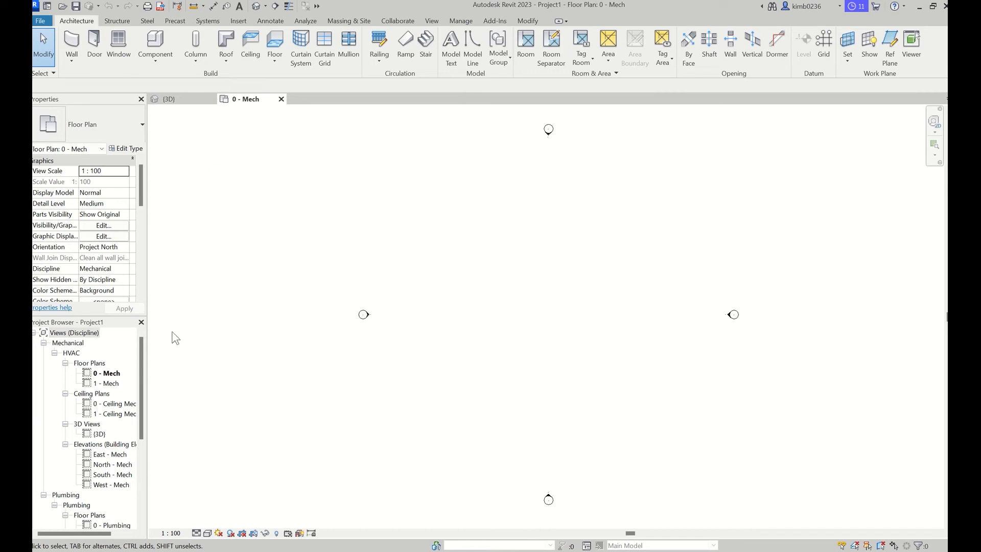
Collapse the HVAC Ceiling Plans and the Plumbing branch in the Project Browser, leave the HVAC elevations expanded, and select East - Mech
click(65, 394)
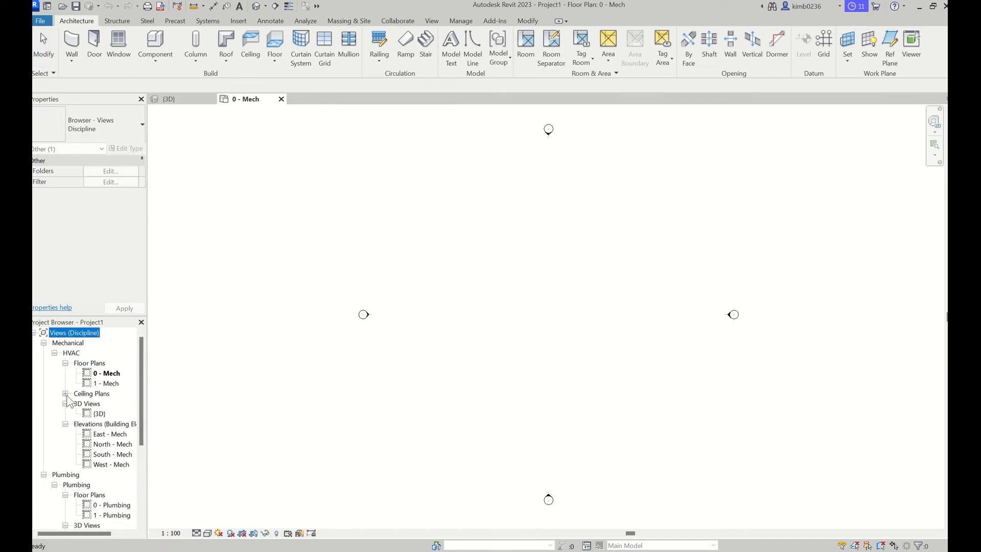
click(65, 424)
click(44, 434)
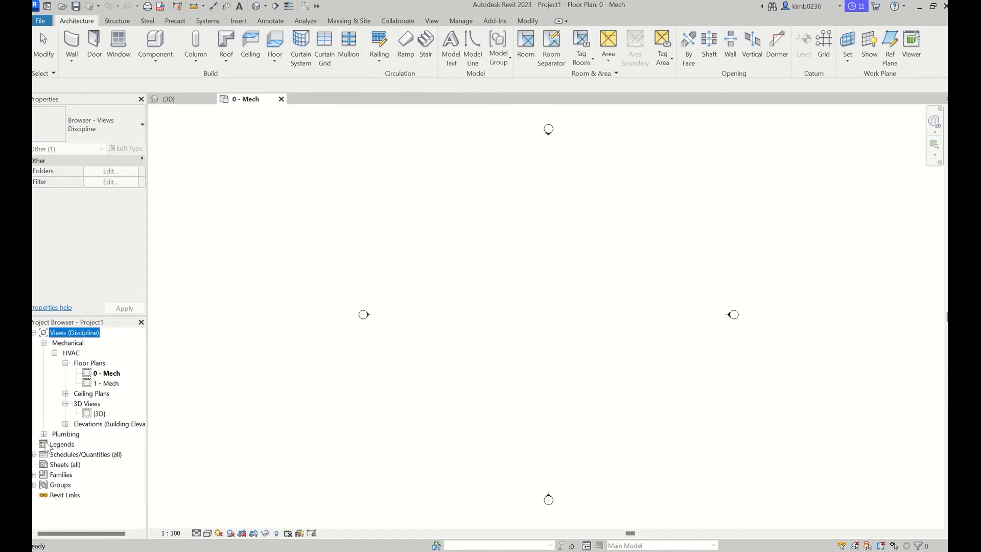
click(54, 353)
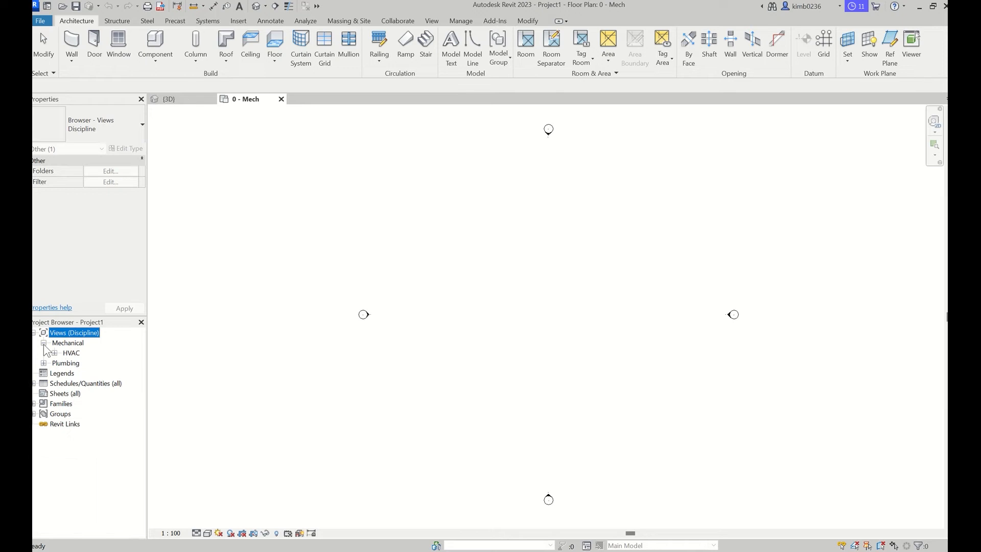
click(54, 353)
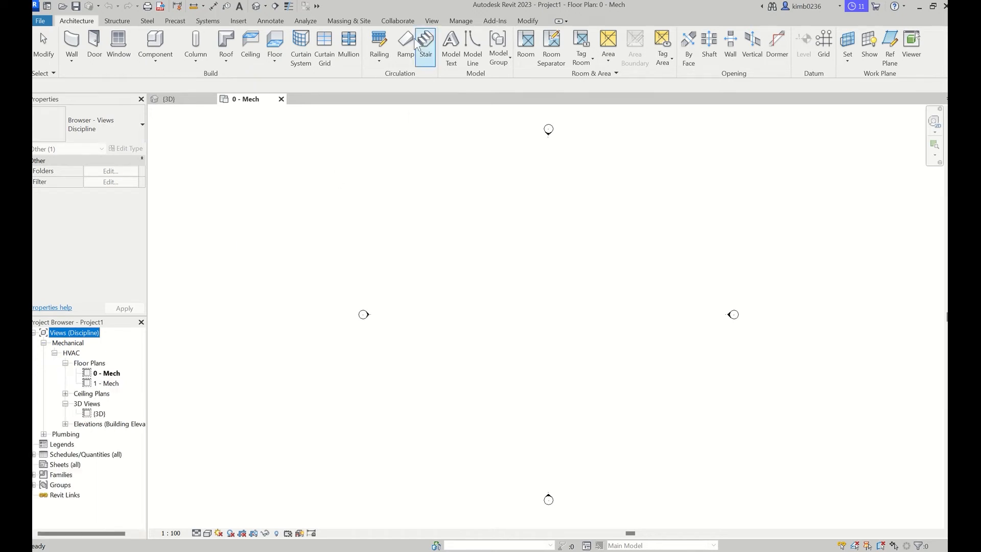
click(65, 424)
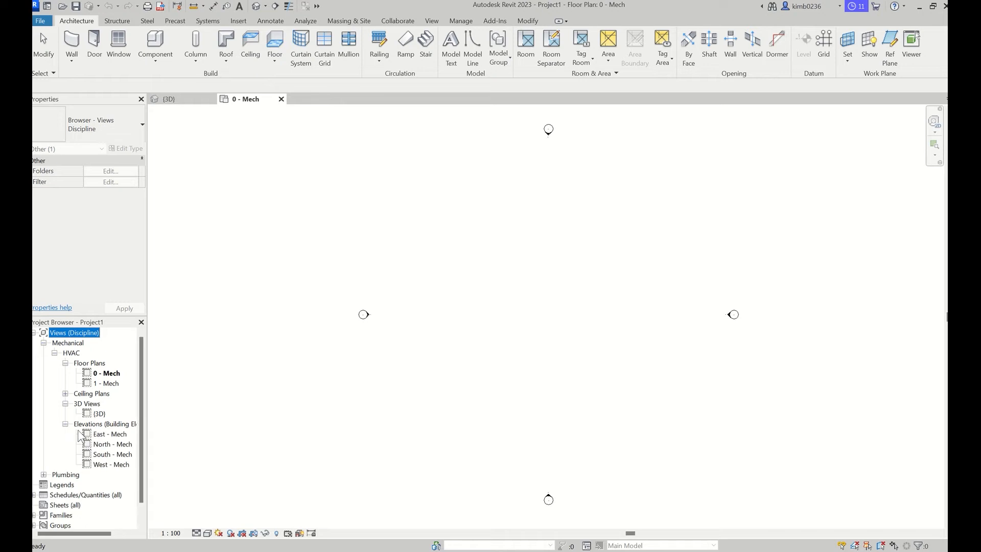
click(109, 435)
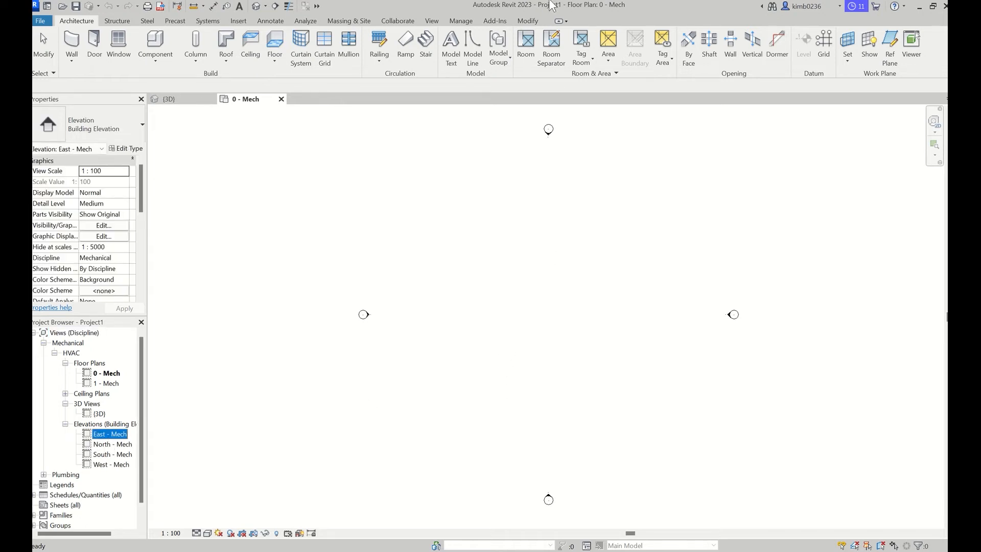
Draw a vertical grid line between the elevation markers, left of centre in the 0 - Mech plan, with its bubble at the upper end
click(824, 46)
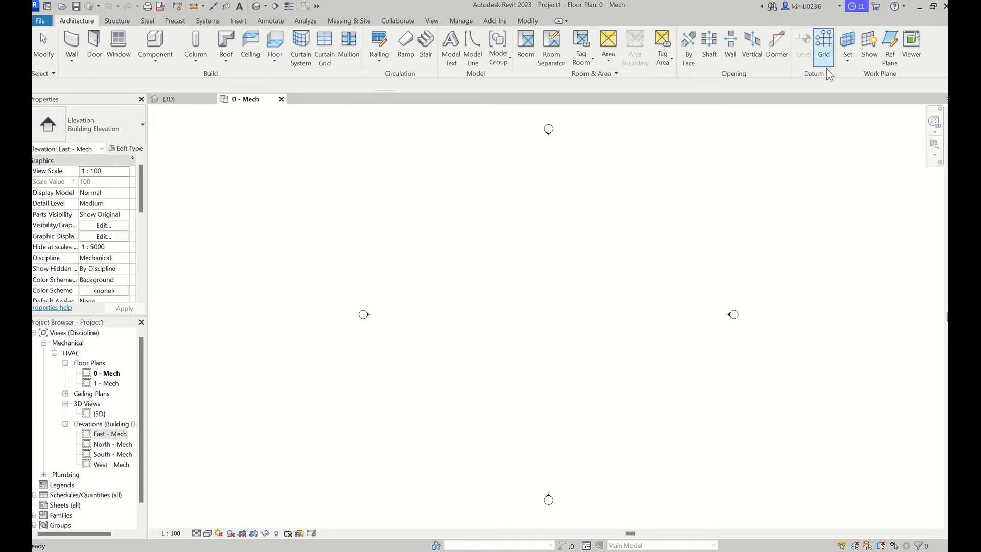
click(476, 366)
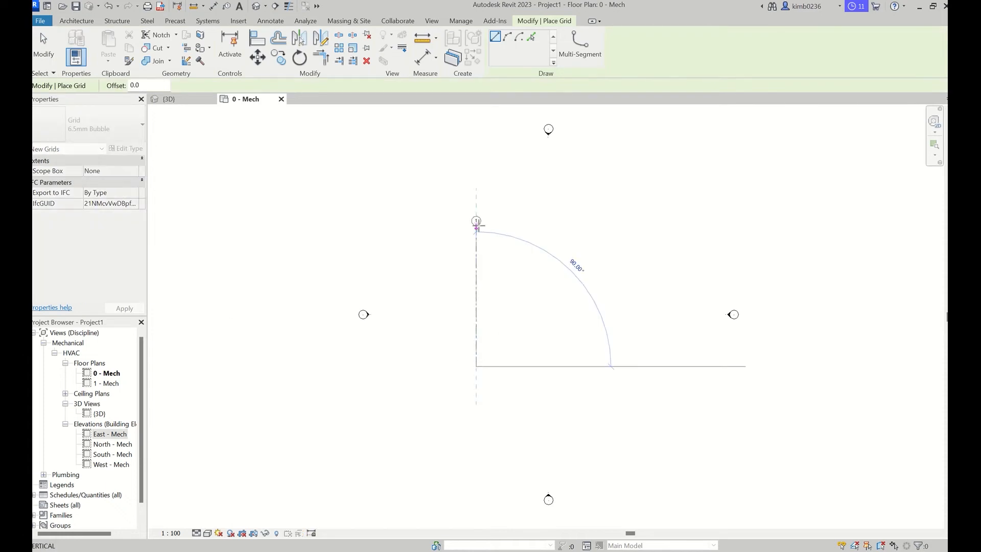
click(476, 225)
key(Escape)
key(Escape)
Copy the vertical grid line 10000 mm to the right
click(477, 244)
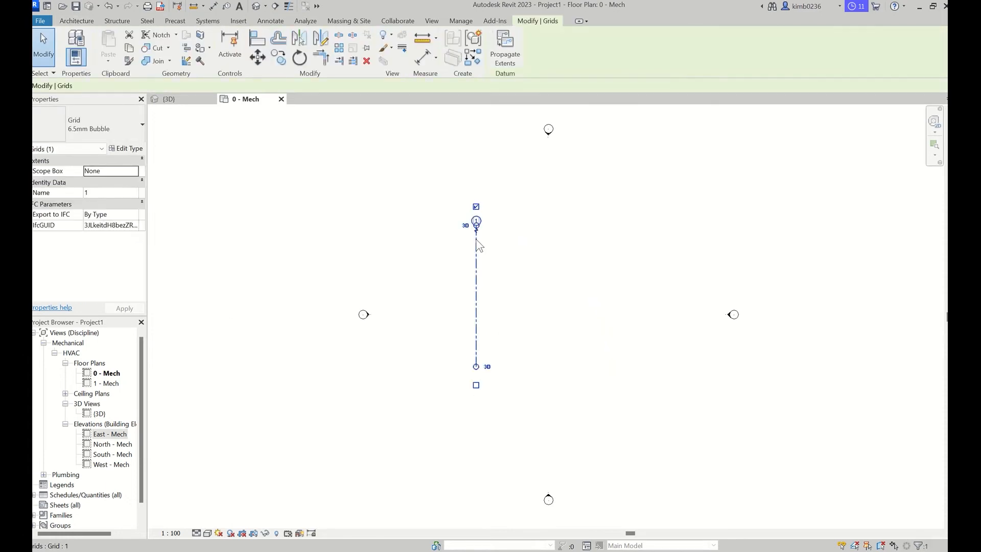
key(c)
key(o)
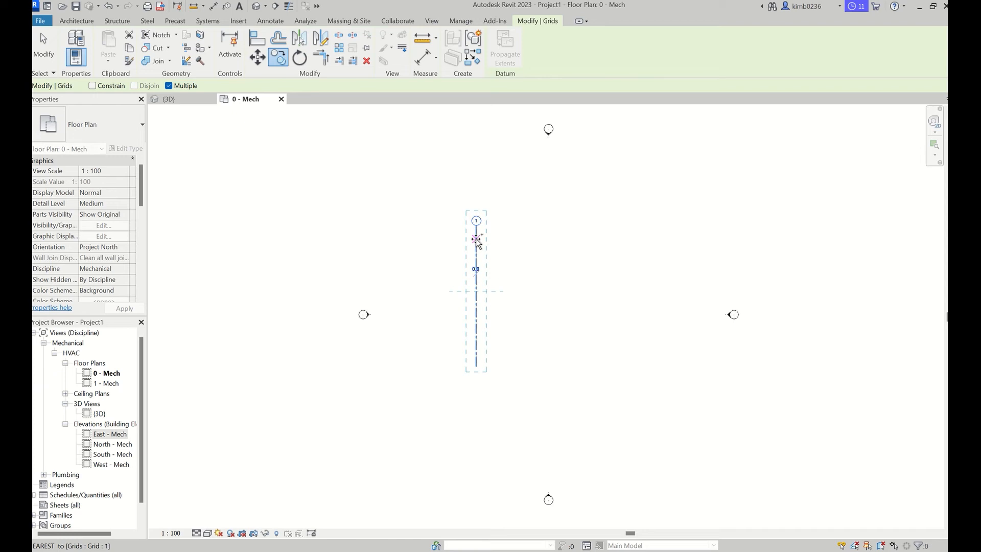
click(477, 239)
text(10000)
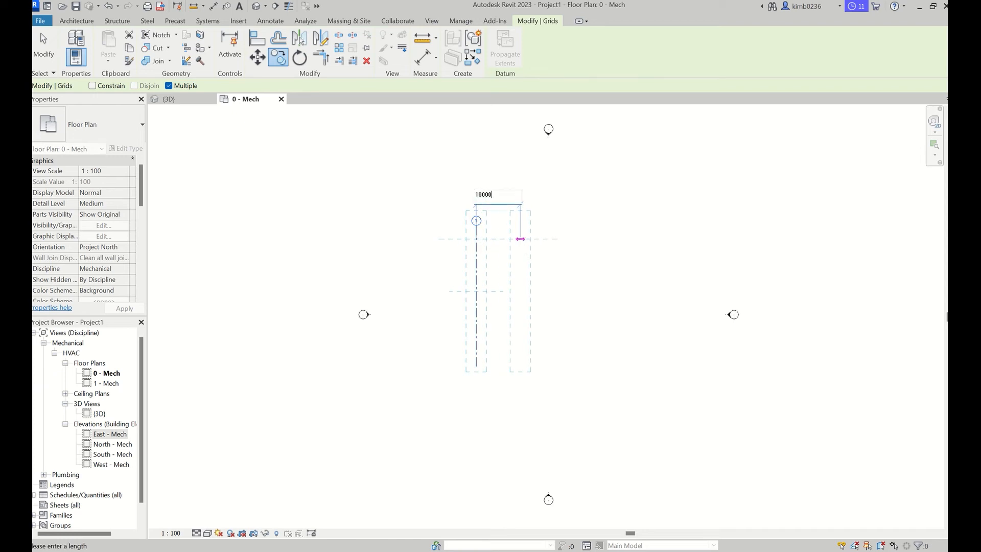
key(Return)
key(Escape)
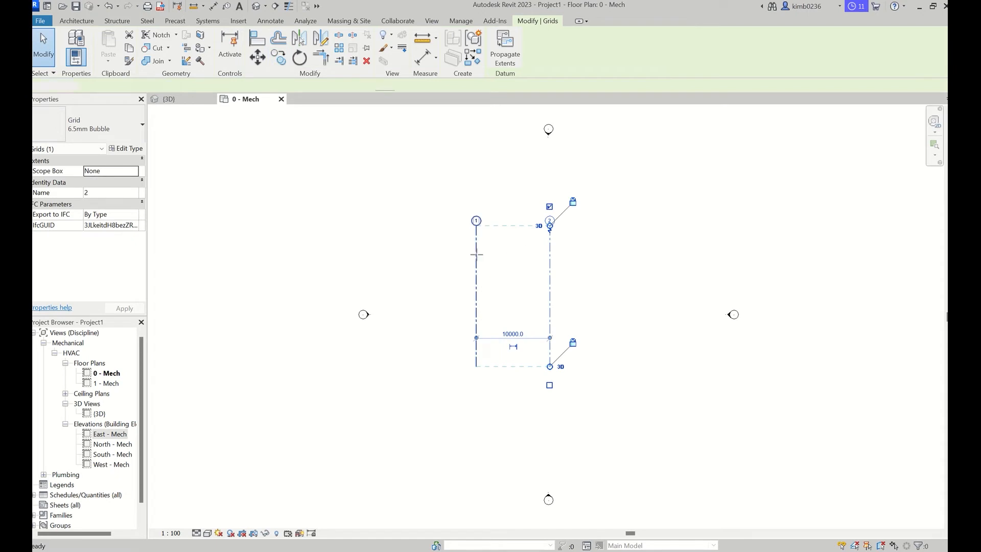
Draw a horizontal grid line crossing the upper part of both vertical grids, with its bubble at the right end
key(g)
key(r)
click(438, 250)
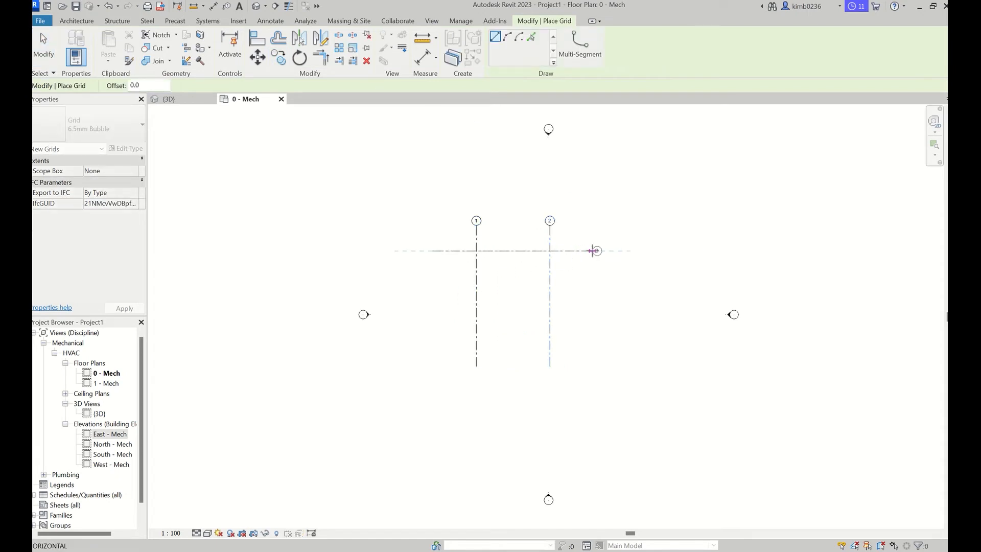
click(593, 250)
key(Escape)
key(Escape)
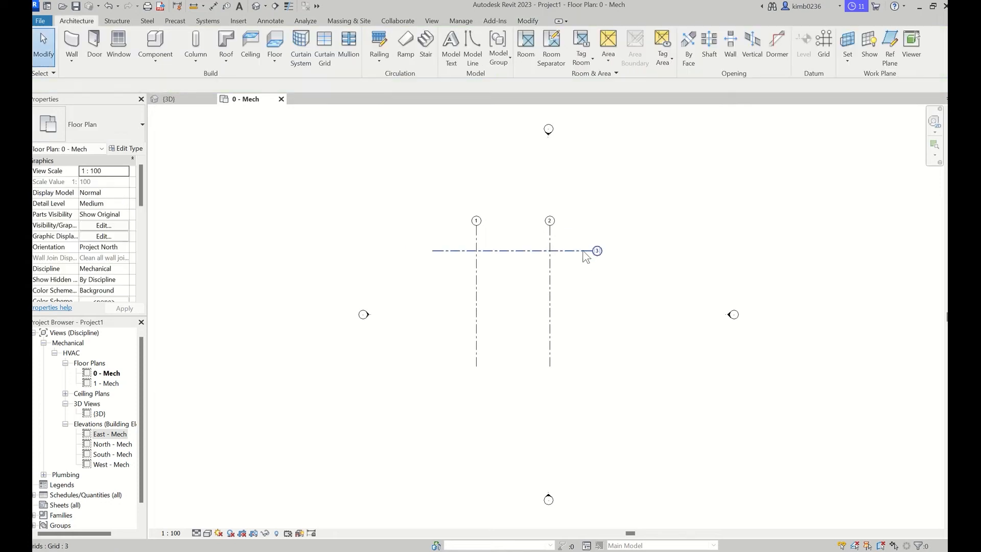
Copy the horizontal grid line 10000 mm downward
click(583, 251)
key(c)
key(o)
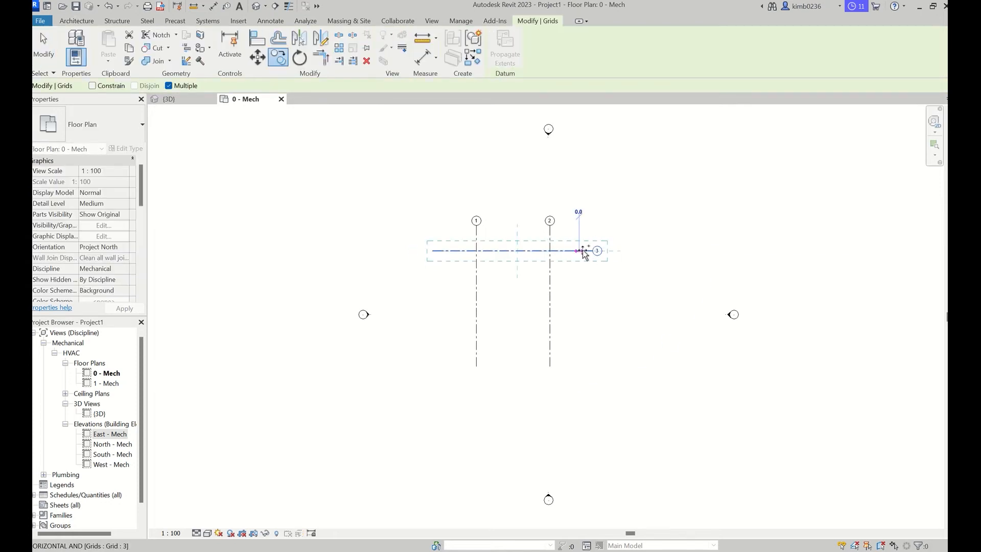
click(579, 250)
text(10)
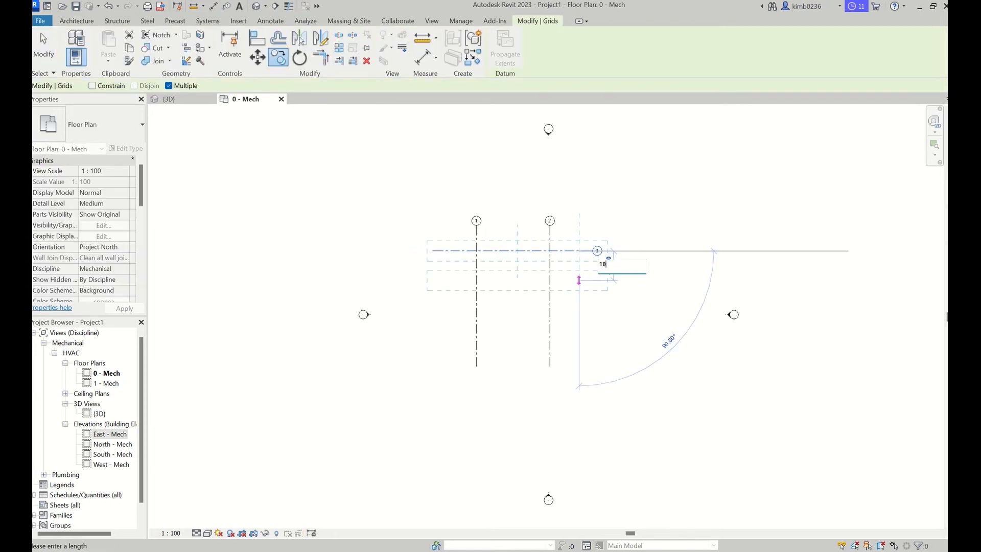
text(000)
key(Return)
key(Escape)
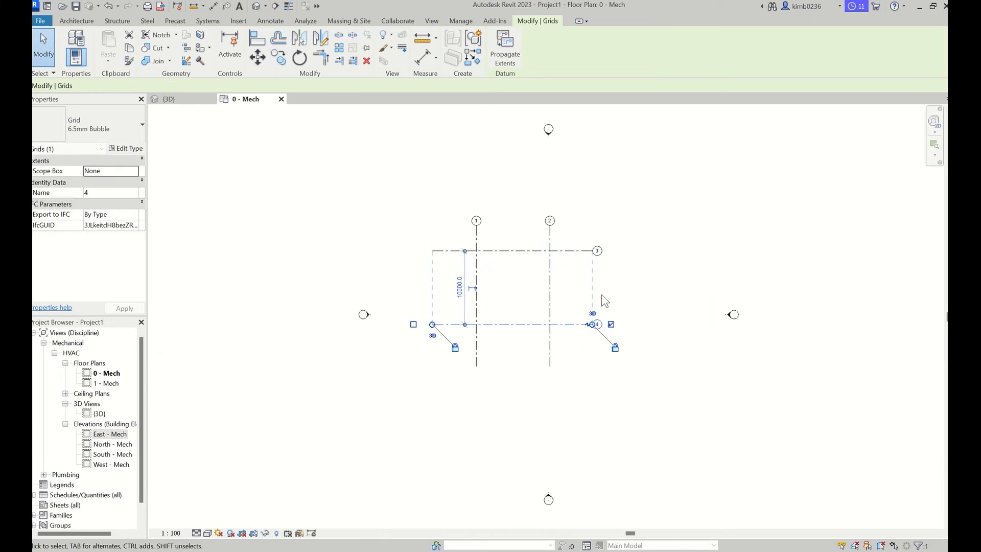
key(Escape)
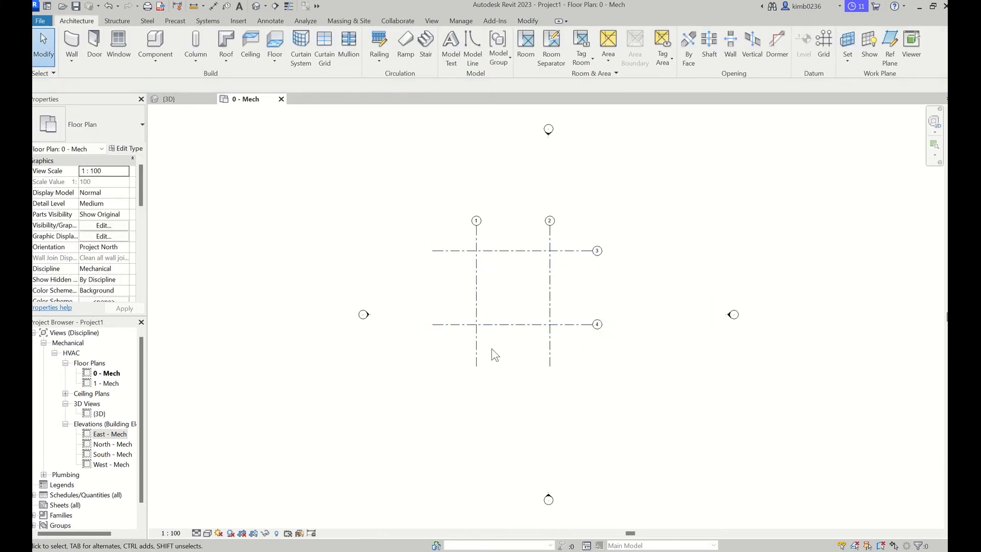
Open the East - Mech elevation and extend the upper ends of grids 3 and 4 well above Level 1
double_click(110, 434)
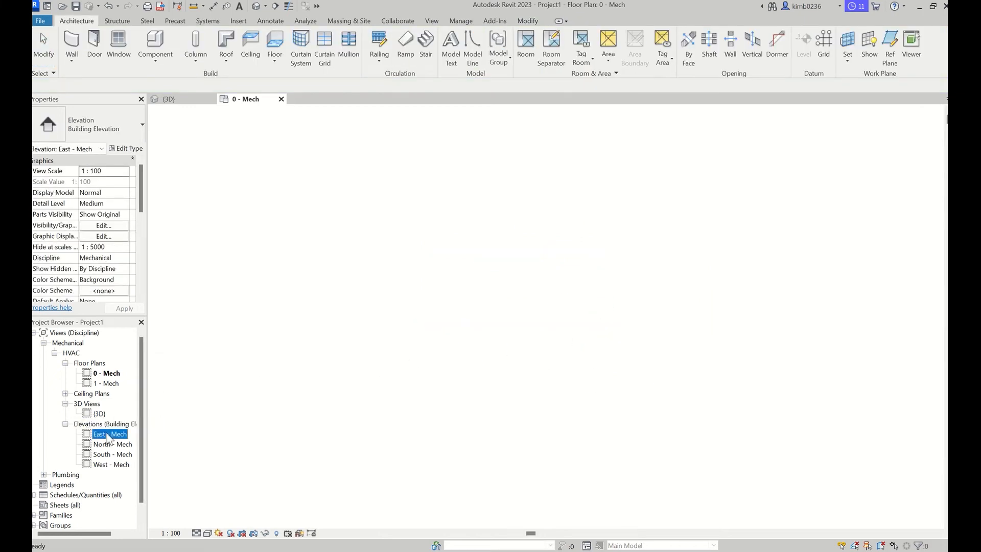
scroll(689, 408, down, 1)
middle_drag(680, 414, 508, 397)
click(594, 273)
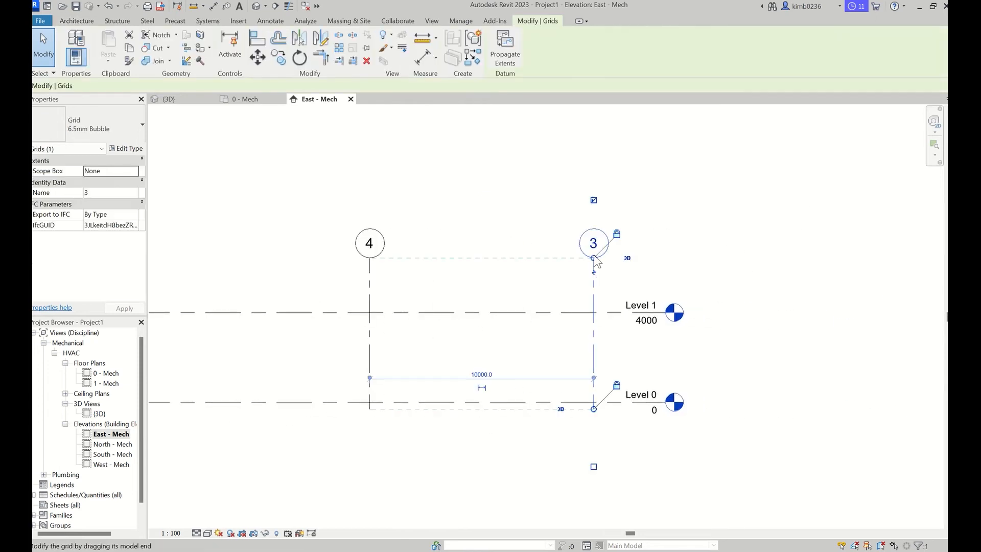
drag(594, 258, 594, 177)
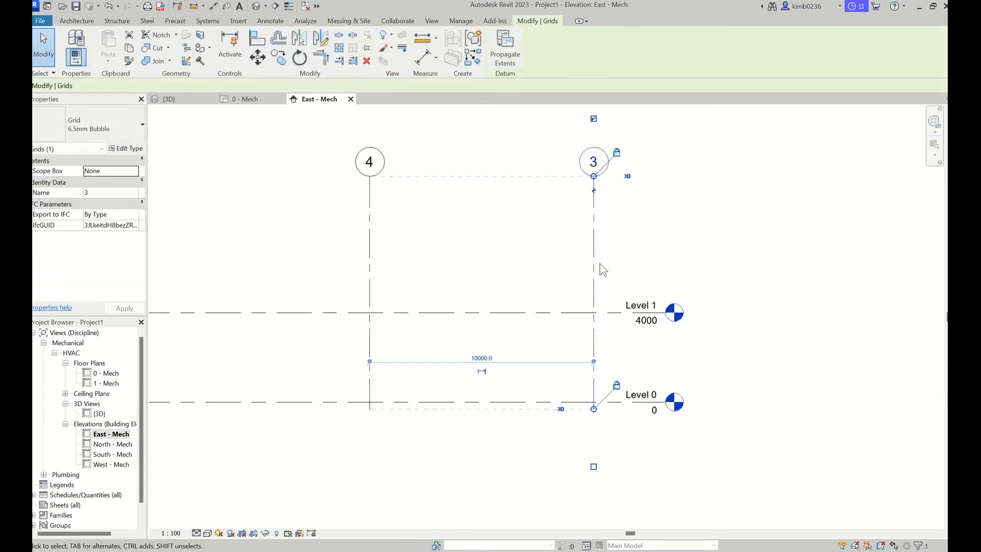
Copy Level 1 upward by 4000 mm to add another level
click(611, 313)
key(c)
key(o)
click(609, 312)
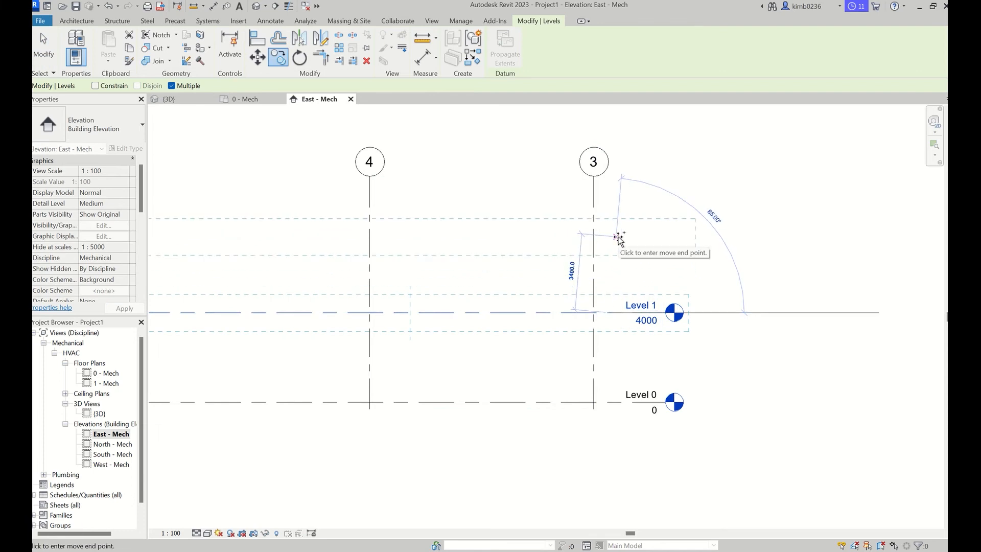
text(40)
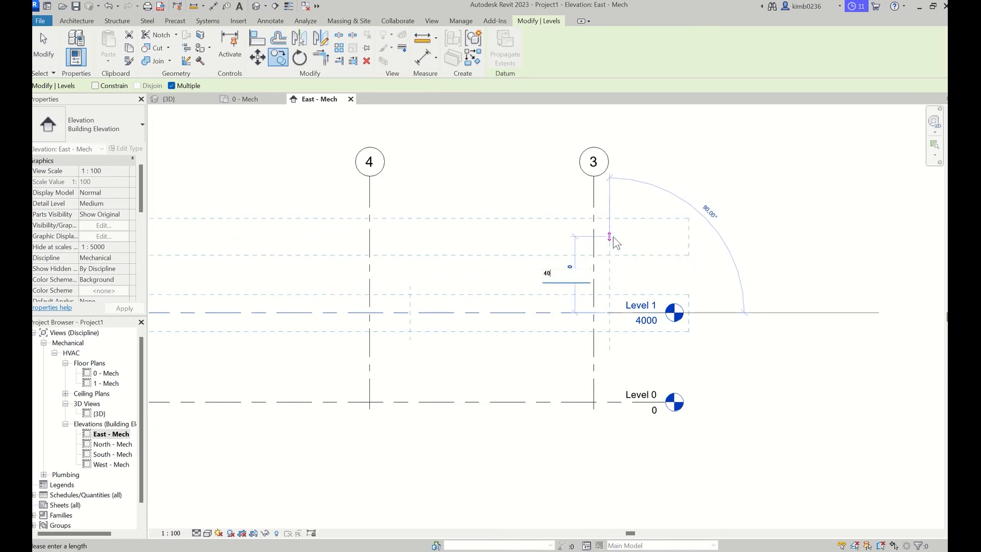
text(00)
key(Return)
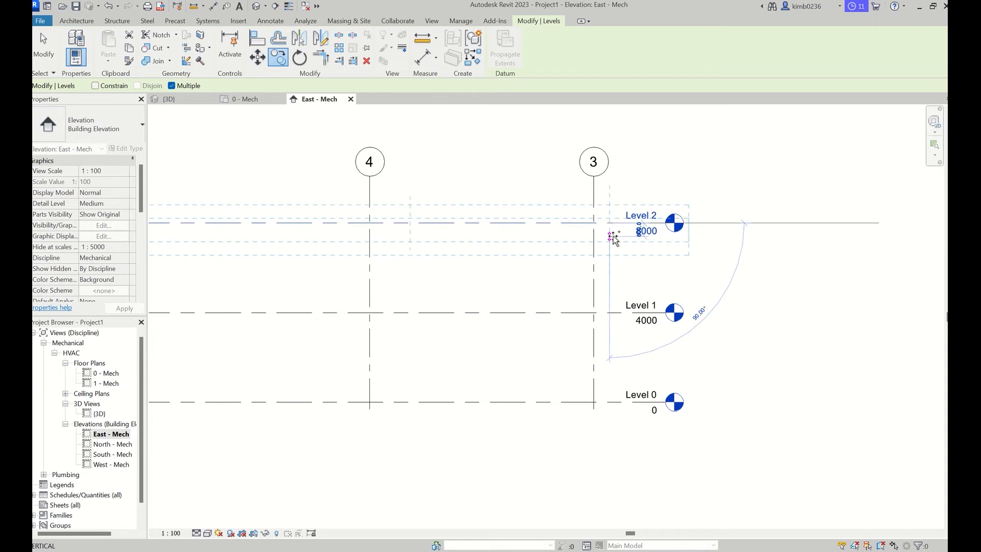
key(Escape)
key(Escape)
scroll(613, 307, down, 3)
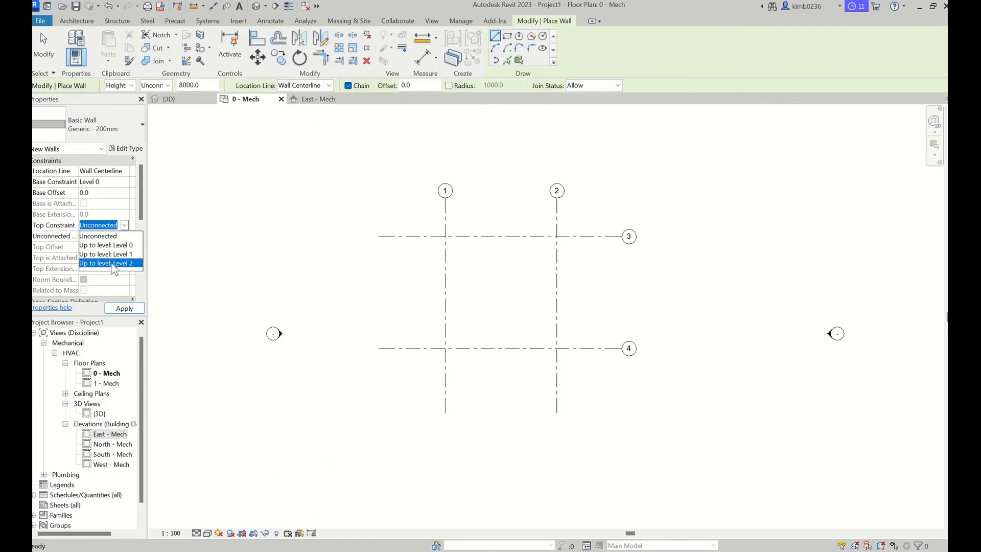
In the 0 - Mech plan, draw four Generic - 200mm walls from Level 0 up to Level 2 along the rectangle between grids 1, 2, 3 and 4
click(170, 252)
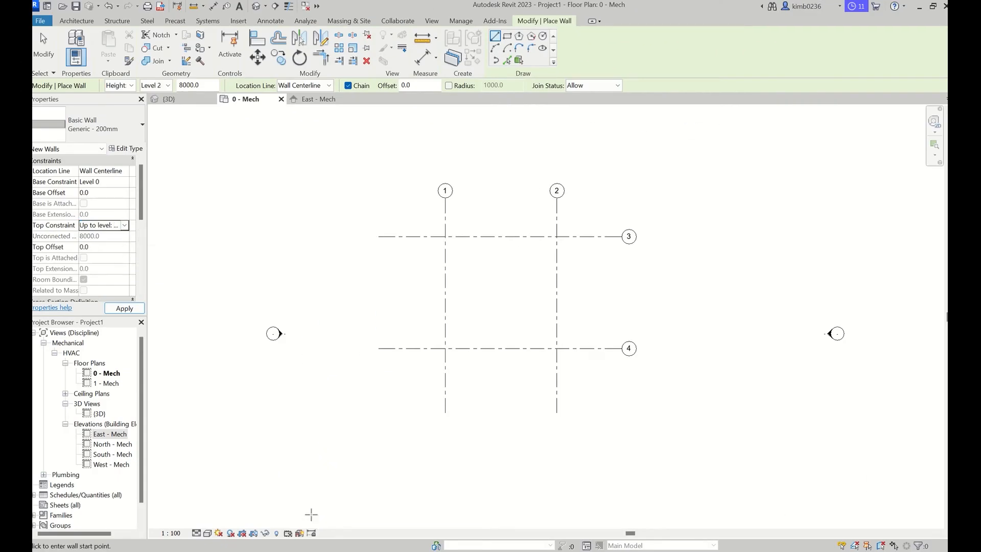
click(445, 348)
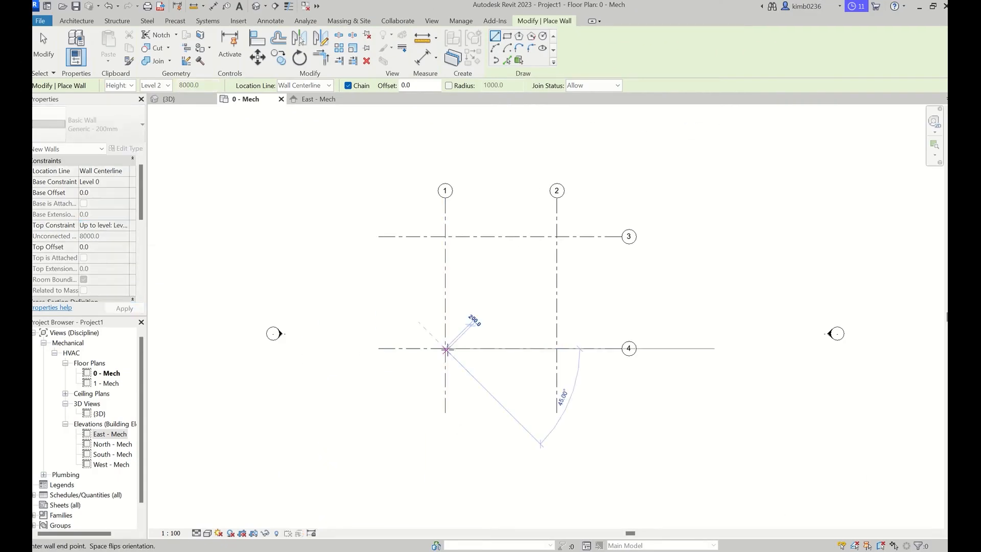
click(445, 236)
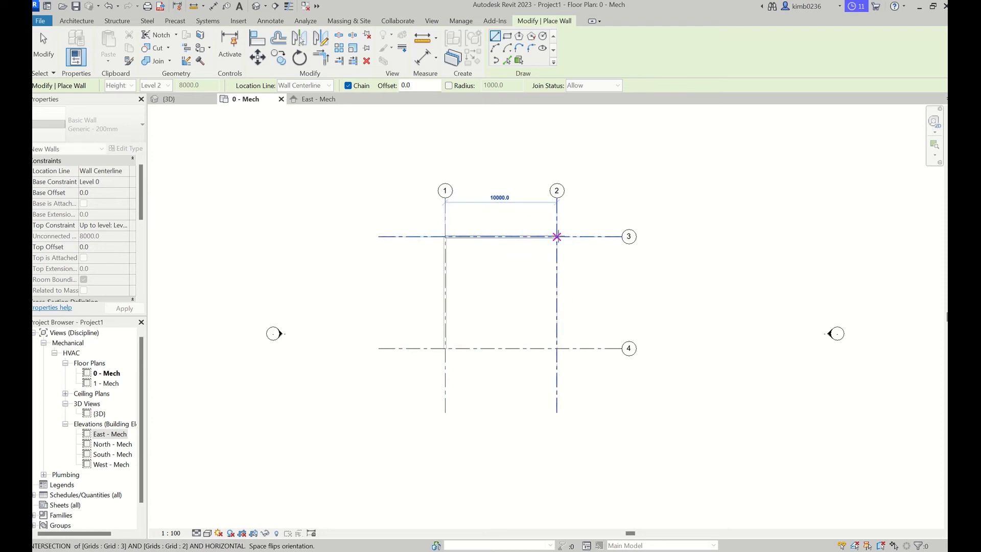
click(556, 237)
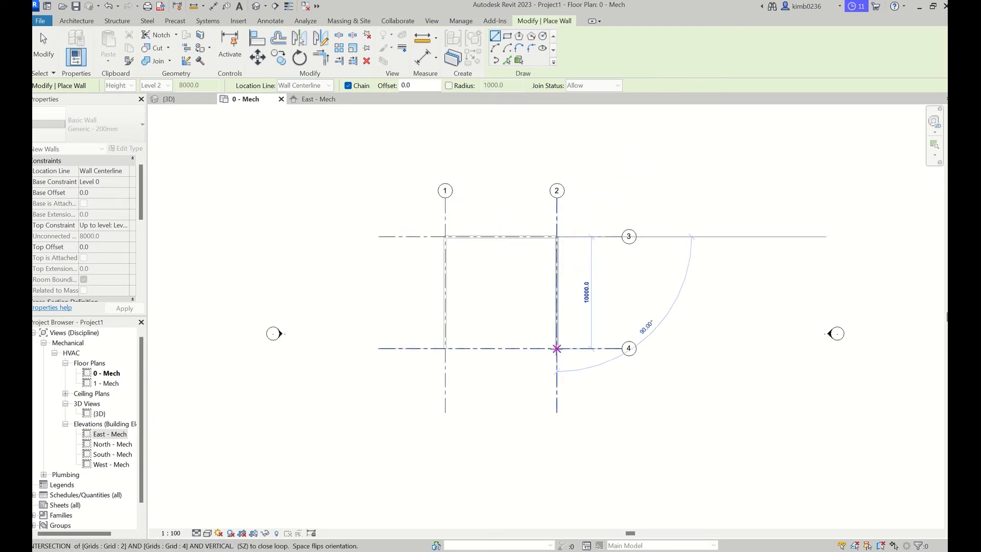
click(557, 348)
click(446, 348)
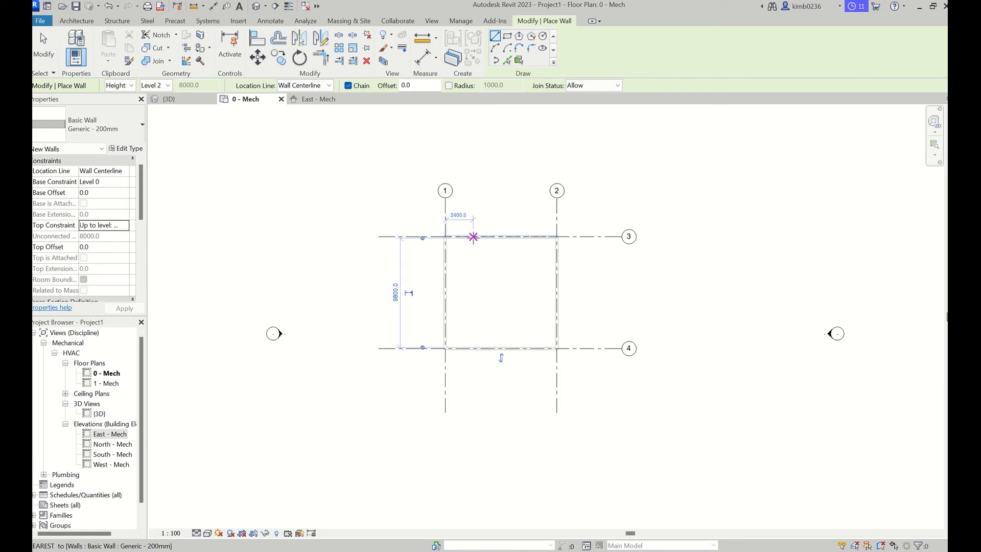
Draw three walls enclosing a small room against the inside of the grid 3 wall, about 5400 mm wide and starting about 2400 mm from grid 1
click(473, 237)
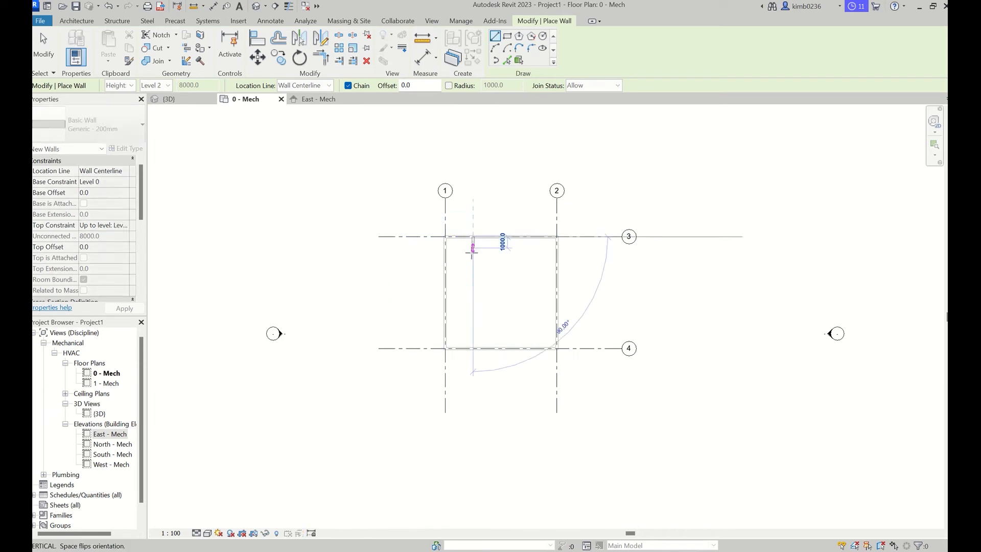
click(475, 266)
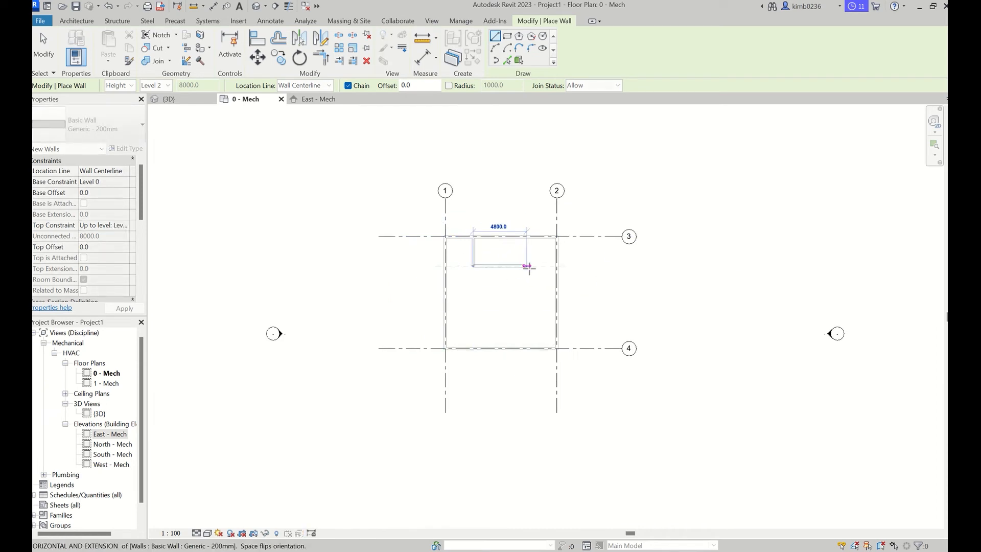
click(534, 266)
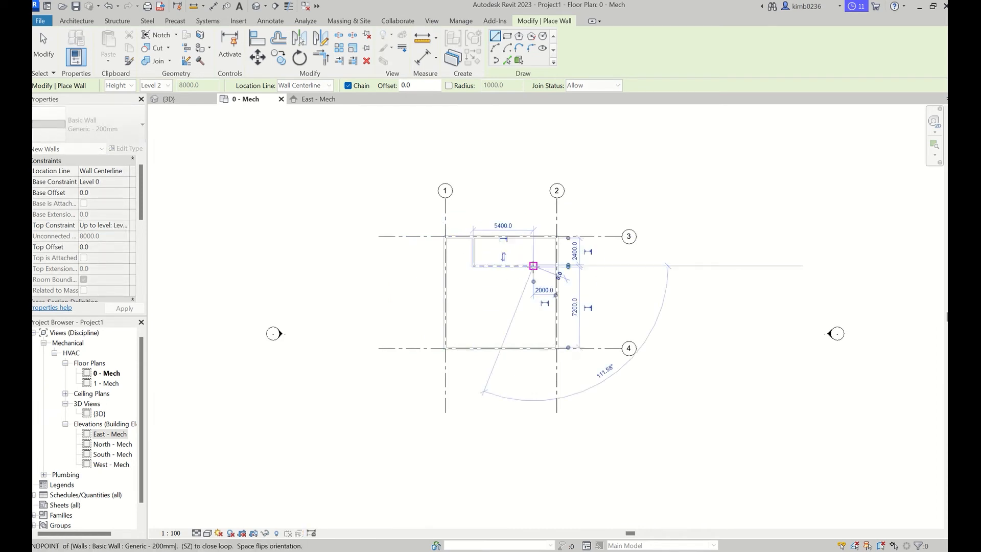
click(534, 237)
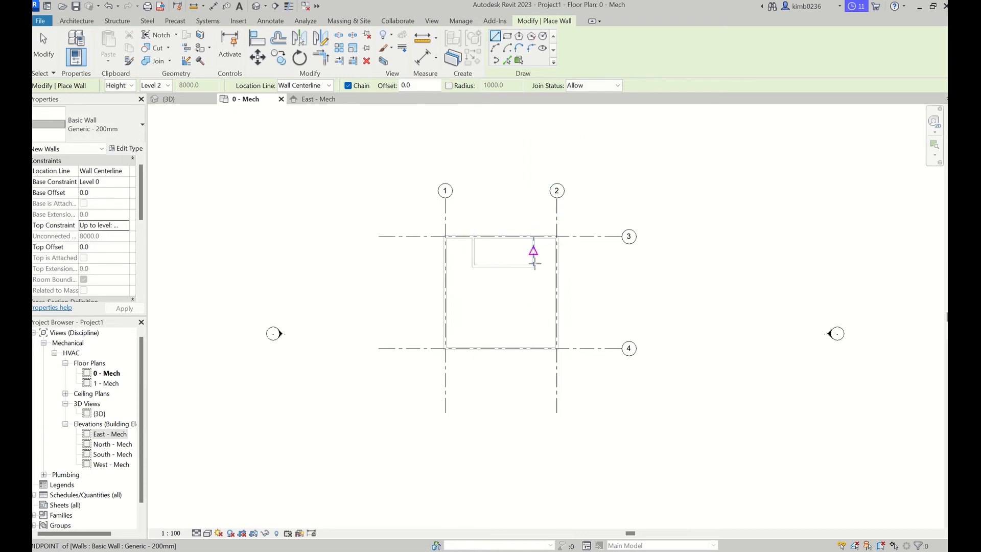
key(Escape)
key(Escape)
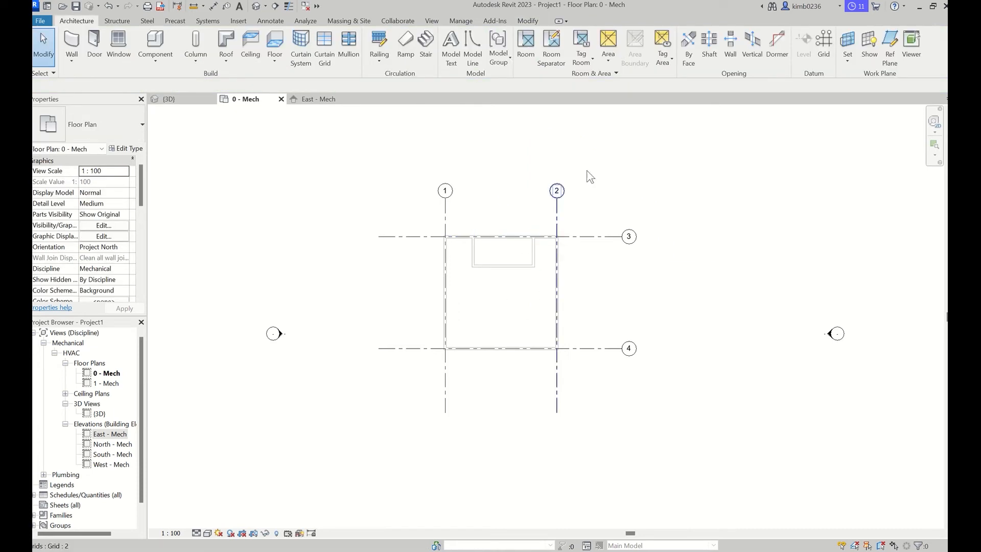
Start a shaft opening and sketch its rectangular boundary along the inner faces of the small room, about 5200 by 2400 mm
click(710, 45)
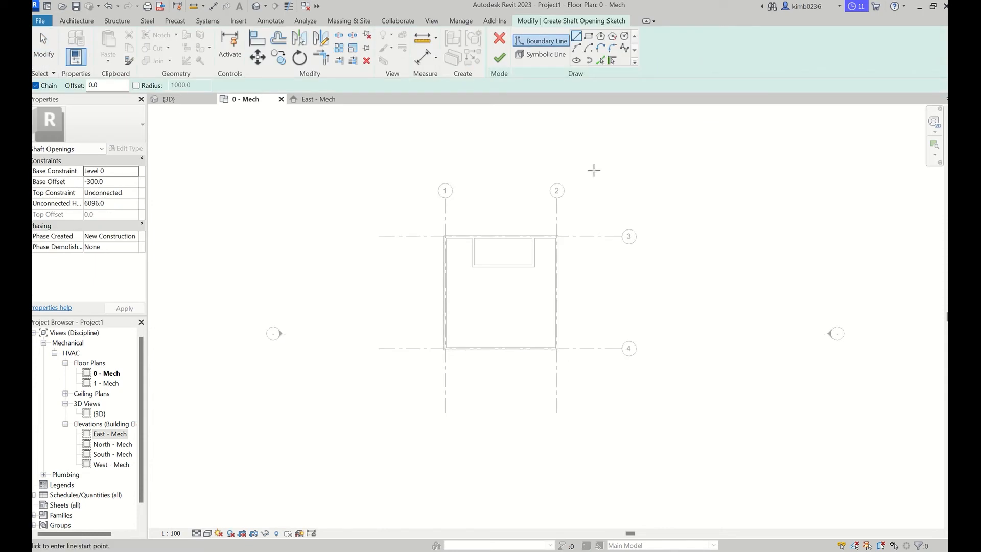
click(588, 35)
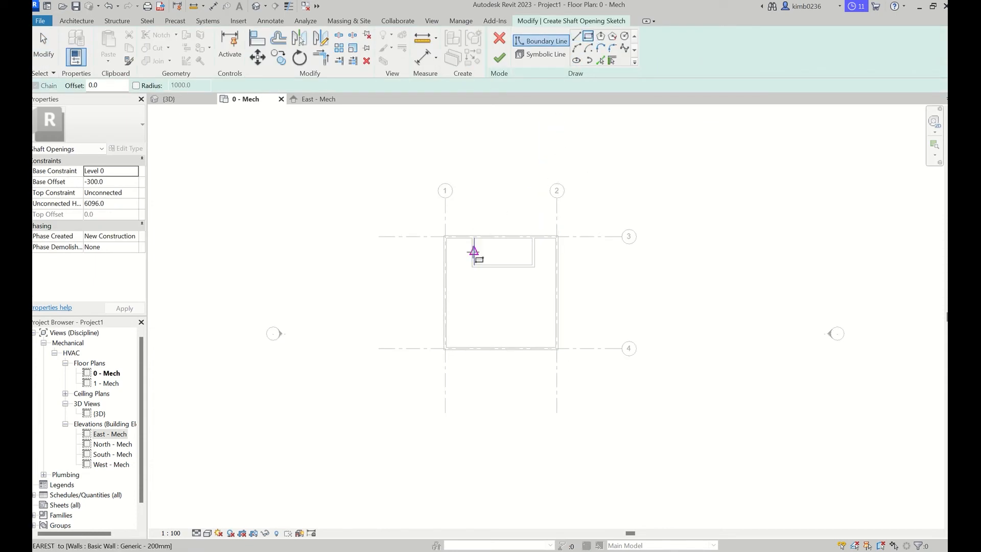
scroll(476, 249, up, 3)
click(475, 238)
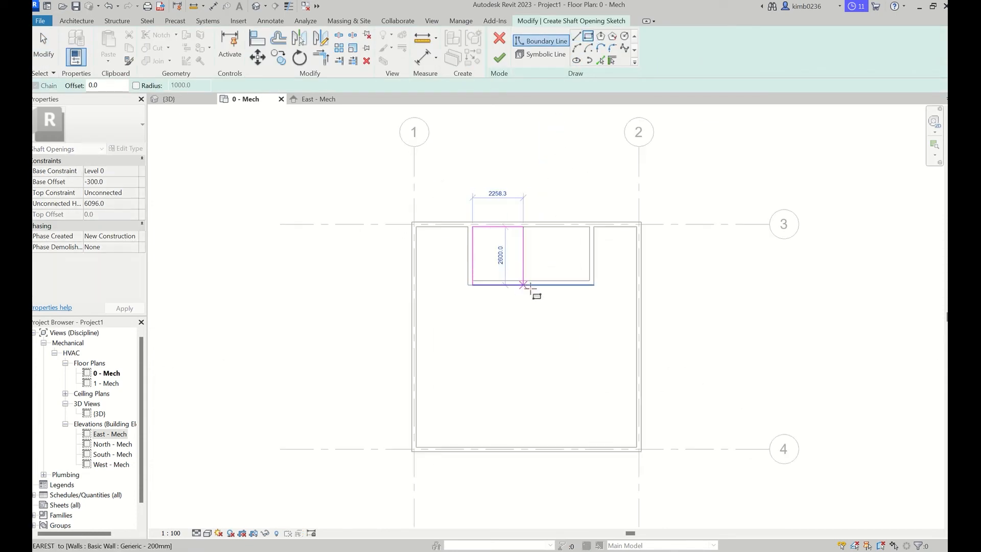
click(590, 281)
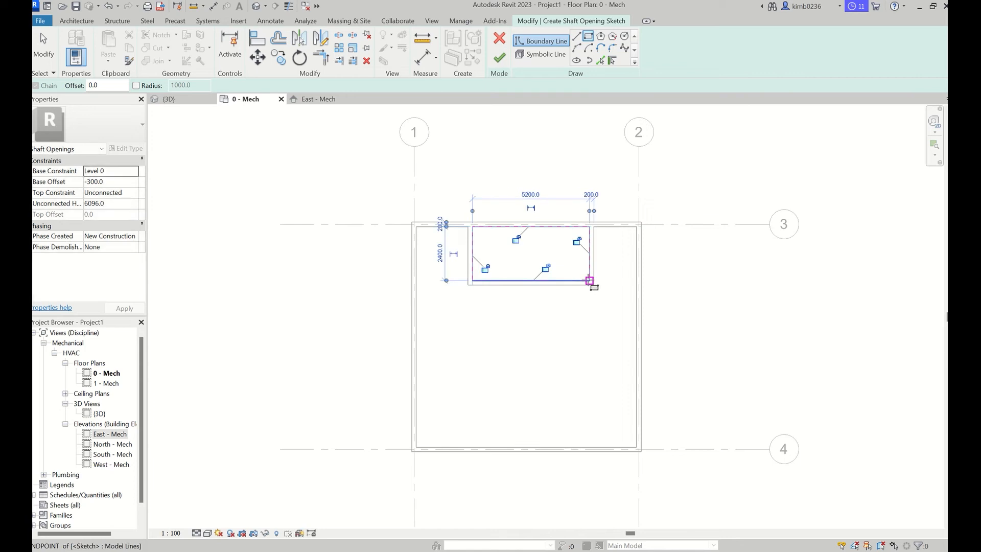
Constrain the shaft's top up to Level 2, set its base offset to 0 and finish the opening
click(130, 193)
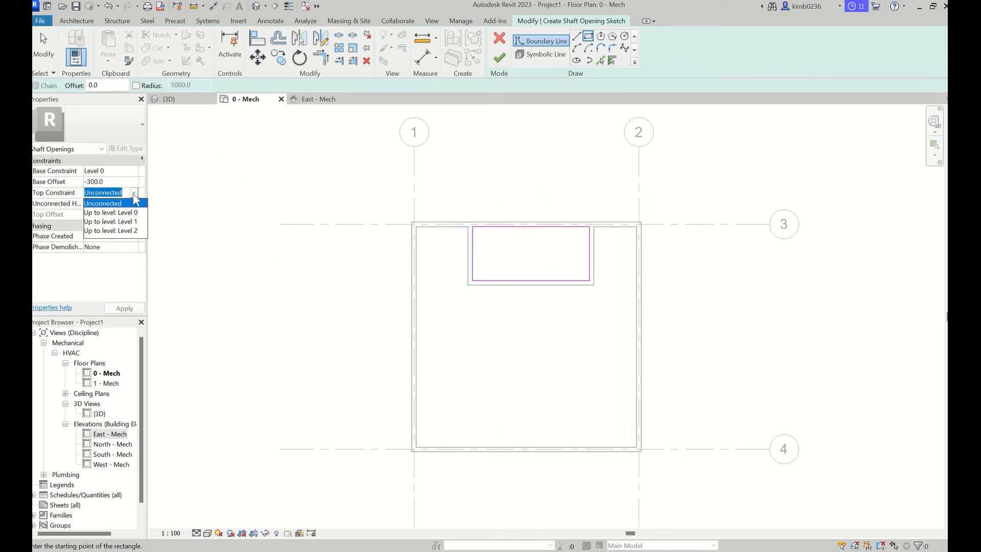
click(122, 227)
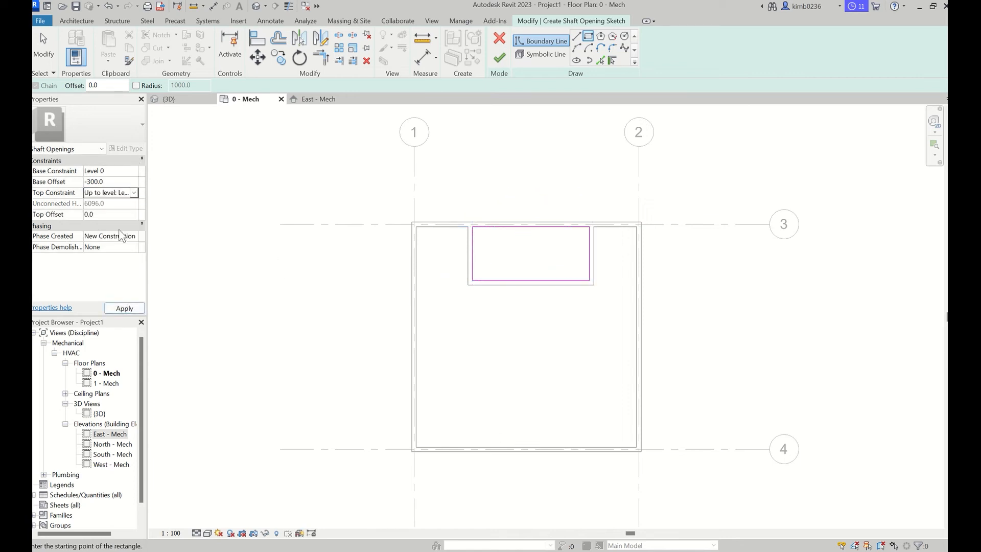
click(134, 182)
text(0)
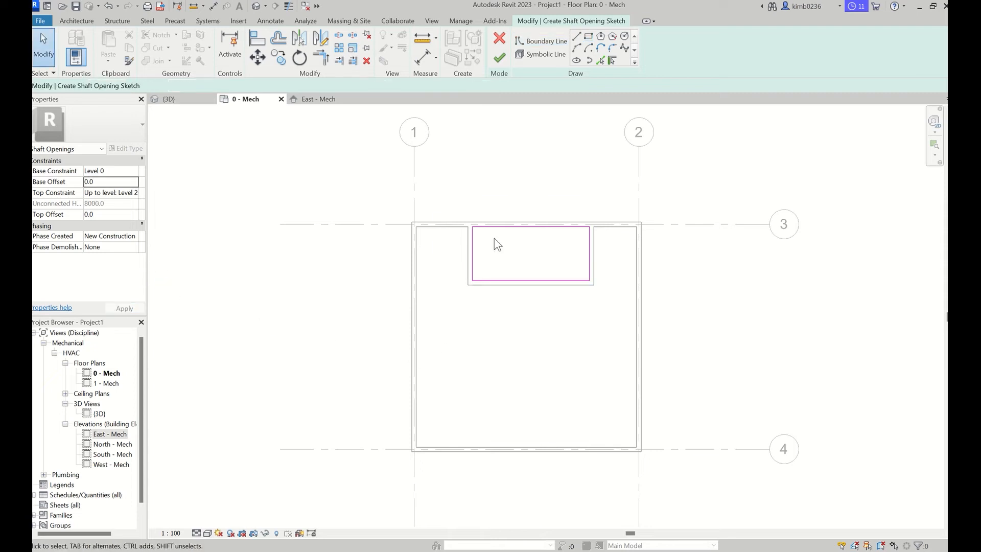
click(499, 58)
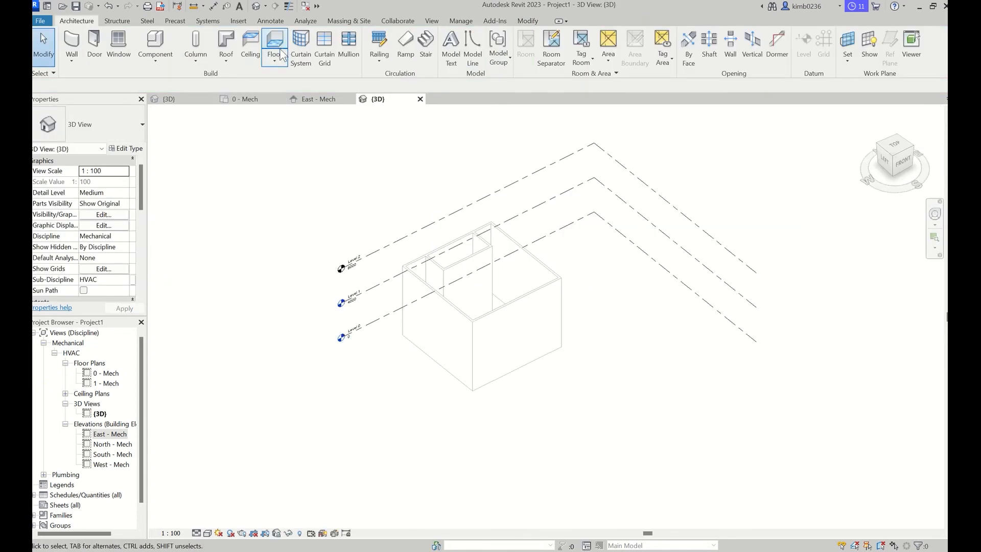
Create a Generic 300mm architectural floor on Level 0 in the 0 - Mech plan, with a rectangular boundary along the outer walls' inner faces
click(279, 60)
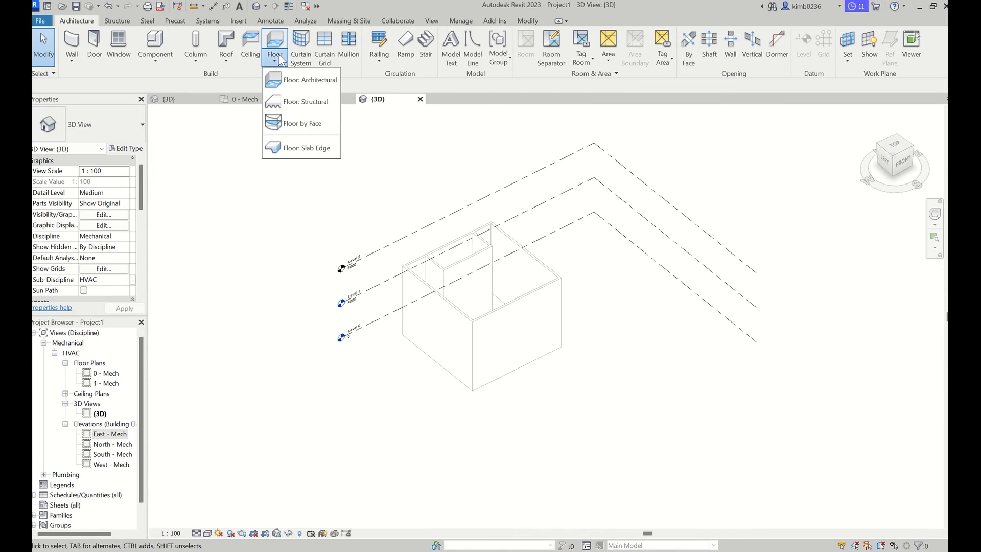
click(283, 41)
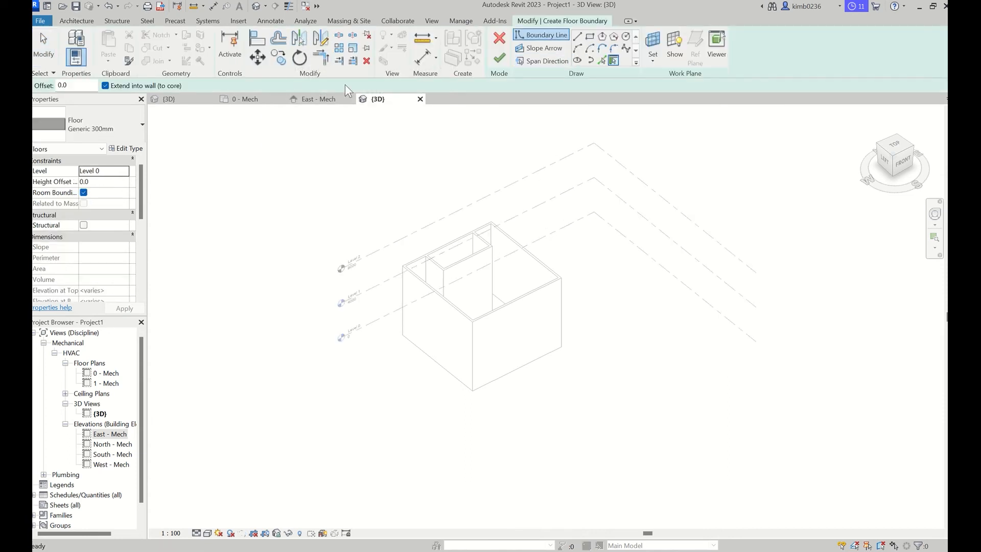
click(261, 100)
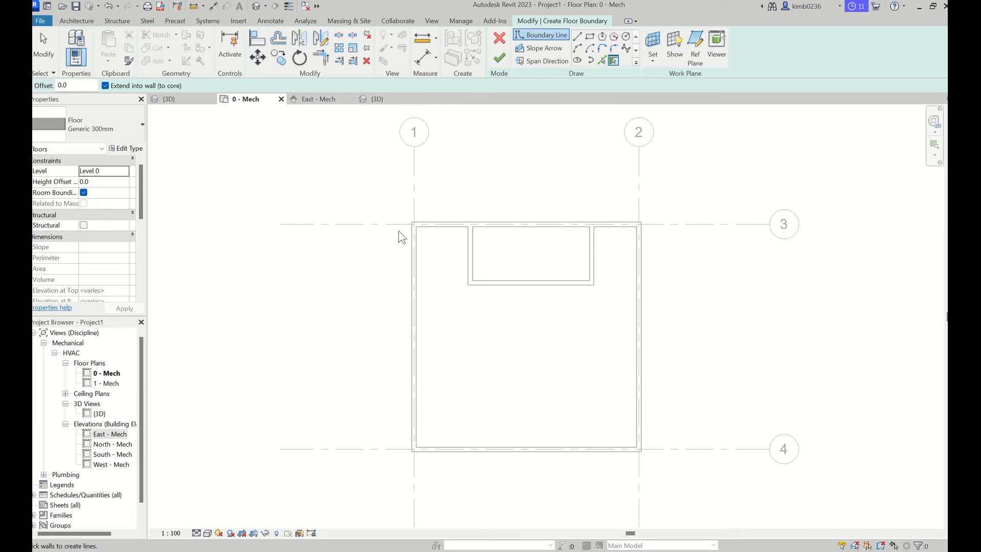
click(590, 37)
click(416, 227)
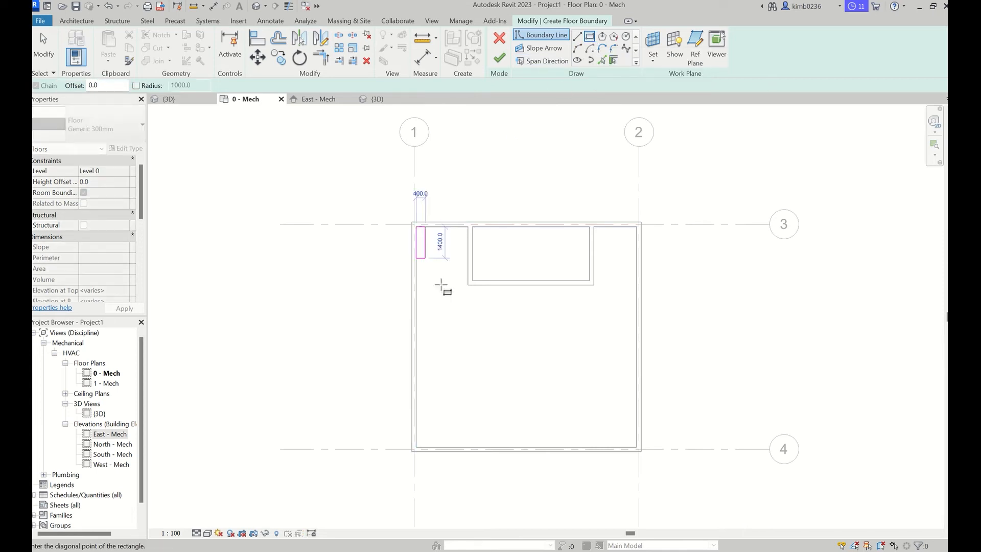
click(637, 447)
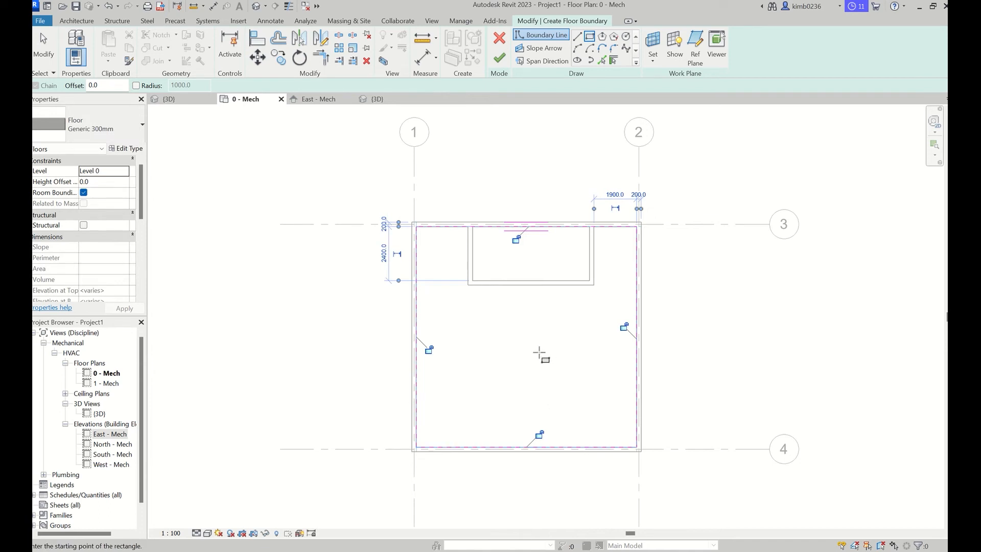
key(Escape)
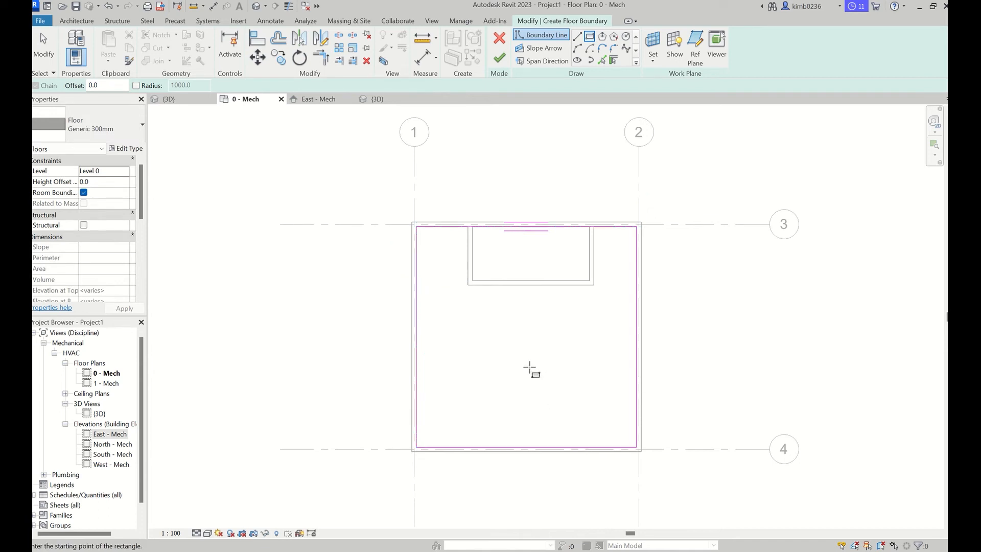
click(499, 57)
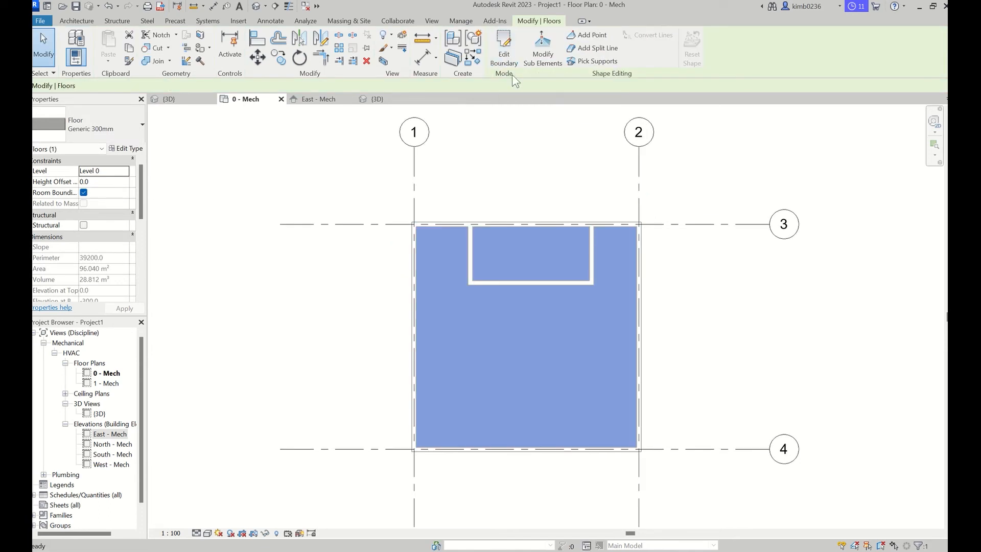
In the 1 - Mech plan, create a Generic 300mm floor on Level 1 with a rectangular boundary along the outer walls' inner faces
double_click(108, 383)
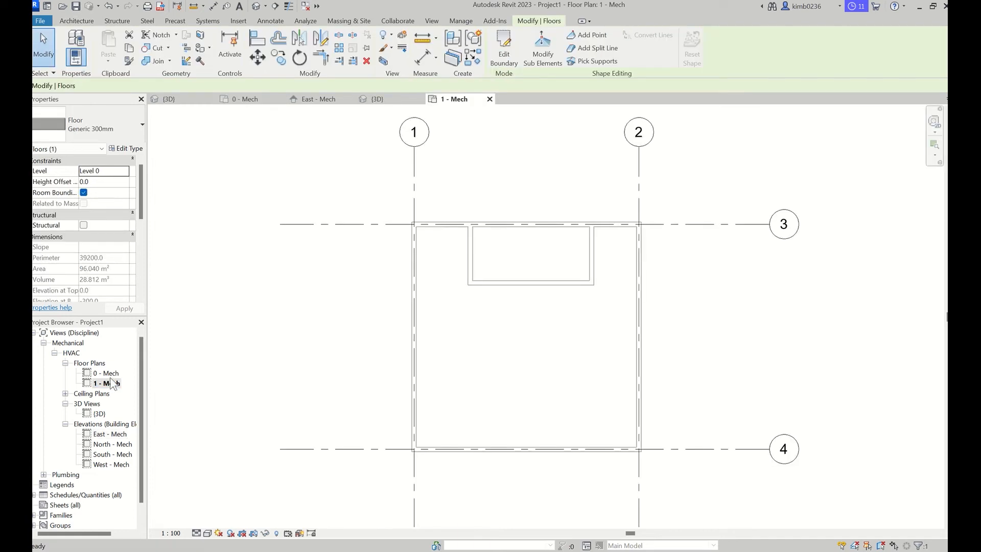
click(532, 127)
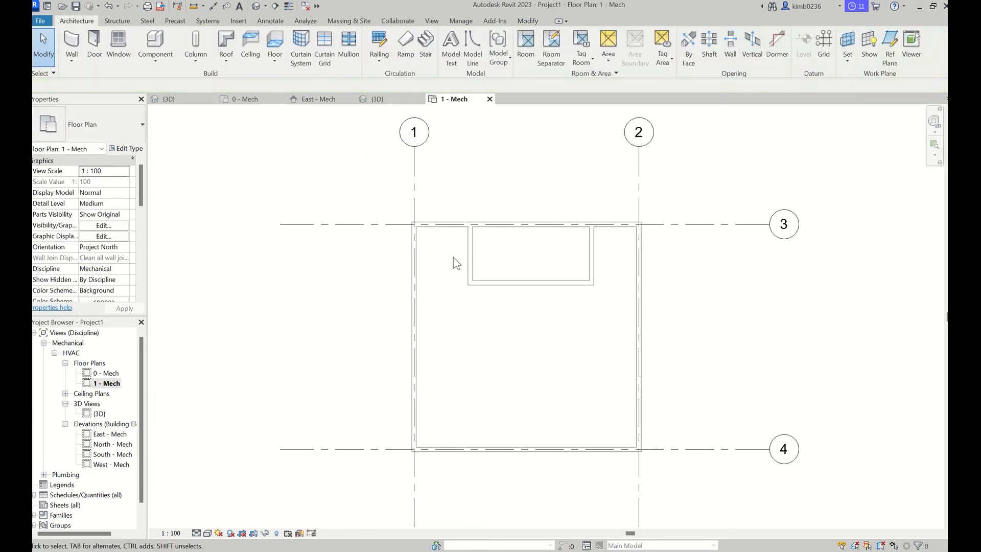
click(276, 45)
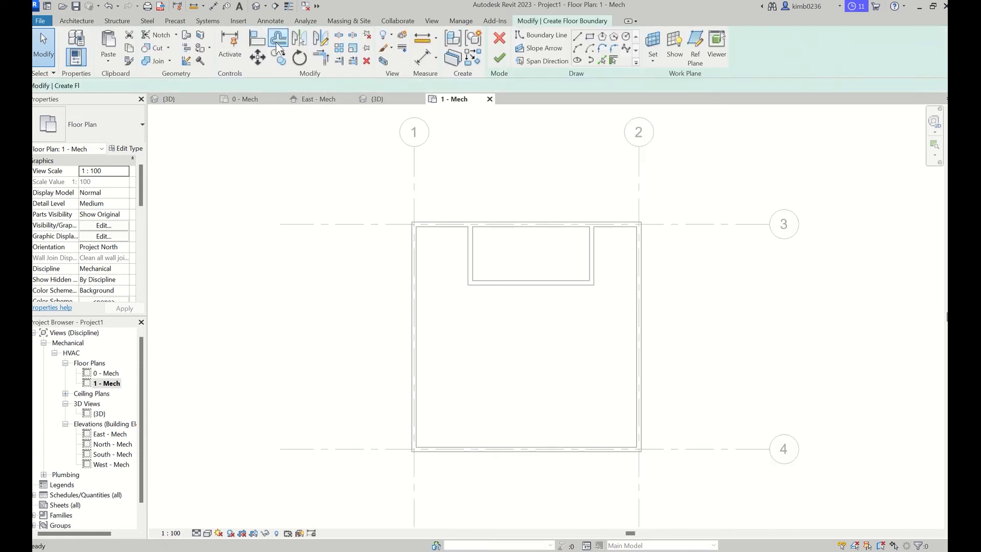
click(591, 37)
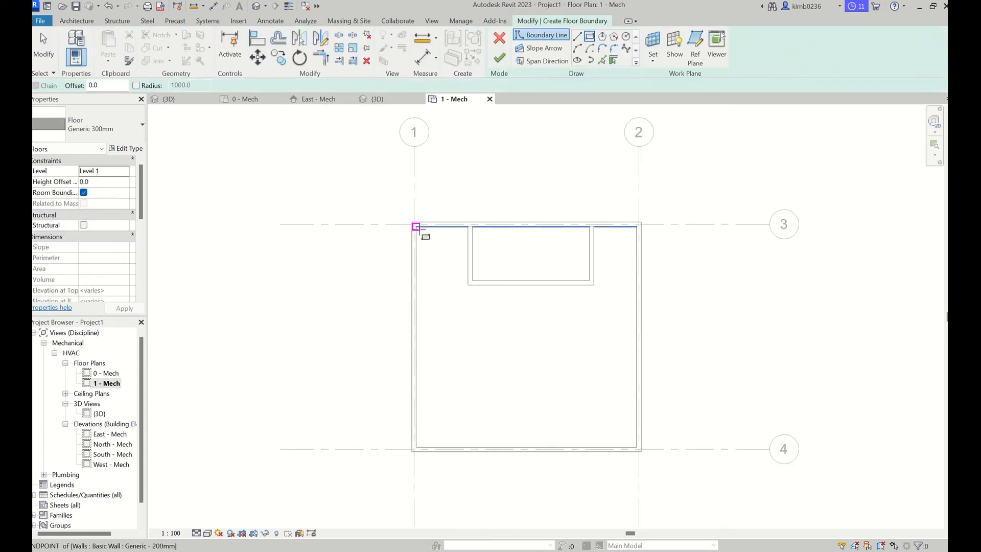
click(416, 226)
click(638, 448)
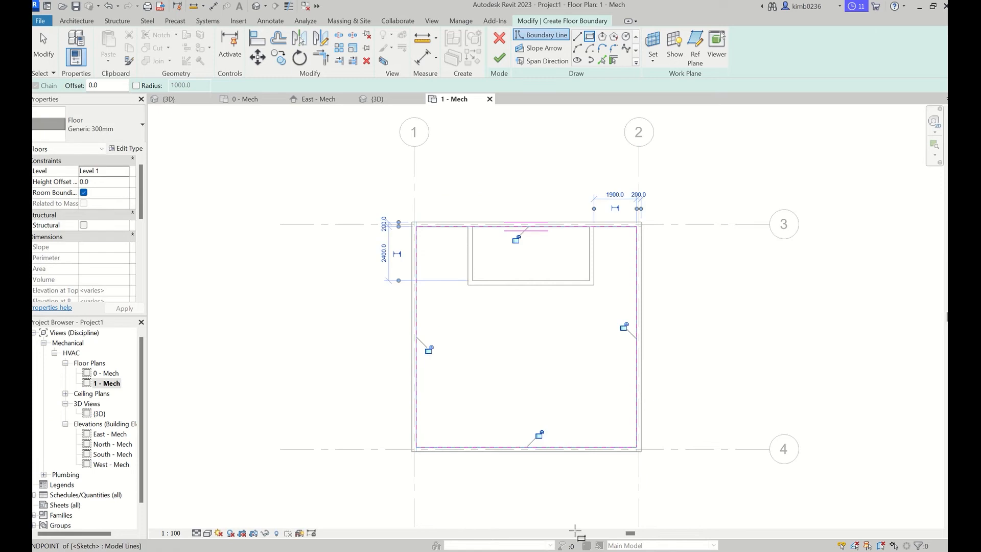
click(494, 58)
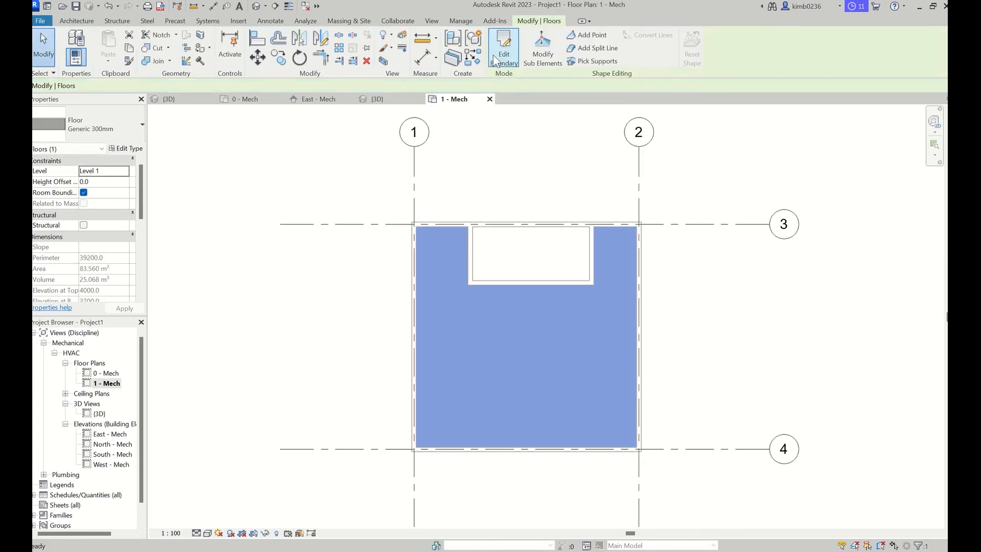
scroll(430, 345, down, 1)
scroll(430, 345, down, 1)
key(Escape)
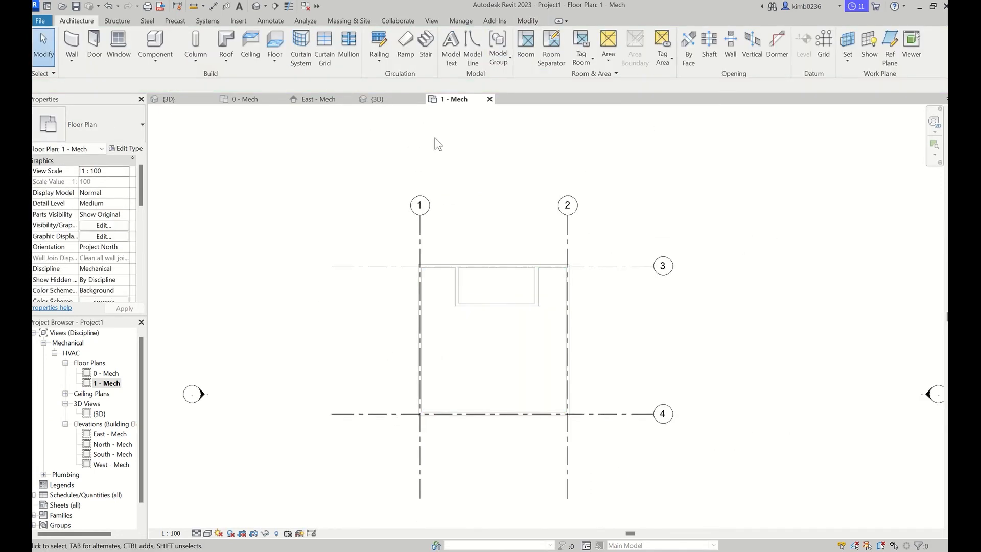
Set the 3D view's discipline to Coordination and inspect the Level 1 floor inside the walls
click(392, 98)
scroll(489, 310, up, 3)
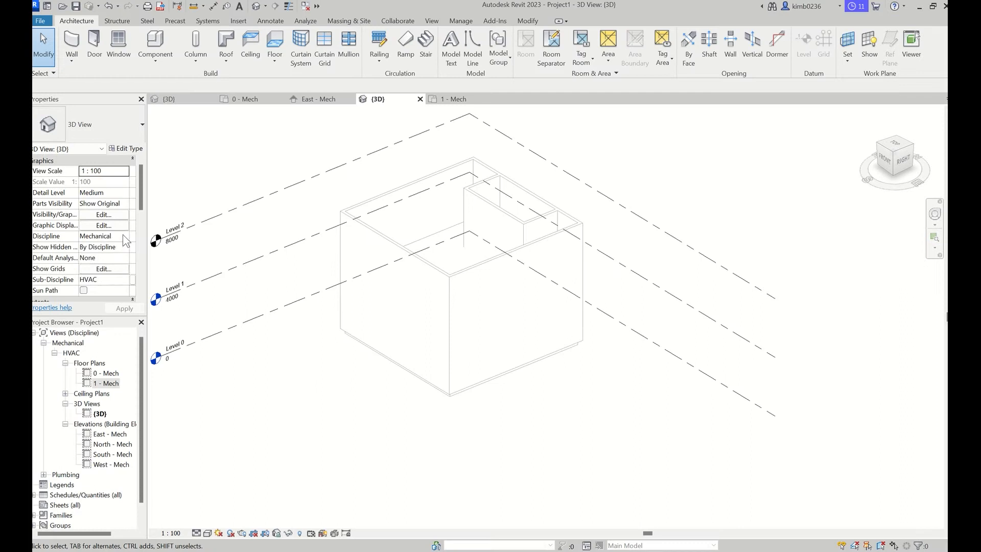
click(174, 234)
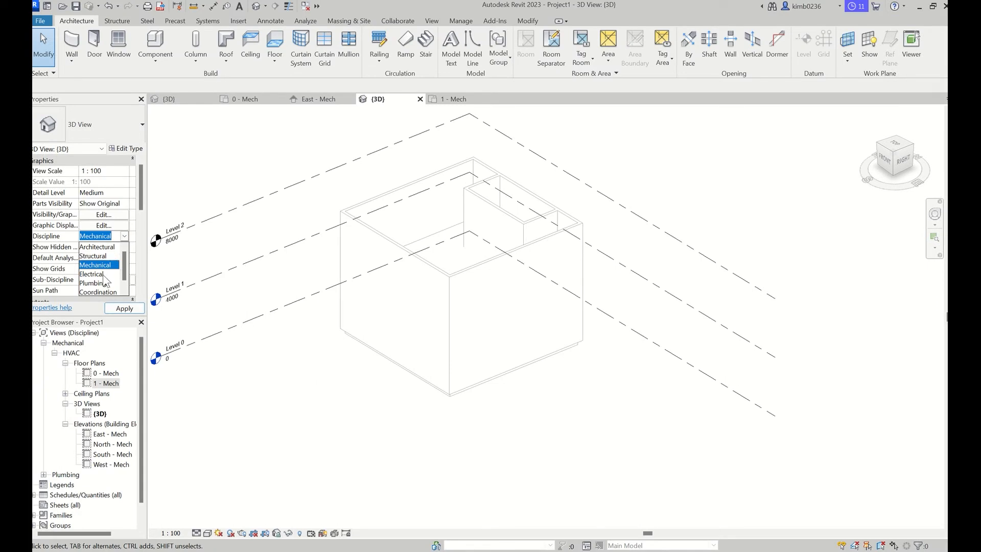
scroll(105, 280, down, 1)
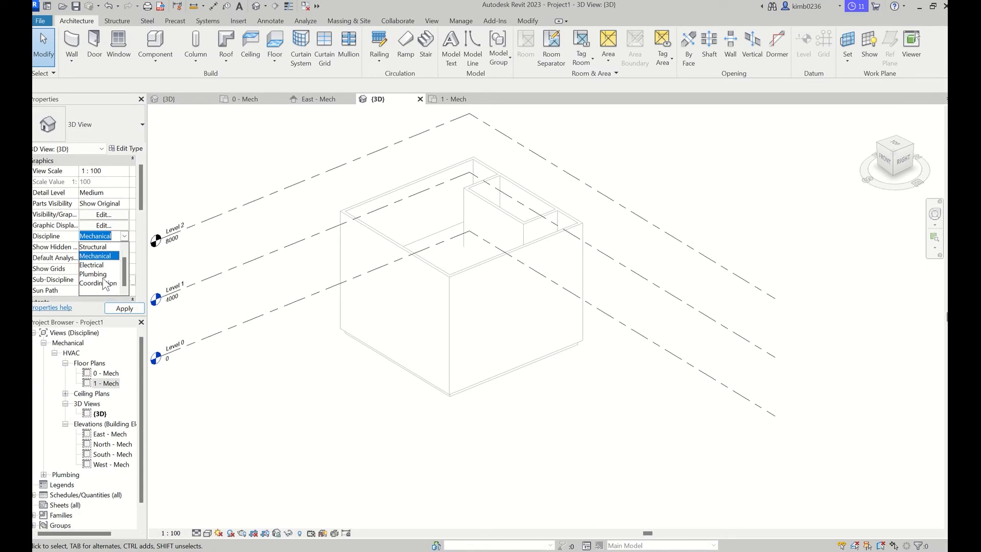
click(98, 283)
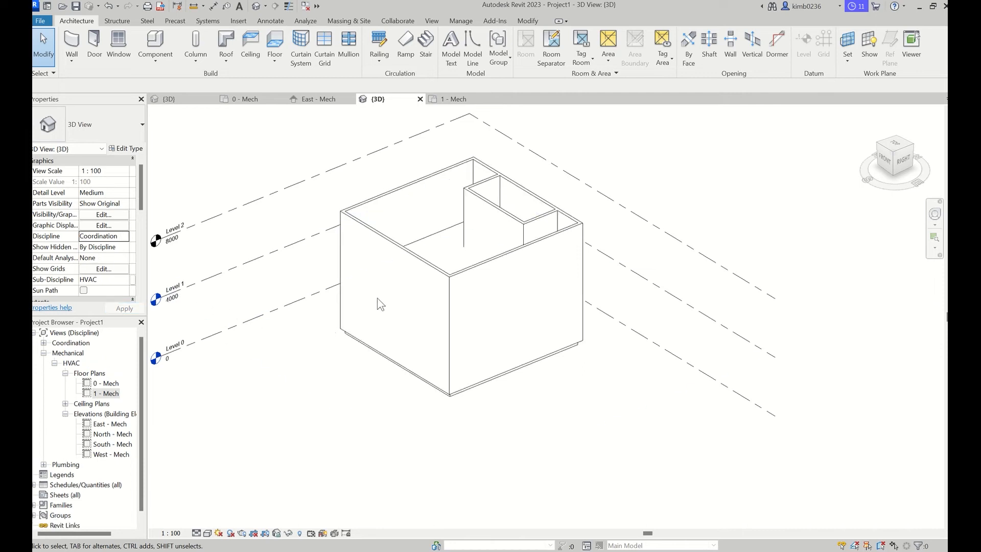
click(427, 271)
click(508, 284)
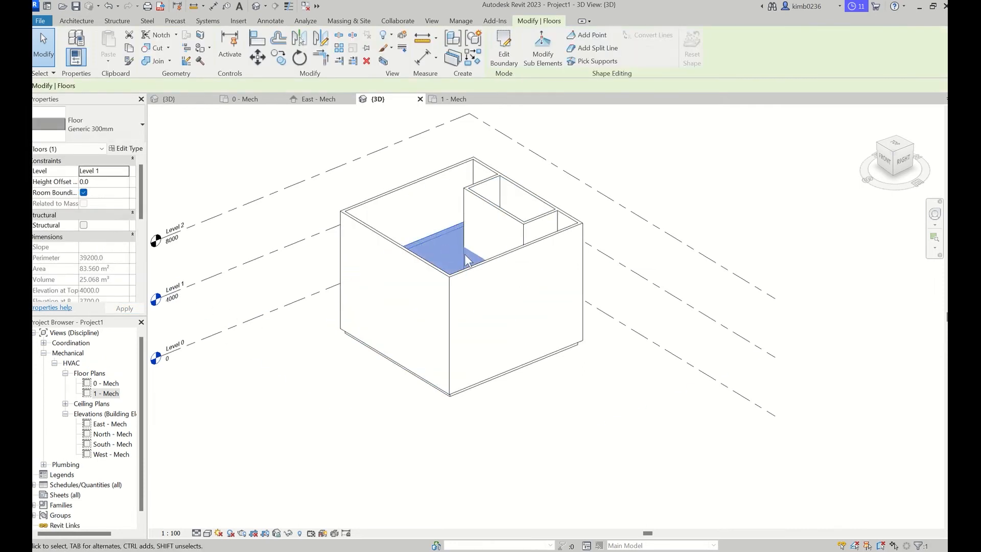
key(Escape)
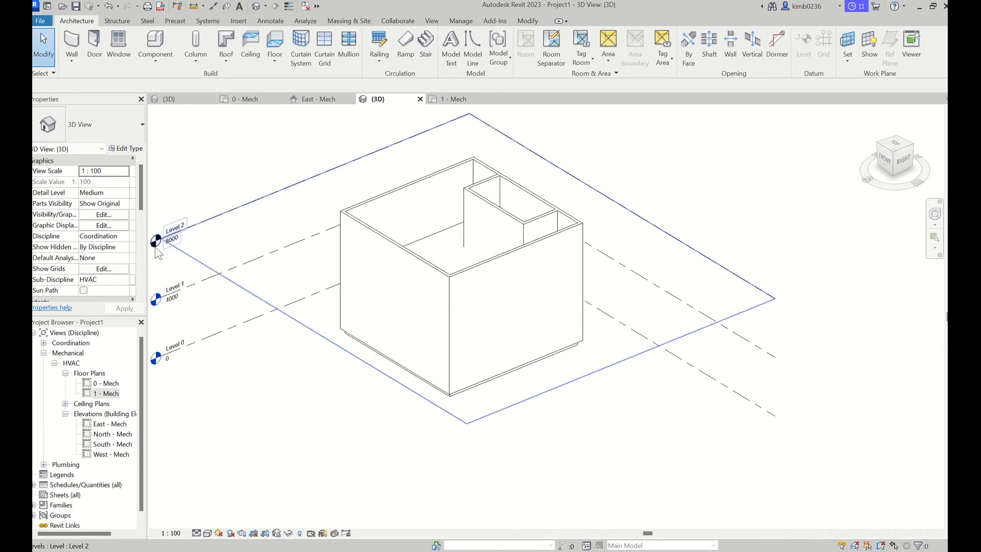
Try the Structural and Architectural disciplines on the 3D view, and return it to Mechanical
click(124, 235)
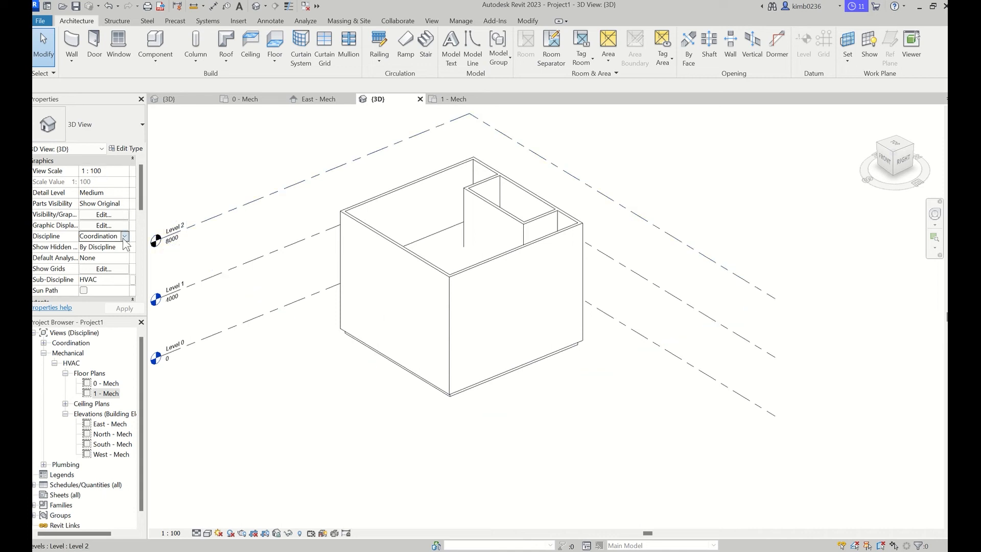
click(124, 235)
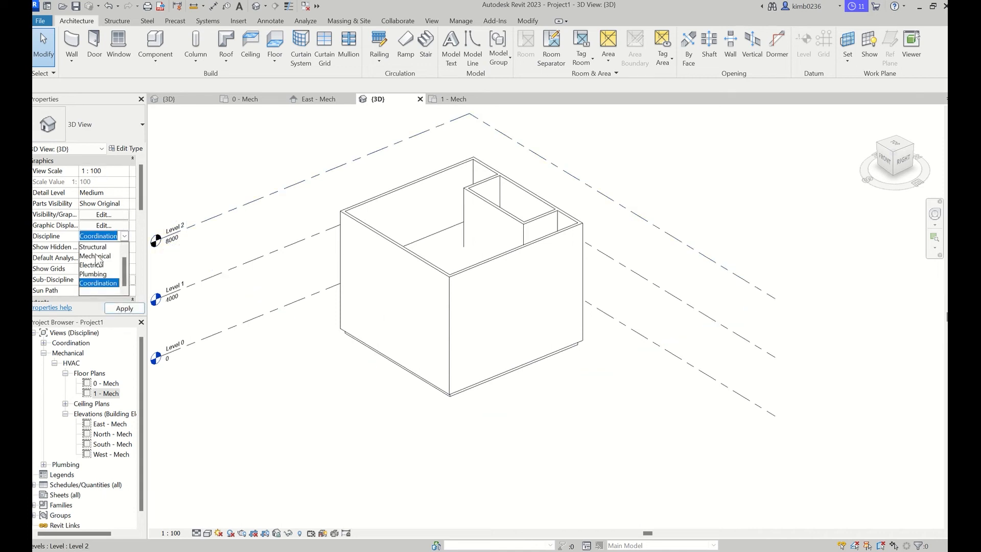
click(97, 247)
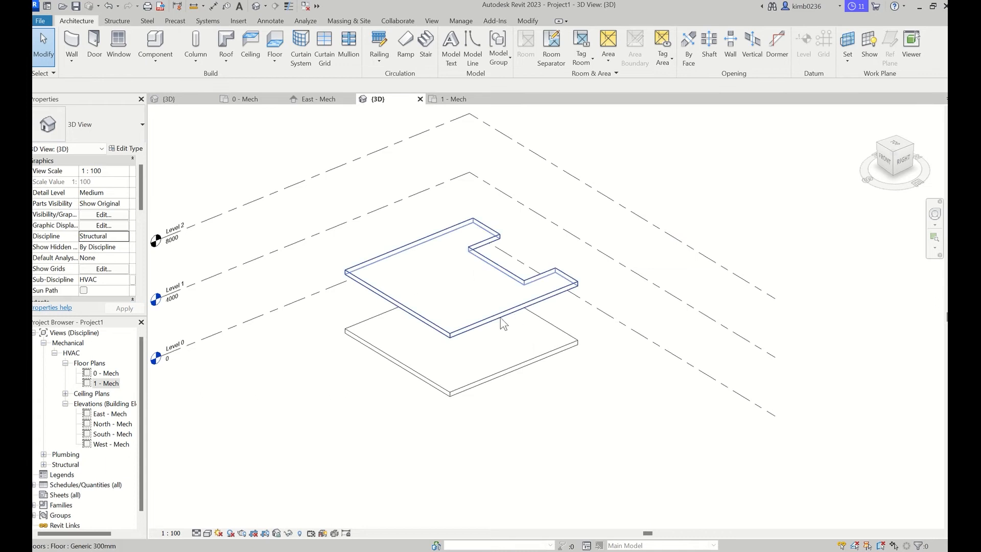
click(126, 240)
click(99, 247)
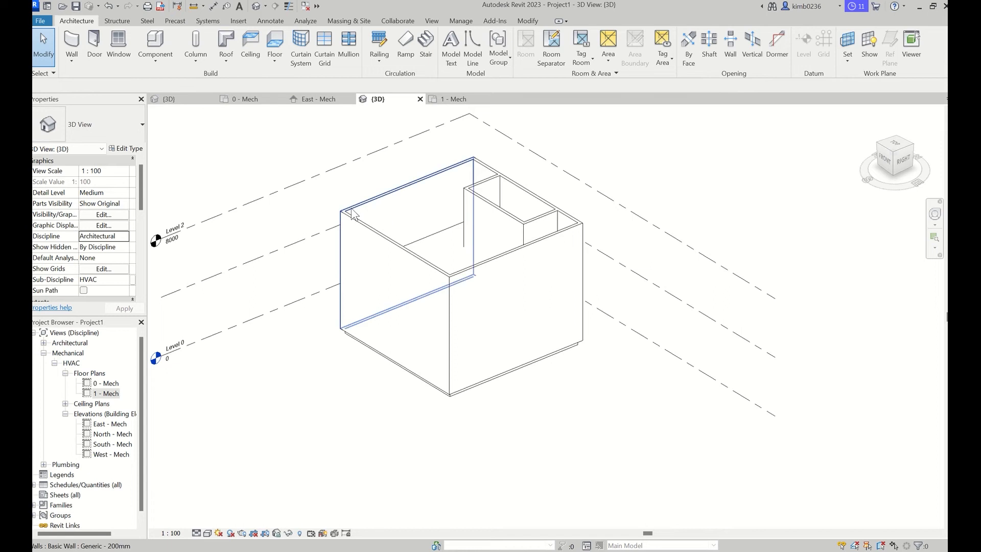
click(126, 236)
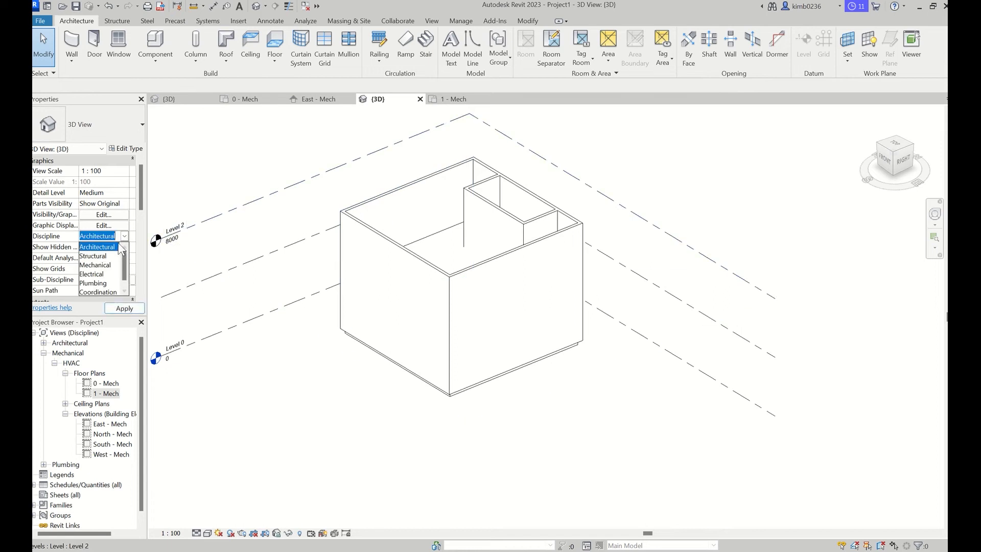
click(102, 265)
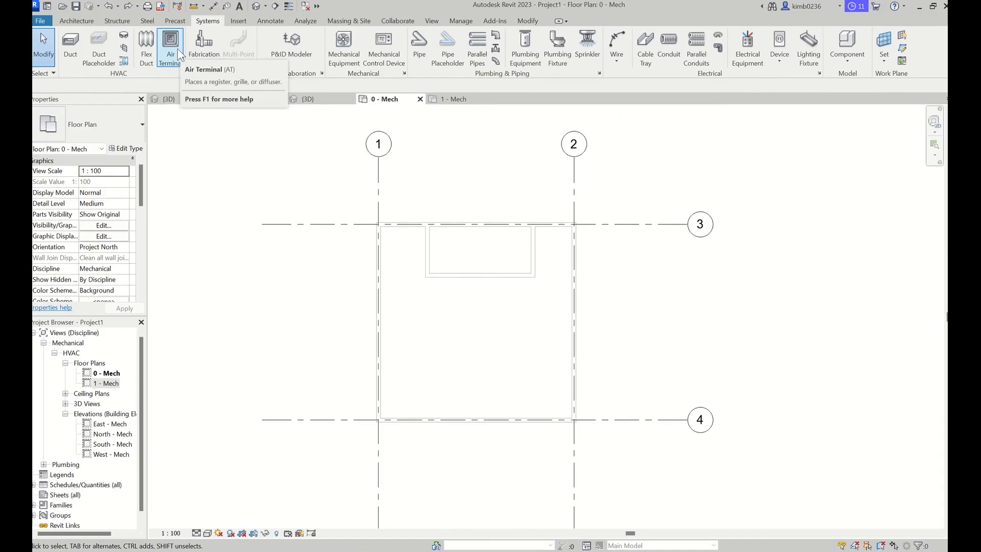
Place a 600 x 600 Supply Diffuser near the lower-left corner of the 0 - Mech plan and a 600 x 600 Extract Grille below the shaft's right side
click(176, 48)
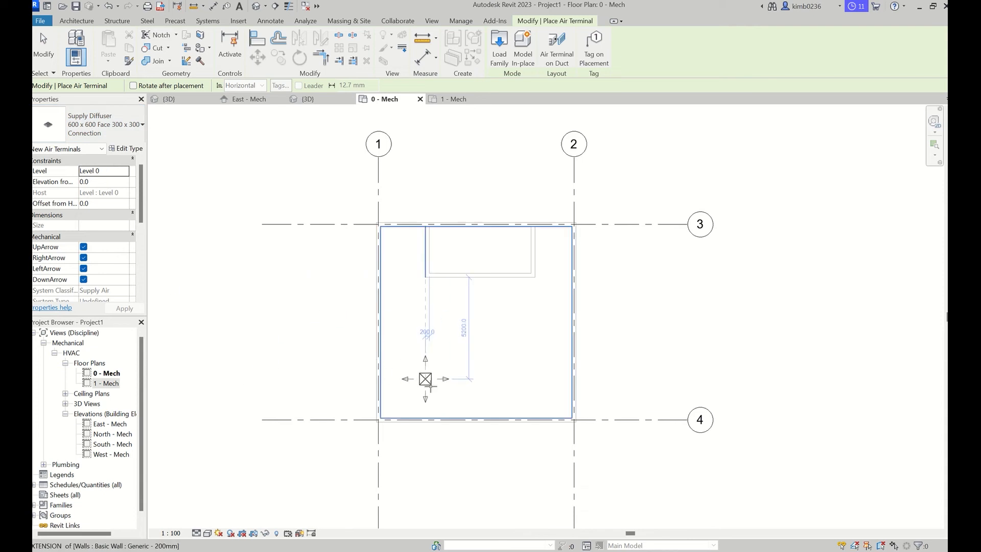
click(452, 392)
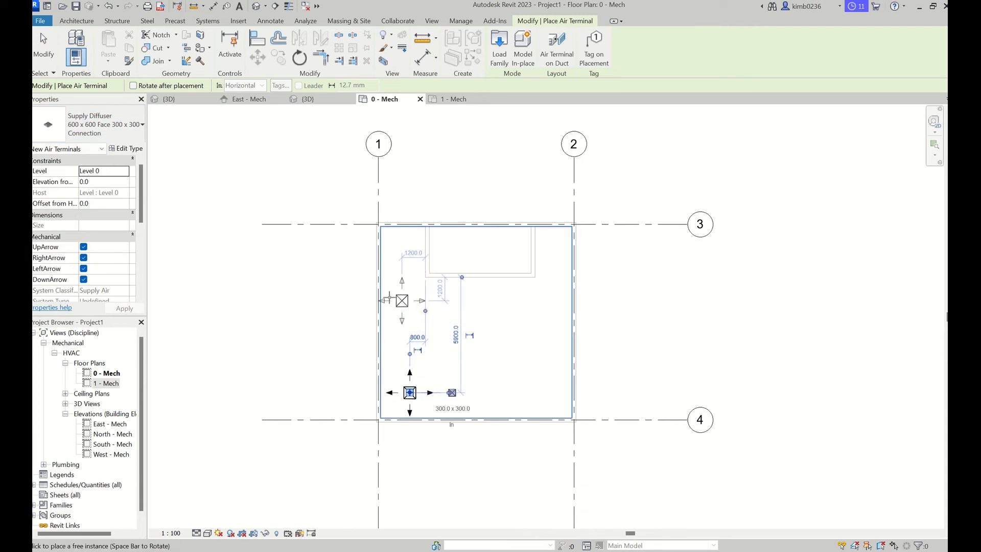
click(135, 131)
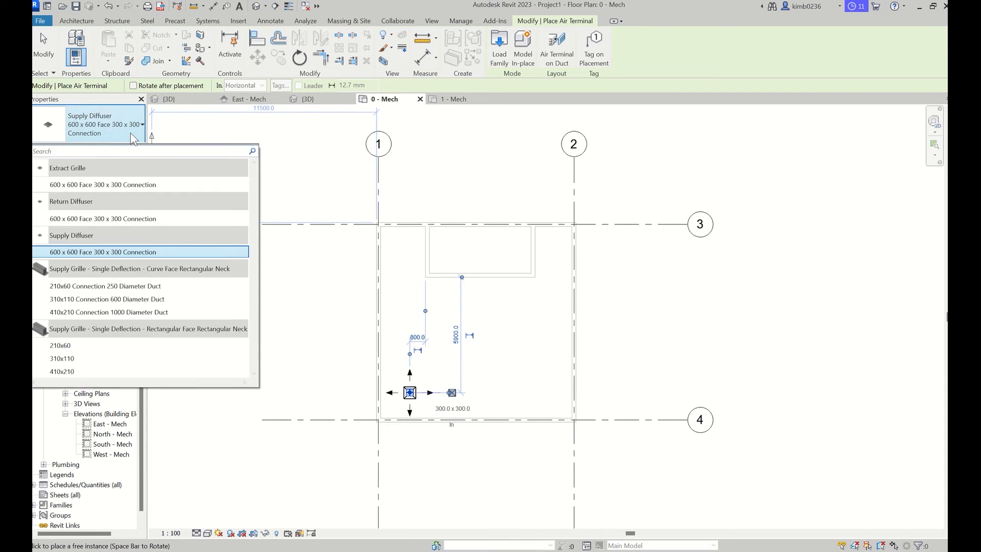
click(109, 184)
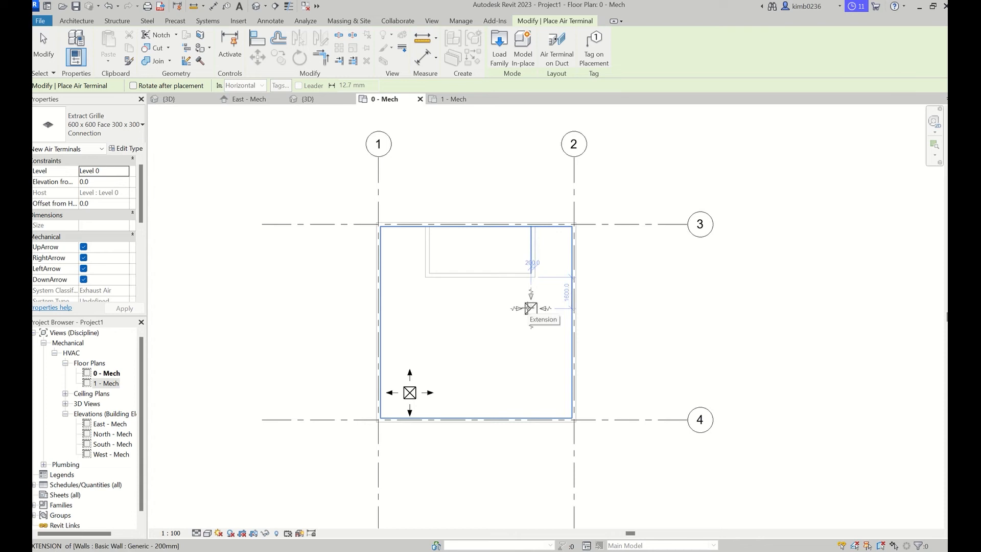
click(531, 308)
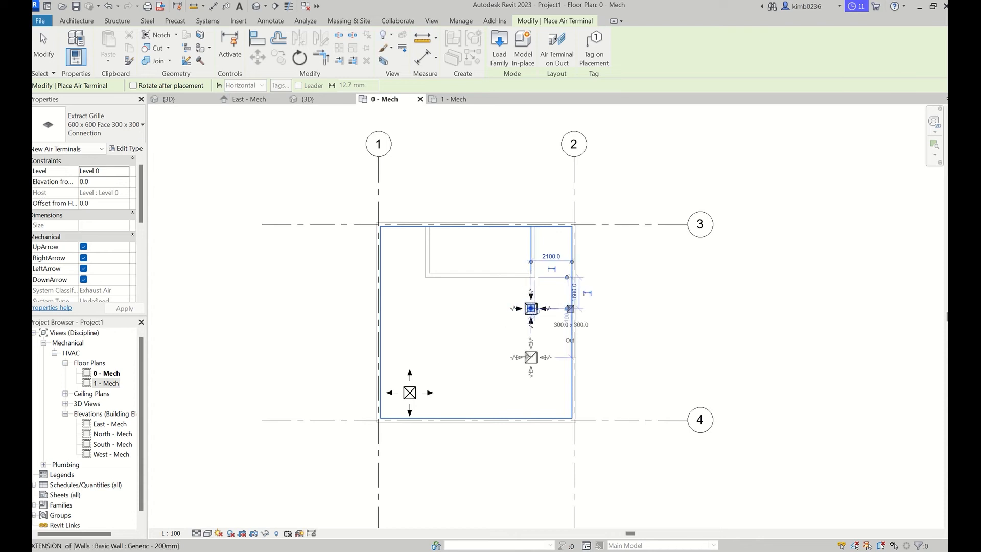
key(Escape)
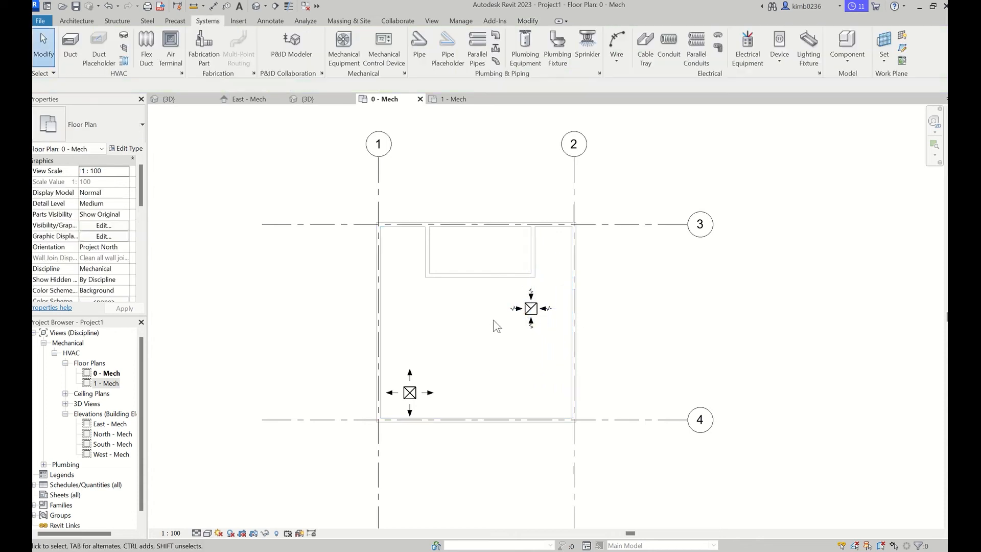
Copy the extract grille and supply diffuser from 0 - Mech and paste them into the 1 - Mech plan, aligned to the current view
click(530, 309)
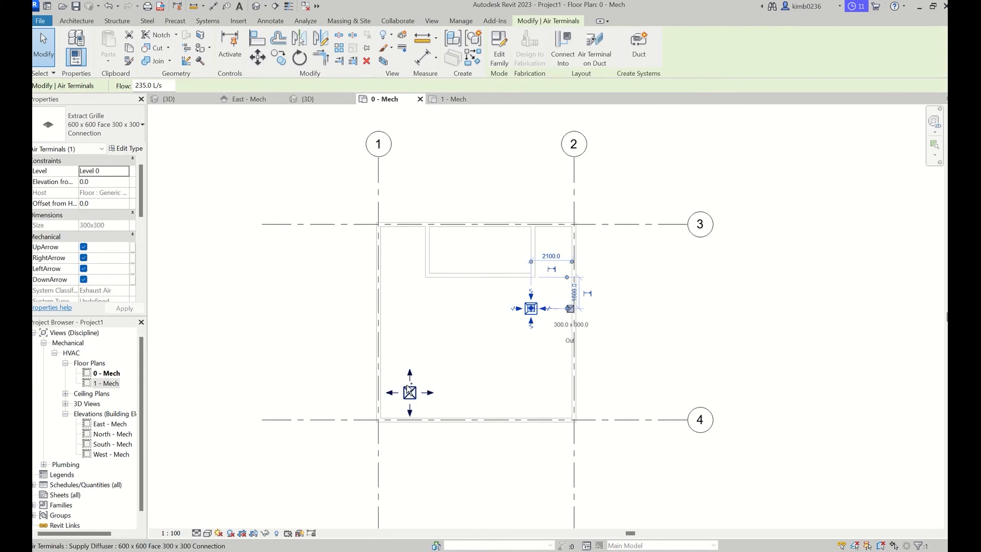
ctrl+click(417, 377)
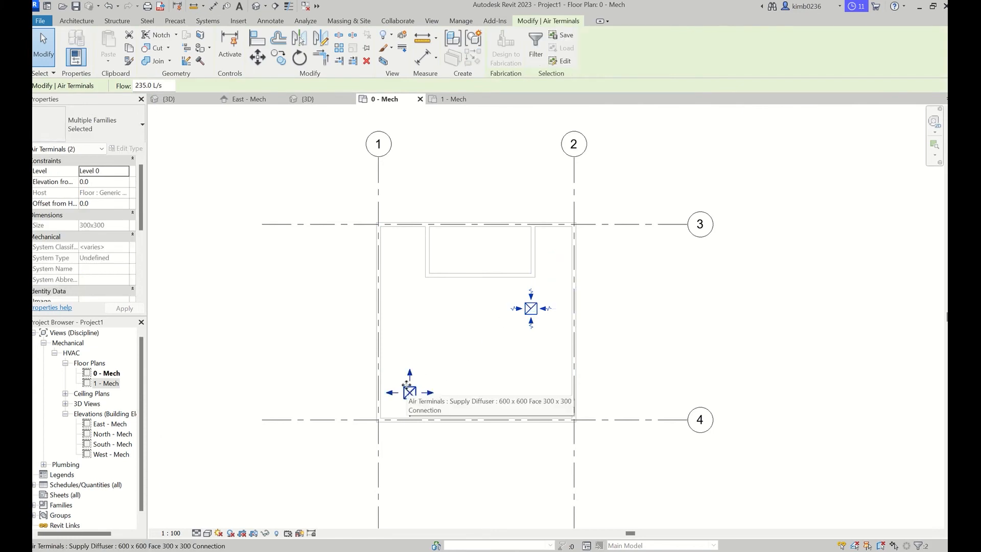
click(128, 48)
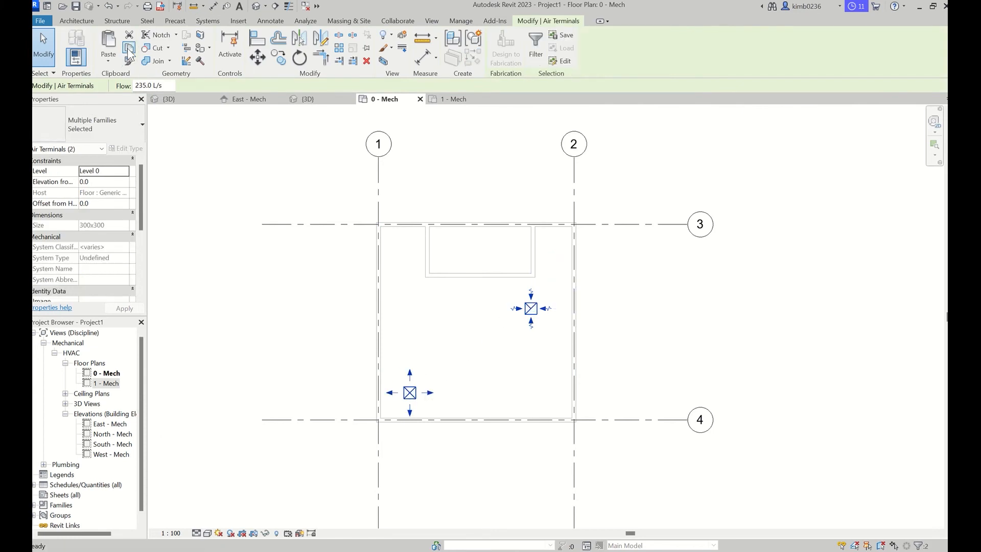
click(462, 98)
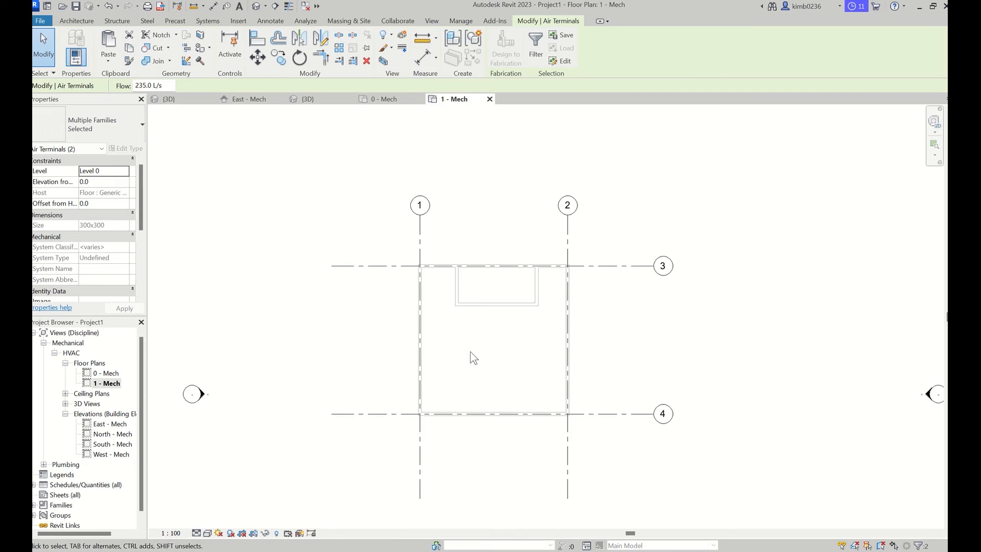
click(106, 63)
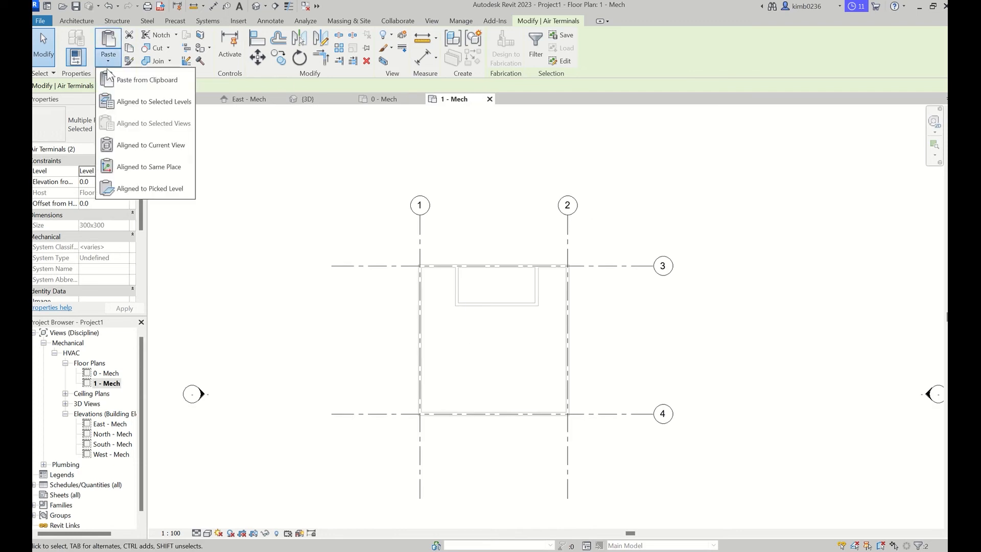
click(165, 143)
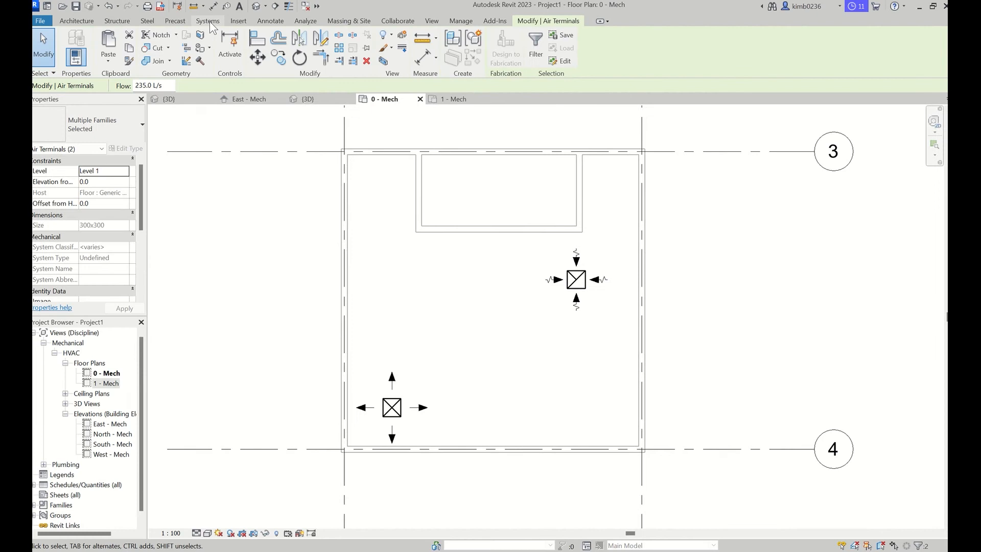
In 0 - Mech, route a 300 mm Pressed Radius Bend / Shoe Branch round duct with two bends from the supply diffuser to the shaft's lower wall
click(208, 21)
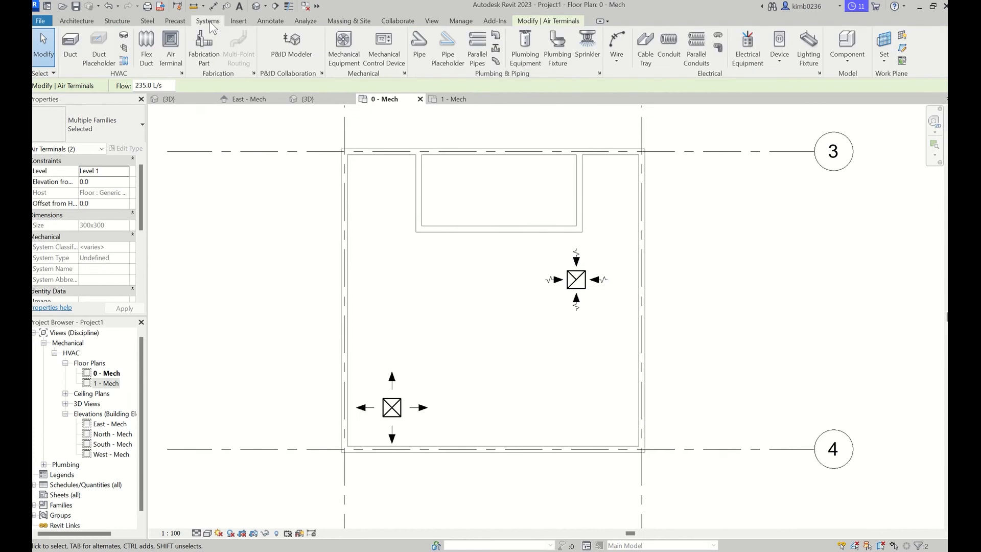
click(70, 45)
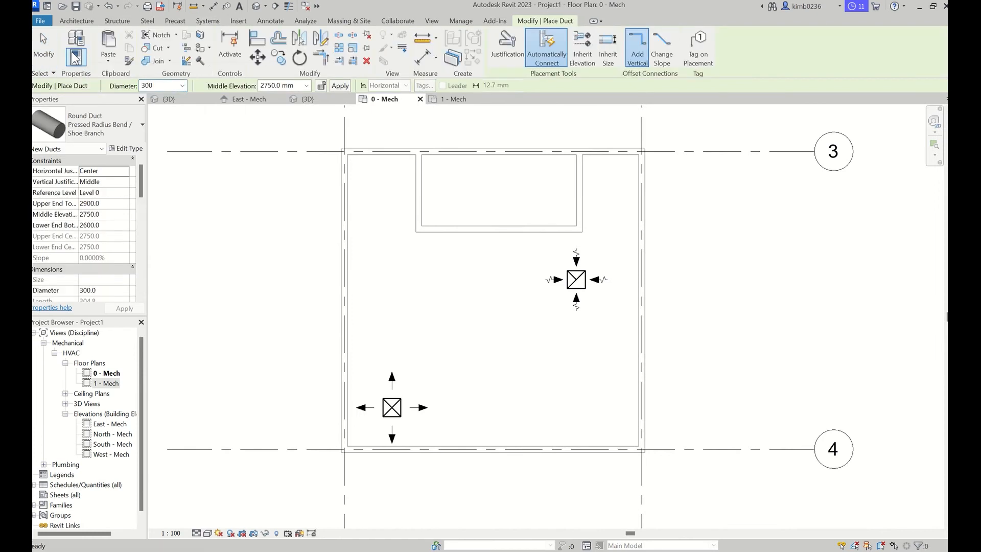
click(93, 134)
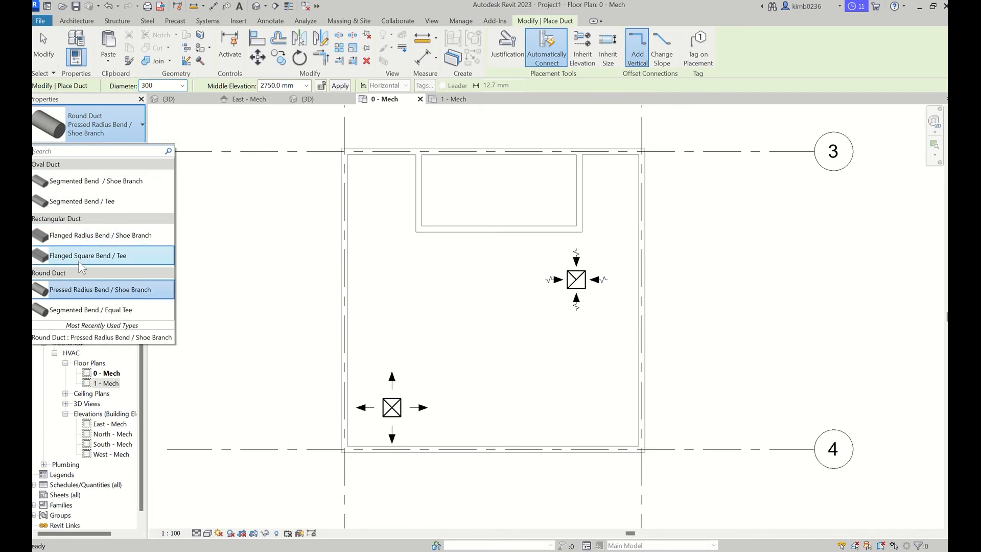
click(107, 294)
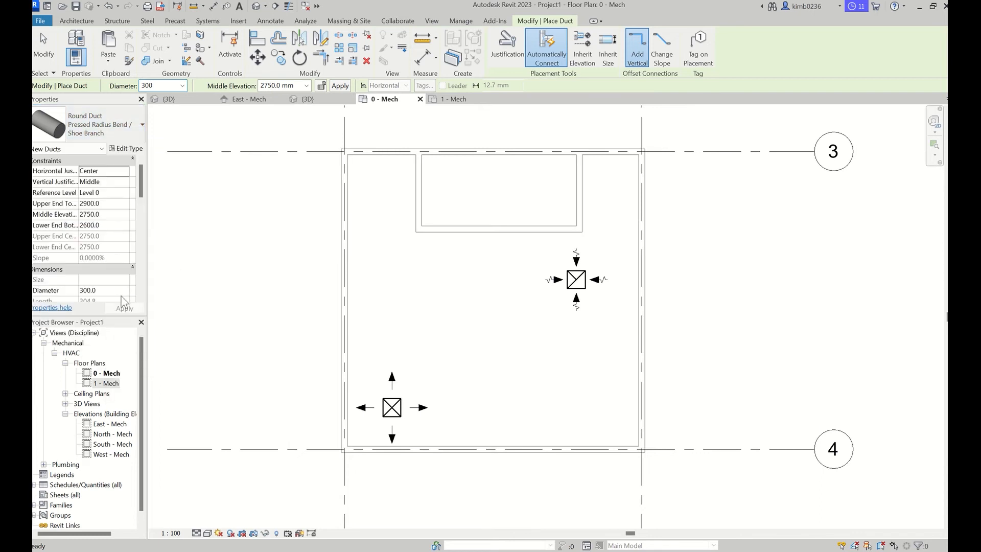
click(392, 406)
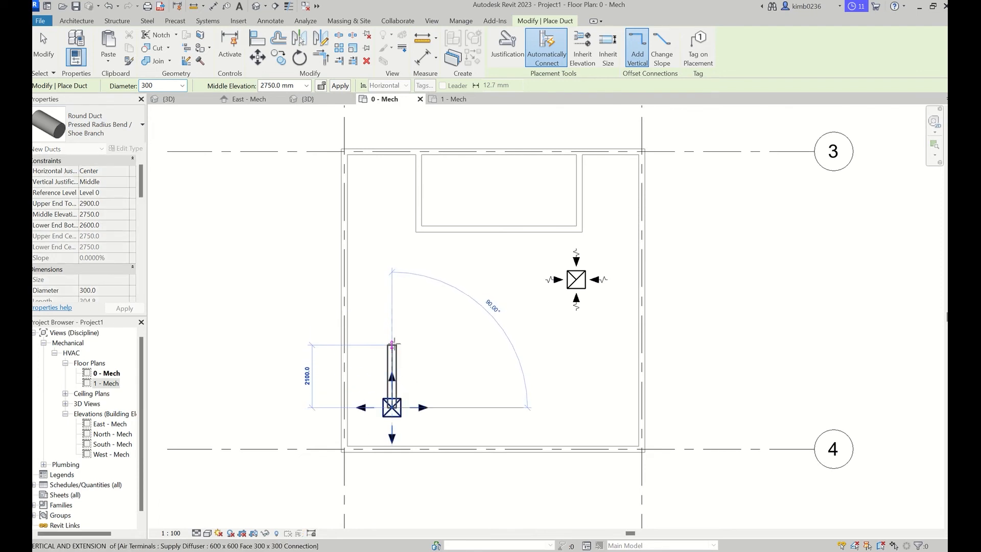
click(392, 341)
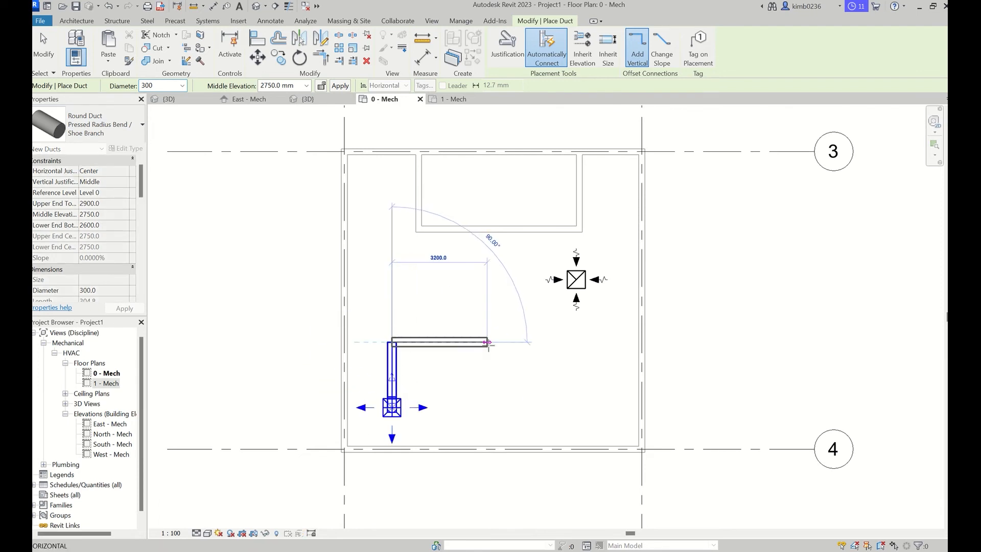
click(535, 342)
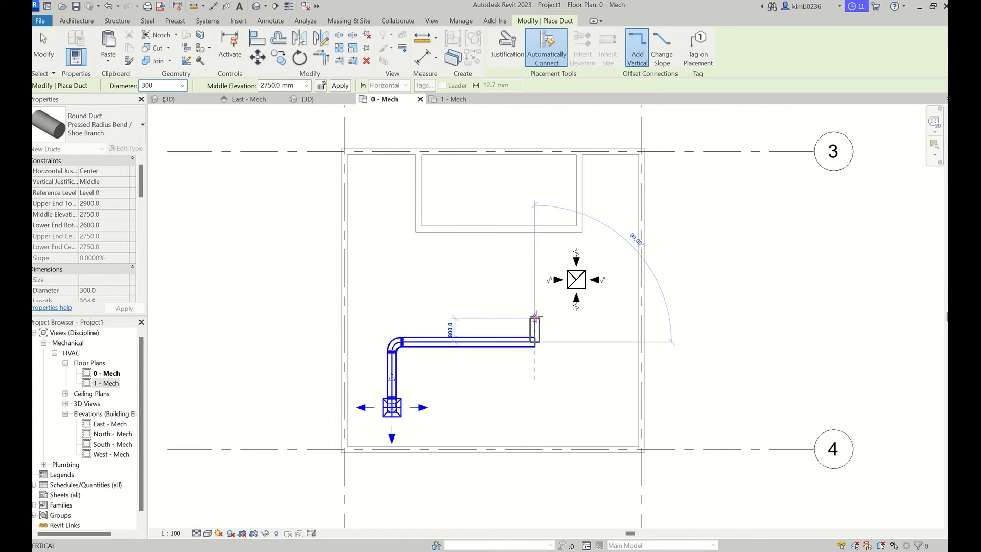
click(535, 235)
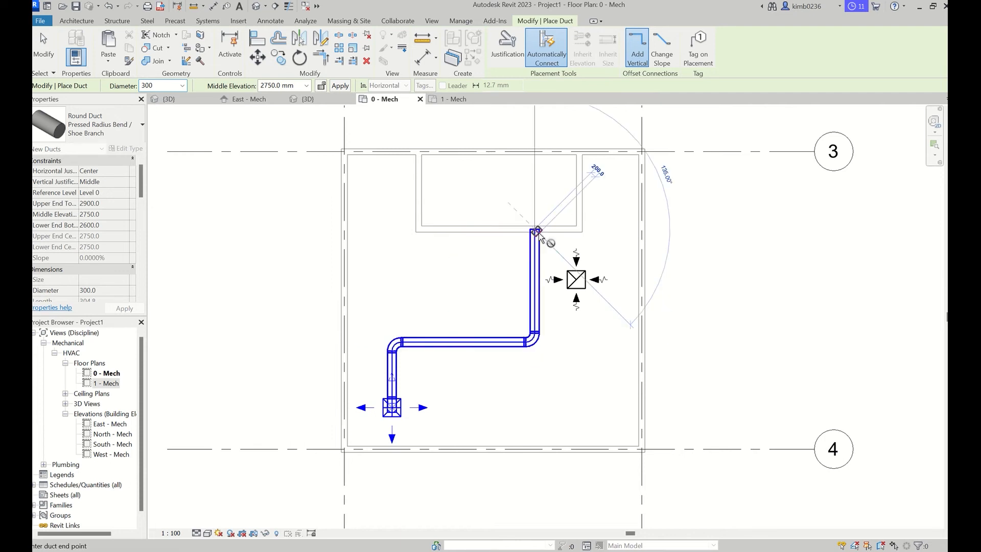
key(Escape)
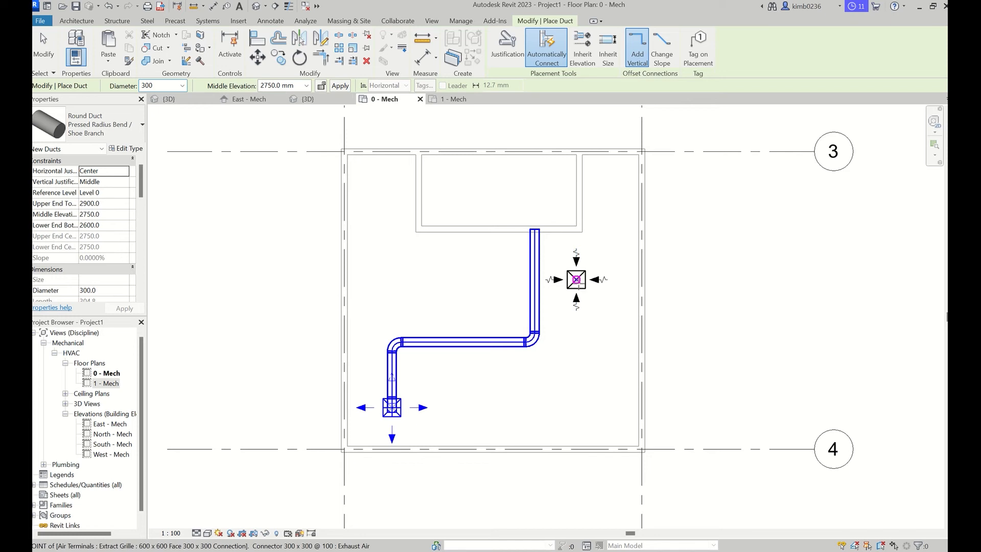
Route a 300 mm round duct from the Level 0 extract grille left across the supply duct, then up about 1700 mm to the shaft's lower wall
scroll(576, 279, up, 3)
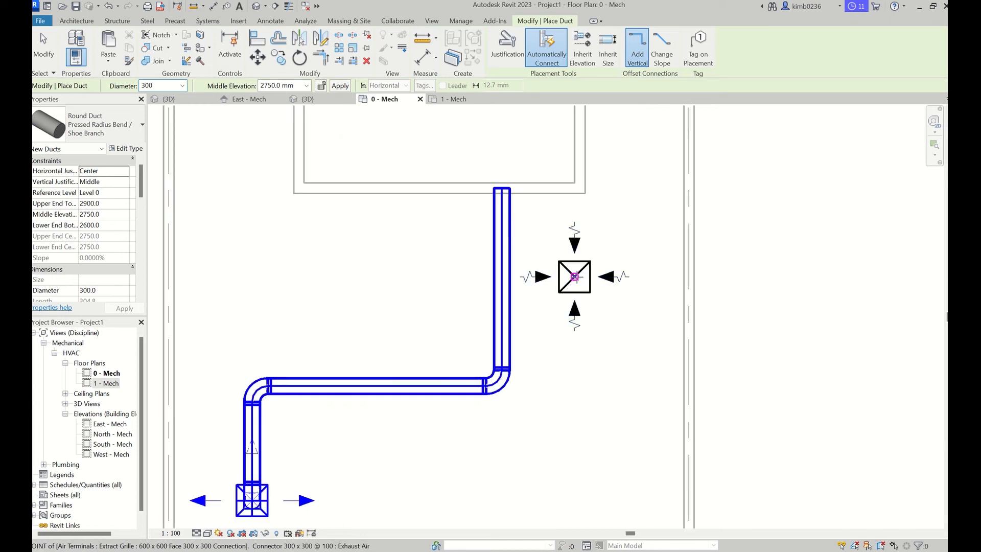
click(575, 277)
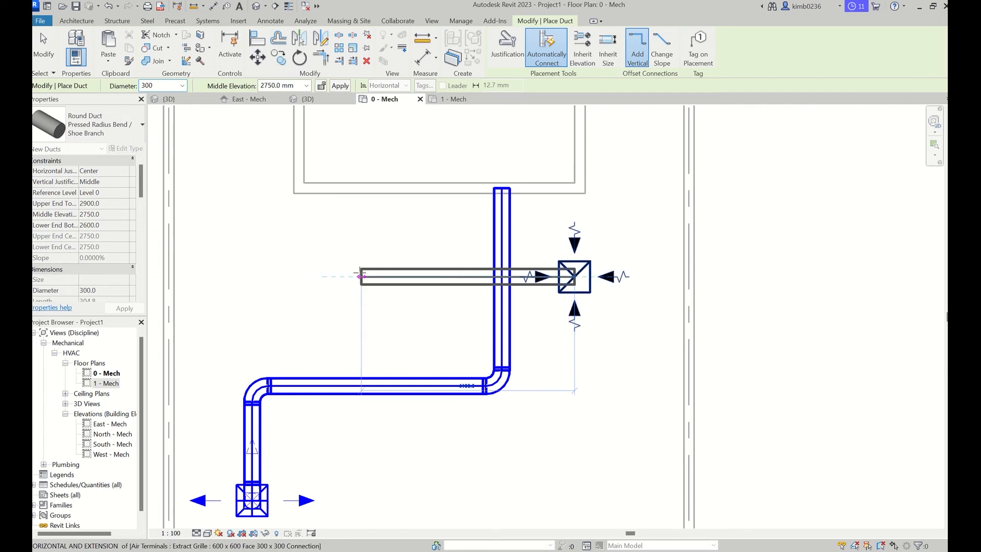
click(362, 277)
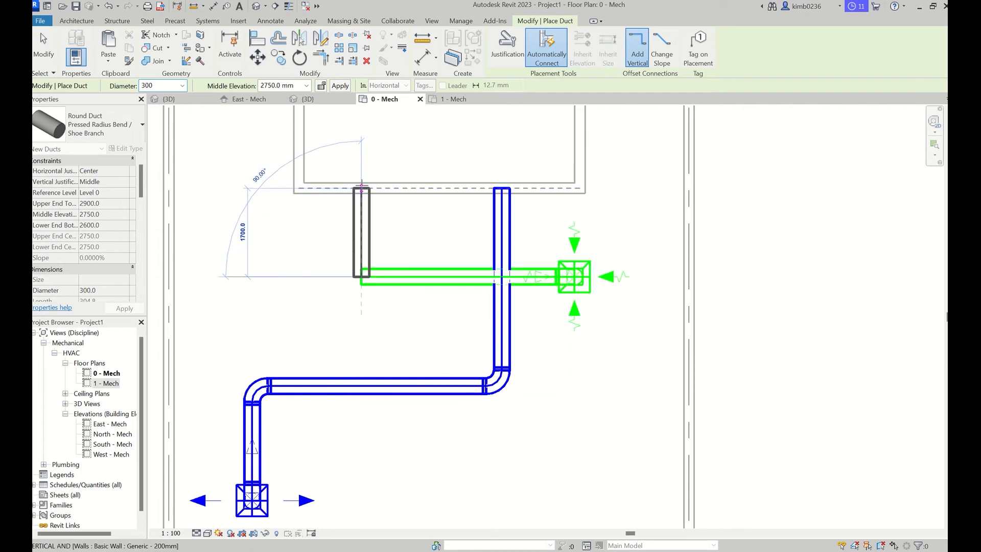
click(362, 189)
scroll(361, 191, down, 2)
scroll(362, 192, up, 2)
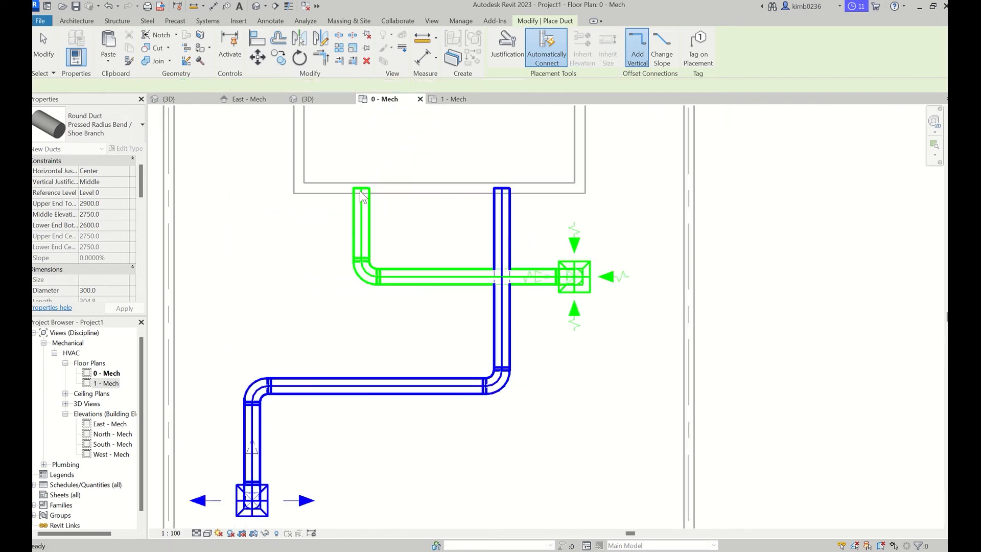
scroll(399, 300, down, 2)
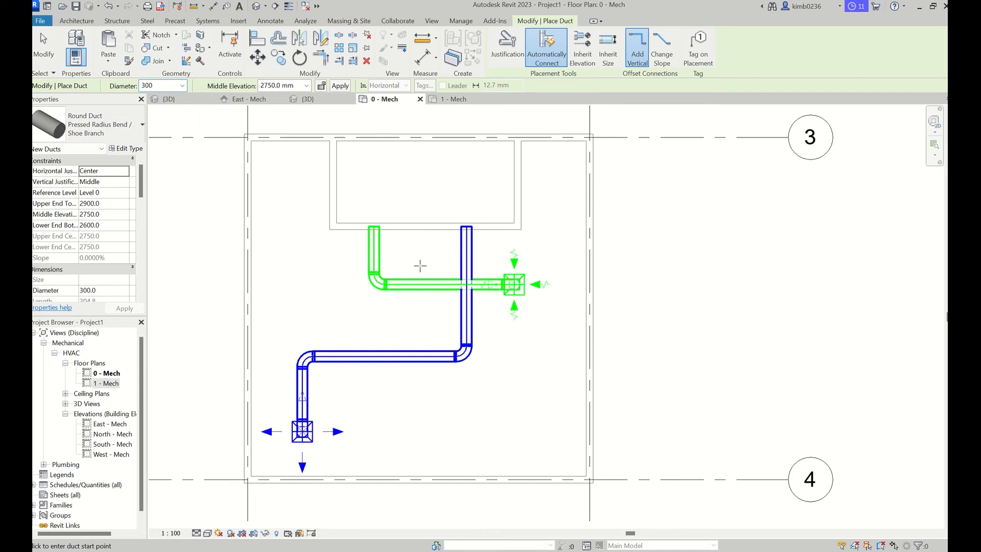
In 1 - Mech, route a 300 mm round duct from the extract grille down, left and up in steps to the left end of the shaft's lower wall
click(456, 99)
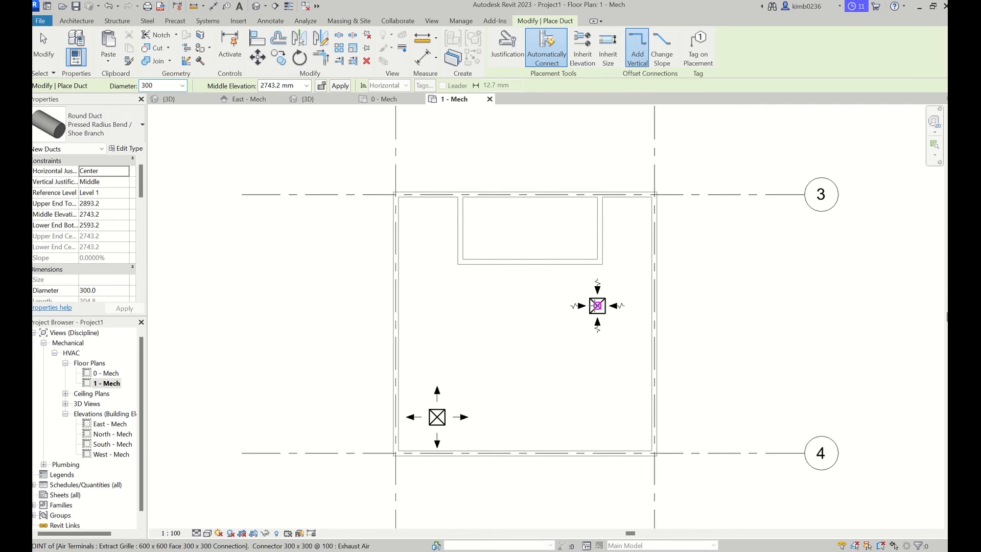
click(597, 306)
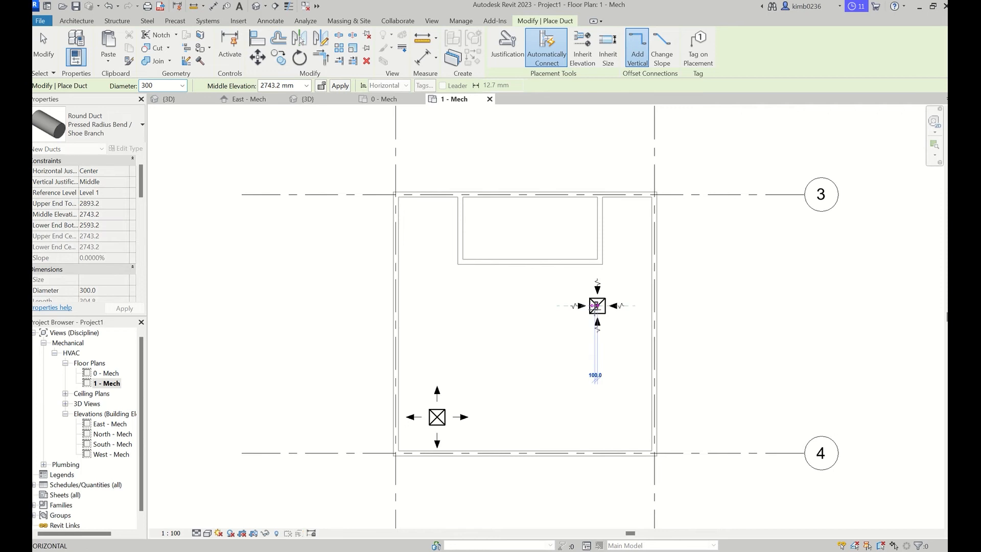
click(596, 417)
click(526, 417)
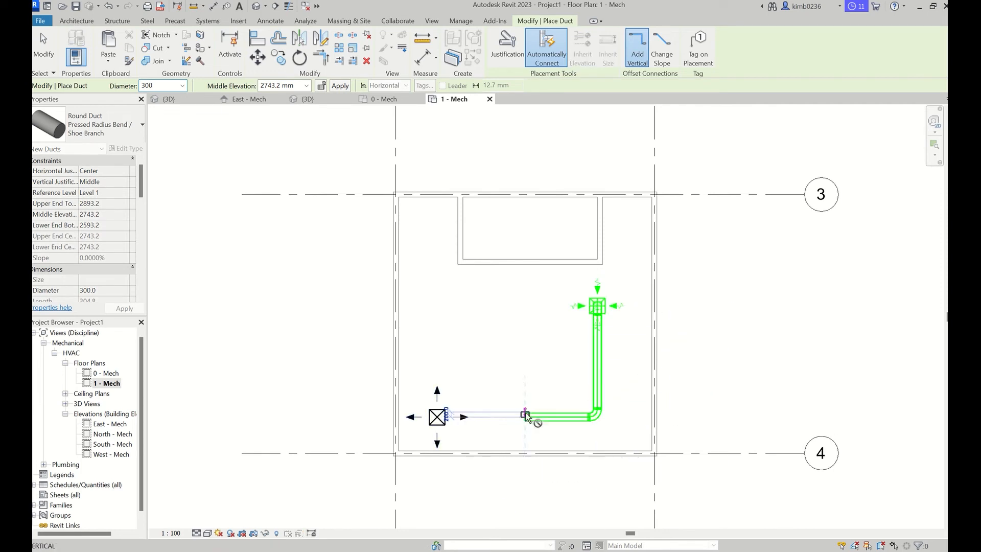
click(525, 344)
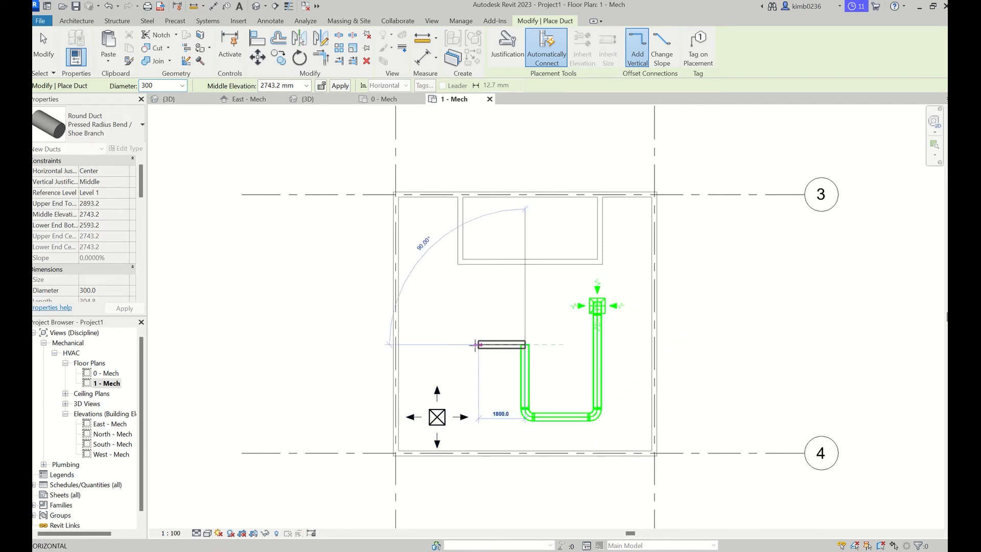
click(475, 344)
click(475, 262)
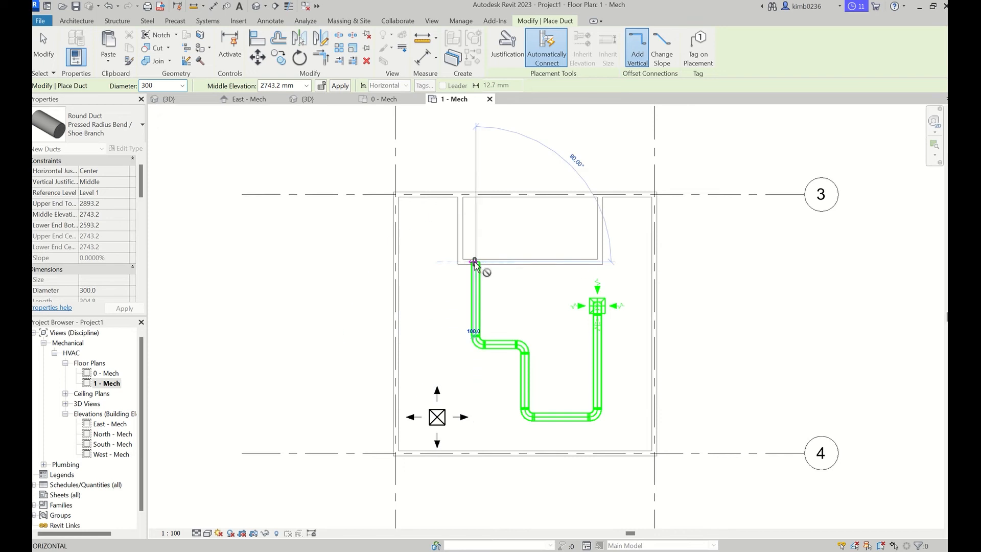
key(Escape)
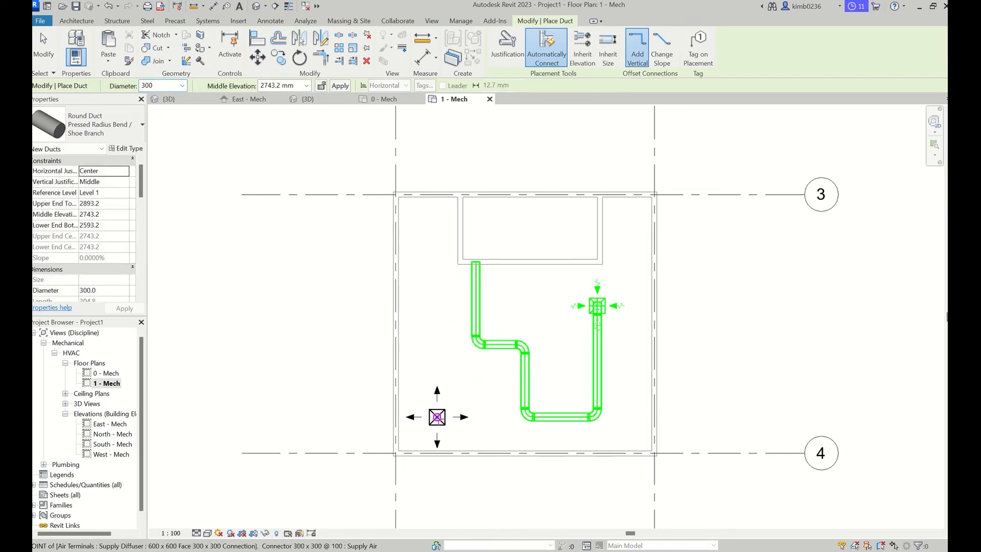
In 1 - Mech, route a 300 mm round duct from the supply diffuser right, up, right across the extract duct, and up to the shaft's lower wall
click(437, 417)
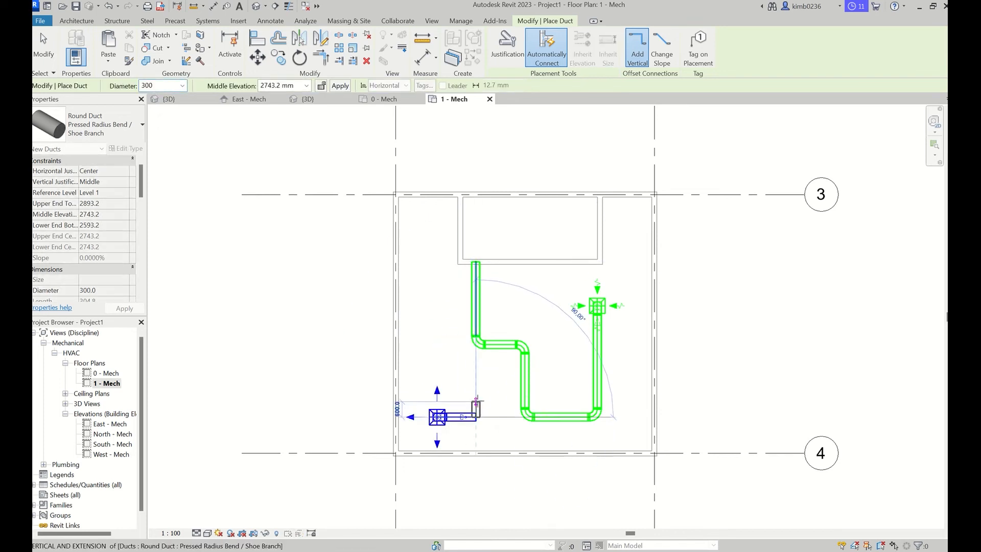
click(476, 389)
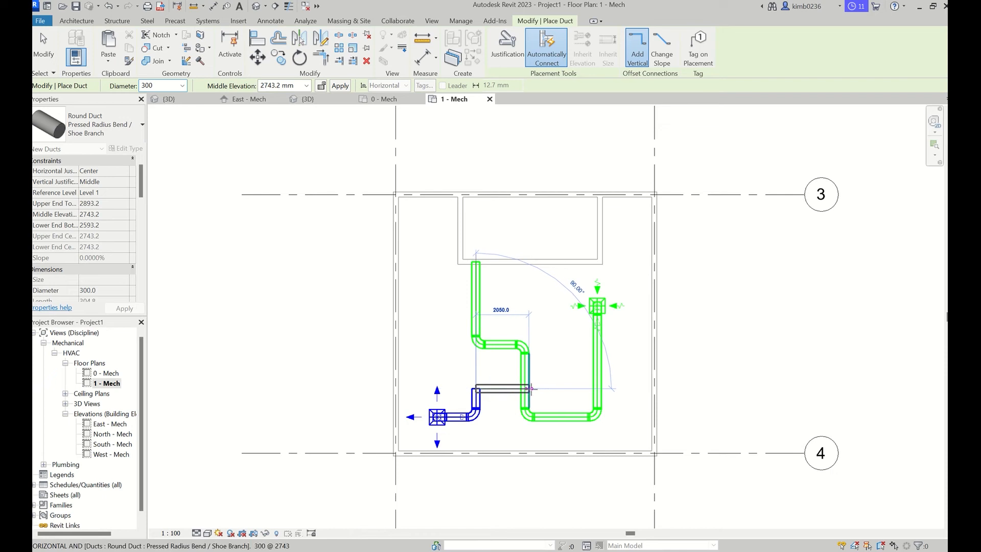
click(557, 389)
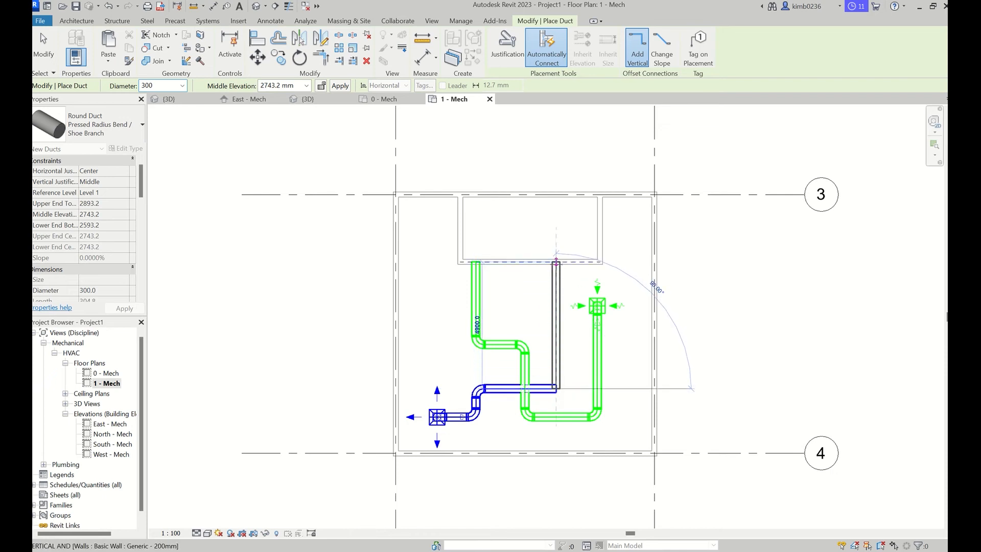
click(556, 262)
key(Escape)
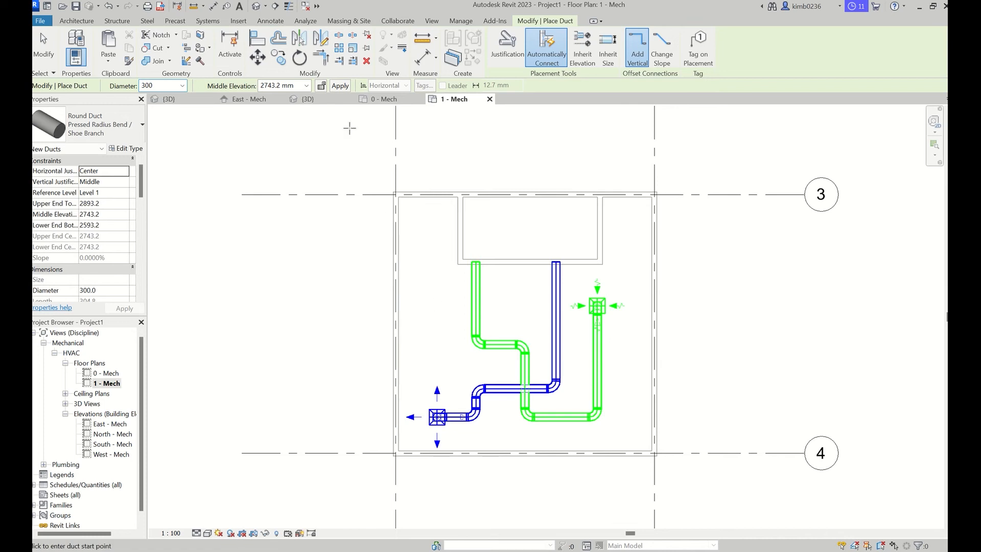
key(Escape)
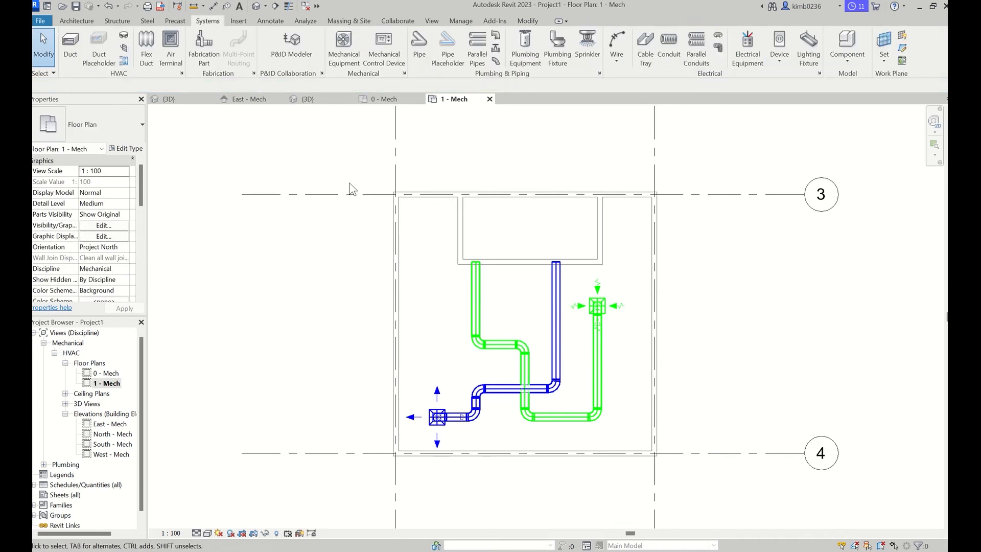
In the 3D view, select all four air terminals on both levels and set their elevation from level to 2000 mm
click(313, 100)
scroll(434, 351, up, 4)
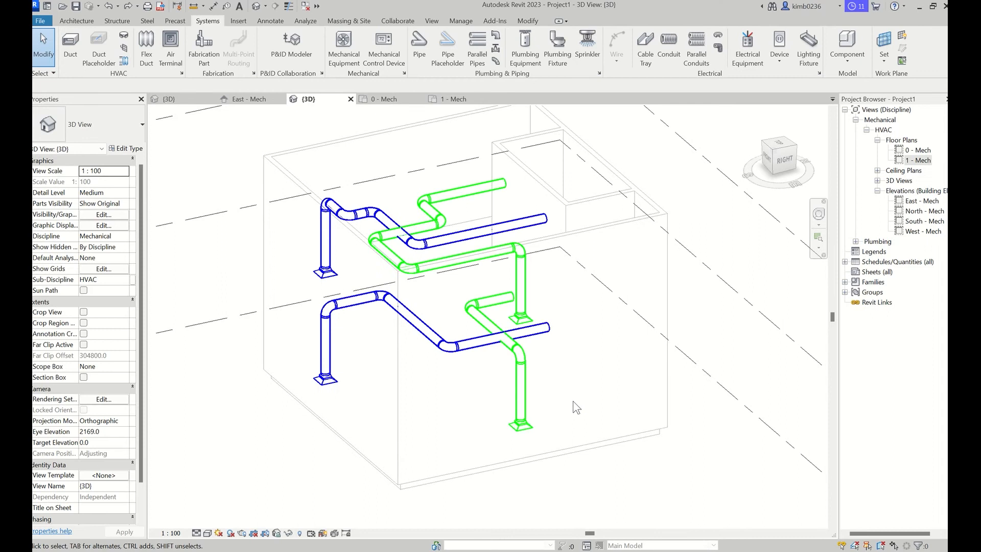
click(533, 429)
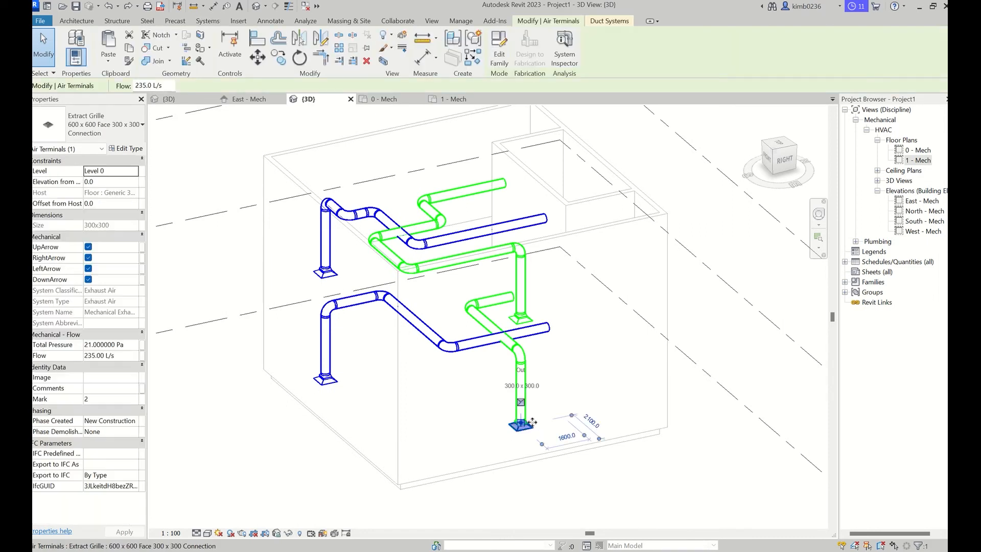
ctrl+click(530, 322)
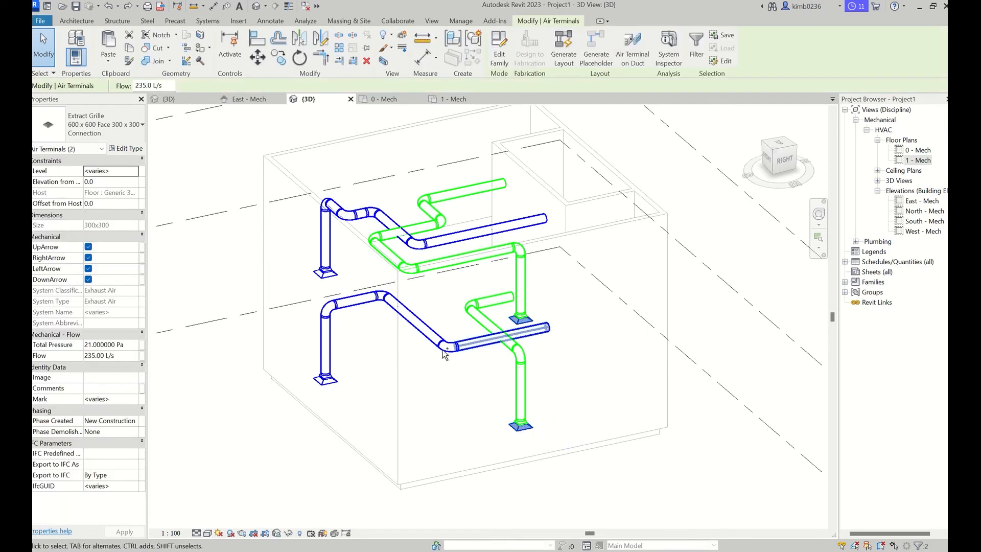
ctrl+click(326, 379)
ctrl+click(325, 273)
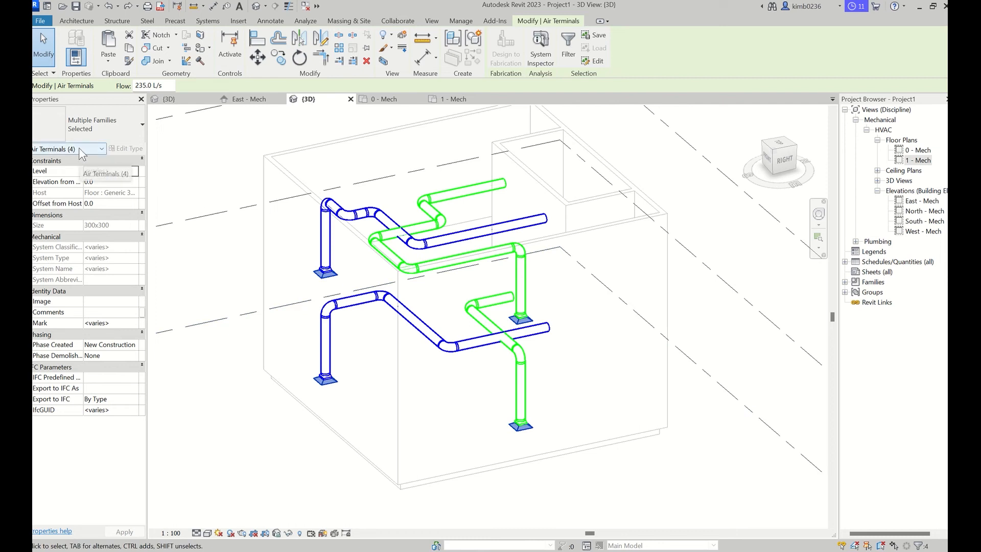
click(133, 182)
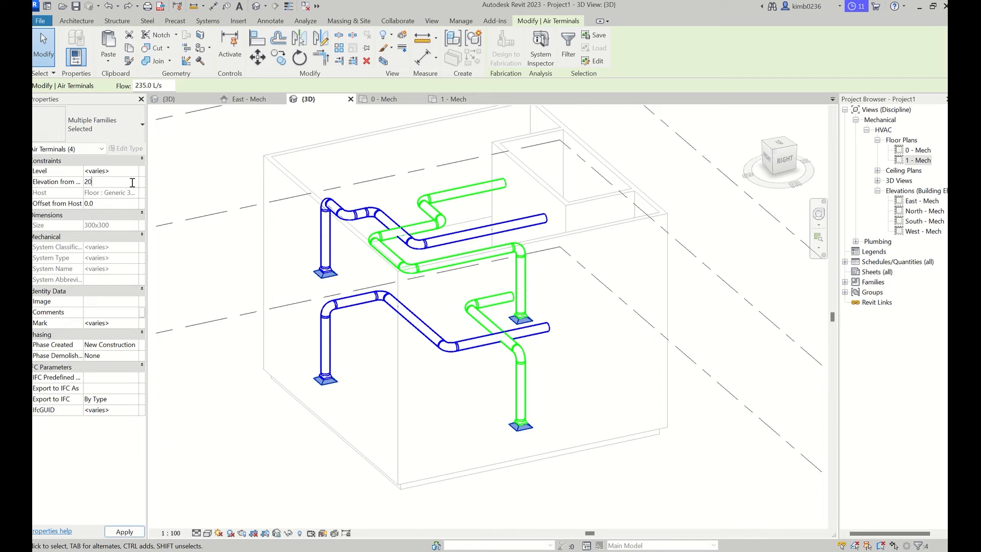
text(2000)
key(Return)
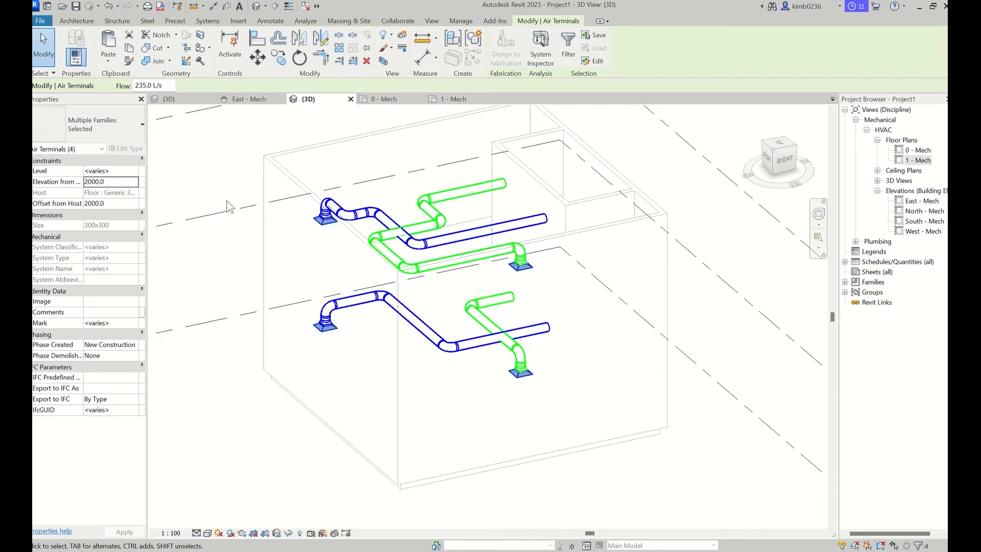
scroll(490, 381, up, 2)
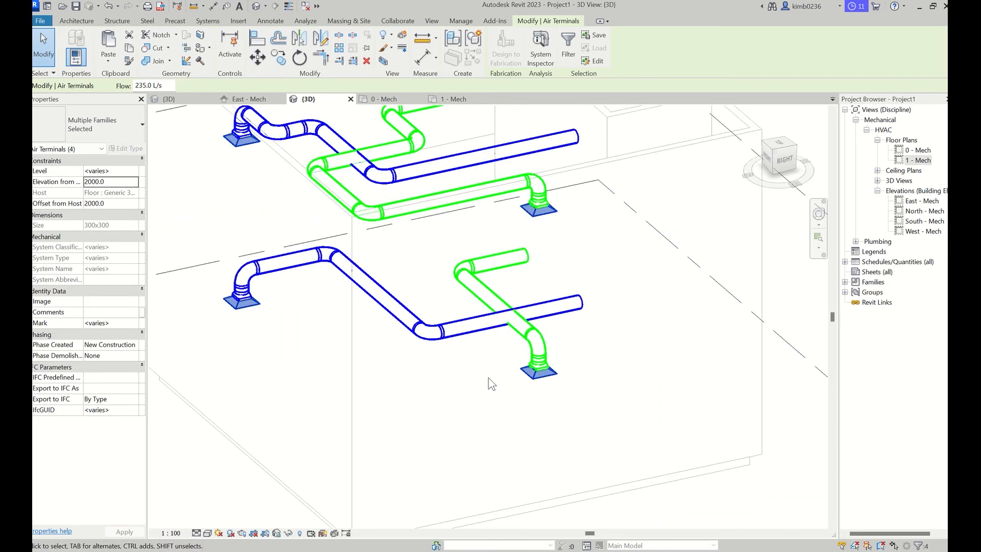
click(489, 378)
shift+middle_drag(502, 385, 498, 298)
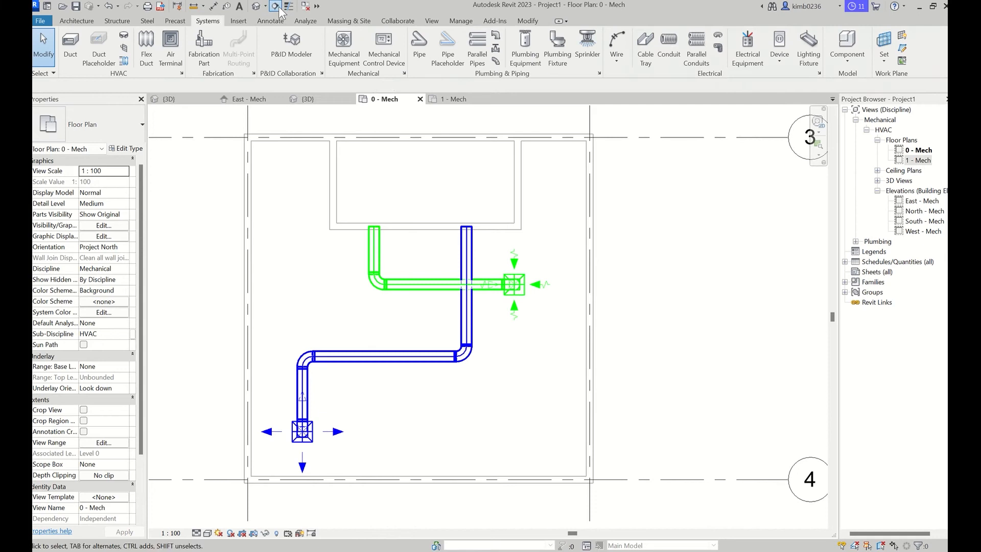
In 0 - Mech, place a building section across the shaft just above its lower wall, facing the shaft, and open its view
click(279, 8)
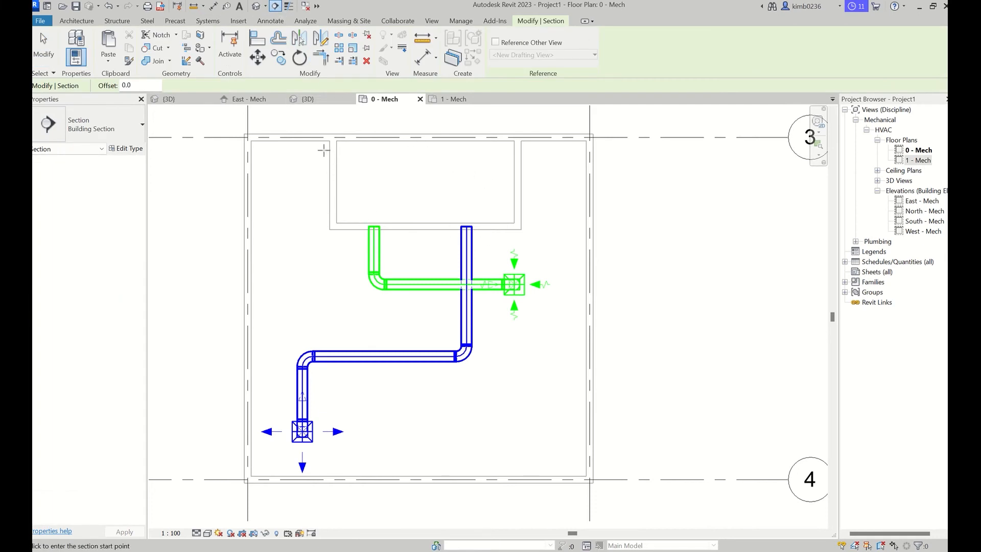
click(319, 218)
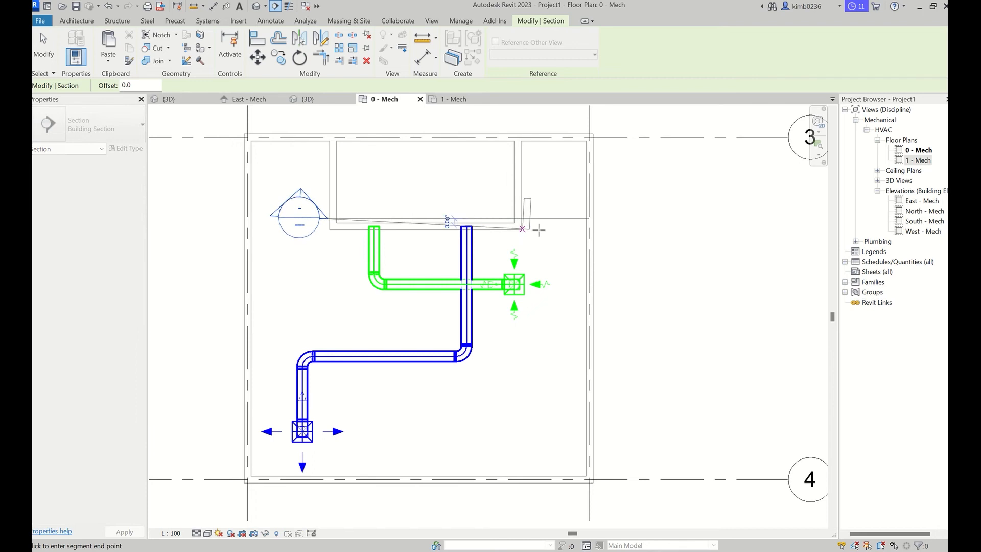
click(549, 219)
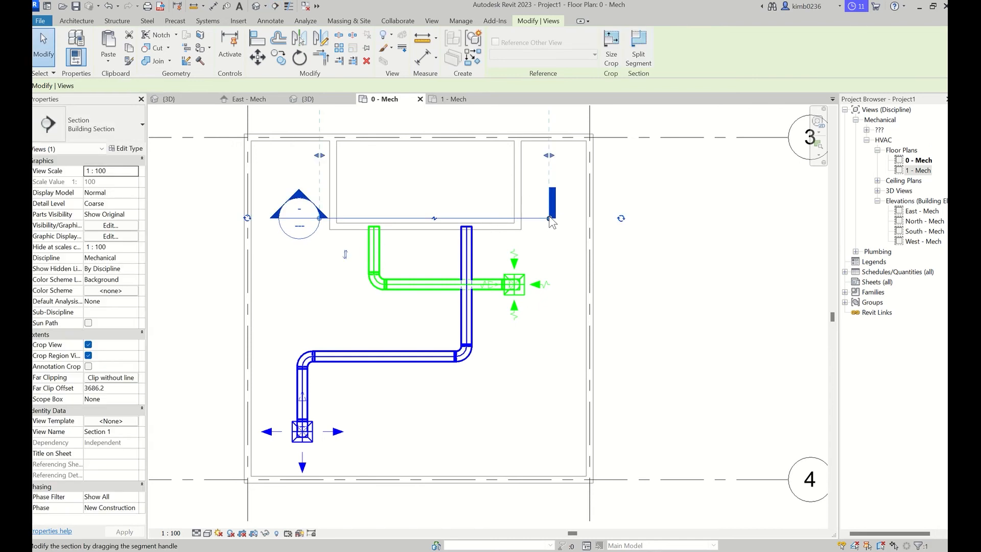
scroll(551, 222, down, 2)
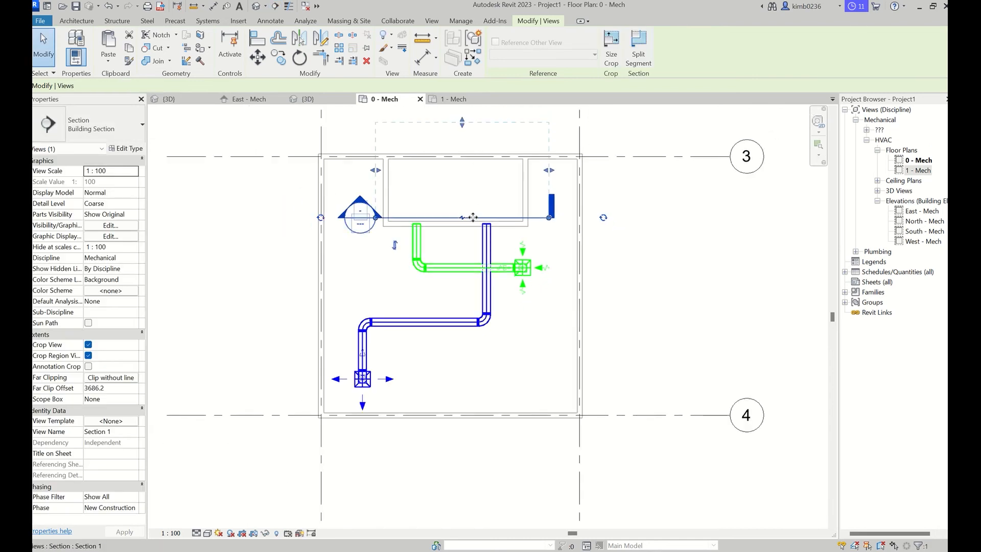
right_click(473, 217)
click(535, 284)
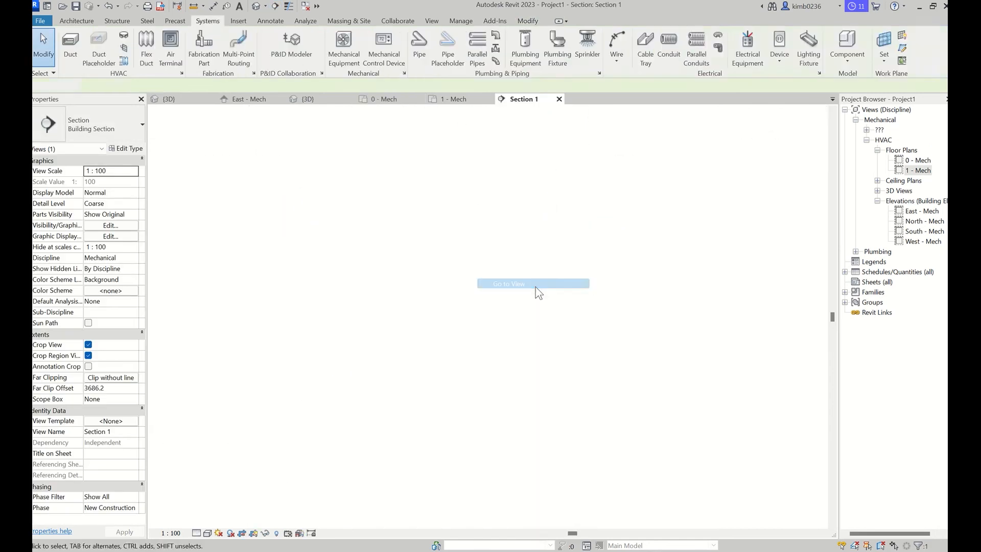
scroll(558, 342, down, 2)
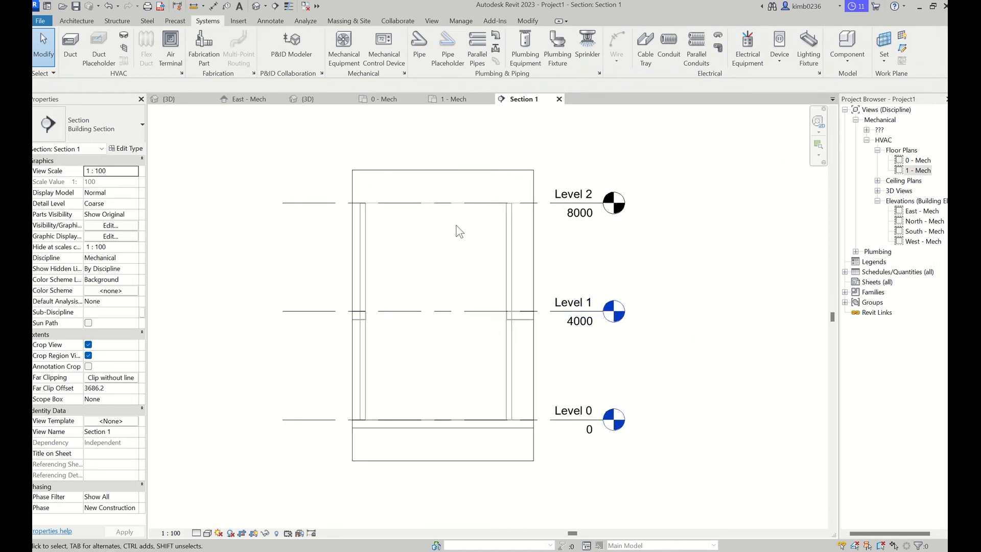
In the section, draw a 630 mm round vertical duct about 6000 mm long in the shaft's left half, from above Level 0 to below Level 2
click(72, 62)
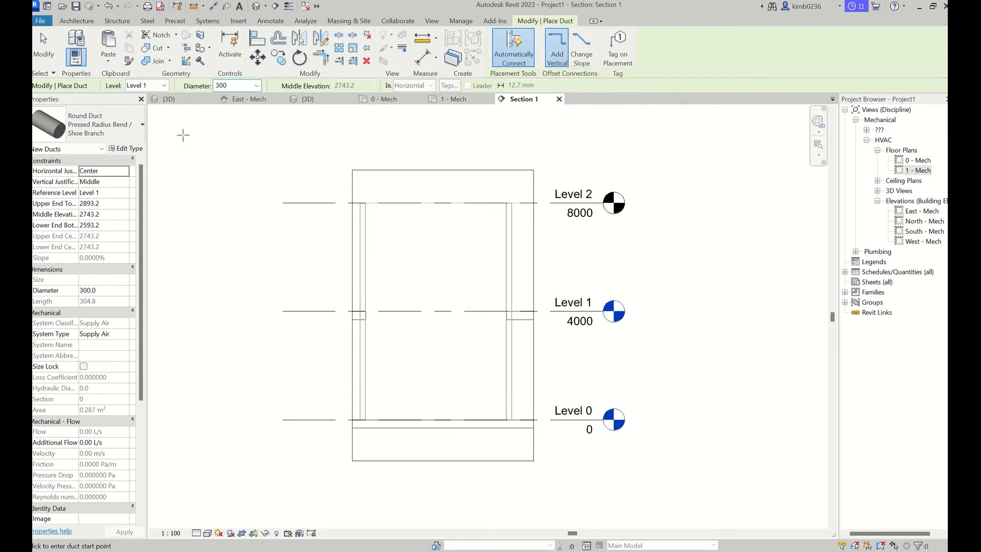
click(257, 85)
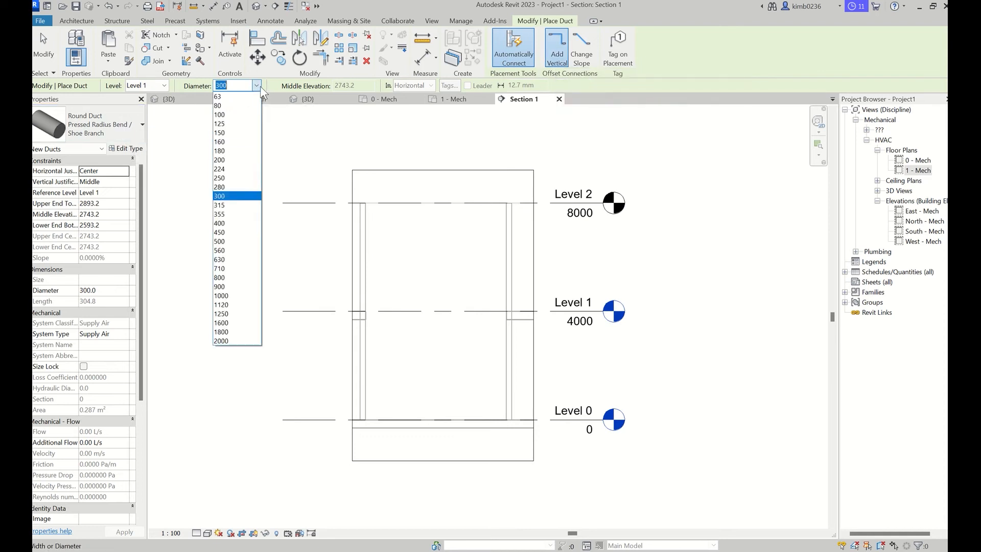
click(231, 259)
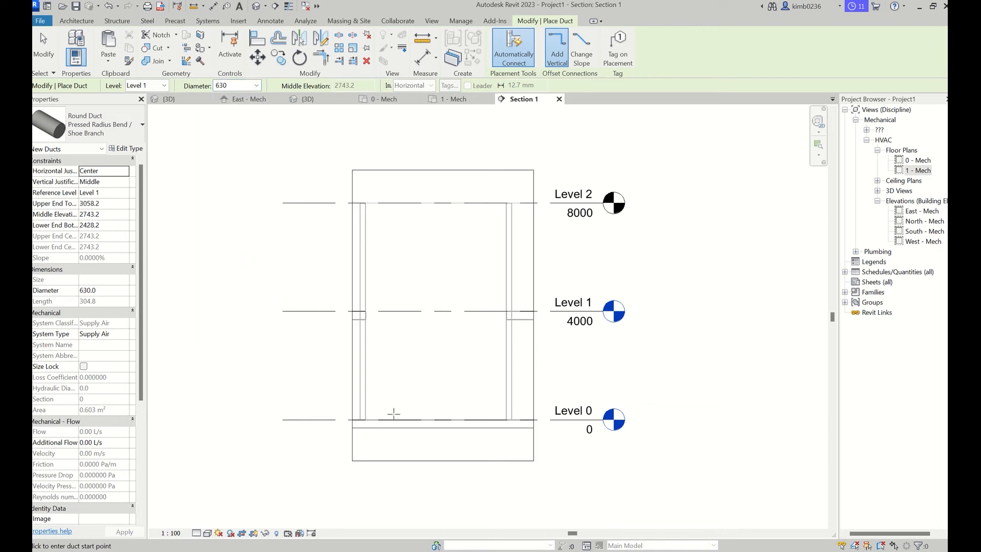
click(401, 390)
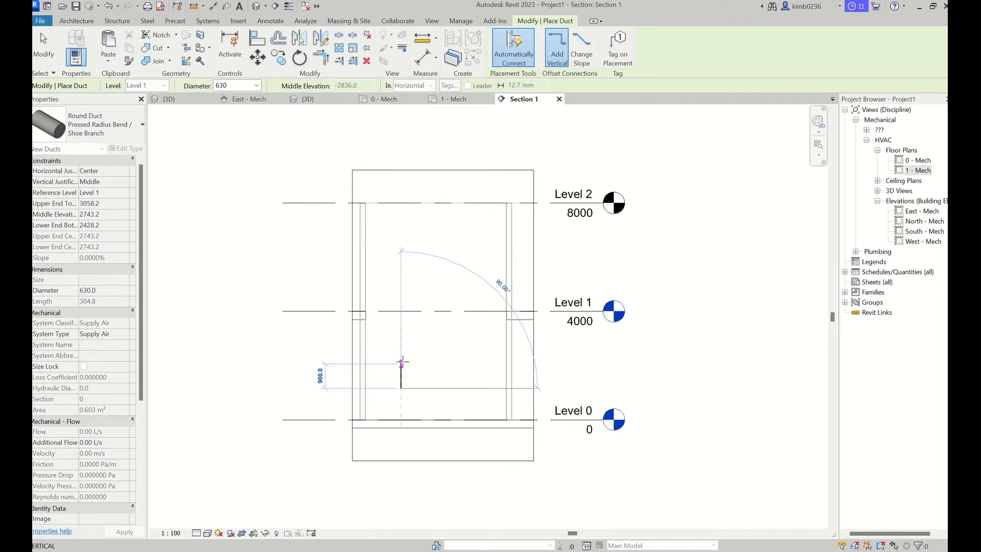
click(406, 226)
key(Escape)
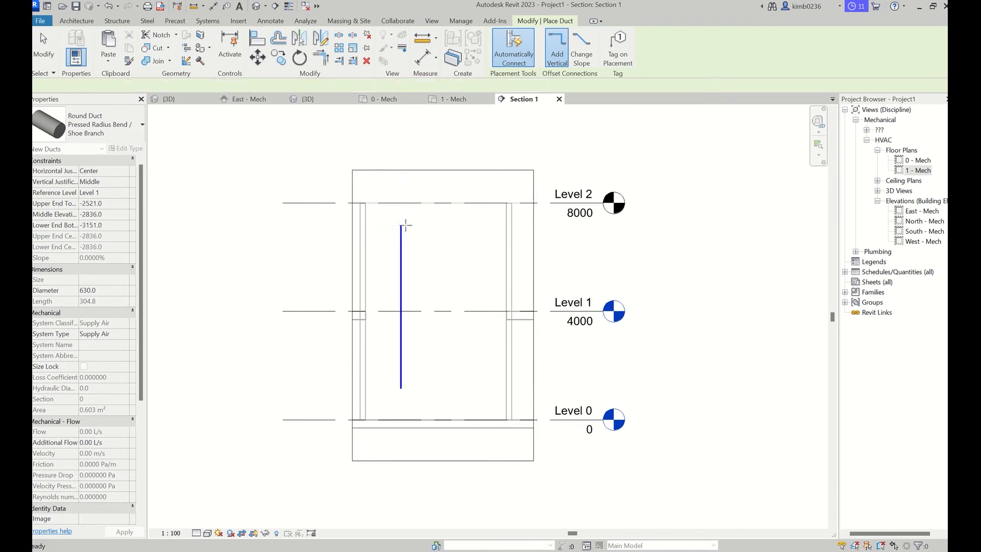
Draw a matching 630 mm vertical duct in the shaft's right half, aligned with the first one's ends, and set the section's detail level to Fine
click(466, 388)
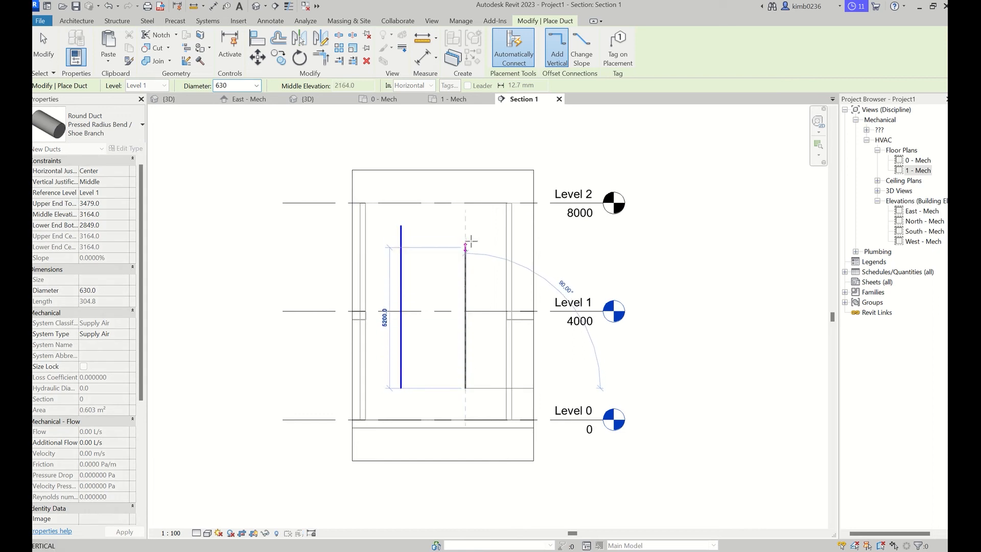
click(467, 226)
key(Escape)
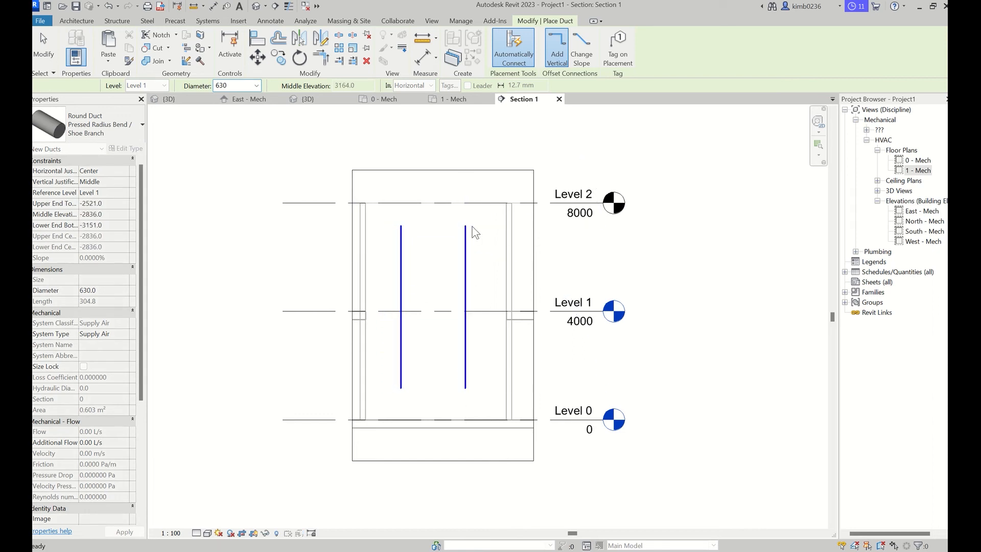
key(Escape)
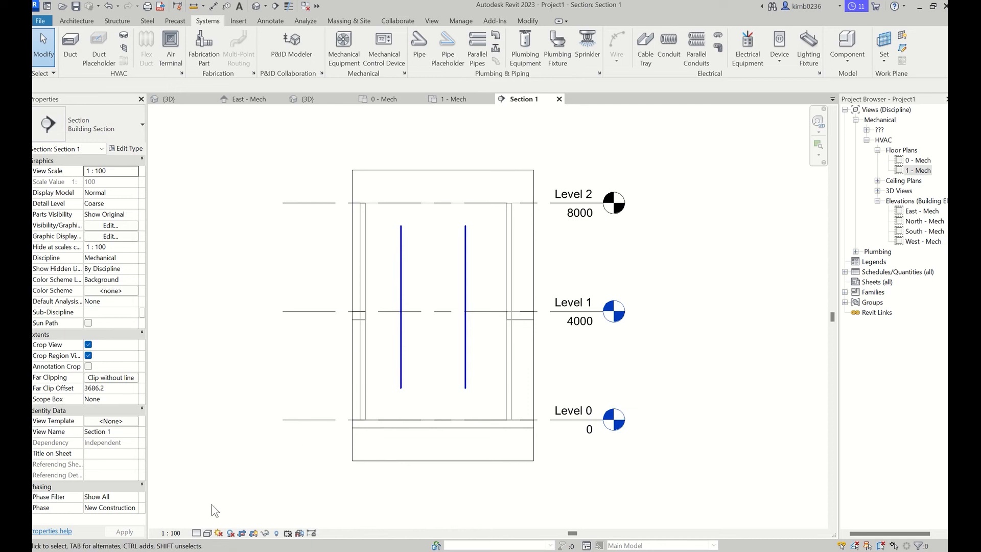
click(196, 535)
click(210, 529)
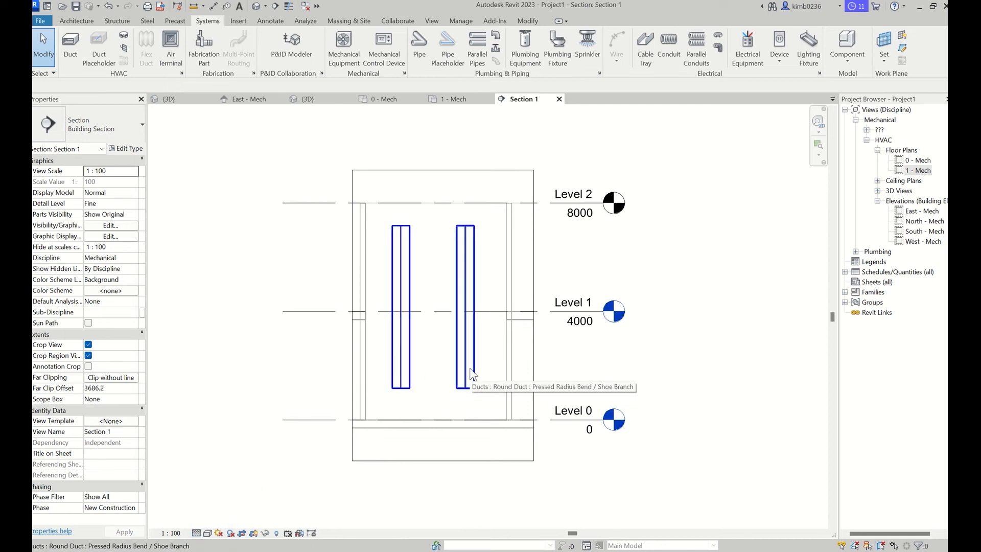
In 0 - Mech, move both 630 mm risers together straight up from the lower wall to about the middle of the shaft
click(312, 99)
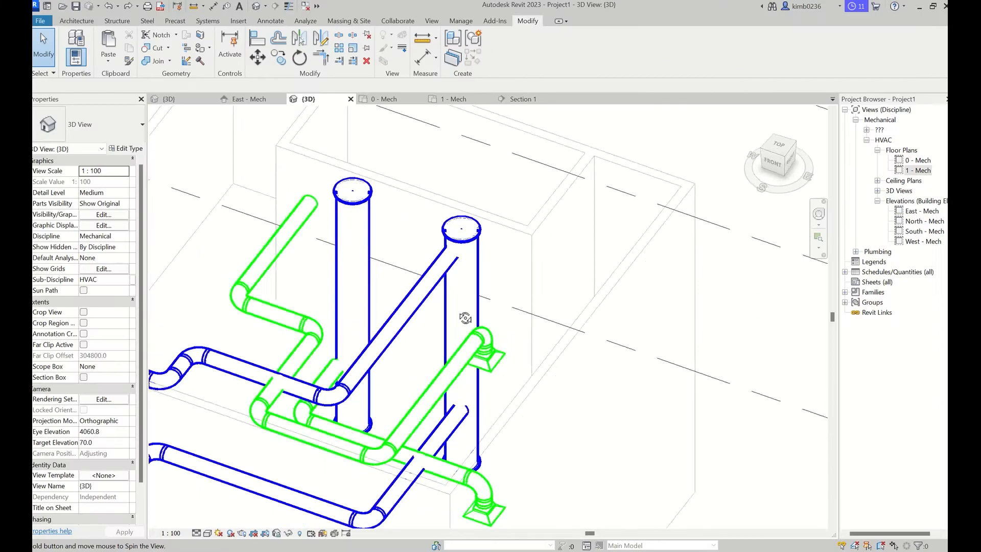
shift+middle_drag(465, 318, 531, 341)
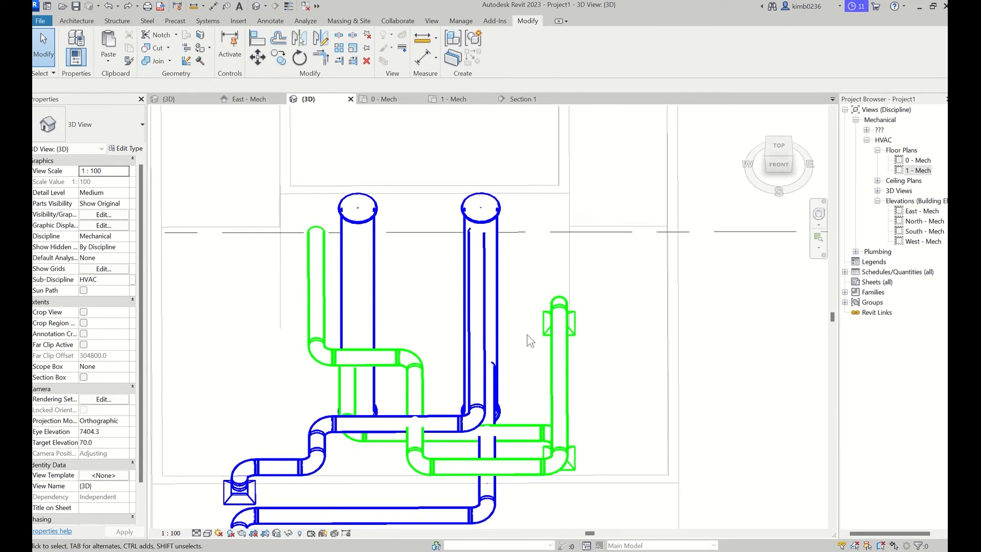
click(408, 99)
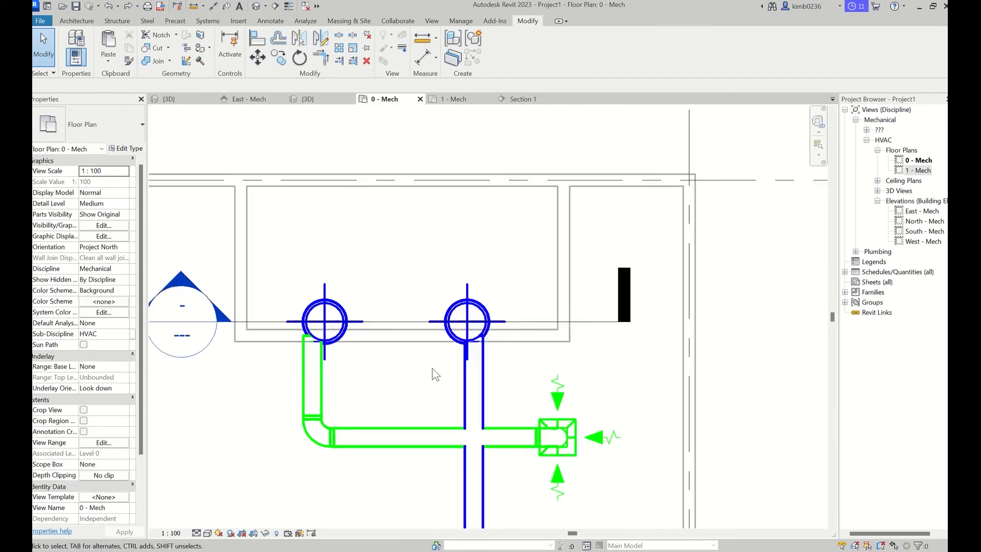
scroll(435, 375, up, 2)
middle_drag(434, 373, 526, 380)
scroll(377, 277, up, 1)
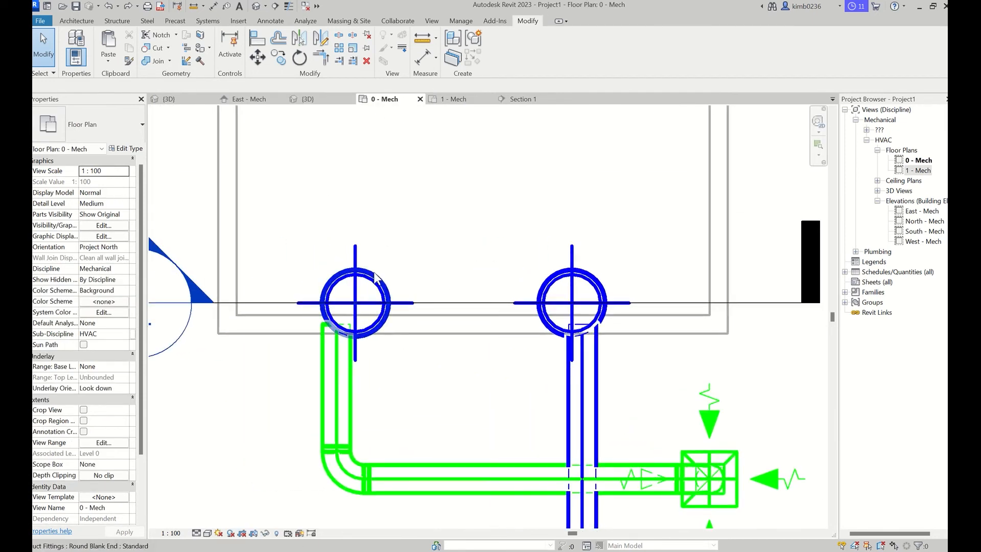
click(375, 279)
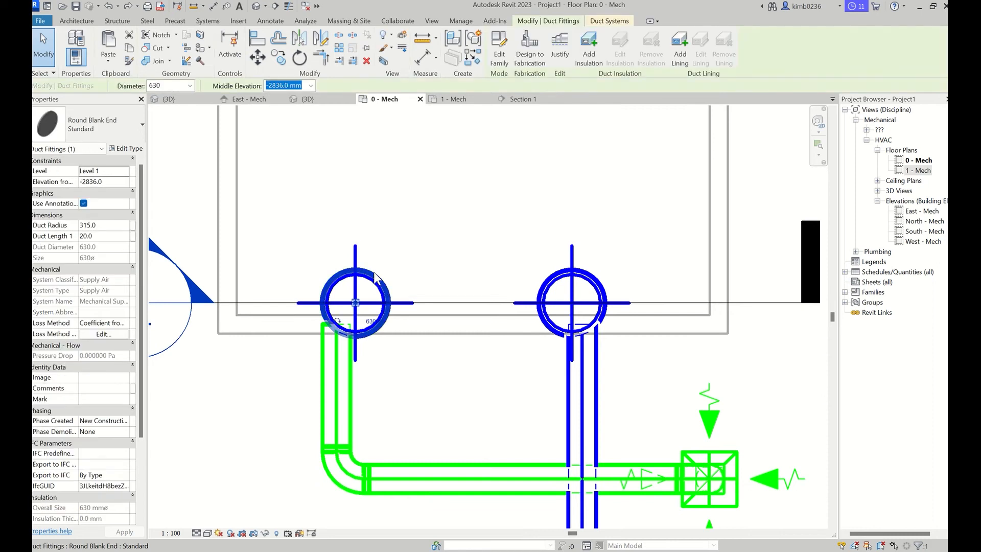
ctrl+click(573, 272)
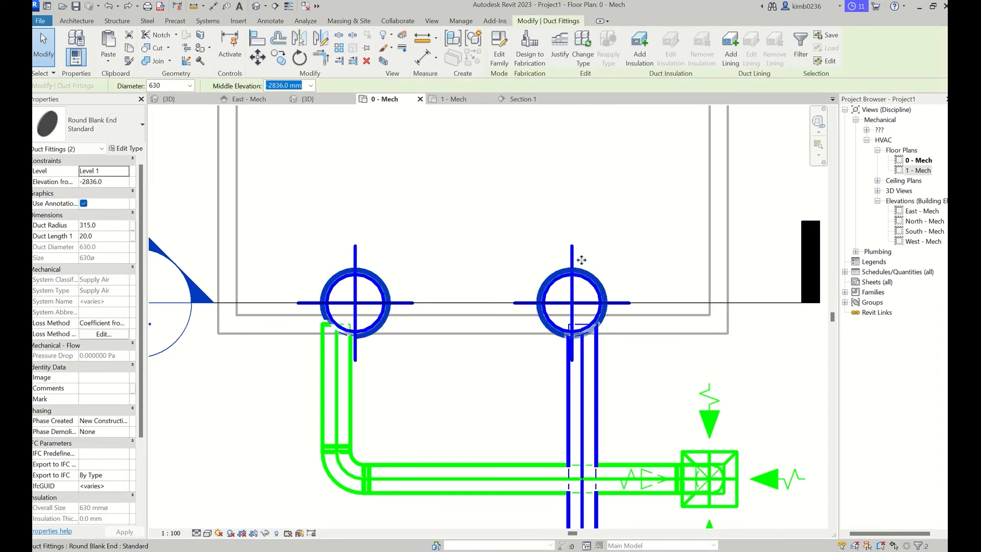
drag(582, 260, 583, 142)
scroll(584, 144, down, 1)
middle_drag(583, 145, 558, 261)
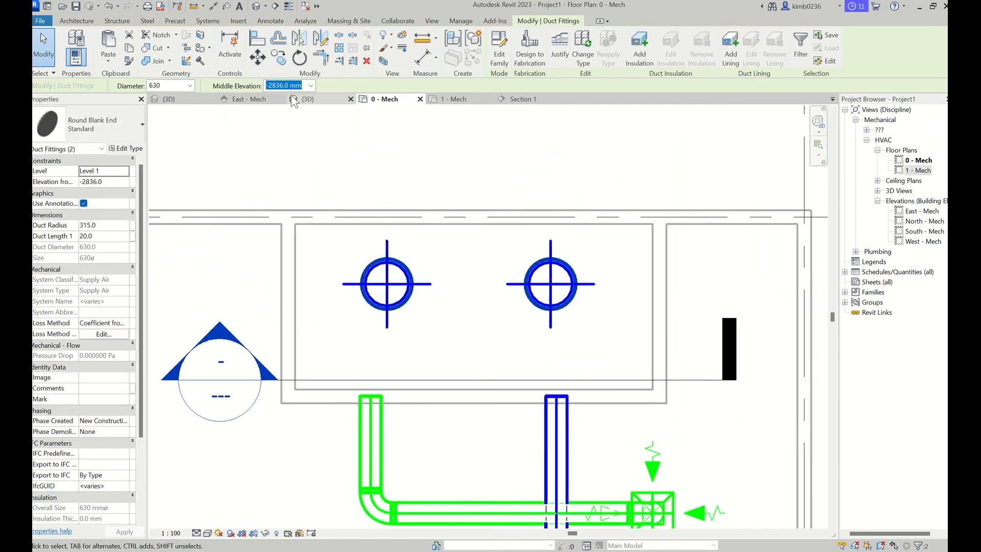
Set the diameter of the blank end fittings at the bottom of both risers to 900 mm
click(190, 86)
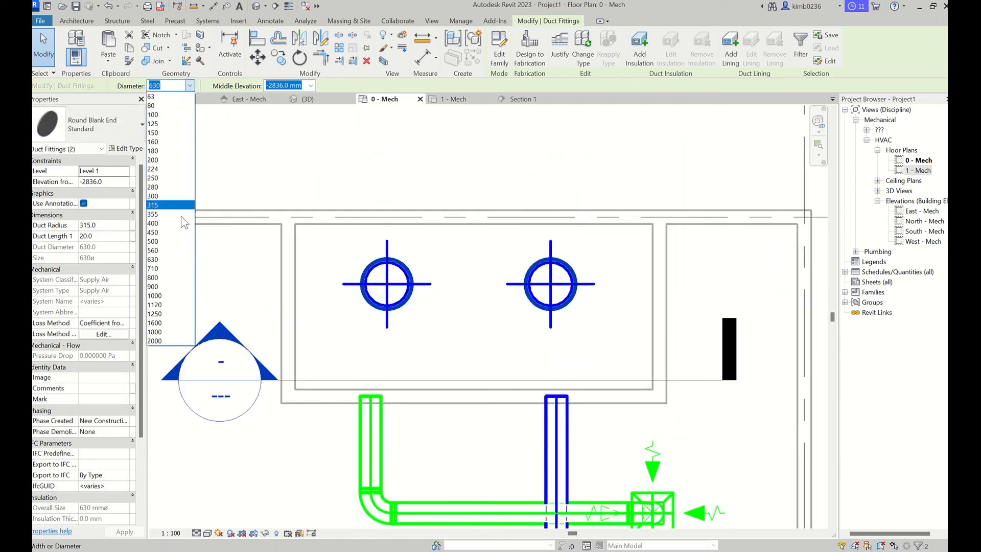
click(180, 291)
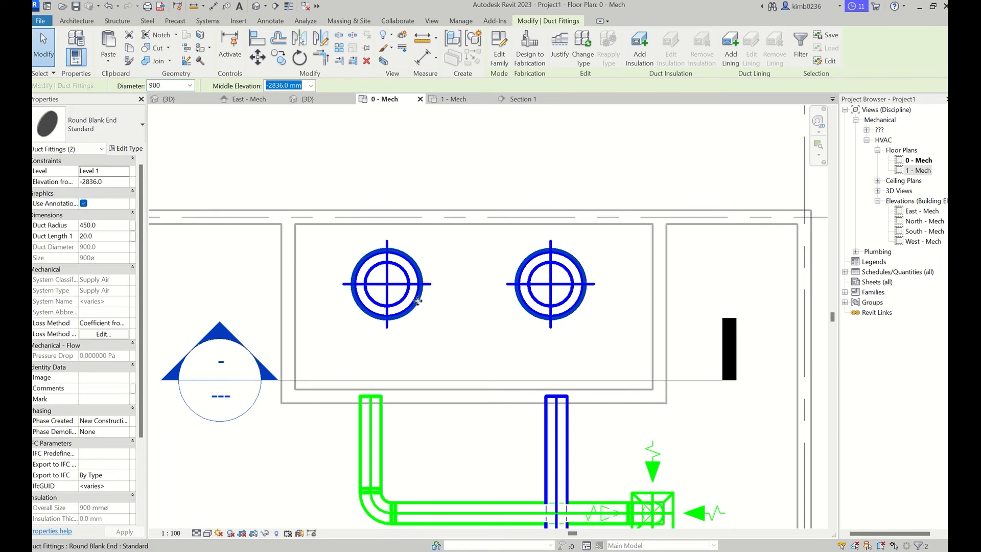
drag(416, 312, 431, 340)
In 0 - Mech, align the supply duct with the right riser's centreline and the extract duct with the left riser's, dismissing the save reminder
middle_drag(432, 339, 447, 287)
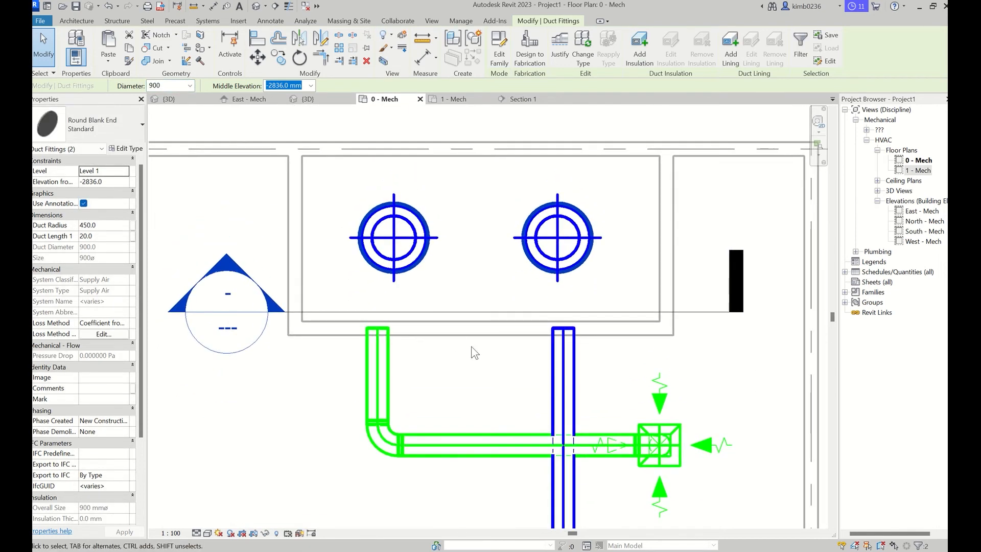
key(a)
key(l)
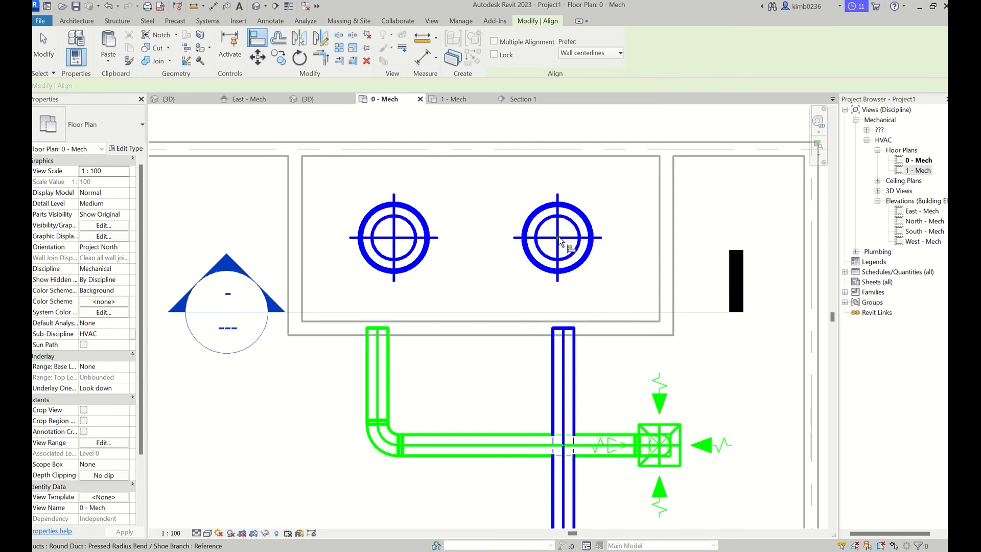
click(561, 270)
click(564, 388)
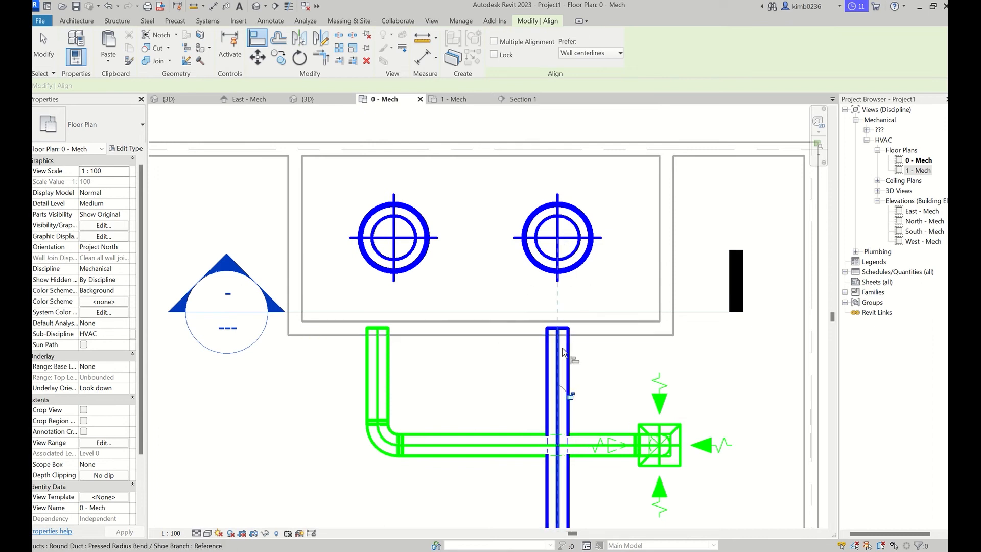
click(403, 251)
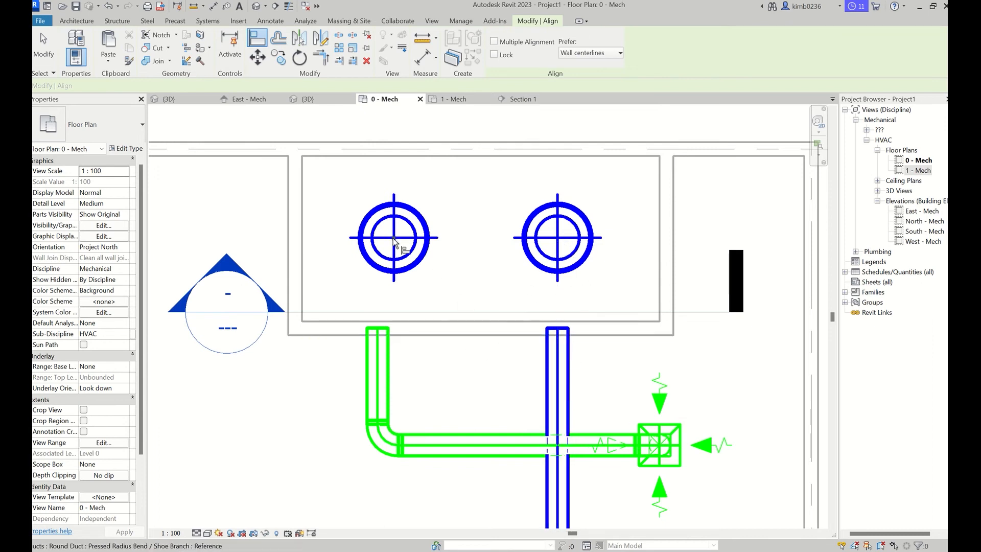
click(384, 337)
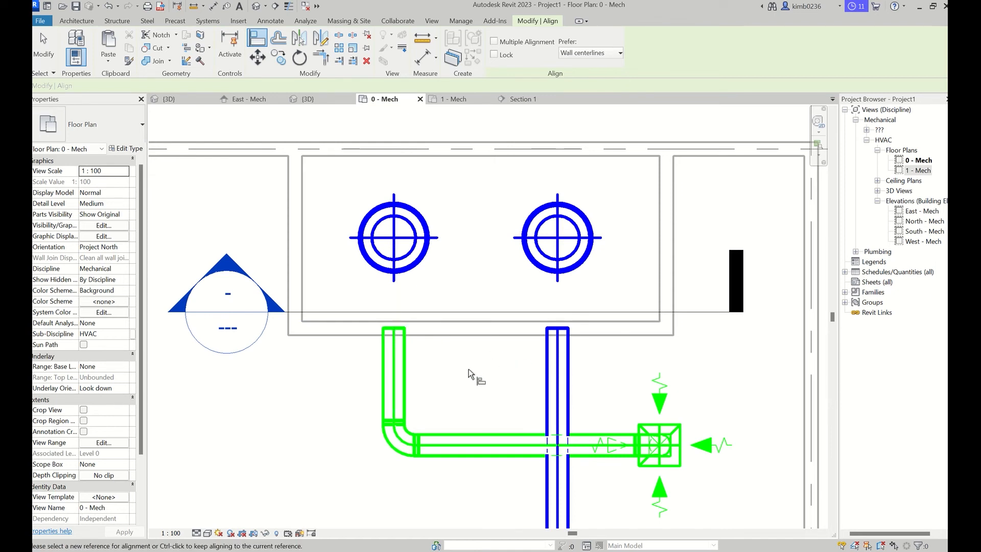
scroll(468, 369, up, 3)
scroll(468, 369, down, 3)
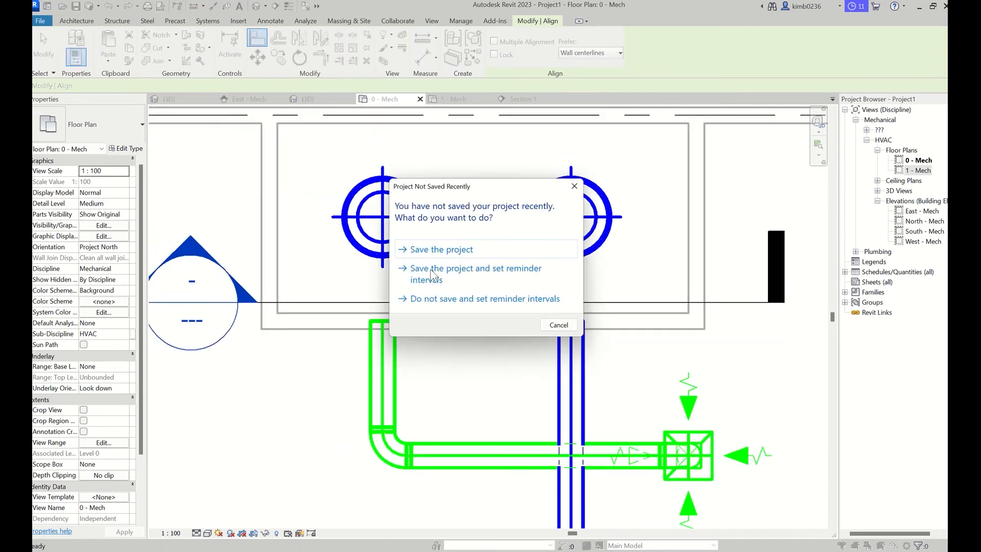
click(558, 326)
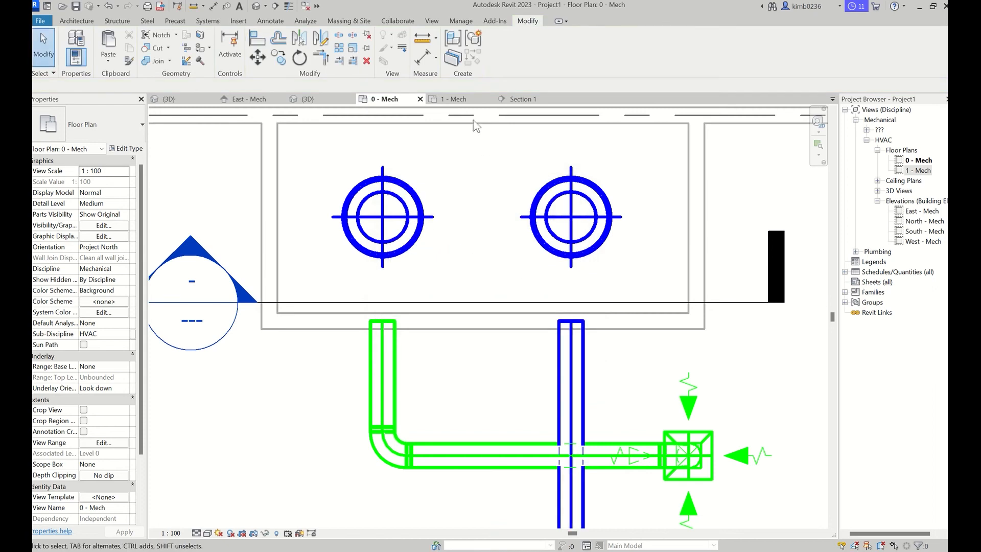
In 1 - Mech, align the extract duct with the left riser's centreline and the supply duct with the right riser's centreline
click(455, 99)
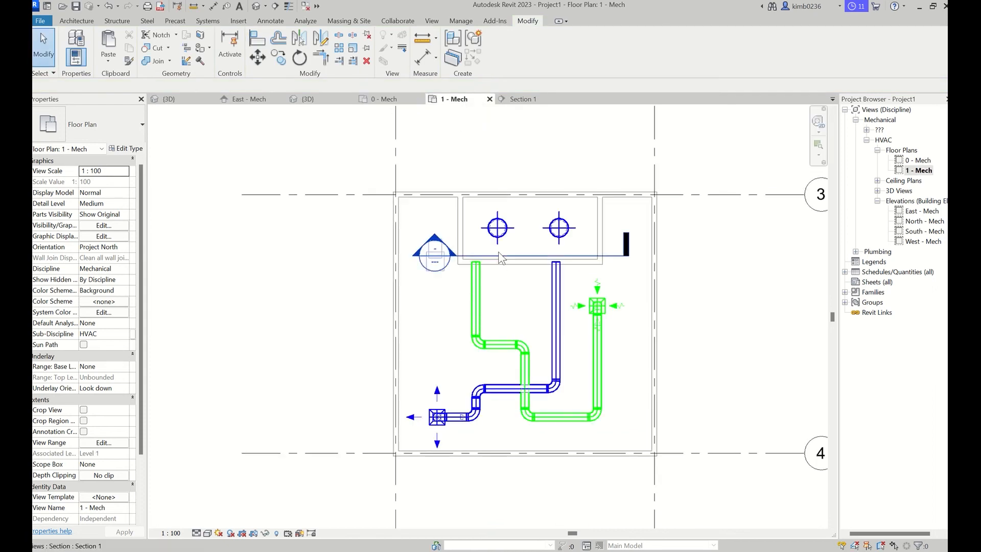
scroll(500, 255, up, 5)
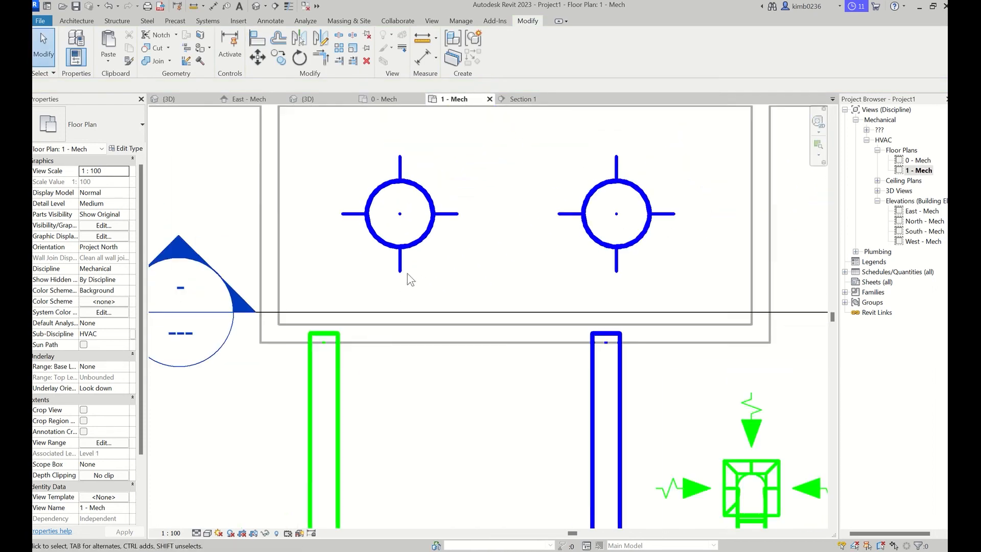
key(a)
key(l)
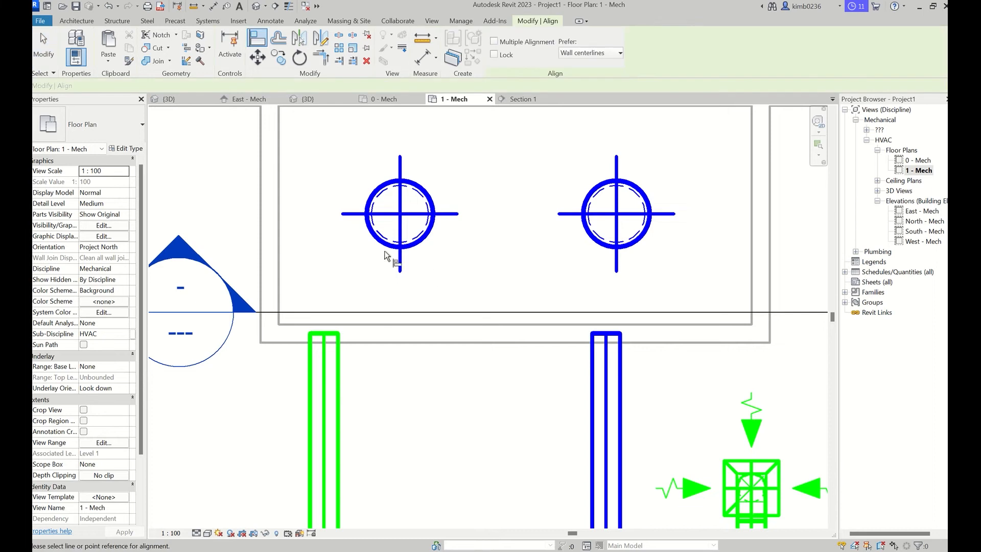
click(400, 214)
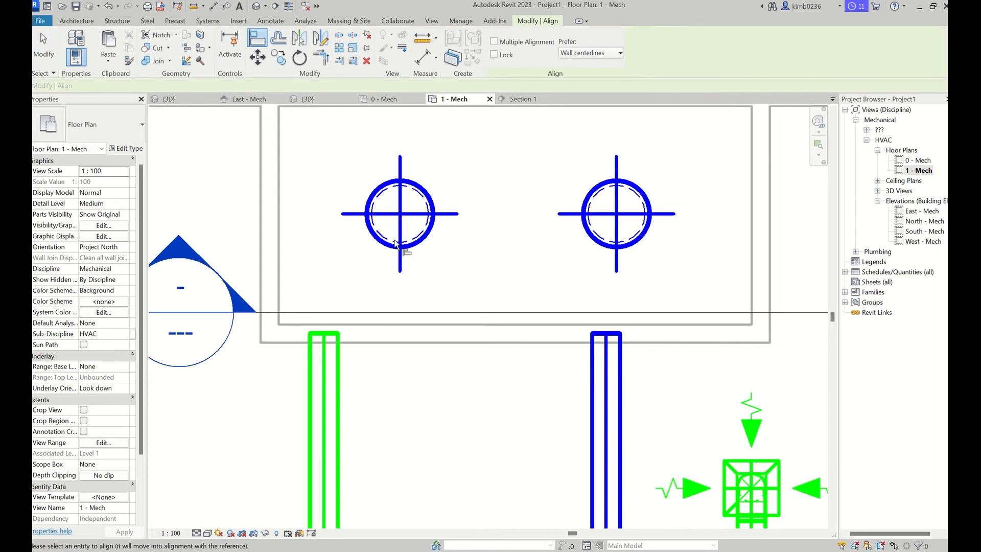
click(329, 352)
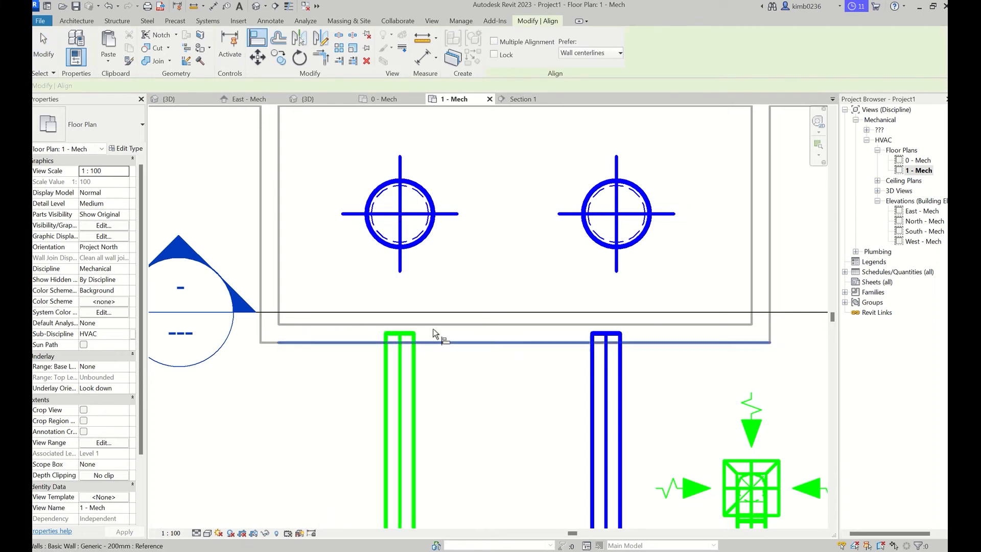
click(615, 218)
click(604, 368)
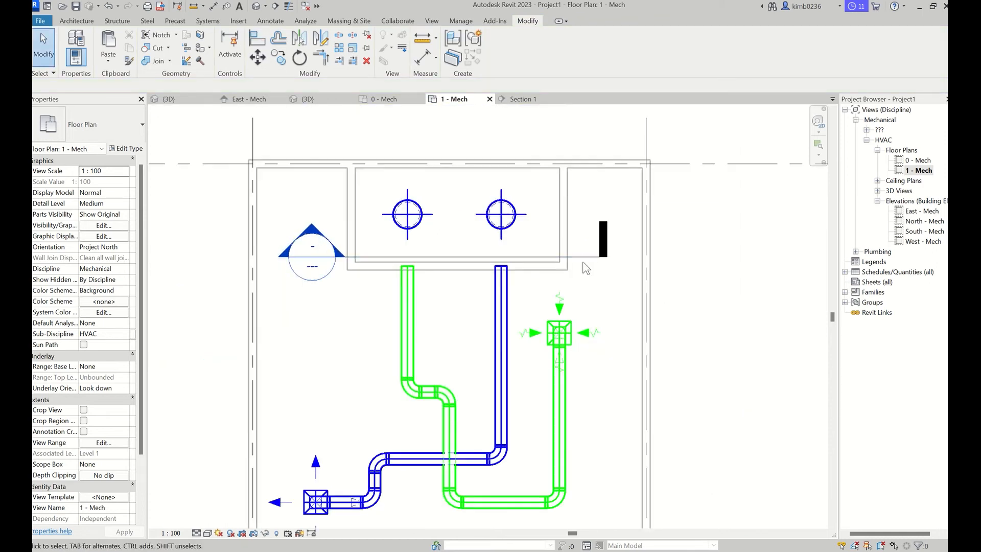
Rotate the building section line across the shaft by 90 degrees so it runs vertically in plan
click(585, 257)
key(r)
key(o)
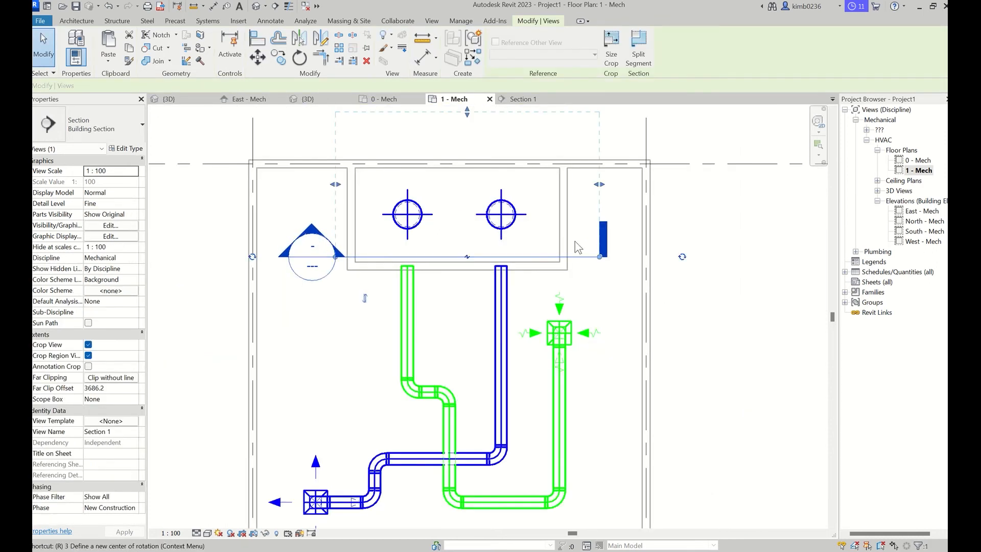
click(568, 257)
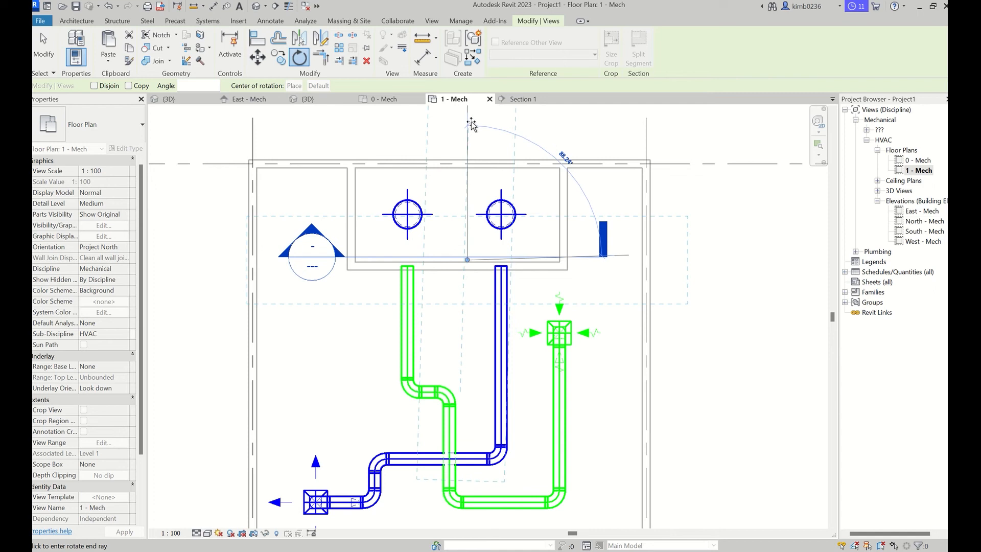
text(9)
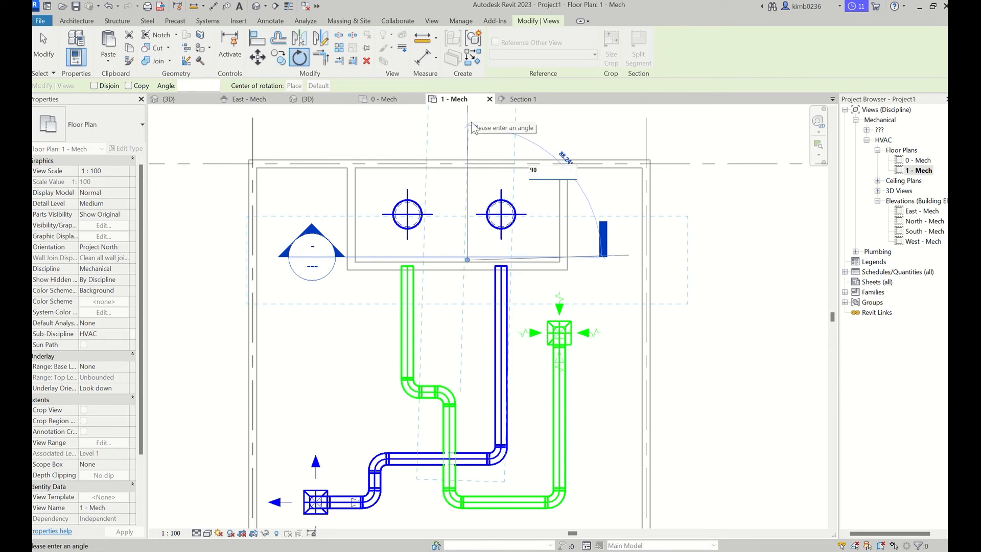
text(0)
key(Return)
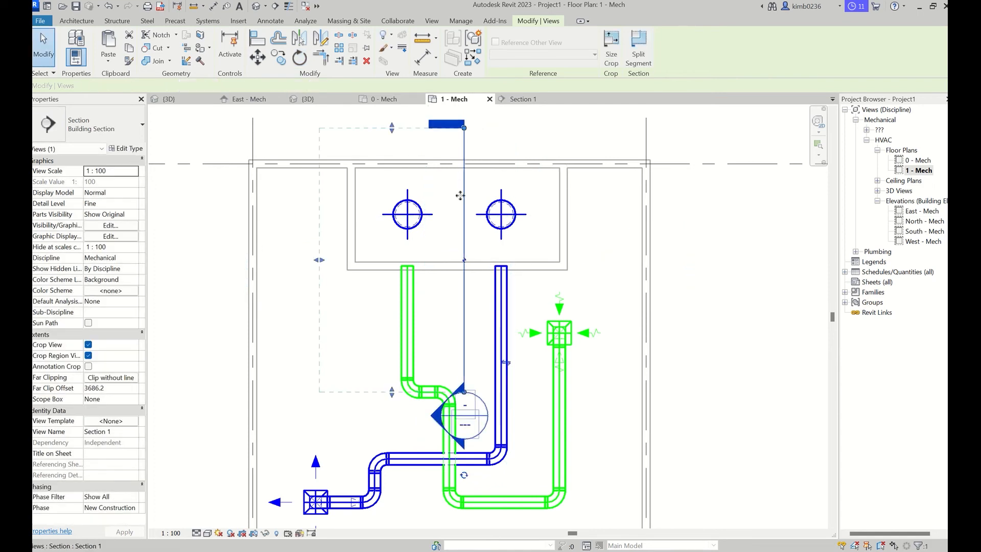
Move the section line just beyond the right riser, pull its far clip back to between the two risers, and open its view
drag(493, 191, 540, 173)
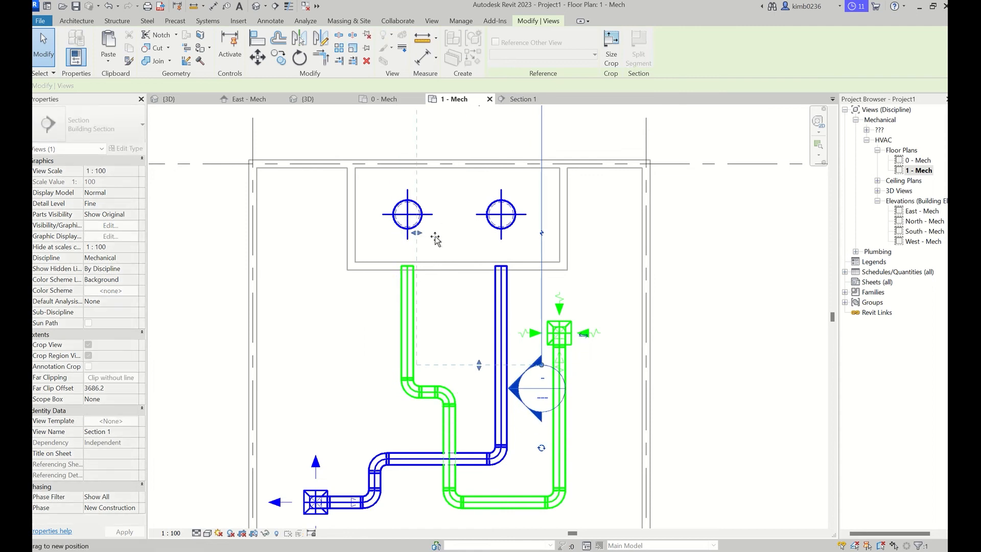
drag(465, 242, 465, 242)
right_click(541, 184)
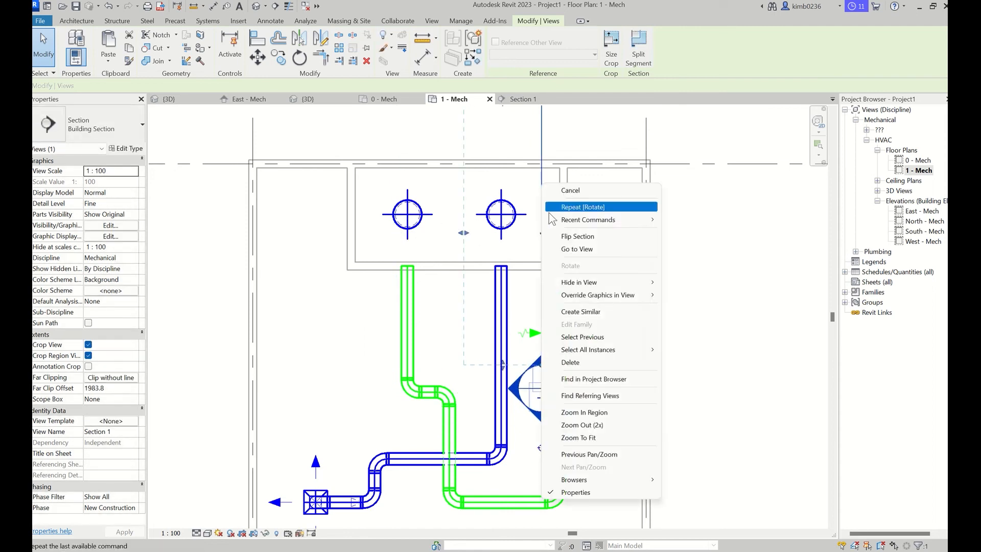
click(575, 251)
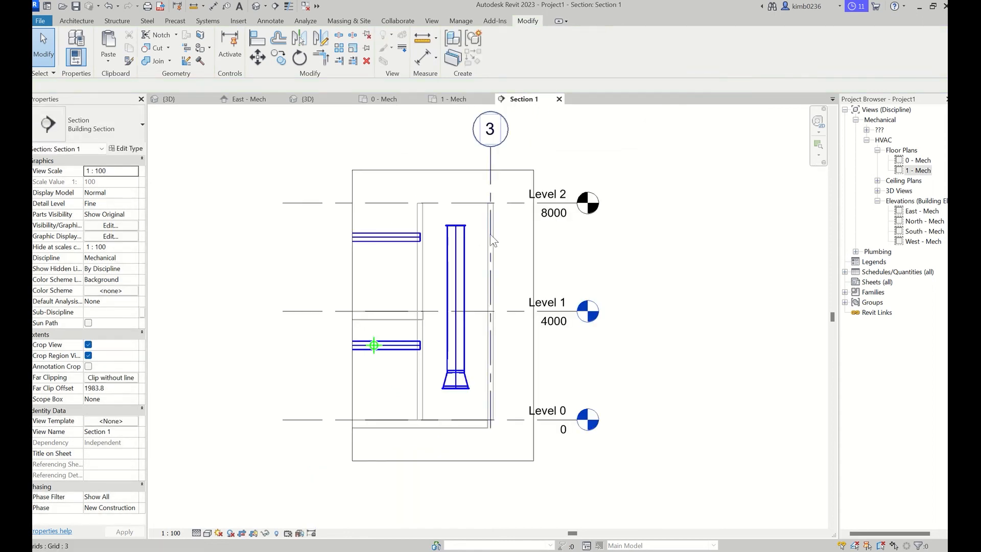
In the section, extend the Level 0 supply duct from the shaft wall to the riser's centreline to connect it with a shoe branch
middle_drag(429, 391, 477, 265)
click(492, 240)
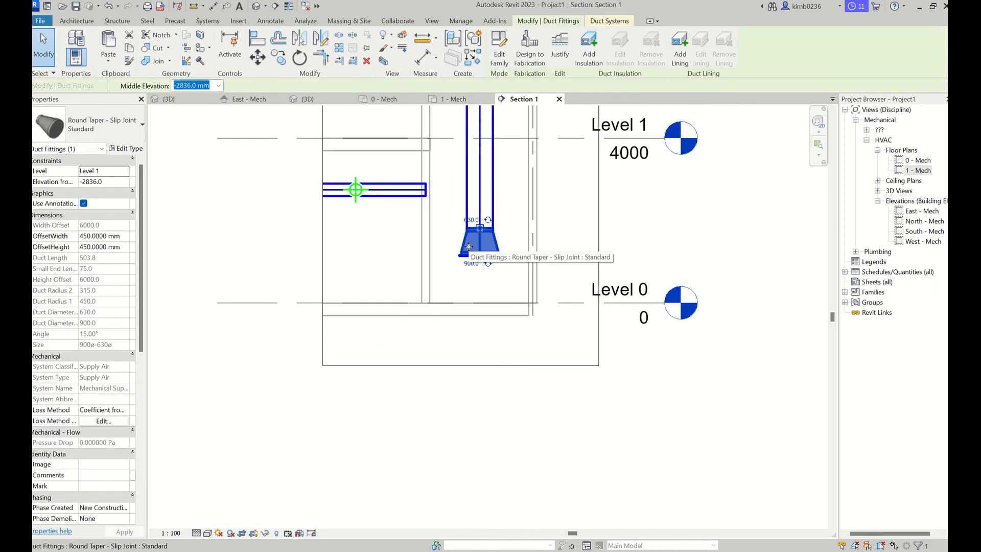
scroll(472, 271, down, 3)
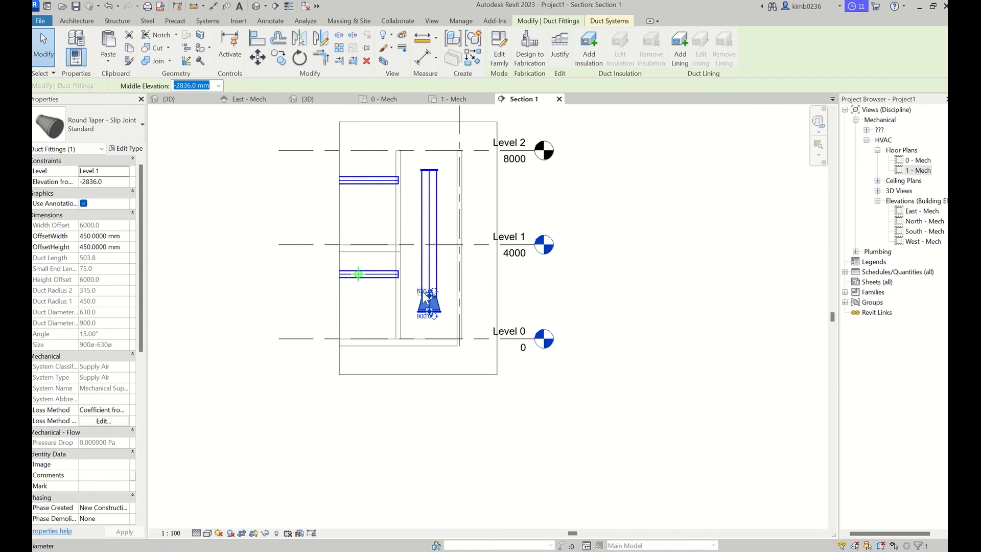
scroll(424, 296, up, 2)
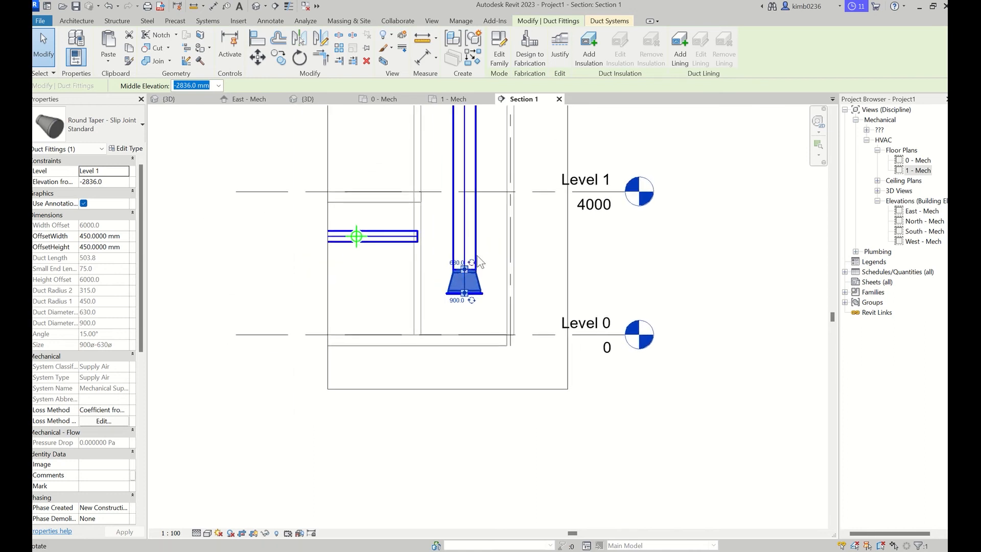
click(423, 235)
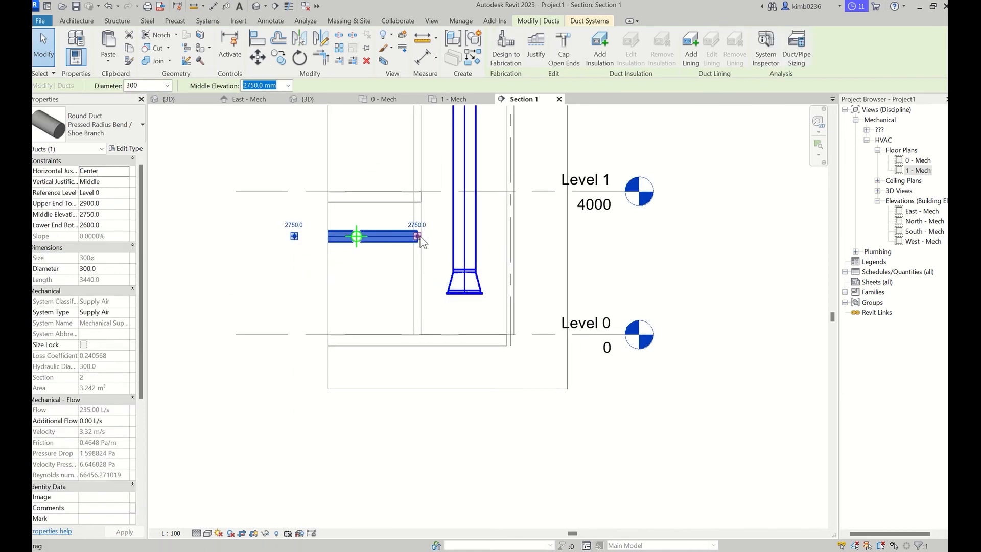
drag(418, 236, 464, 236)
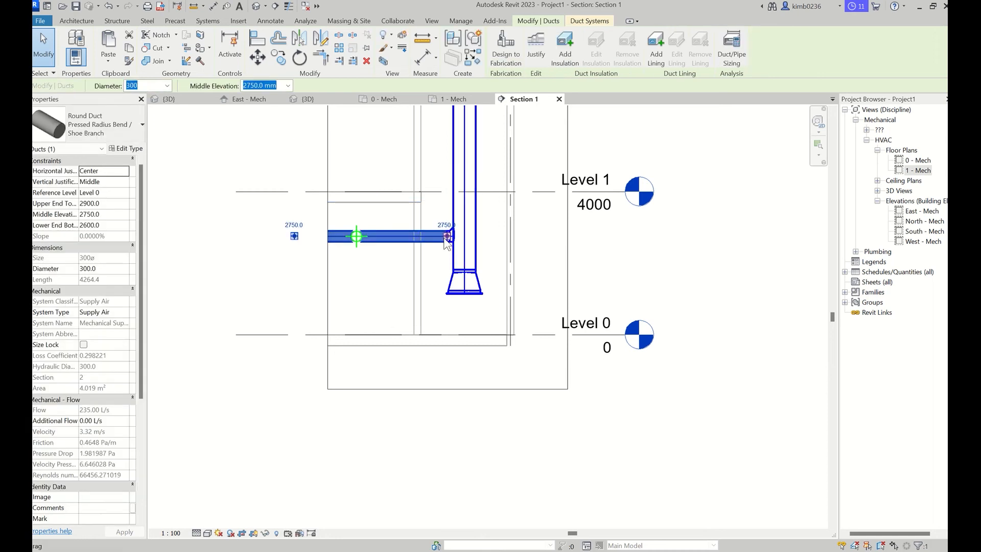
scroll(443, 240, up, 3)
scroll(445, 241, up, 3)
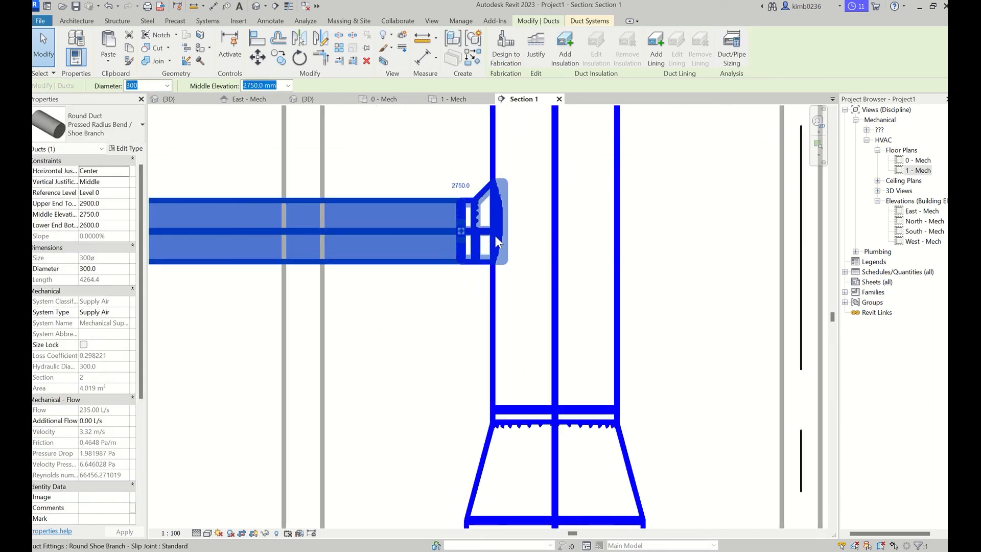
key(Caps_Lock)
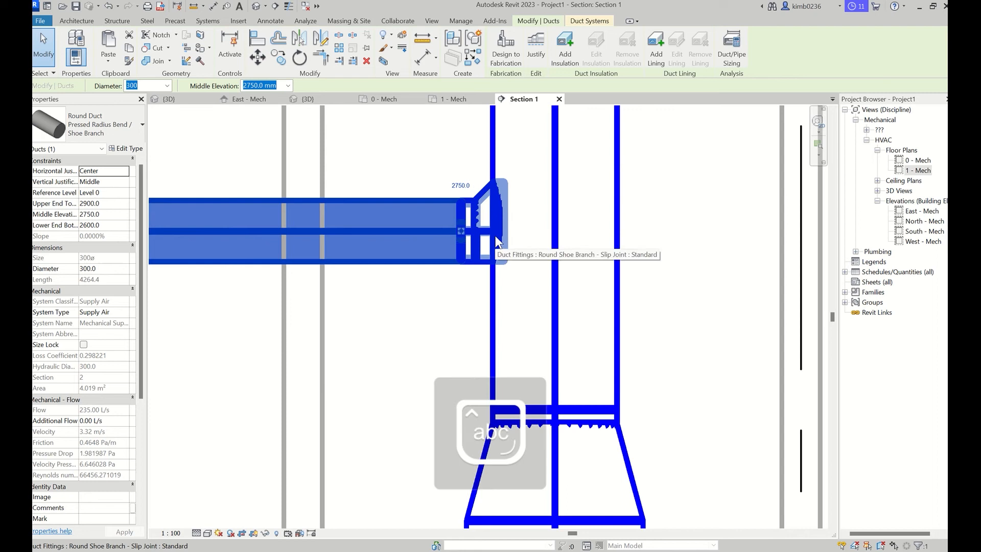
key(Caps_Lock)
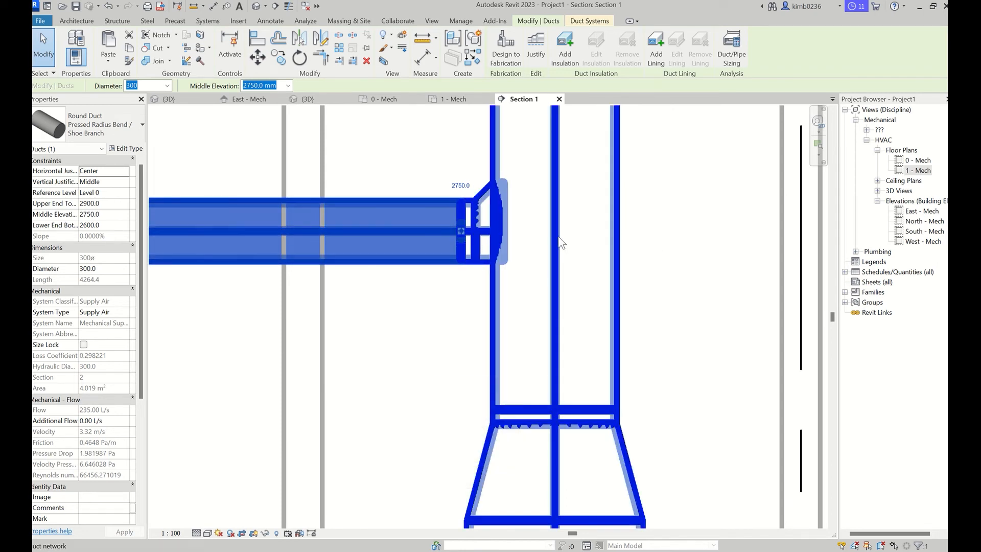
scroll(559, 237, down, 3)
key(Escape)
scroll(555, 240, down, 2)
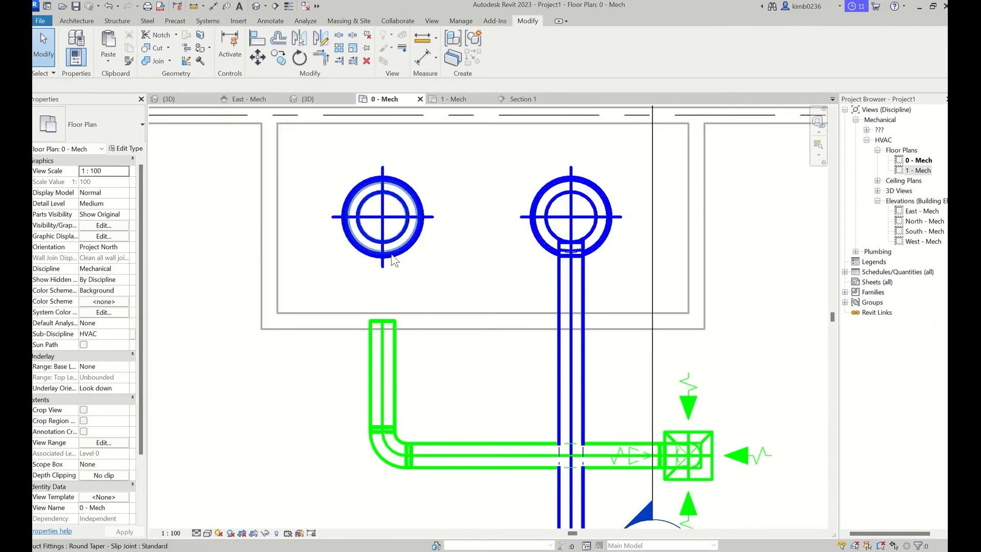
In 0 - Mech, move the section line between the two risers so it looks at the left riser
scroll(566, 305, down, 1)
click(603, 261)
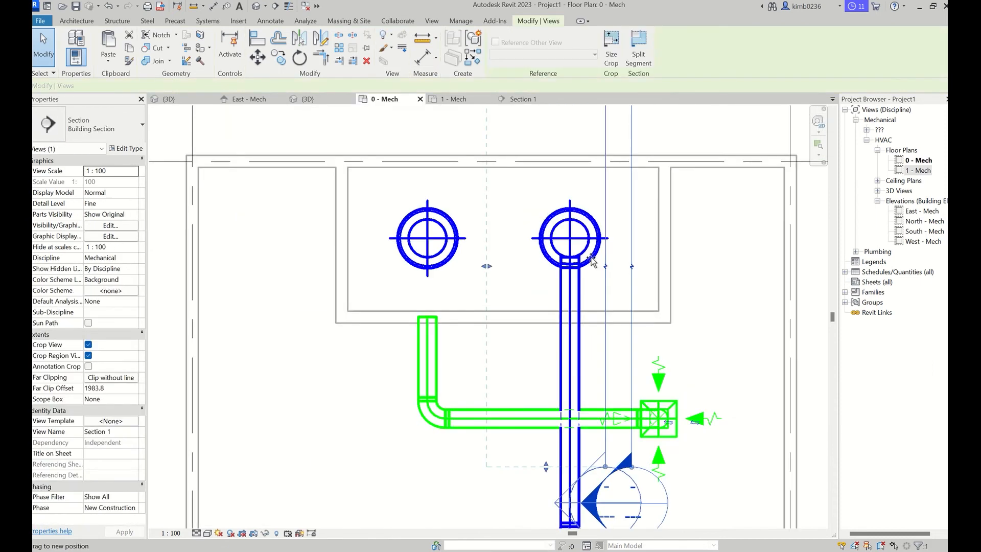
drag(592, 261, 481, 257)
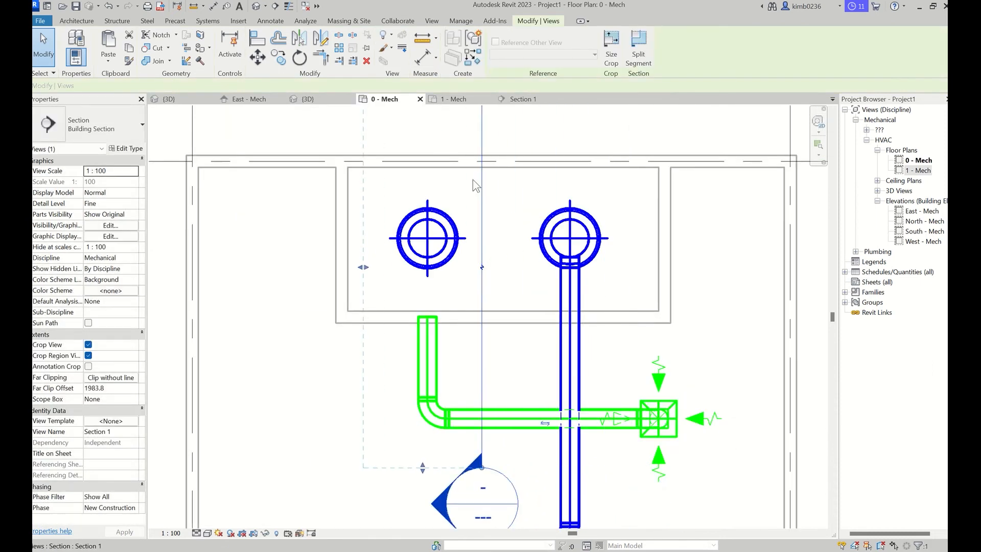
In Section 1, extend the Level 0 extract duct to the left riser's centreline and check the connection in 3D
click(522, 99)
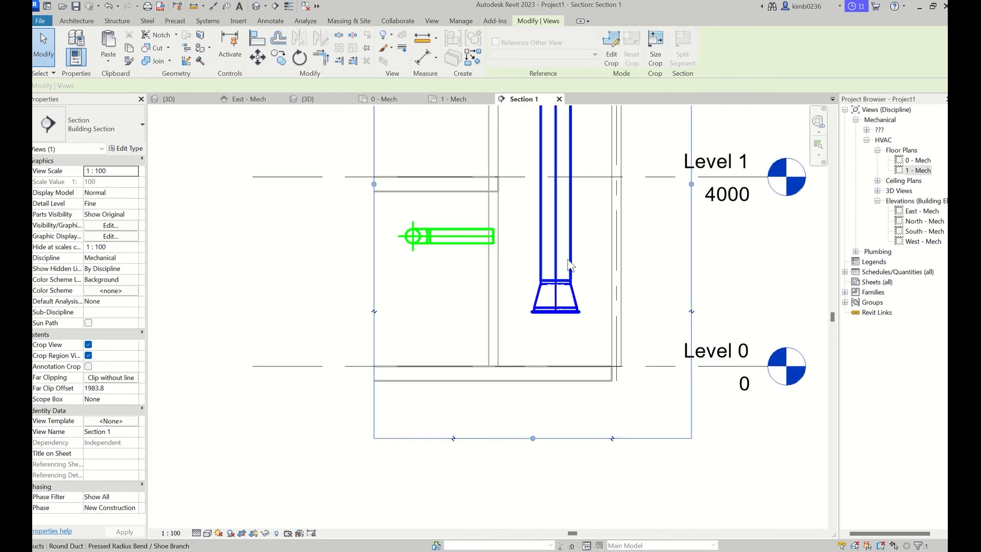
click(497, 238)
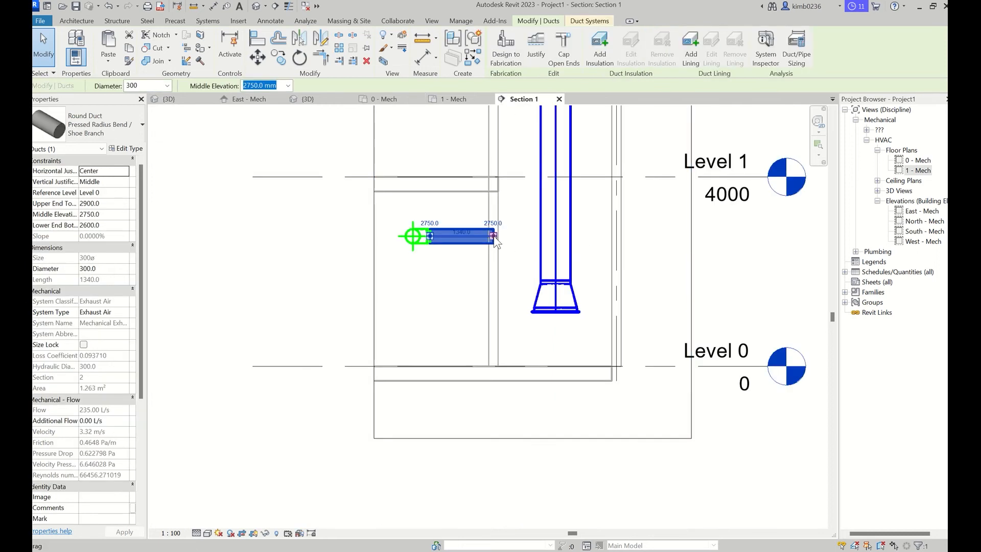
drag(495, 236, 555, 236)
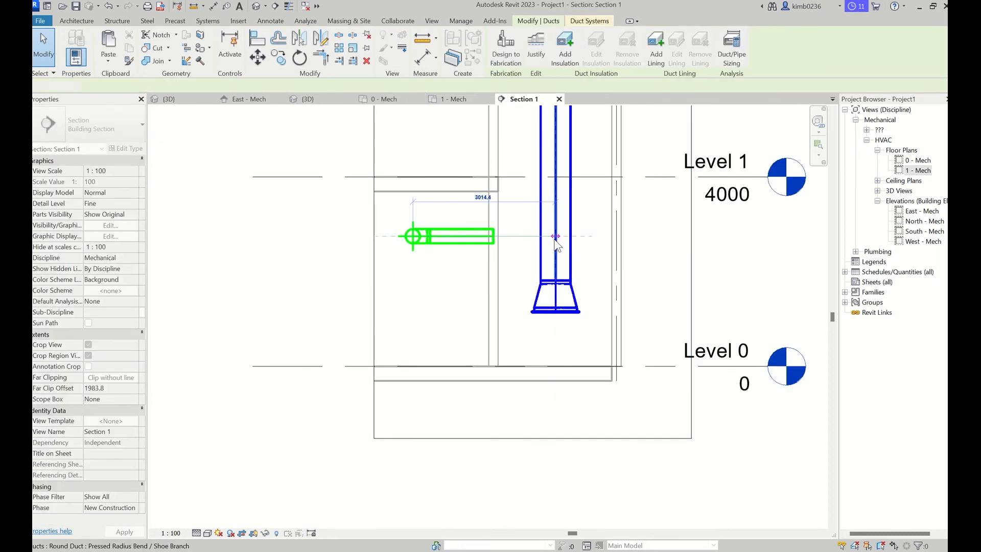
click(556, 237)
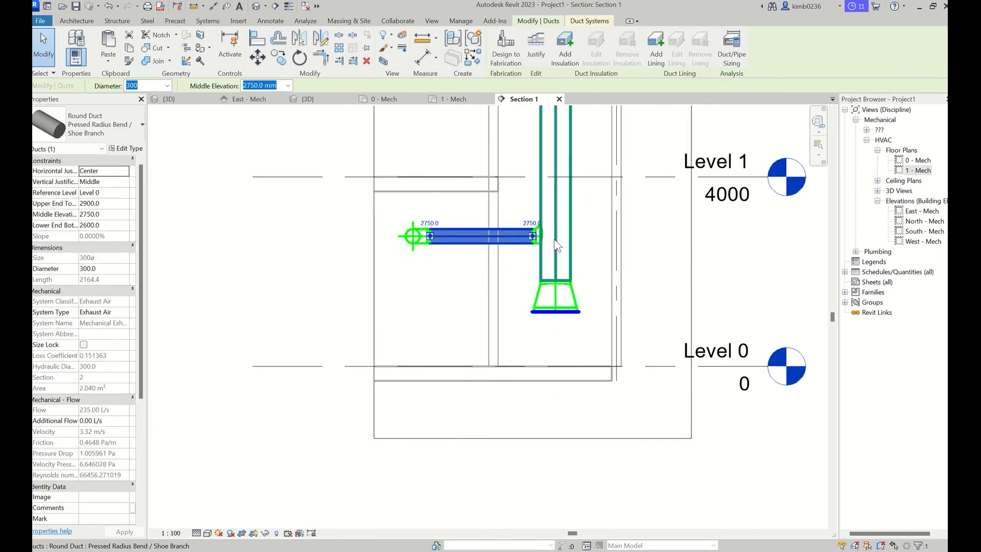
click(308, 98)
scroll(526, 381, up, 4)
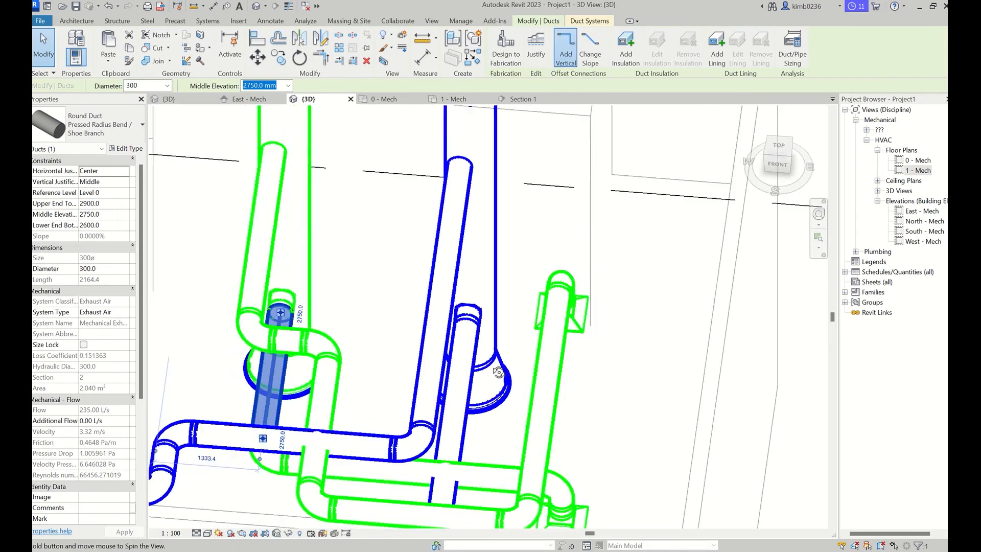
shift+middle_drag(498, 372, 480, 273)
click(578, 458)
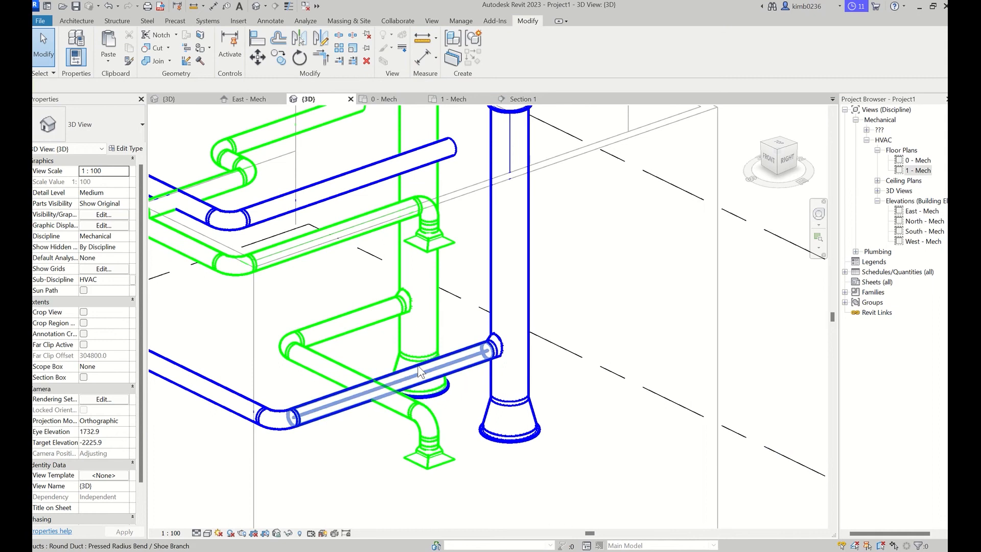
scroll(433, 311, down, 1)
scroll(433, 311, down, 2)
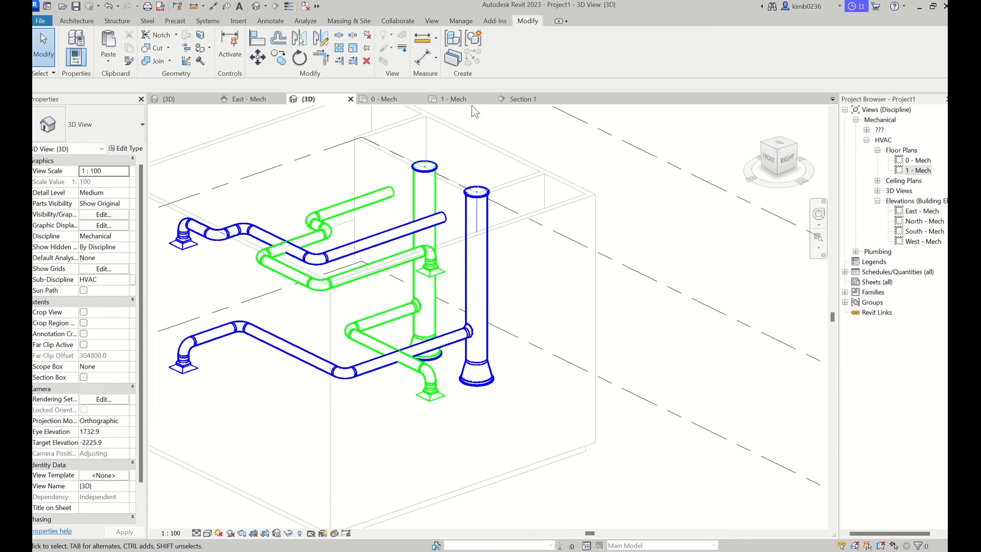
In Section 1, extend the Level 1 extract duct from the shaft wall to the left riser's centreline to connect it
click(458, 99)
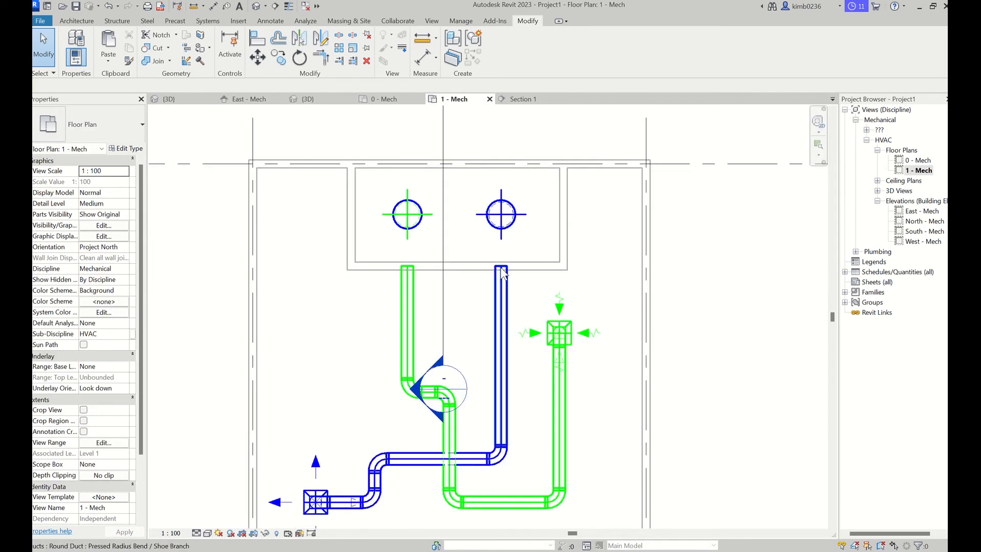
click(521, 105)
scroll(554, 201, down, 2)
middle_drag(555, 202, 500, 377)
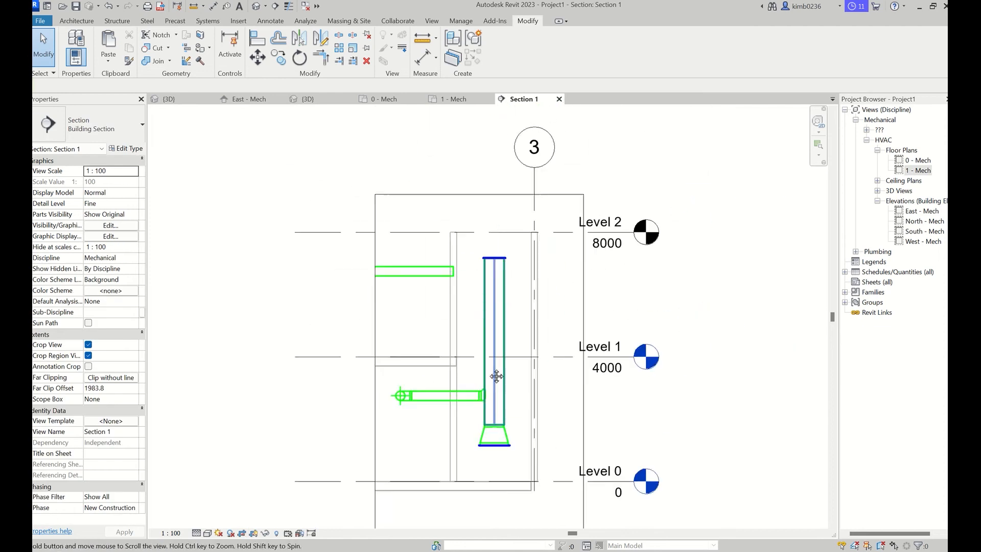
scroll(457, 270, up, 1)
scroll(456, 270, up, 3)
click(437, 259)
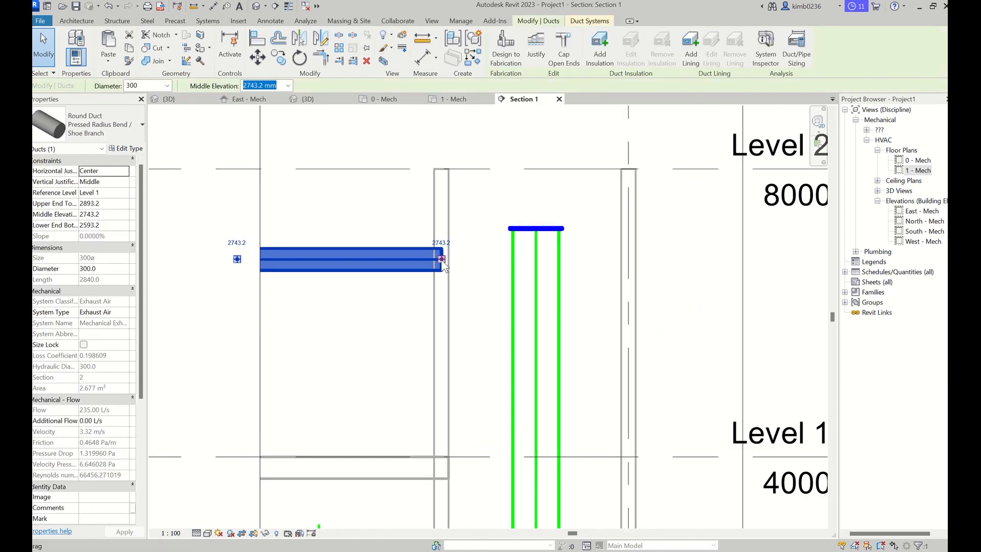
drag(441, 259, 537, 270)
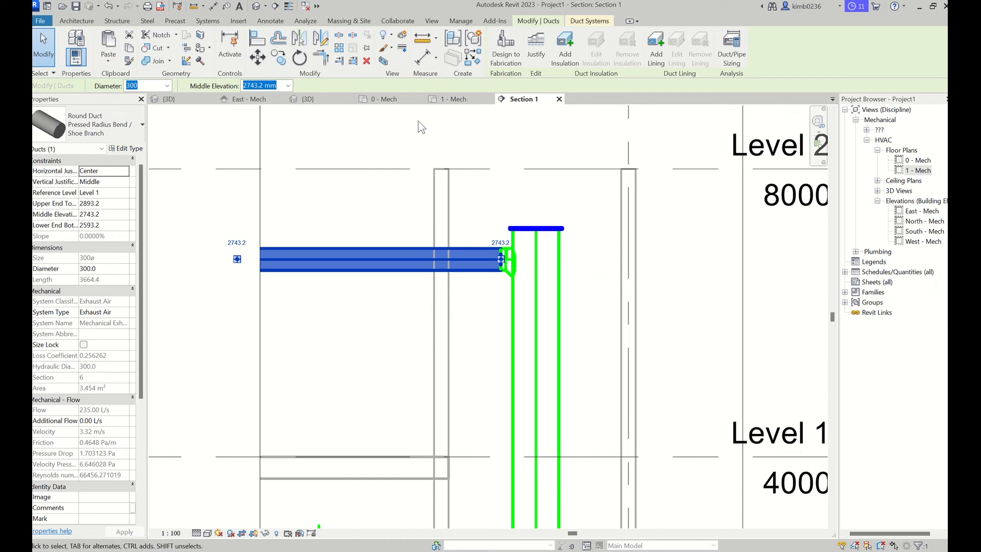
In 1 - Mech, move the section line just beyond the right riser so it looks at the supply riser
click(453, 99)
scroll(446, 157, down, 2)
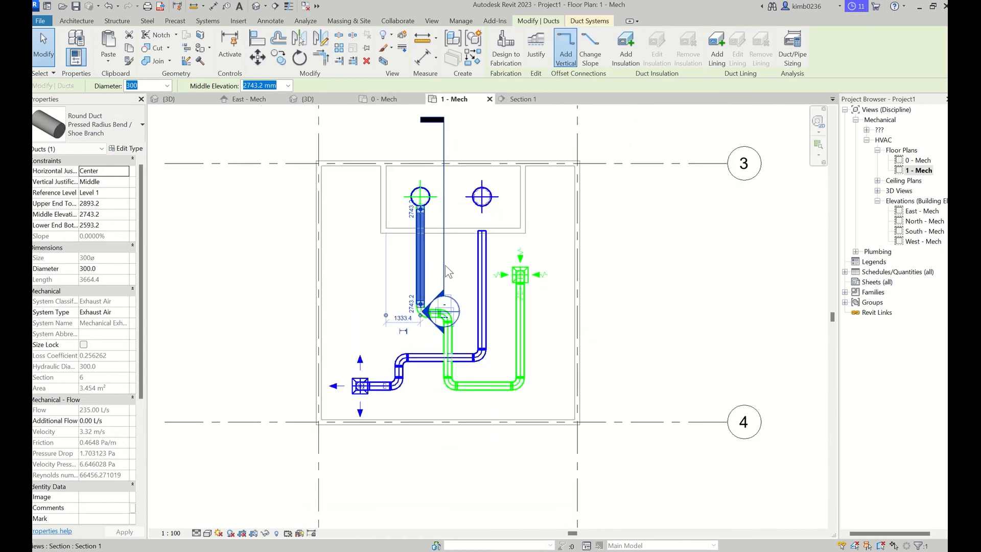
drag(444, 278, 505, 268)
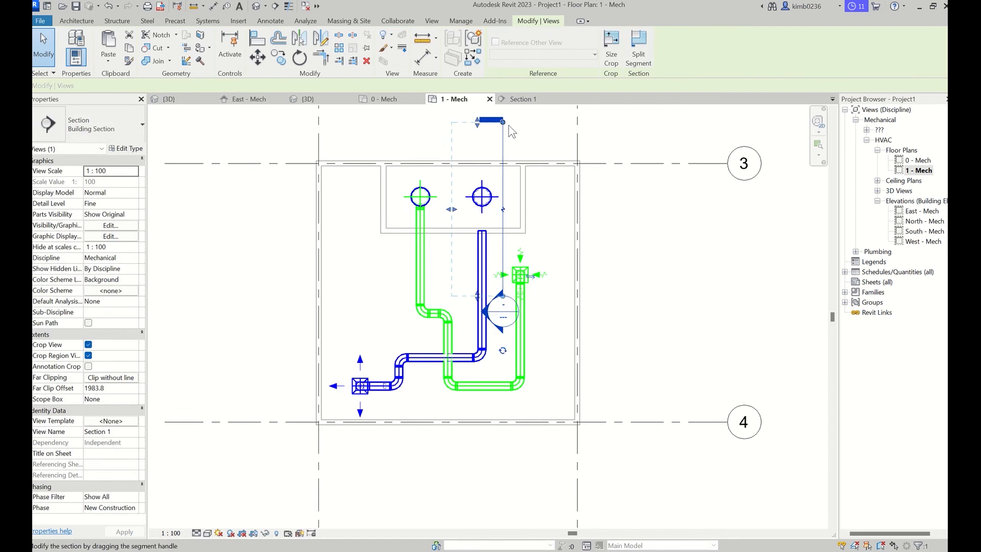
In Section 1, extend the Level 1 supply duct from the shaft wall to the right riser's centreline
click(521, 99)
click(434, 259)
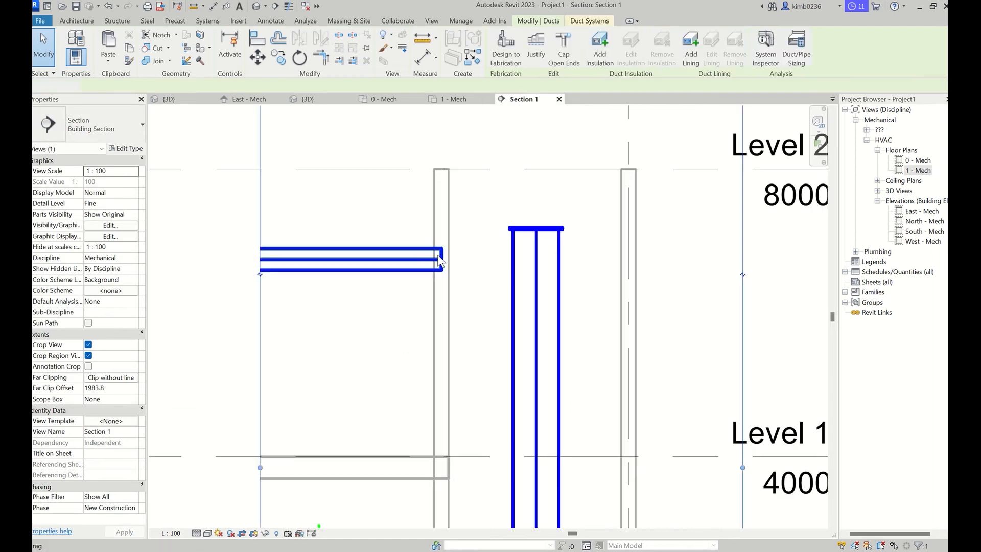
drag(442, 259, 511, 259)
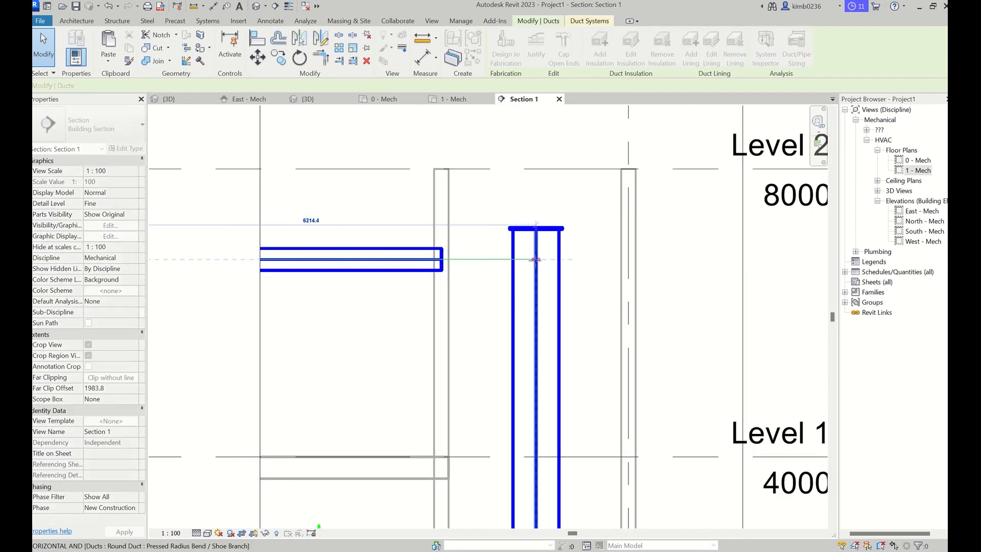
scroll(537, 263, down, 2)
middle_drag(542, 270, 517, 260)
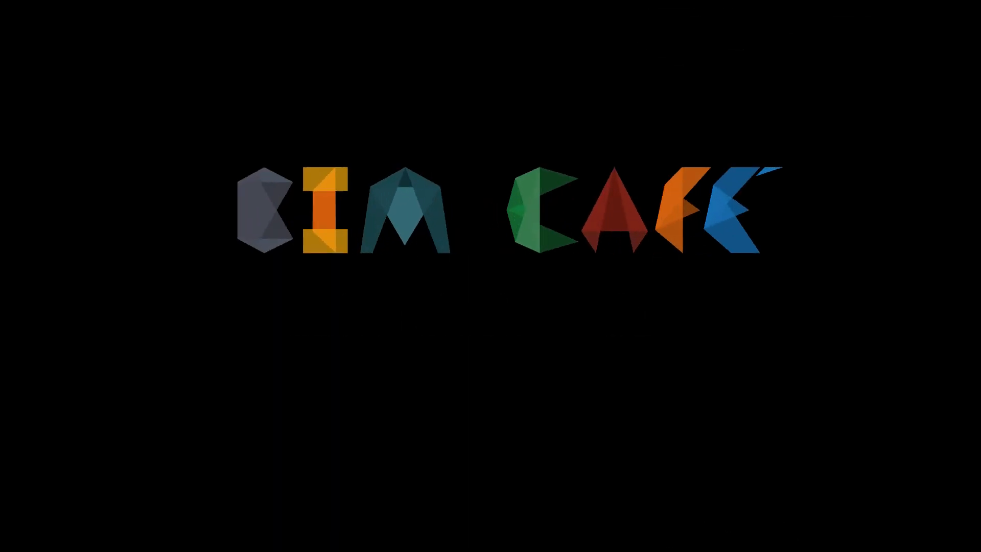
Isolate the crossing Level 0 supply and extract ducts in 3D with a Selection Box and examine their intersection
shift+middle_drag(555, 346, 458, 281)
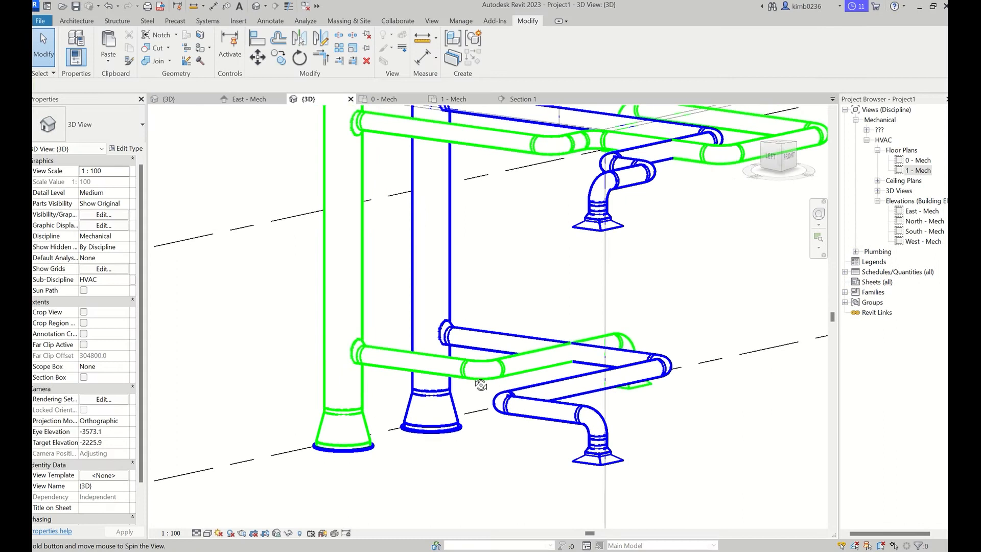
scroll(552, 275, down, 3)
middle_drag(568, 274, 513, 271)
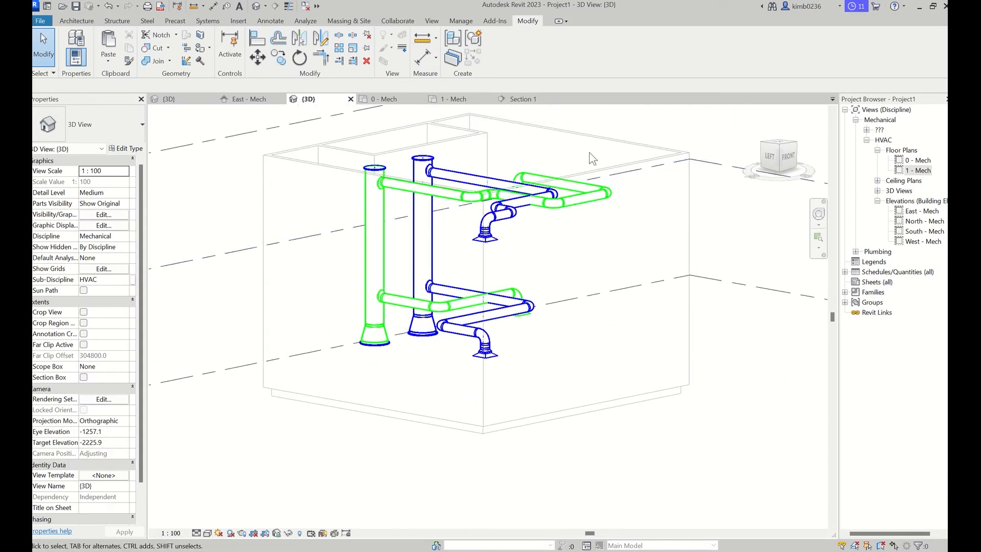
scroll(555, 249, up, 2)
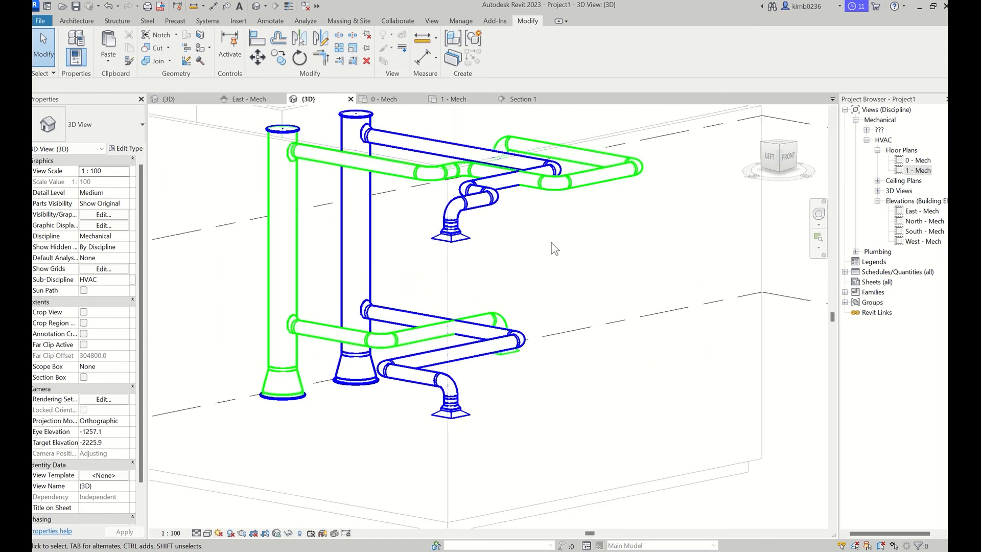
shift+middle_drag(603, 248, 496, 261)
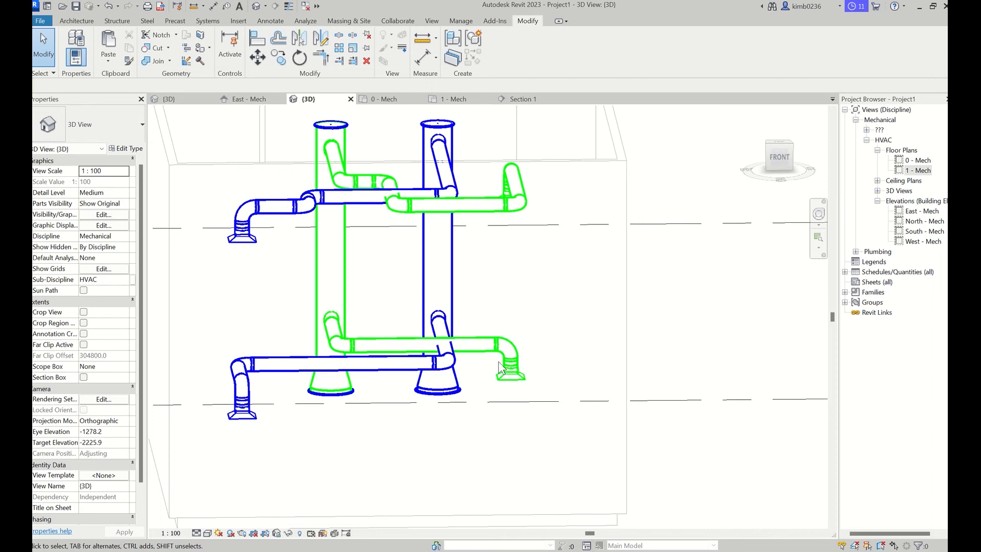
click(431, 349)
ctrl+click(425, 342)
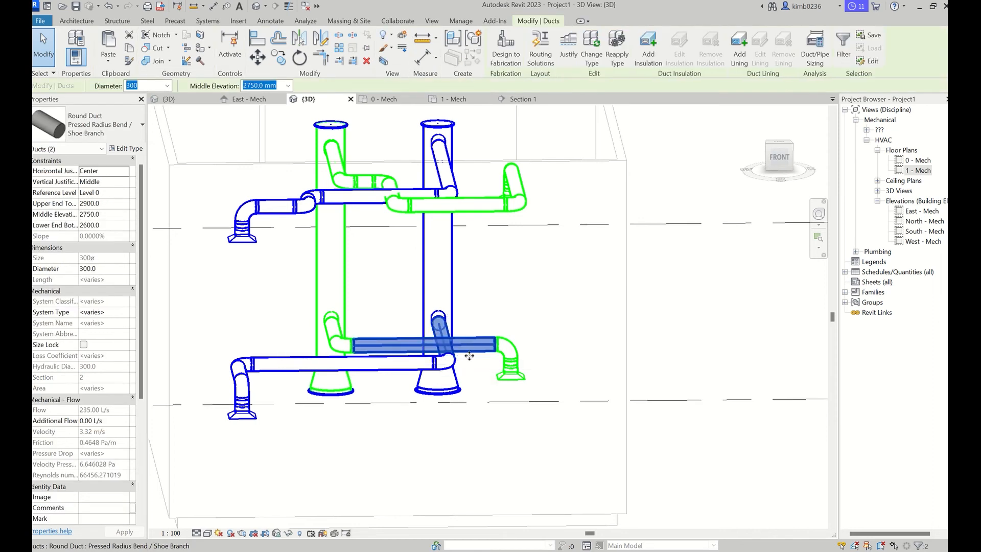
key(x)
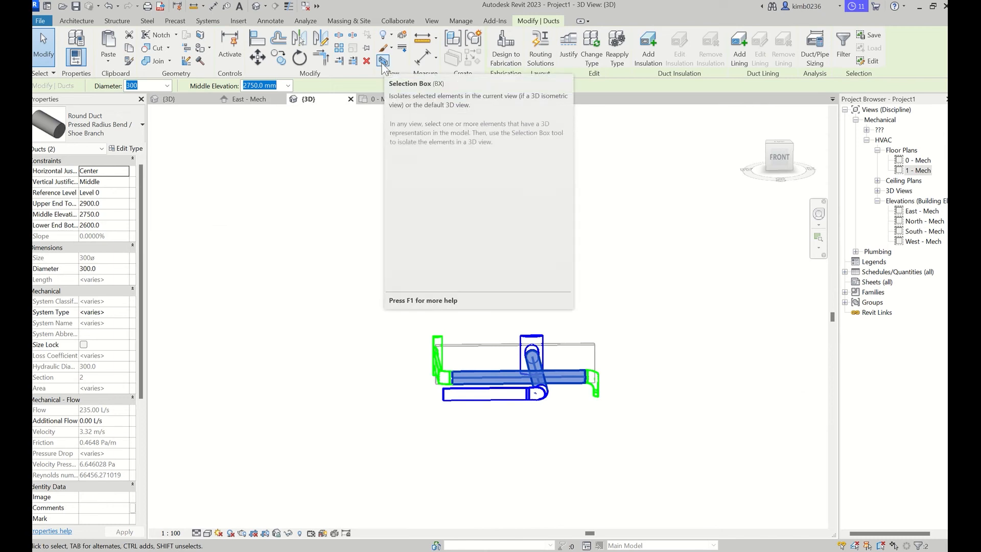
shift+middle_drag(412, 312, 358, 251)
click(519, 310)
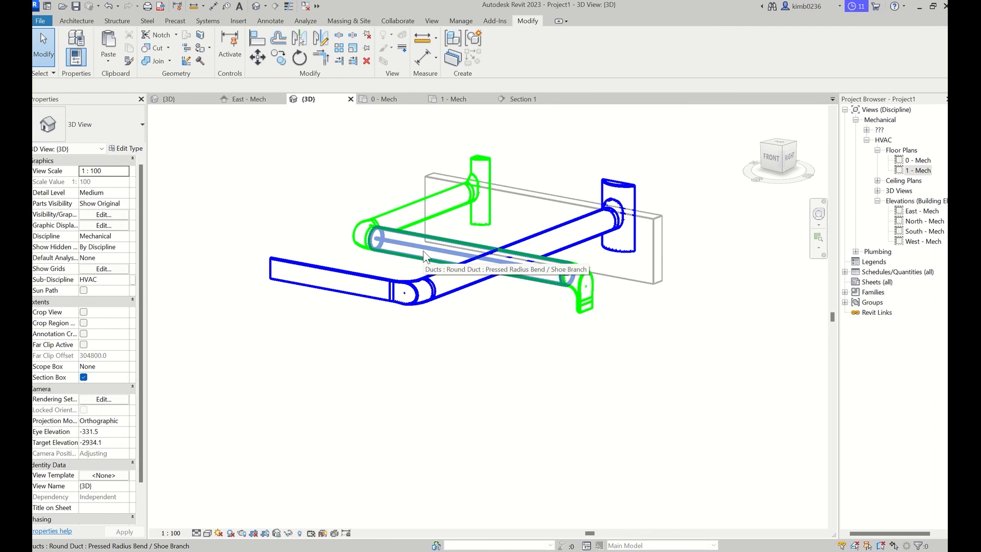
click(538, 287)
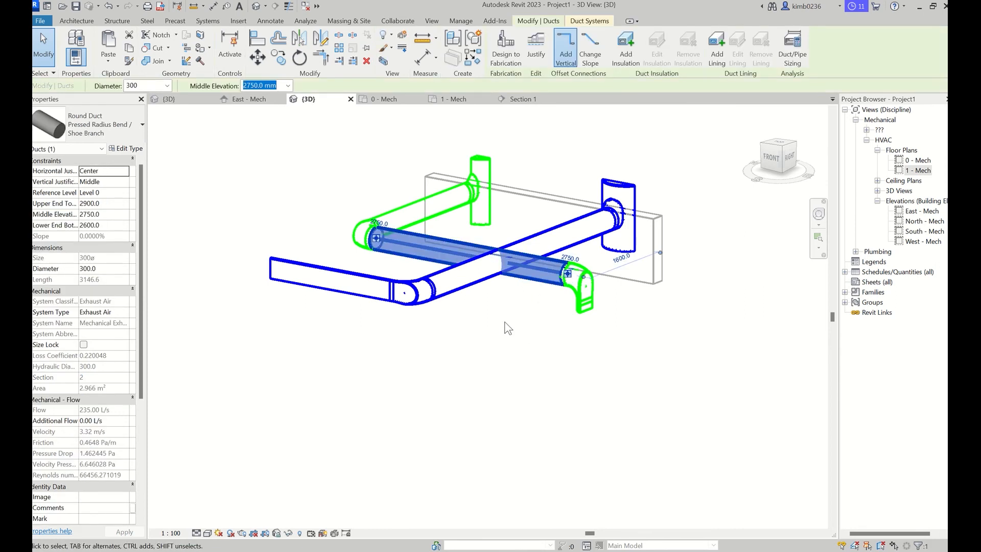
scroll(506, 321, up, 1)
scroll(504, 323, down, 1)
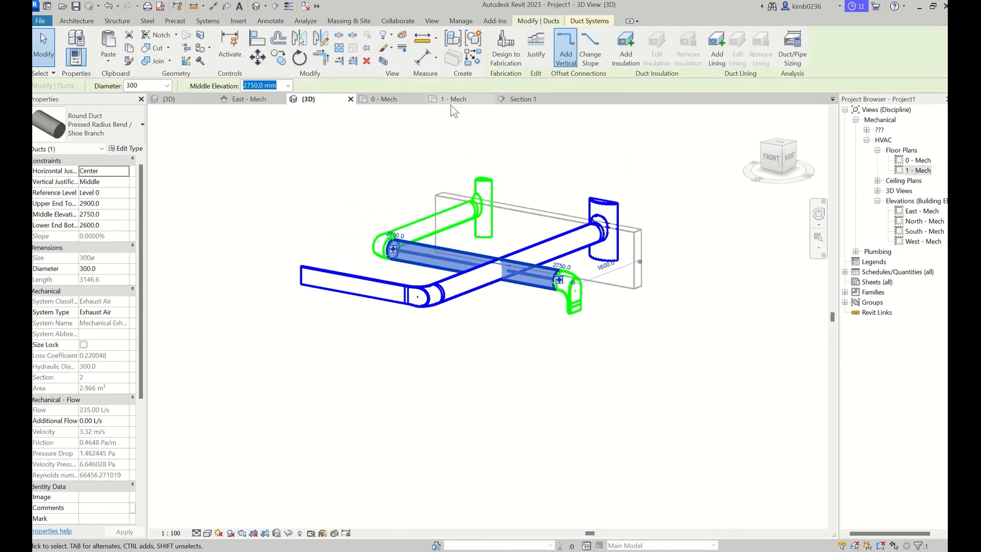
In 0 - Mech, shift the section line along its length away from the shaft so its extent covers the duct crossing
click(396, 99)
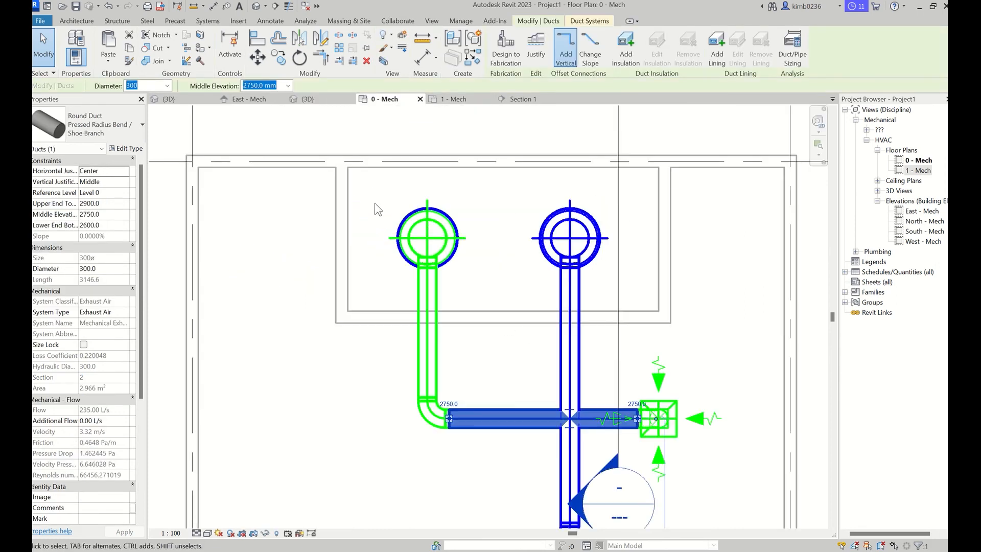
scroll(517, 315, down, 2)
middle_drag(517, 315, 471, 243)
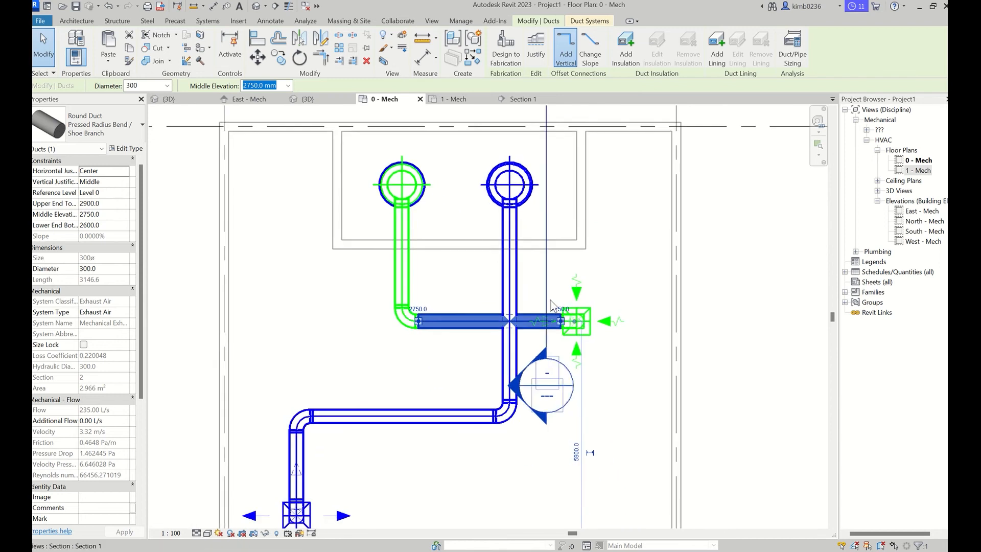
click(532, 287)
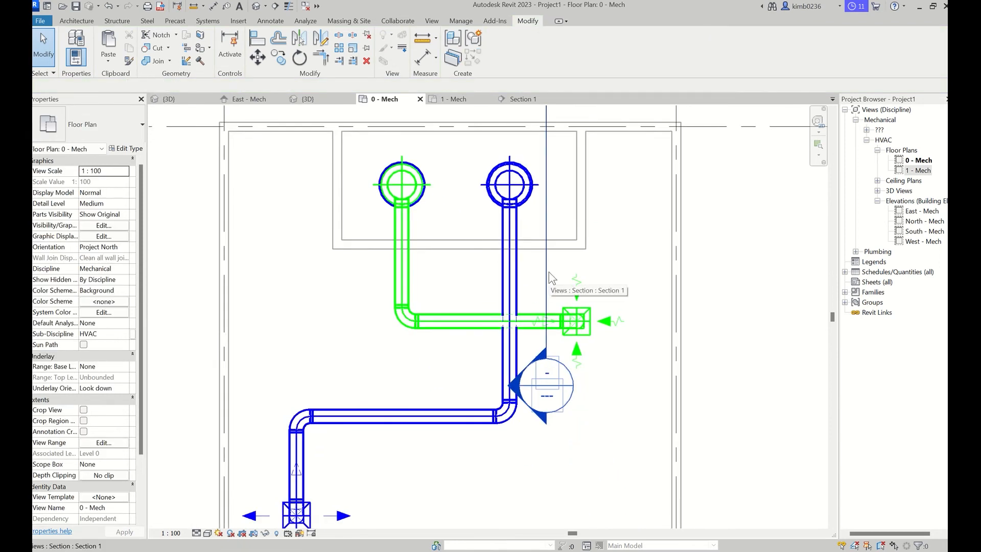
click(549, 176)
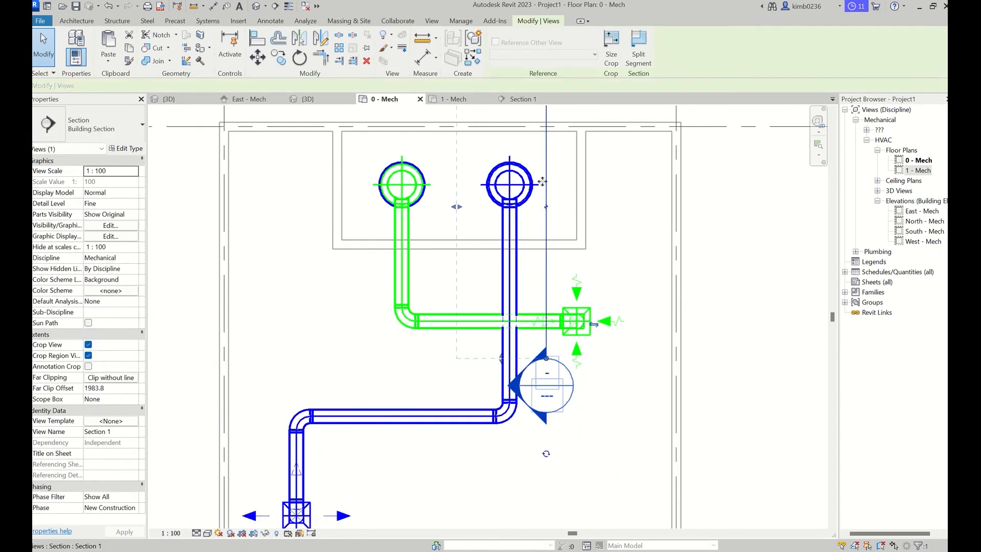
drag(548, 224, 549, 236)
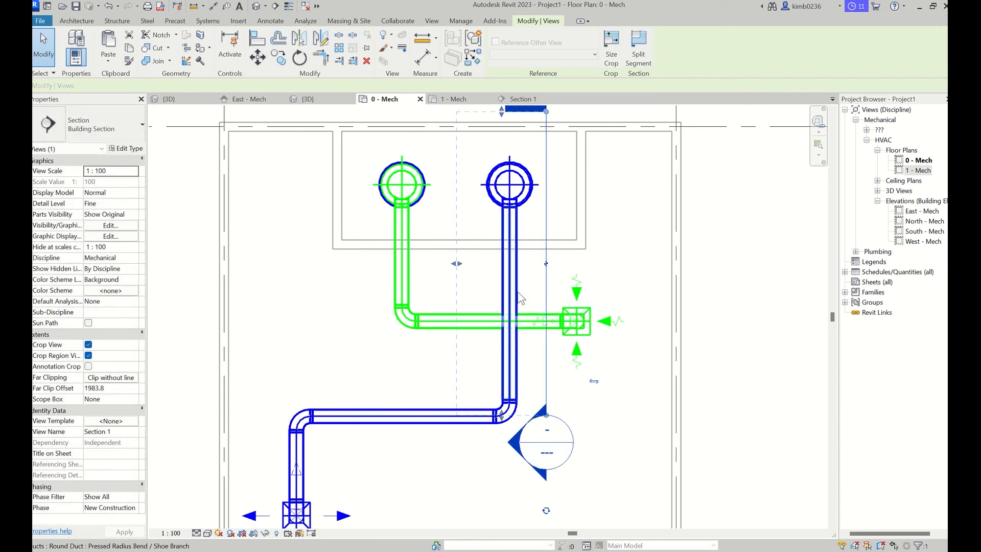
In Section 1, split the Level 0 supply duct on both sides of the crossing extract duct and delete the segment between the cuts
click(516, 102)
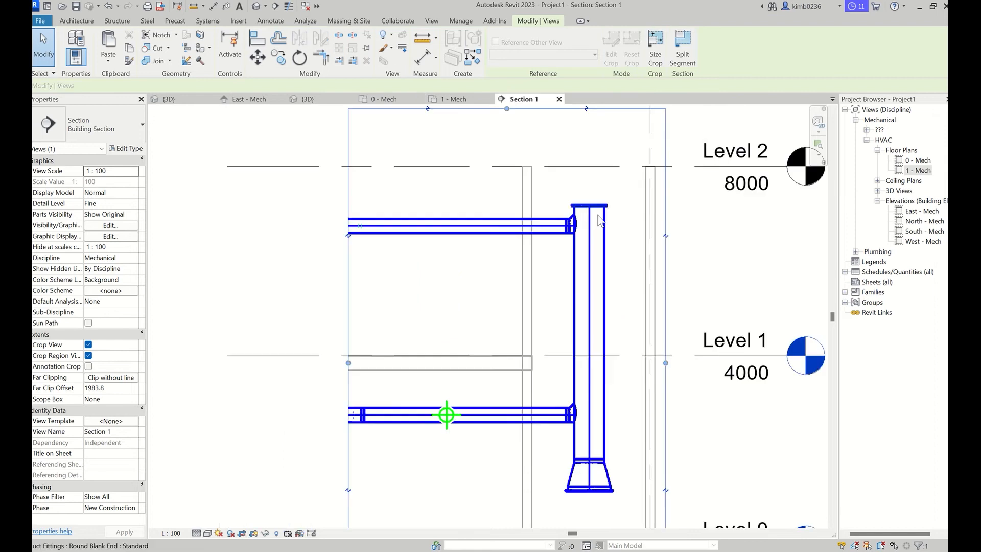
scroll(486, 404, up, 3)
middle_drag(495, 403, 574, 228)
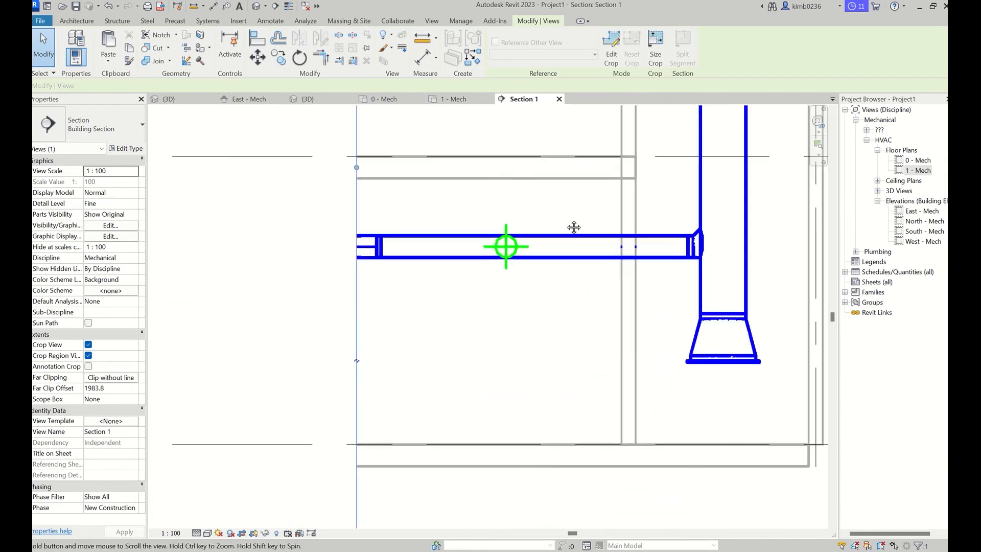
click(559, 256)
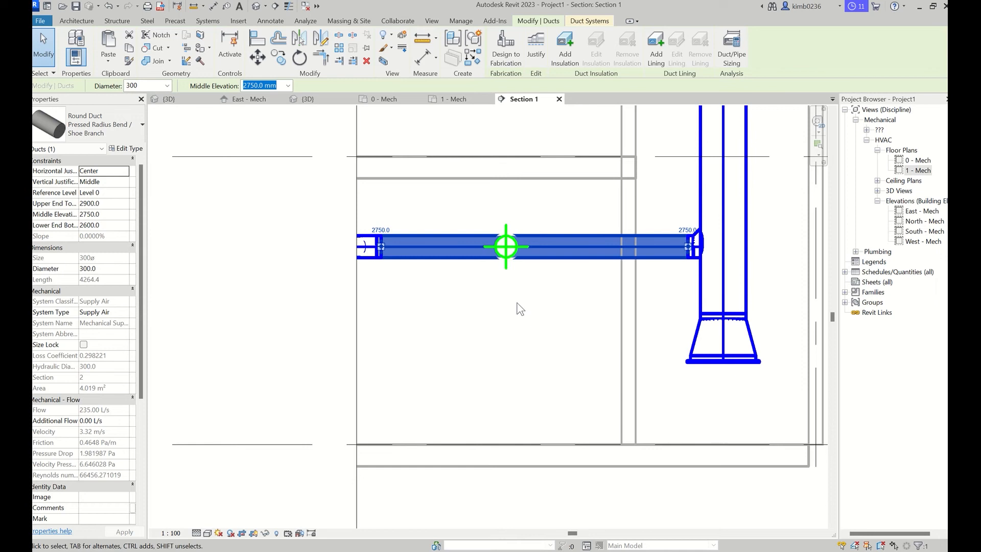
key(l)
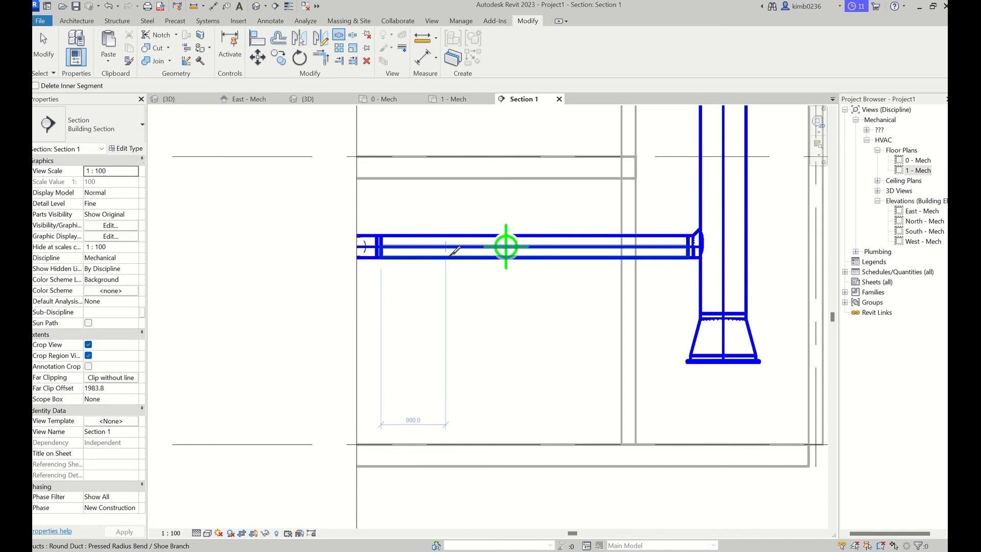
click(454, 248)
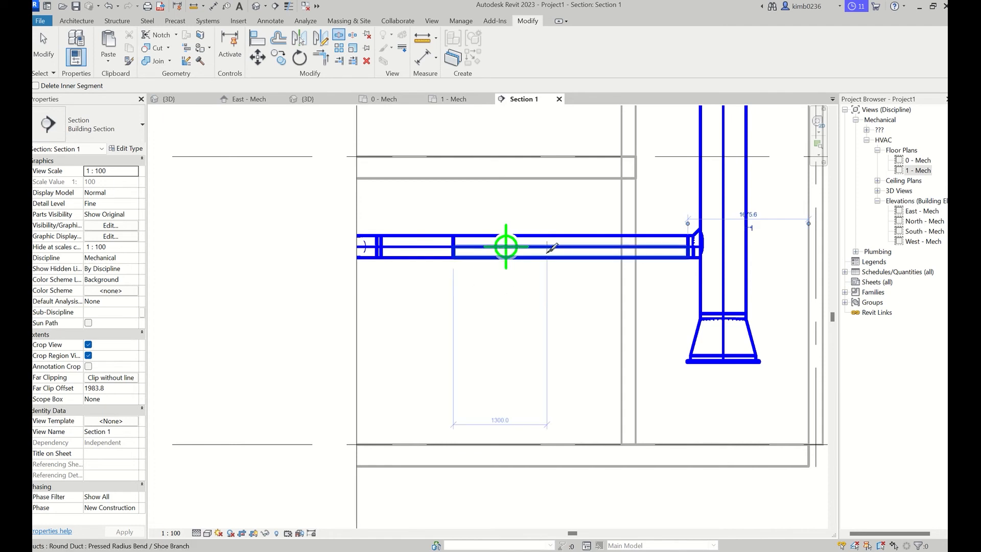
click(551, 245)
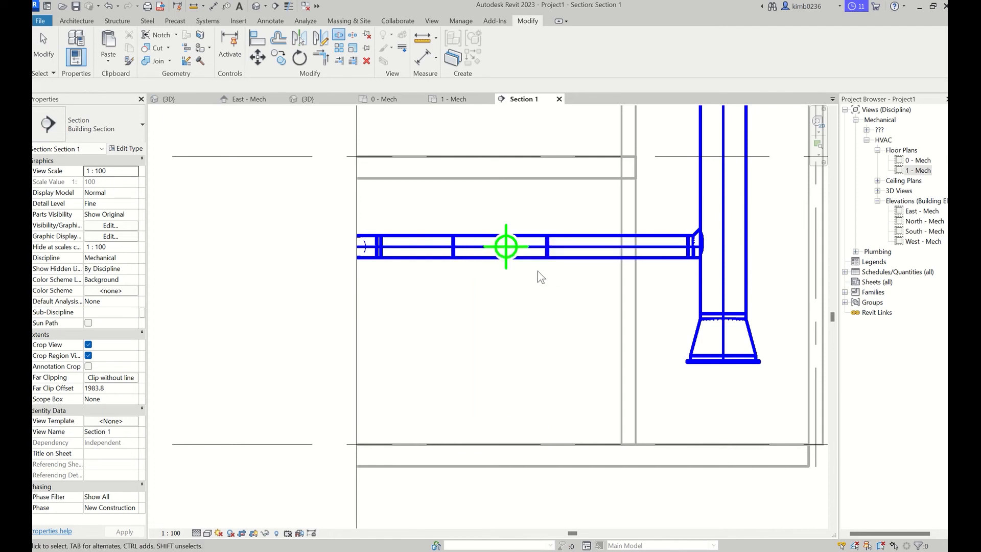
key(Escape)
click(534, 258)
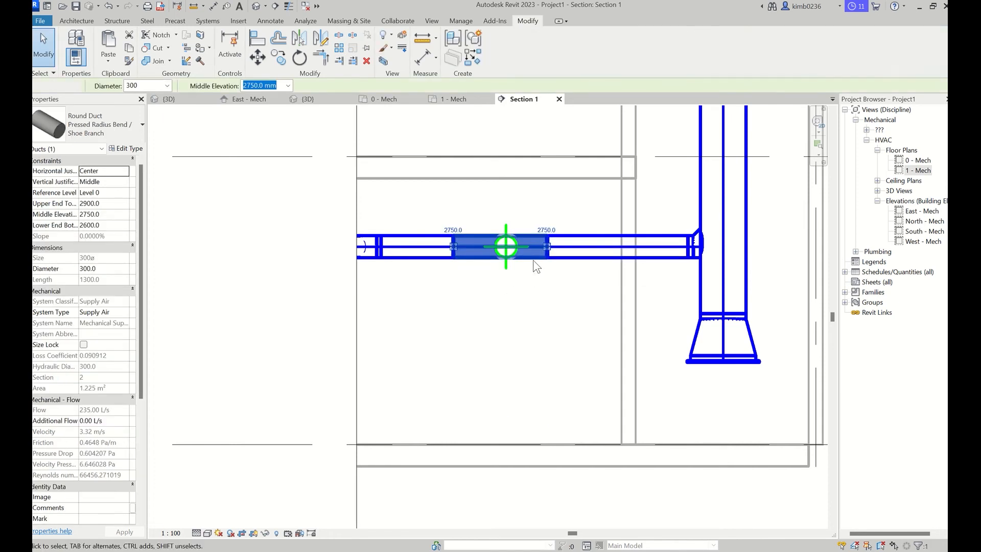
key(Delete)
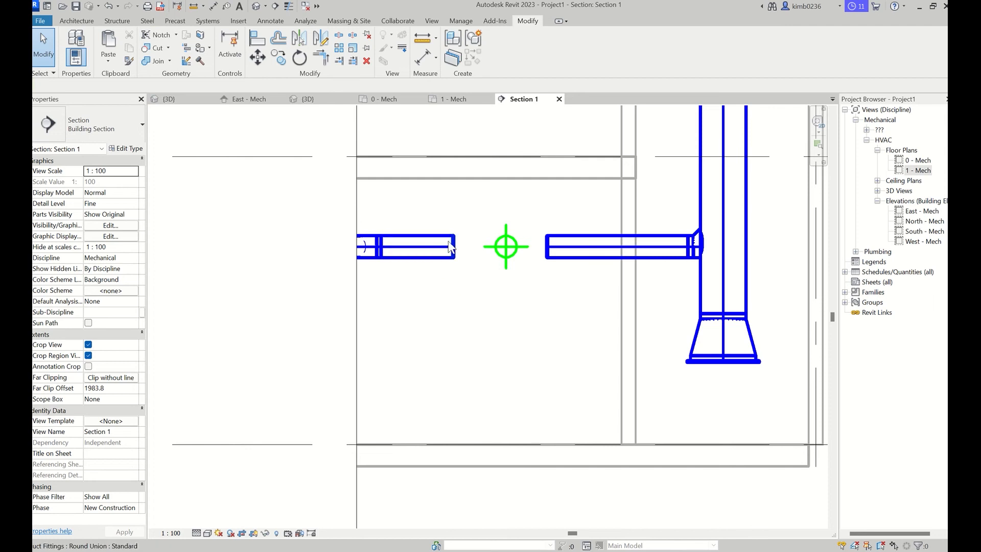
Delete the leftover union fittings from both cut ends of the Level 0 supply duct, using thin line display while picking them
scroll(462, 255, up, 3)
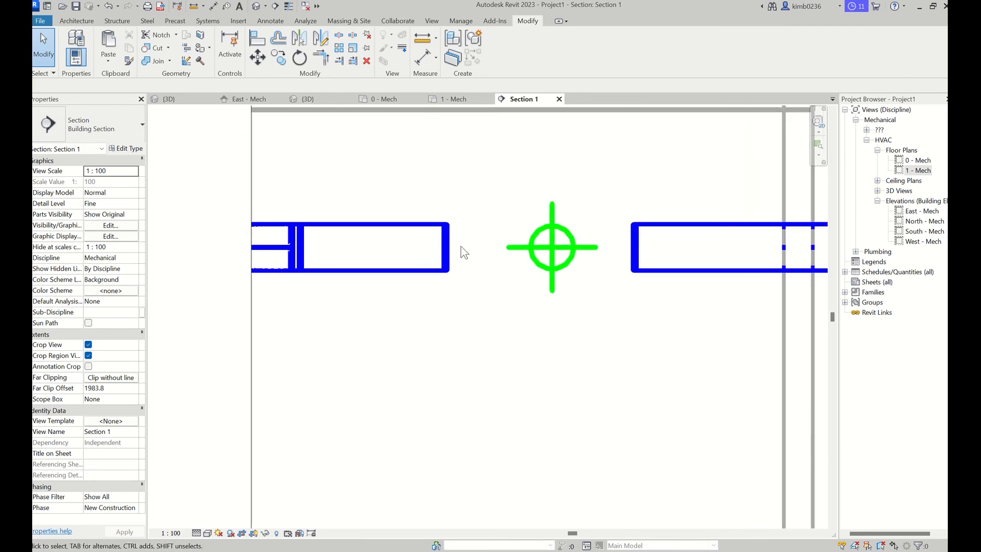
click(287, 6)
scroll(450, 248, up, 5)
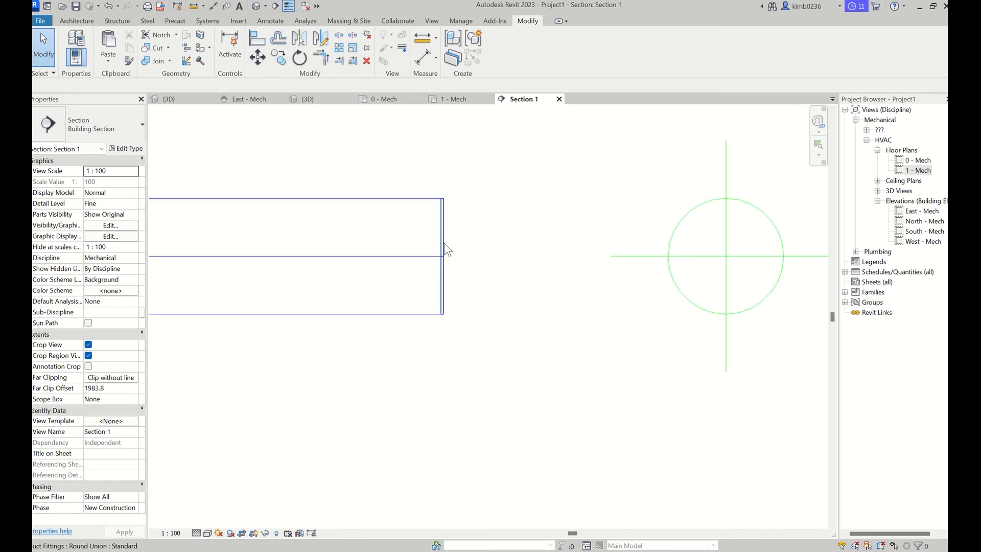
click(447, 251)
key(Delete)
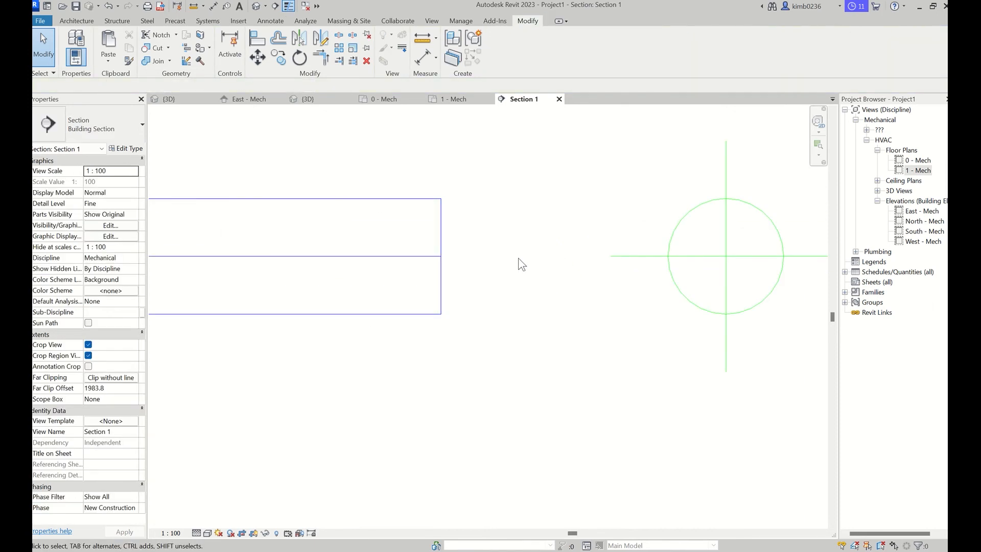
scroll(517, 259, down, 2)
middle_drag(454, 264, 301, 252)
click(610, 249)
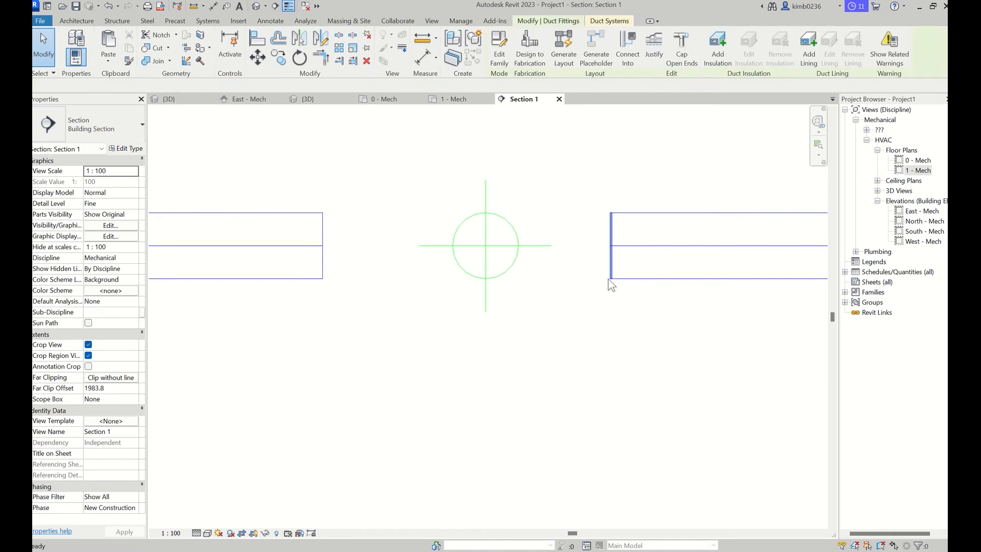
key(Delete)
click(287, 10)
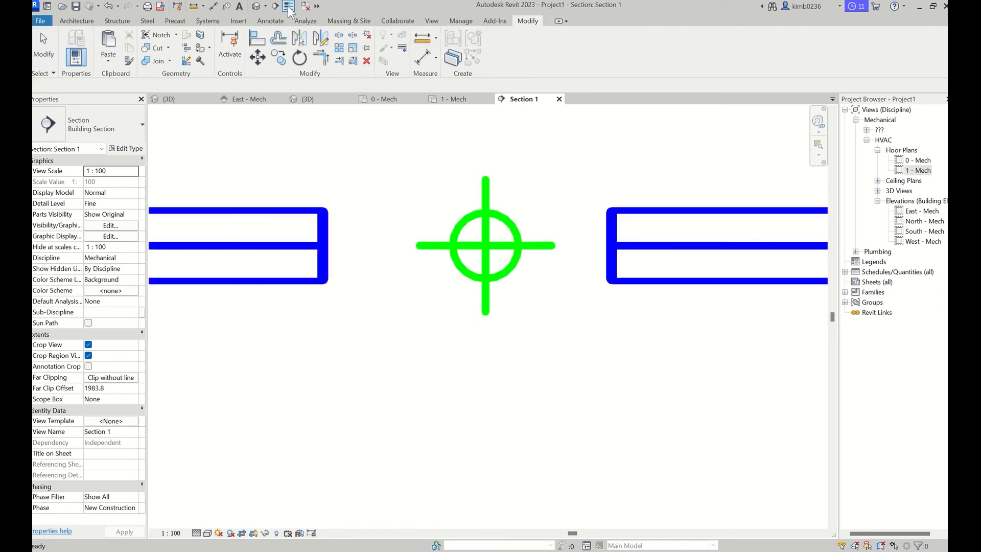
Try bridging the gap with a 300 mm supply duct dipping beneath the extract duct, and undo that bypass
scroll(490, 295, down, 3)
middle_drag(521, 296, 463, 301)
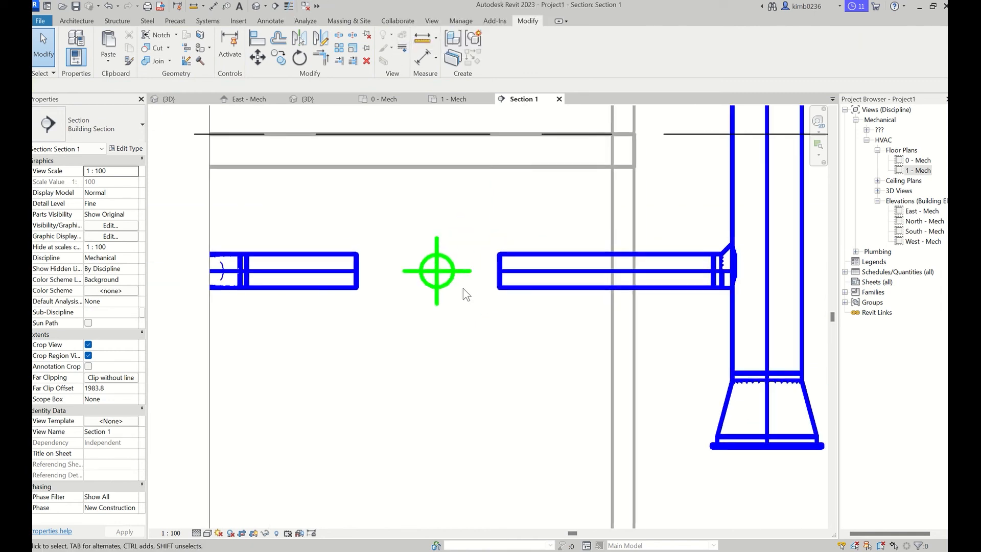
click(505, 285)
key(c)
key(s)
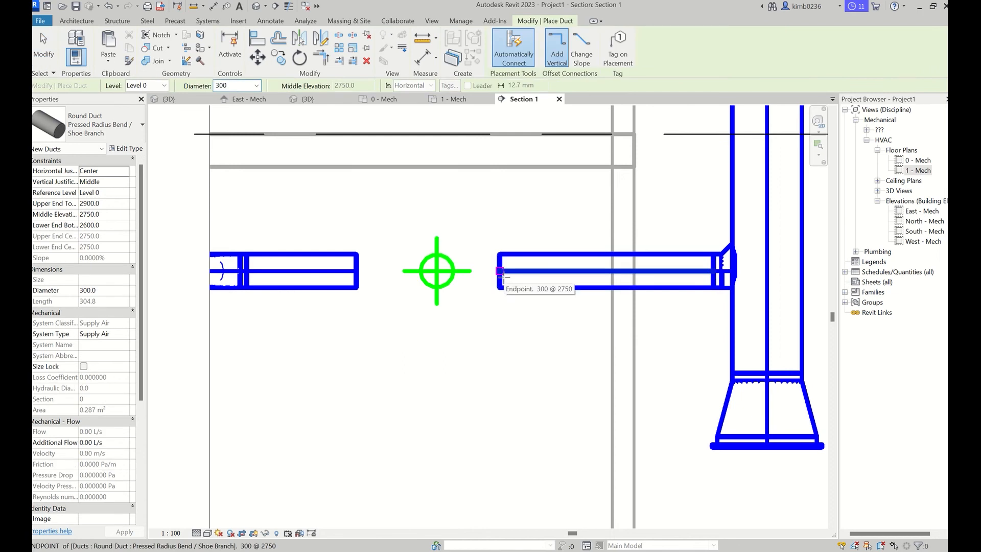
click(356, 271)
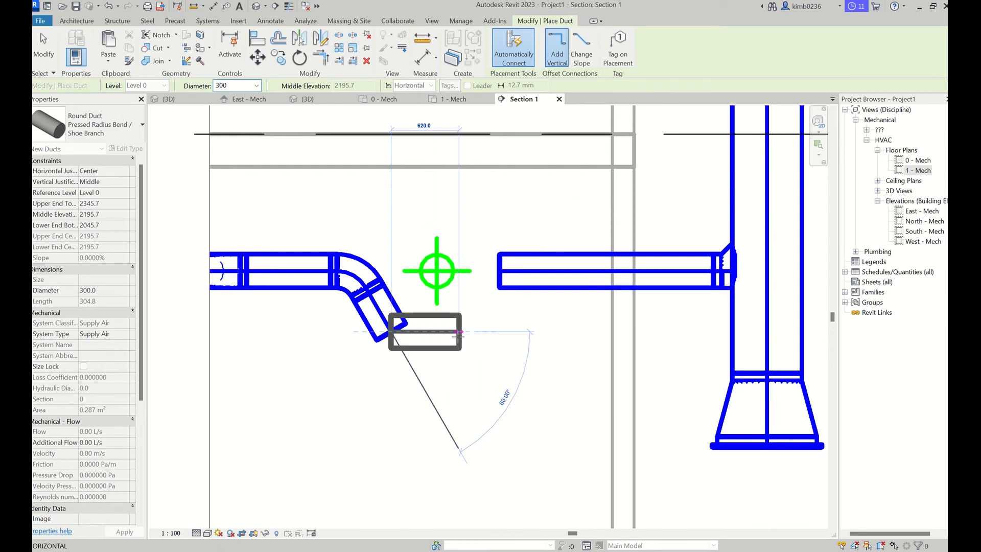
click(459, 332)
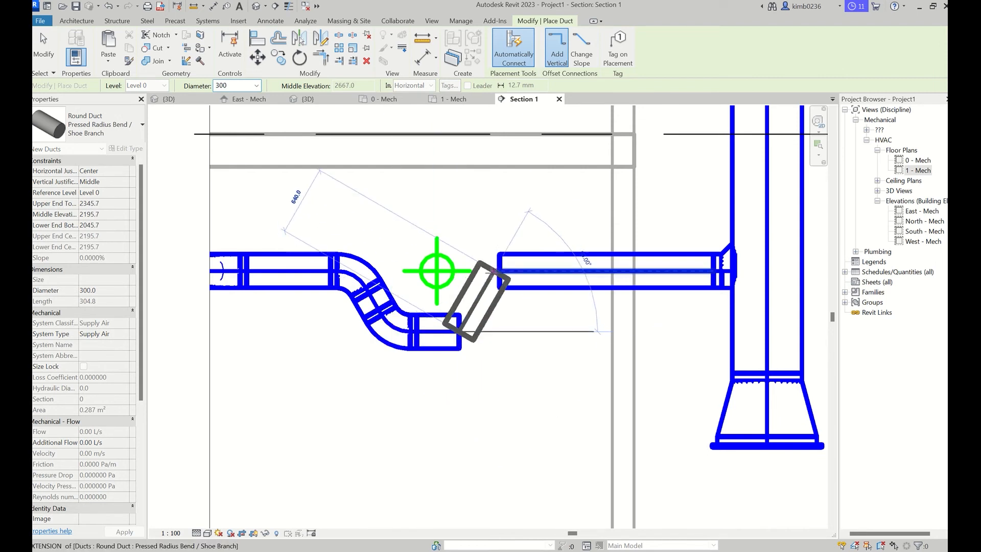
click(496, 272)
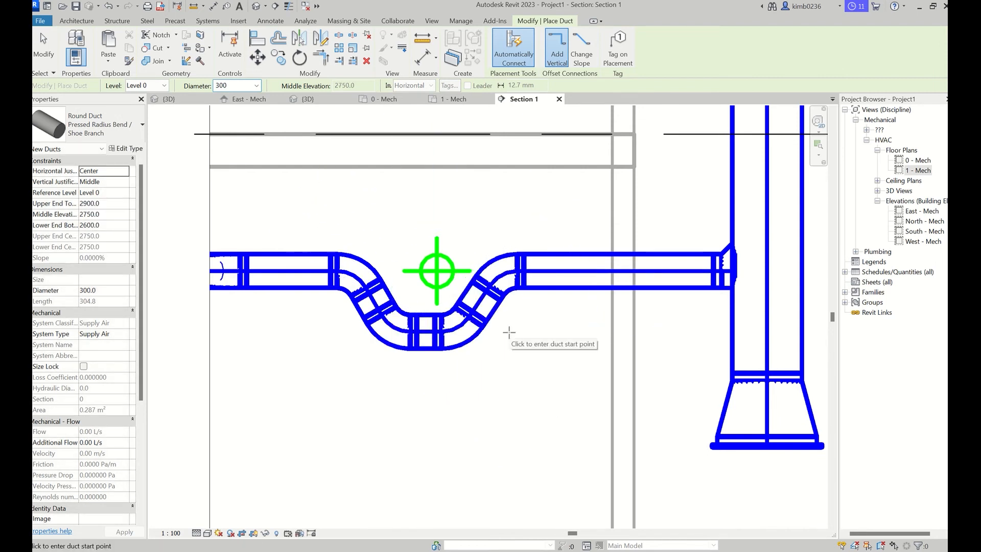
key(ctrl+z)
key(ctrl+z)
key(ctrl+z)
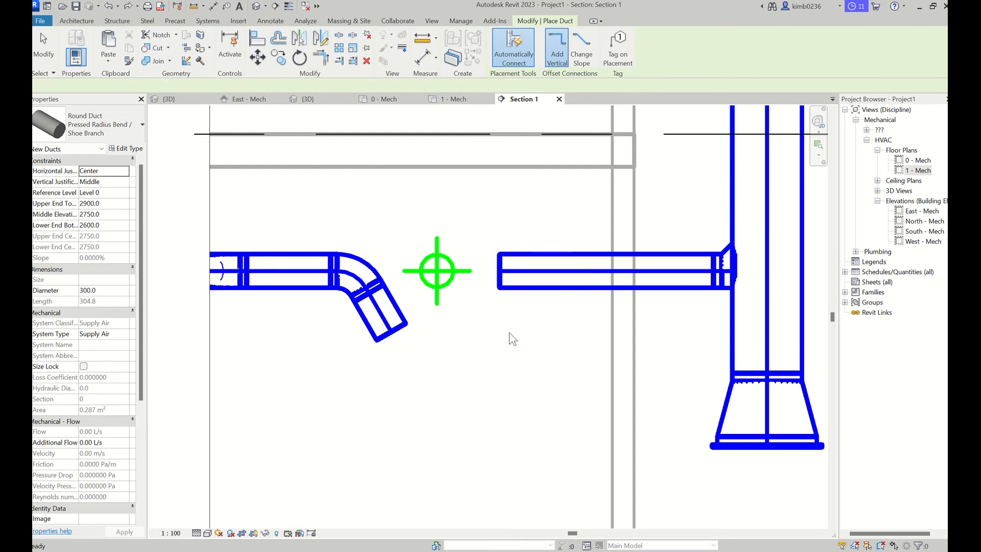
Bridge the gap with a 300 mm supply duct rising at 55° over the extract duct, running level at about 3240 mm, and dropping to the opposite cut end
click(356, 271)
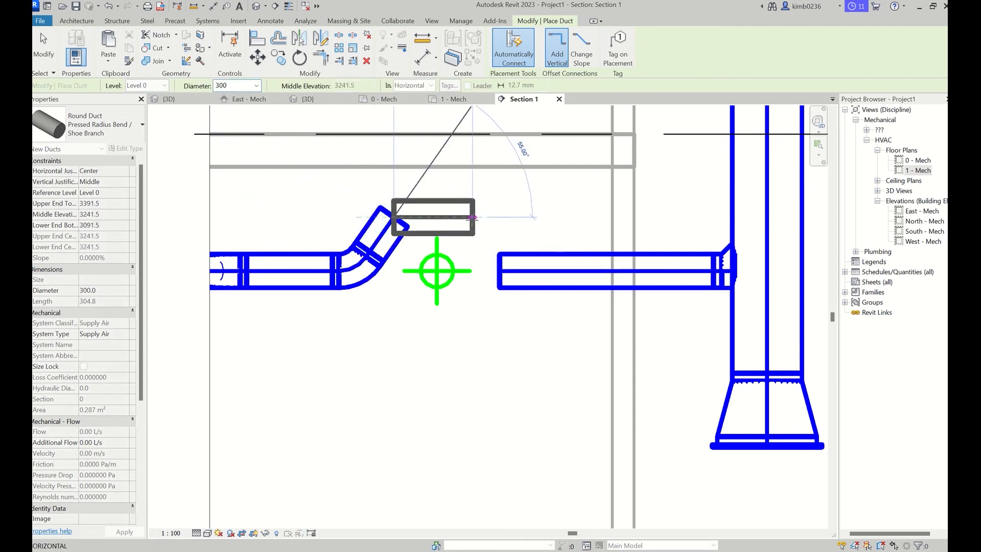
click(474, 217)
click(500, 271)
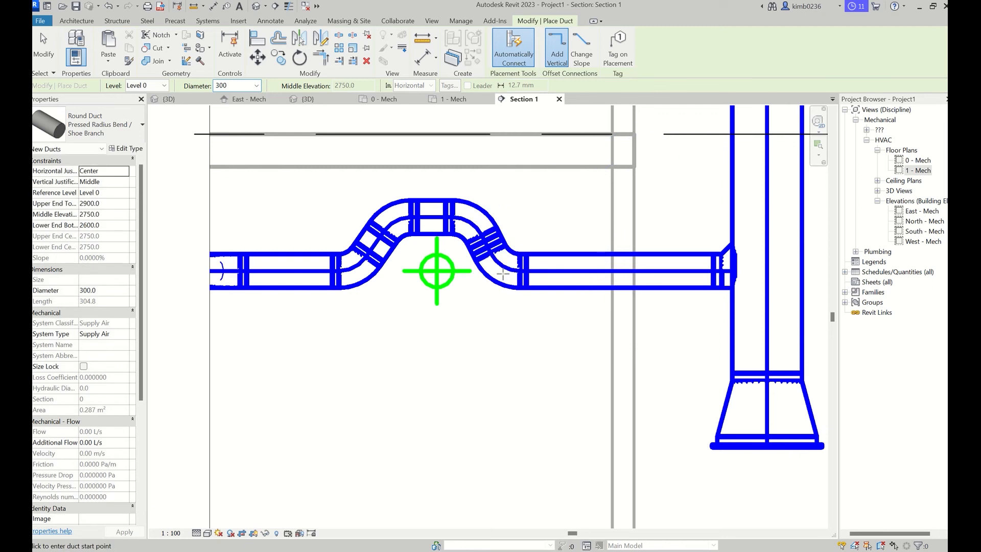
key(Escape)
key(Escape)
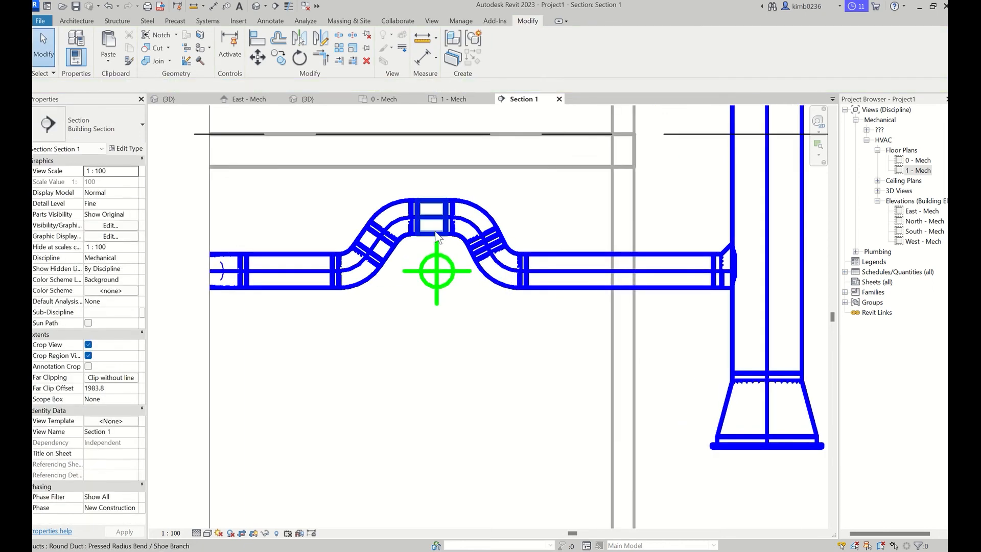
Nudge the bypass's level top segment to a middle elevation of 3201.5 mm and shift its rising sloped segment closer to the extract duct
click(437, 216)
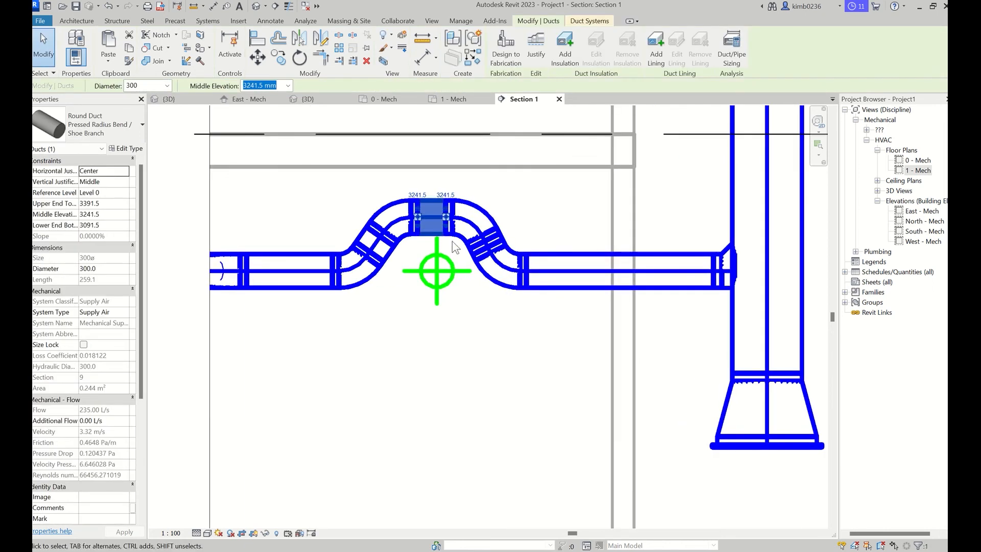
scroll(454, 245, down, 1)
key(Up)
key(Up)
key(Up)
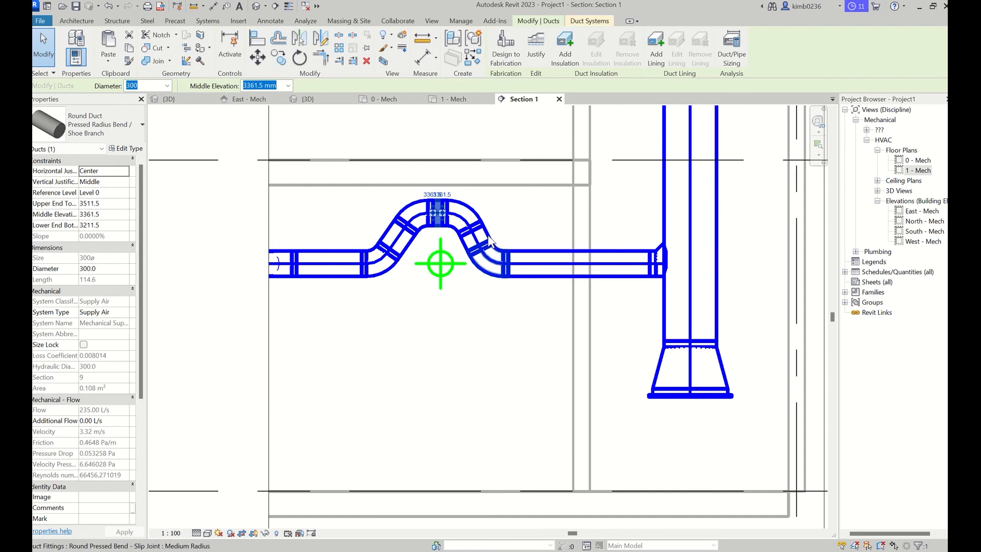
key(Up)
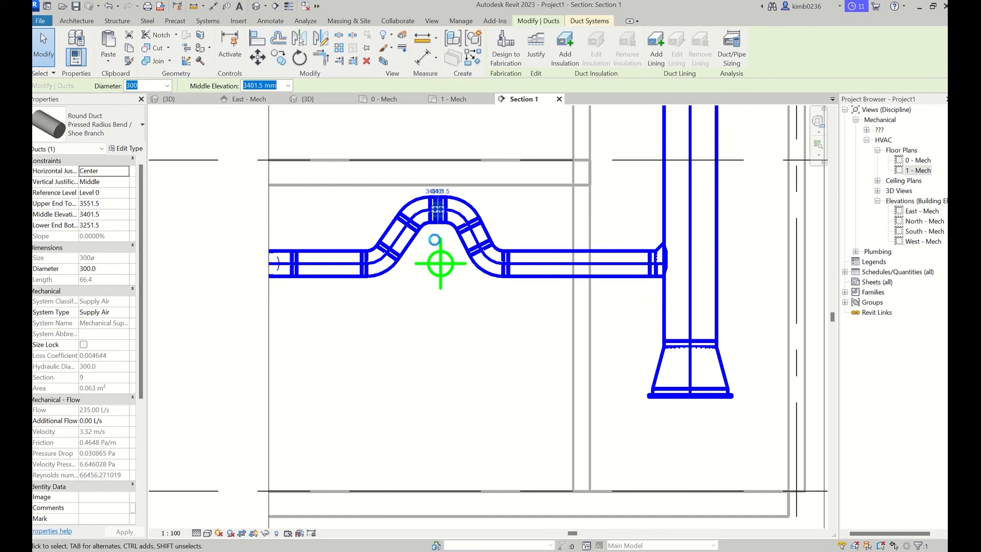
key(Down)
key(Down)
key(Down)
key(Down)
key(Down)
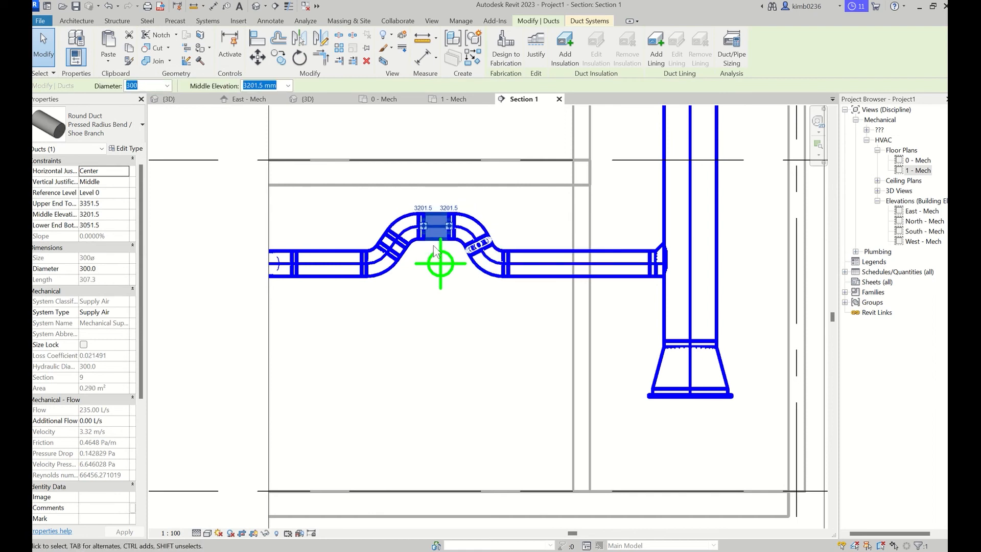
click(405, 250)
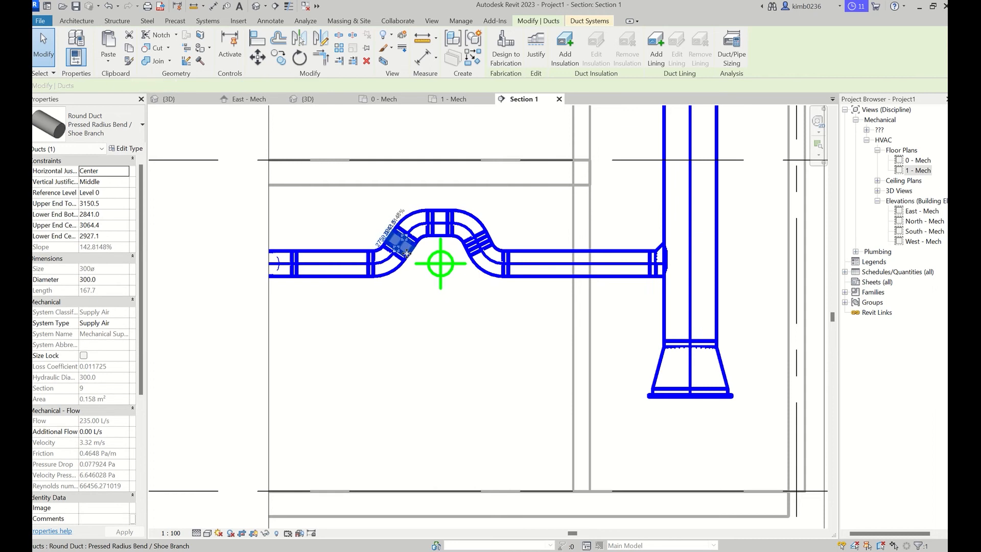
click(470, 307)
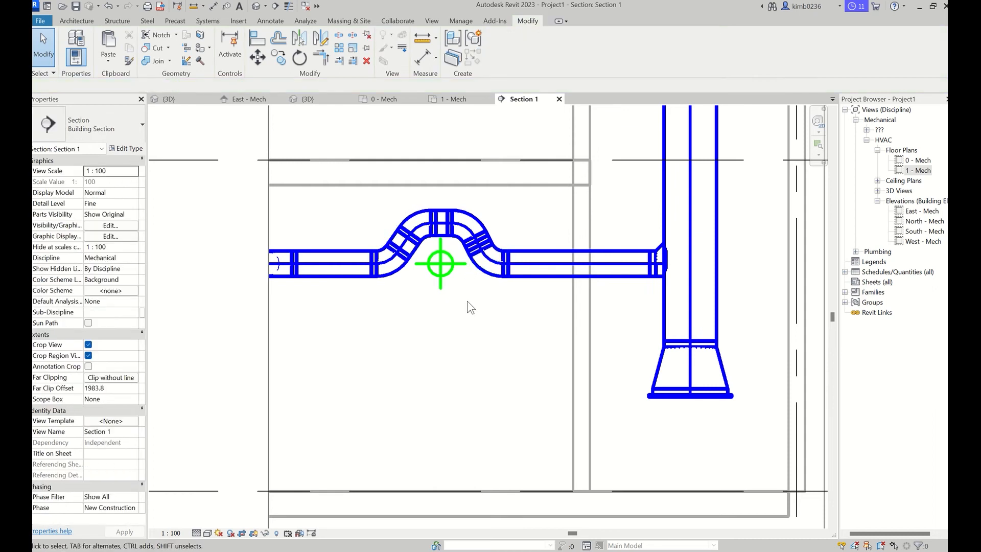
Turn off the Section Box in the 3D view and examine the complete ductwork with the new Level 0 bypass
scroll(469, 307, down, 3)
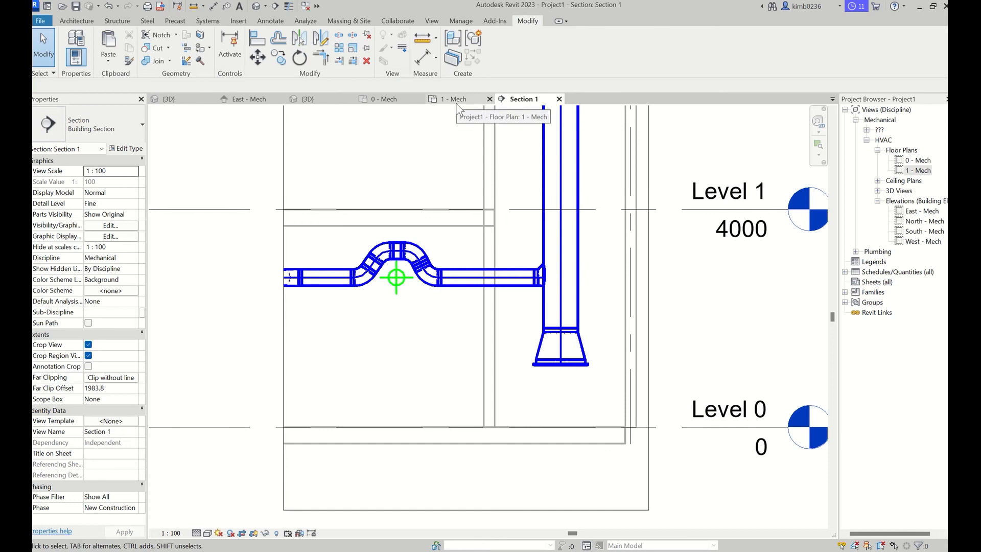
middle_drag(440, 203, 429, 364)
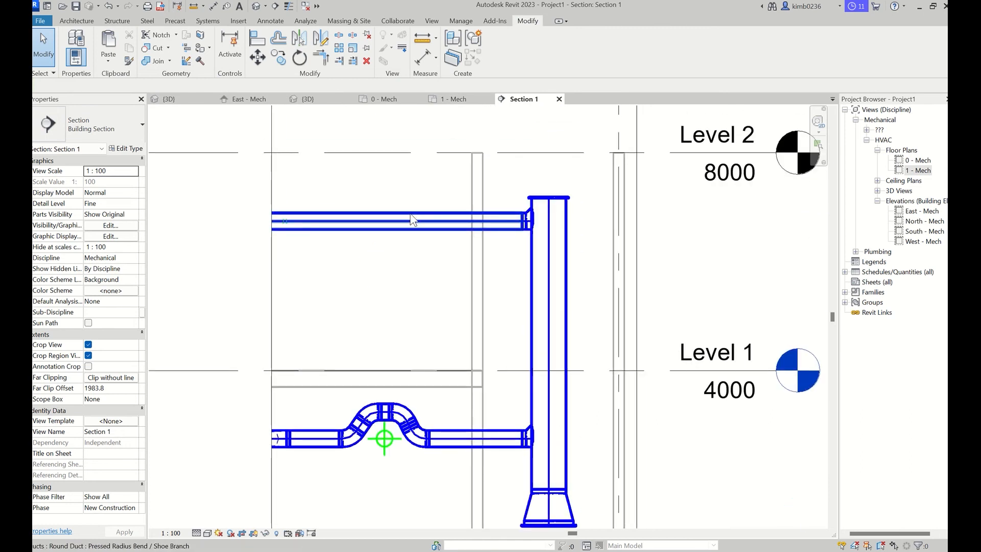
click(346, 103)
scroll(508, 249, up, 4)
scroll(507, 251, down, 5)
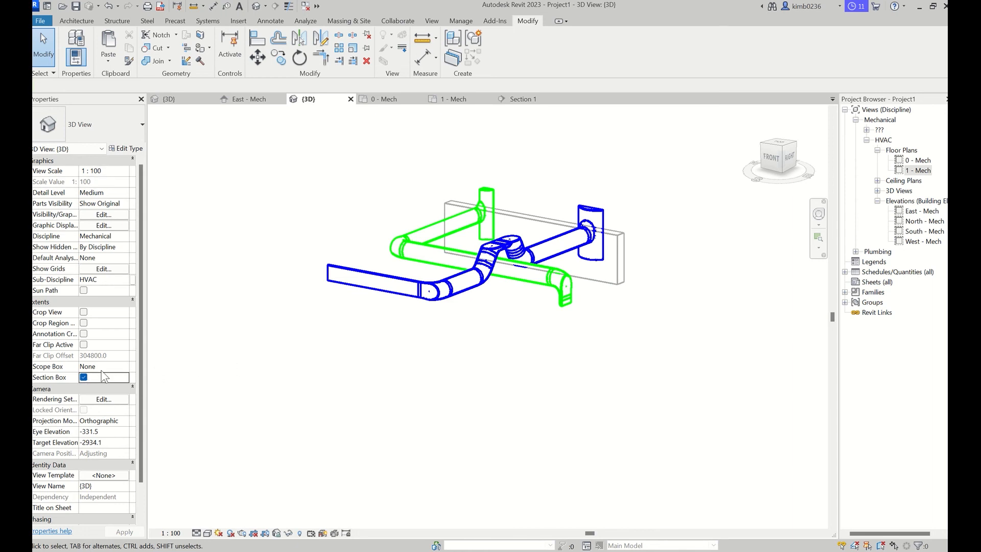
scroll(621, 219, down, 3)
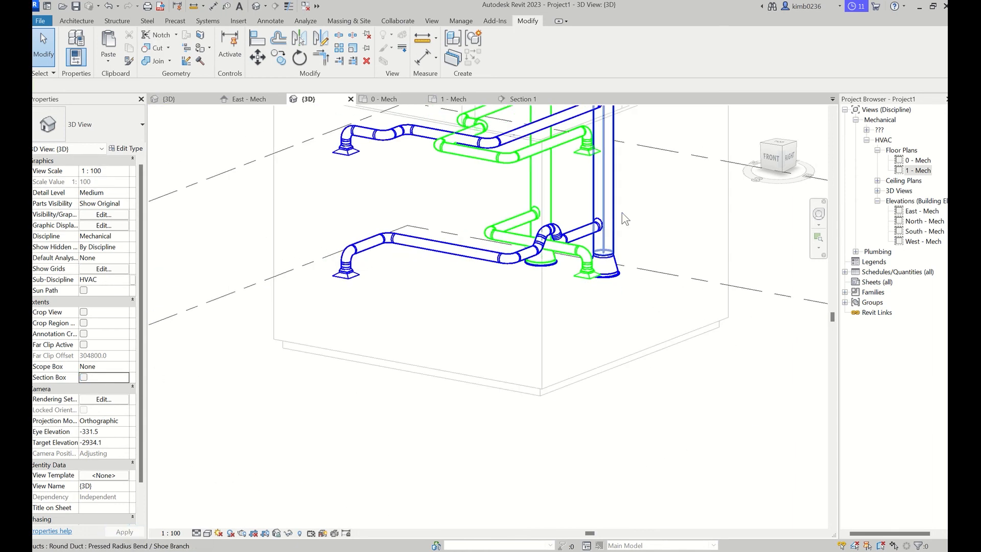
middle_drag(623, 216, 511, 329)
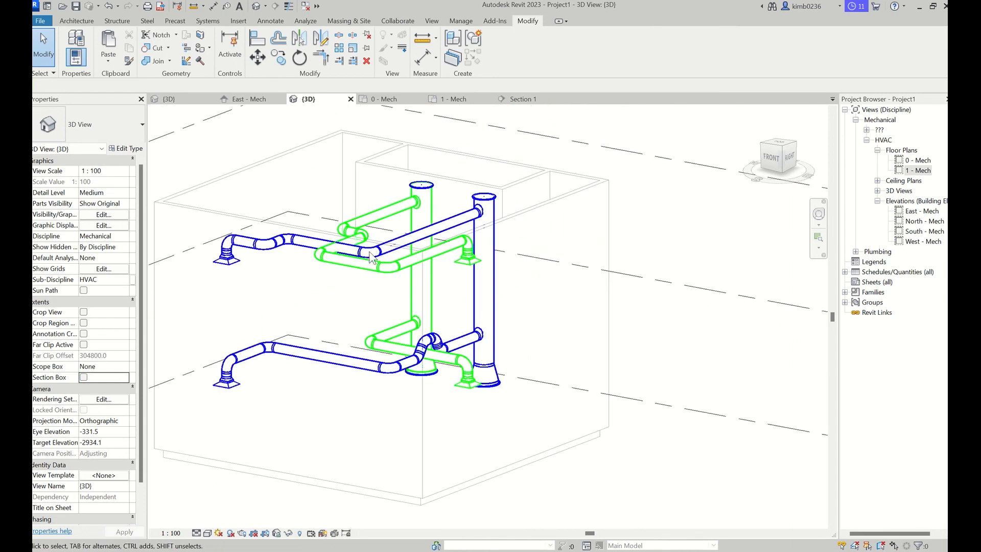
Move the section line in the 1 - Mech plan beside the supply and extract duct crossing, and check it in Section 1
click(341, 247)
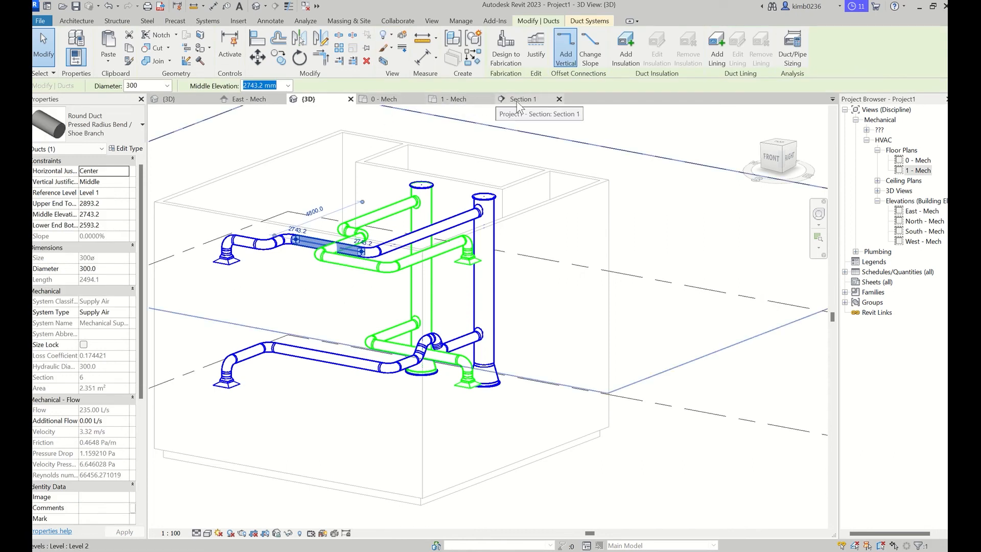
click(389, 99)
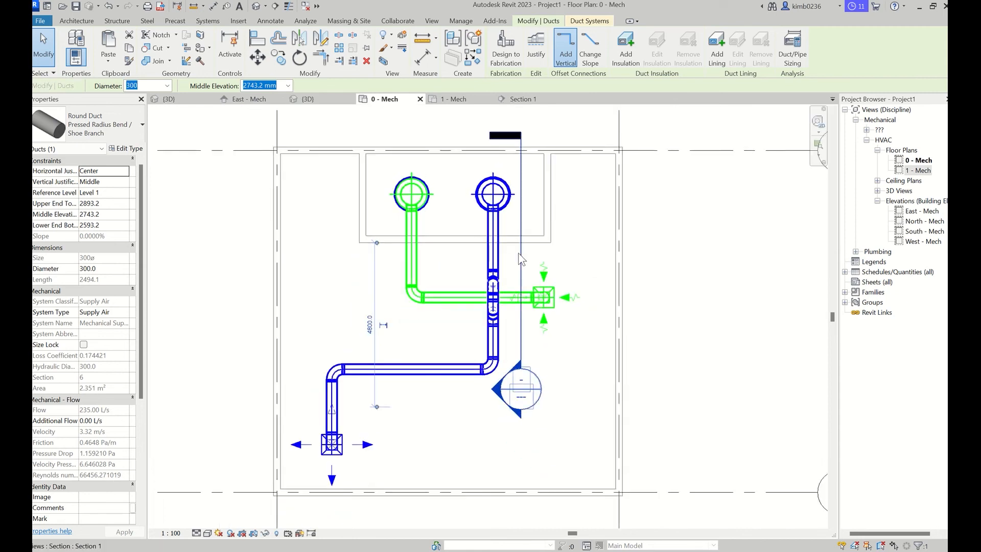
click(452, 99)
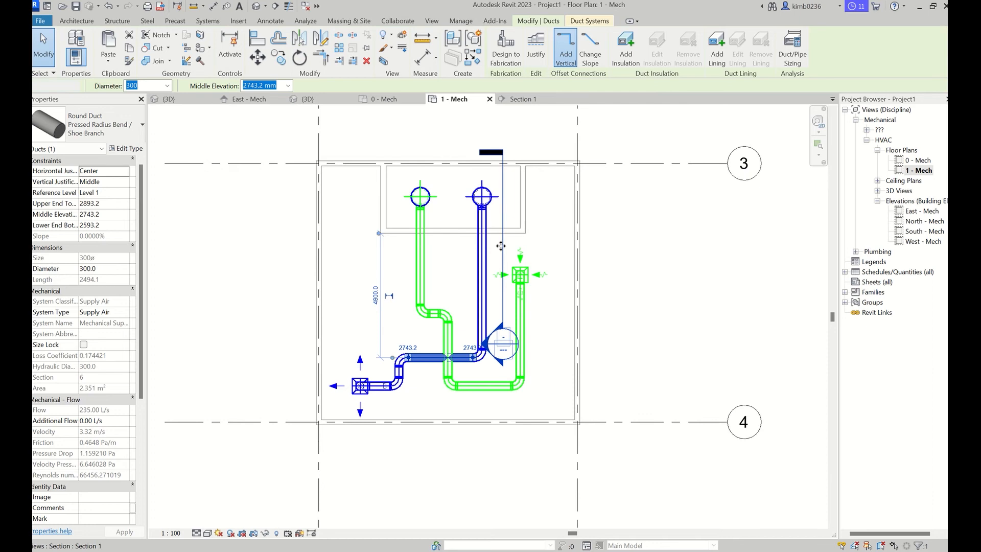
drag(501, 246, 465, 337)
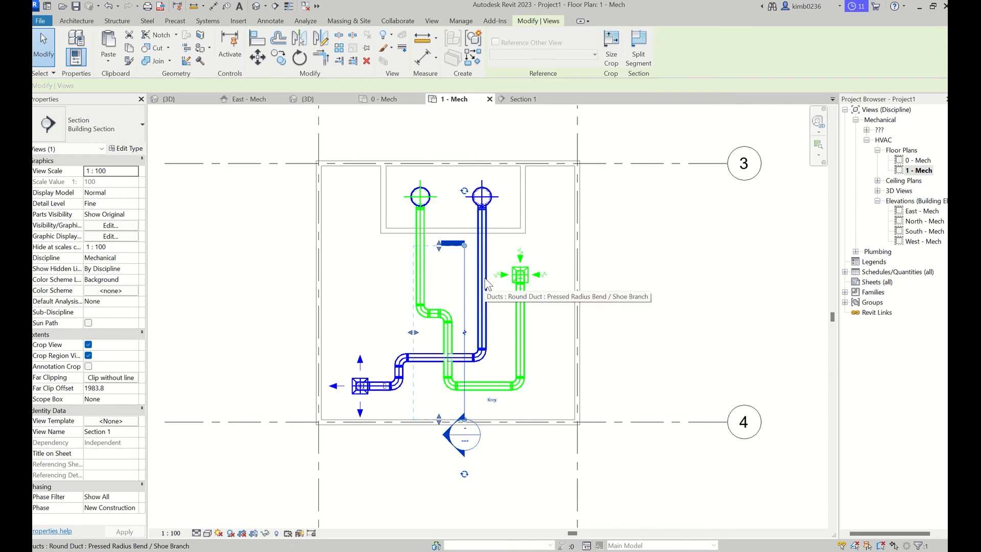
click(529, 102)
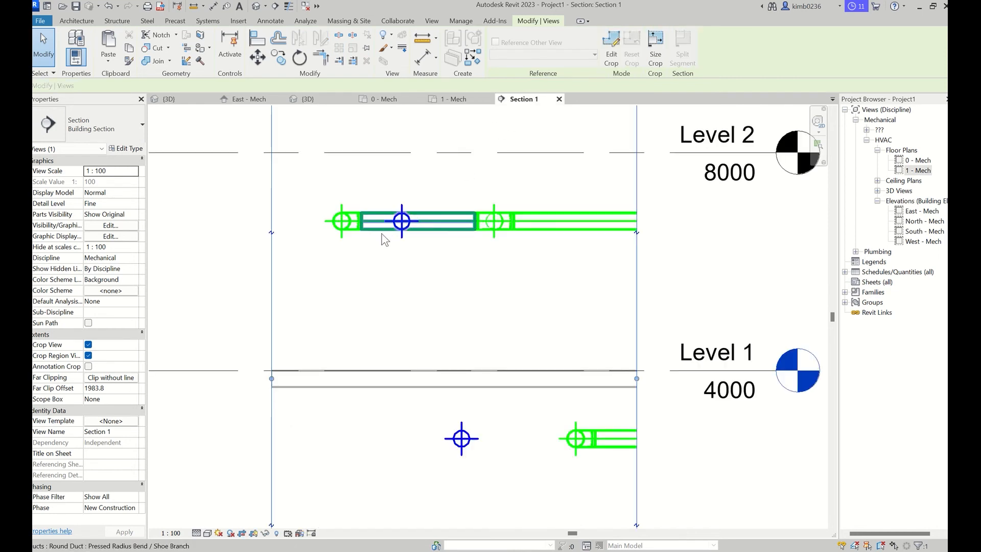
scroll(385, 239, down, 3)
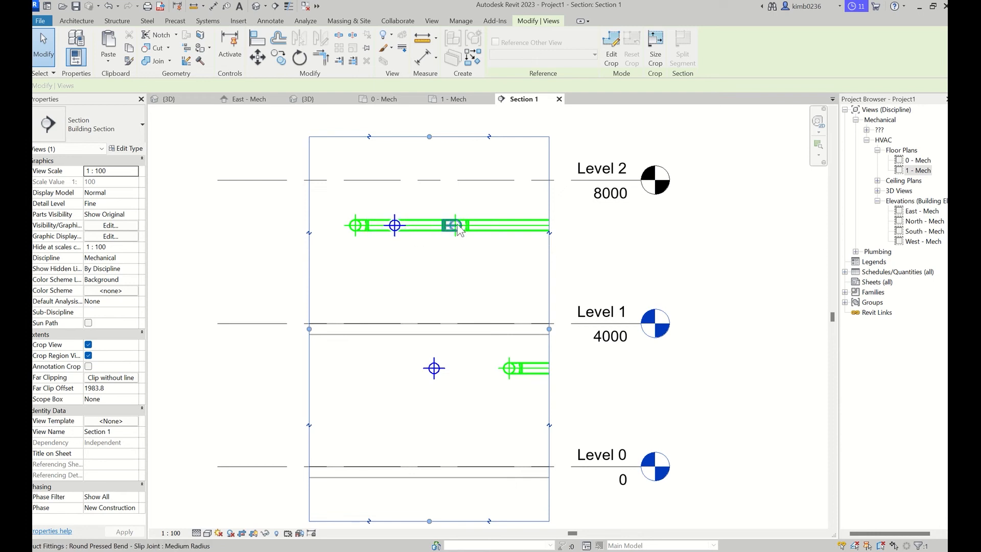
Rotate the section line 90° in the 1 - Mech plan and move it just south of the supply duct at the crossing
click(457, 100)
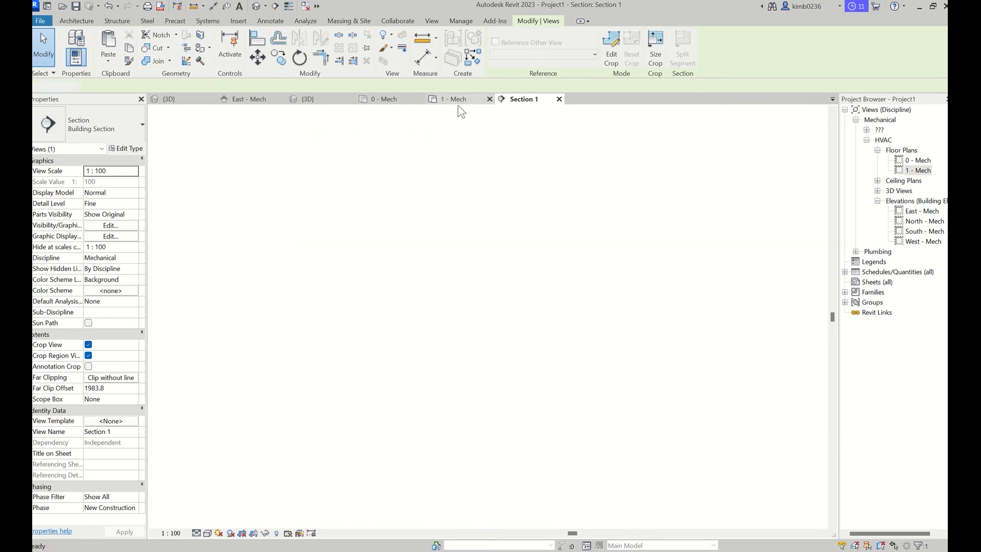
scroll(437, 304, up, 3)
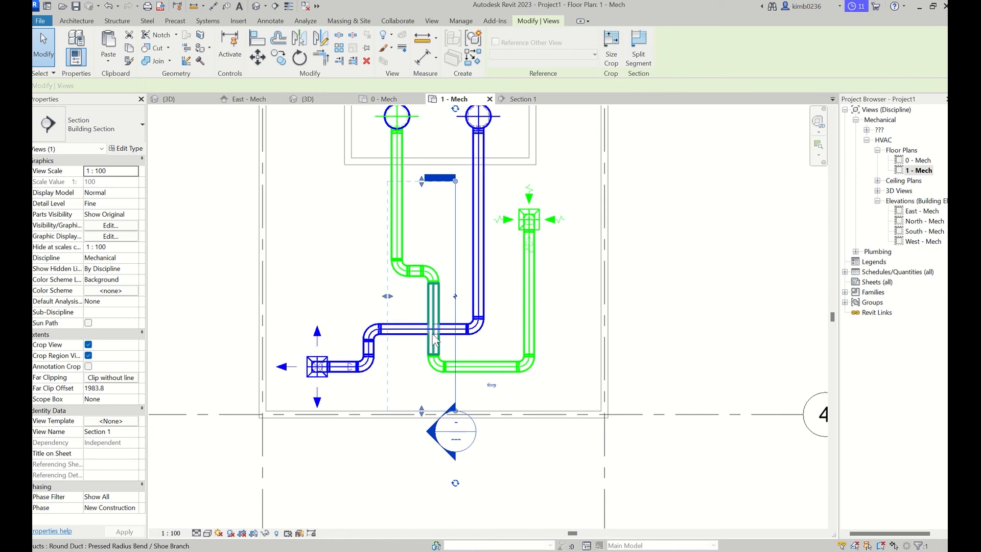
key(r)
key(o)
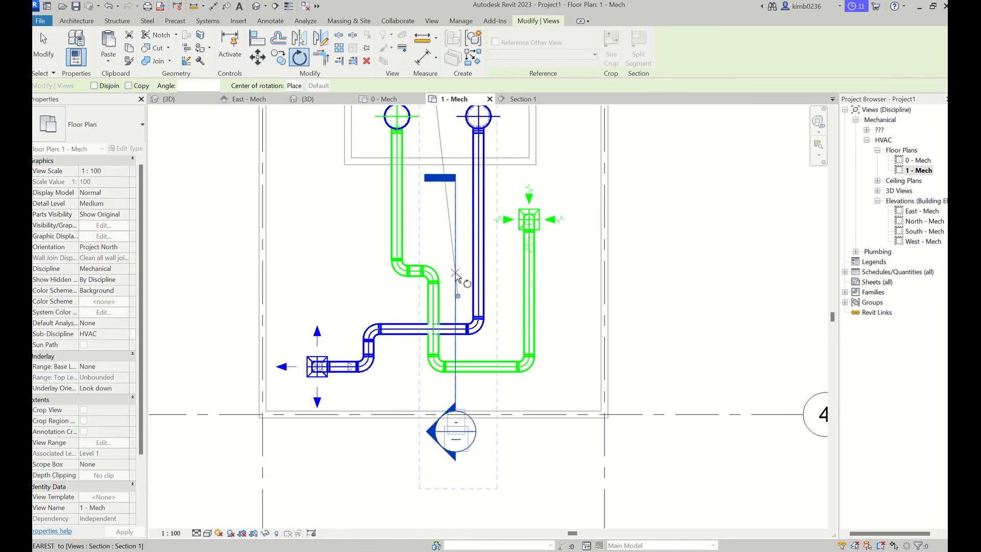
click(465, 204)
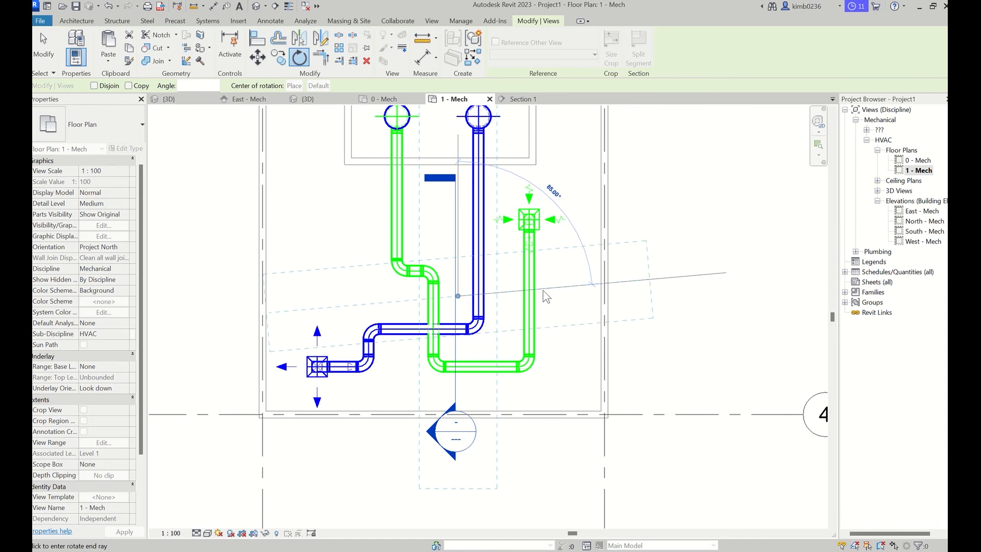
key(Return)
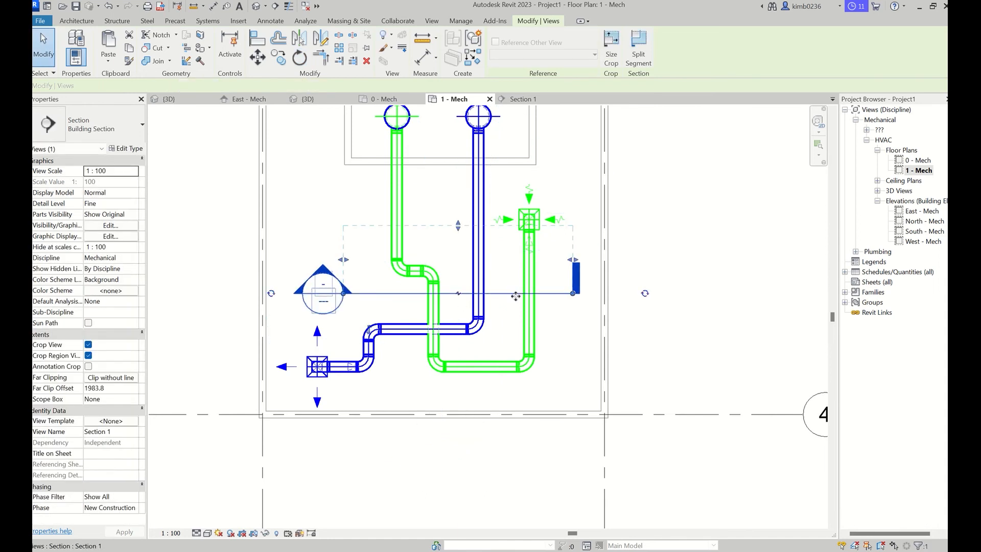
drag(518, 297, 505, 351)
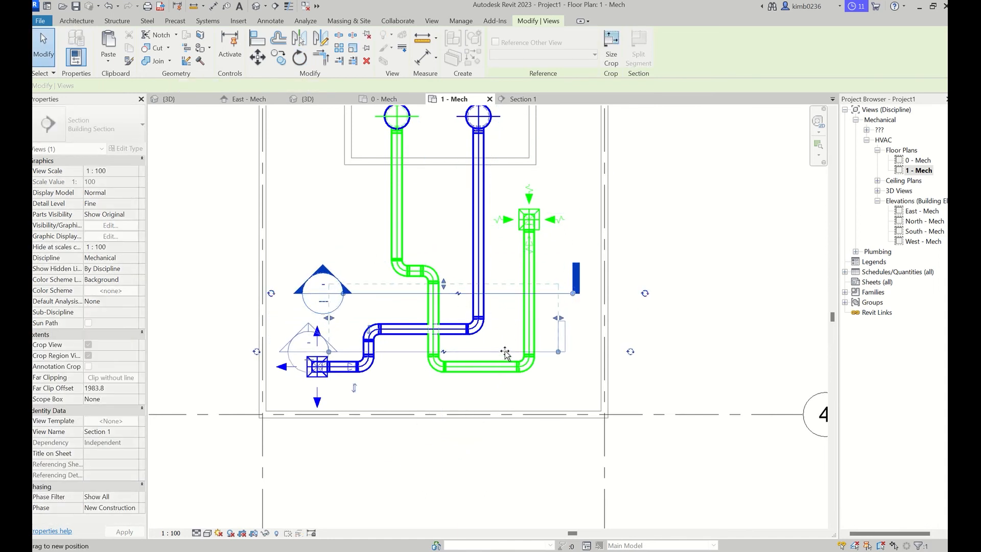
Split the Level 1 supply duct in Section 1 on both sides of the crossing extract duct and delete the middle piece
click(450, 334)
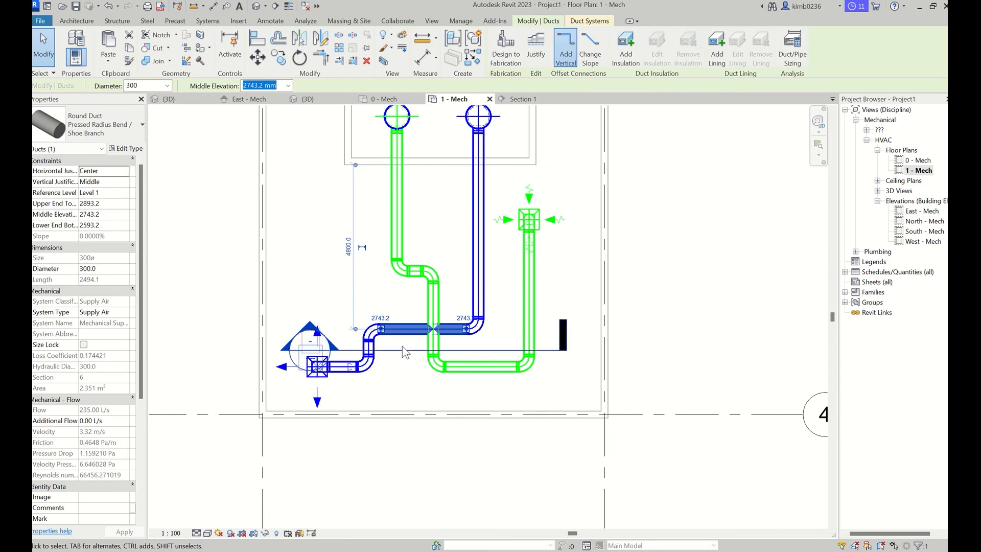
click(527, 99)
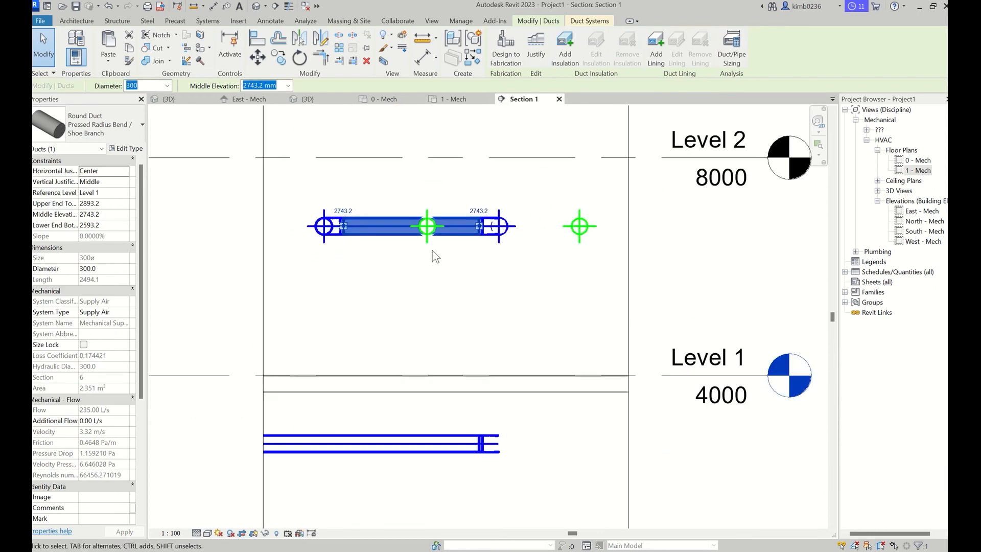
scroll(450, 241, up, 2)
click(457, 266)
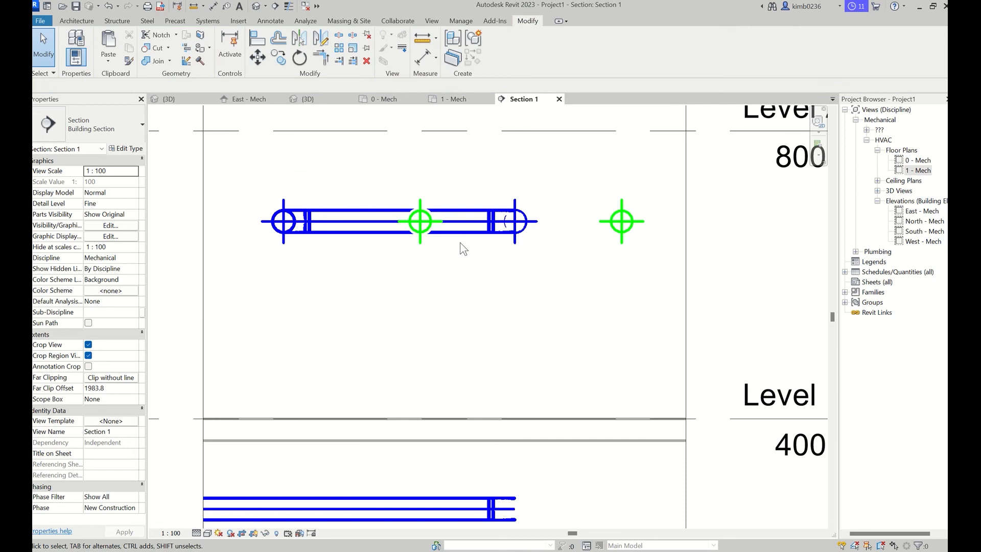
key(l)
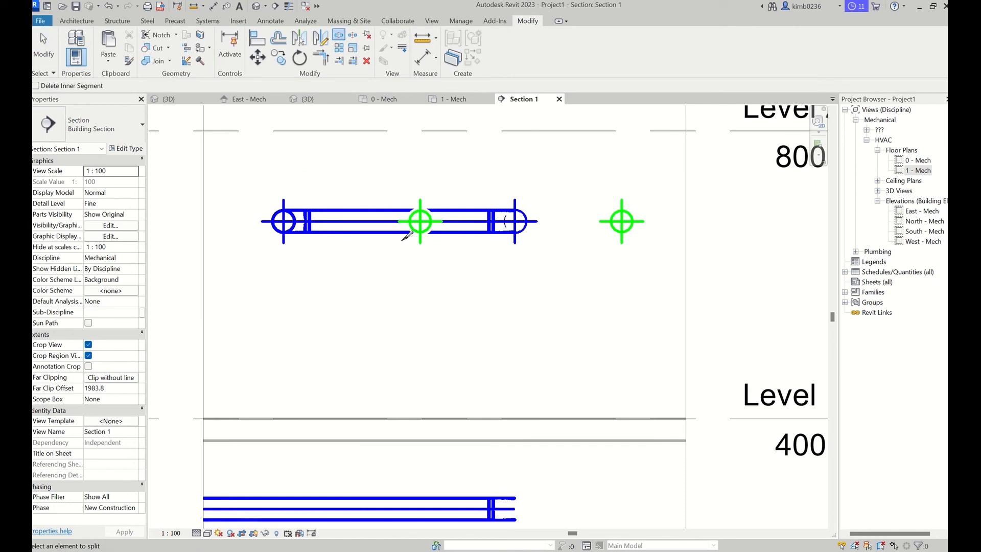
click(382, 219)
click(460, 220)
key(Escape)
click(449, 239)
key(Delete)
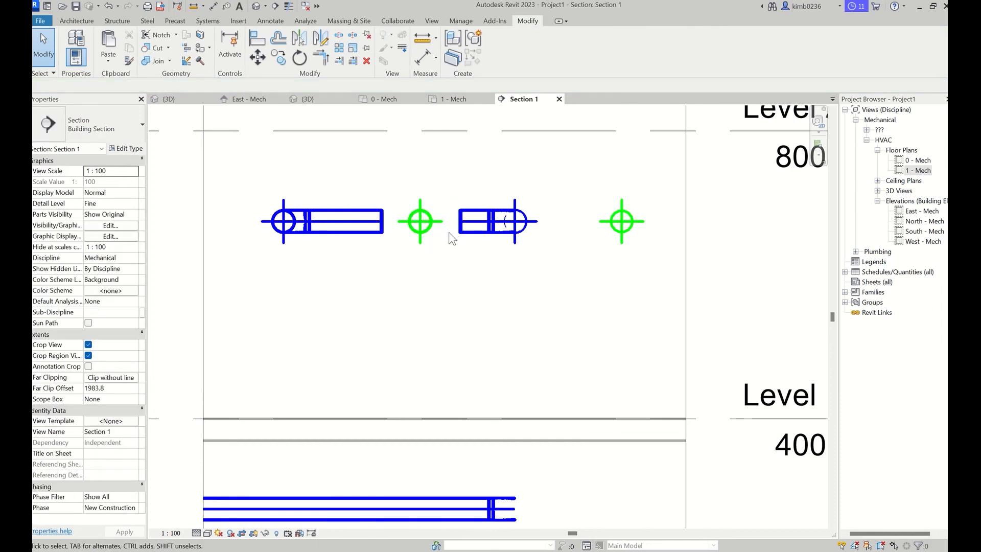
Delete the leftover round unions at both cut ends of the Level 1 supply duct
click(390, 233)
key(Escape)
click(459, 229)
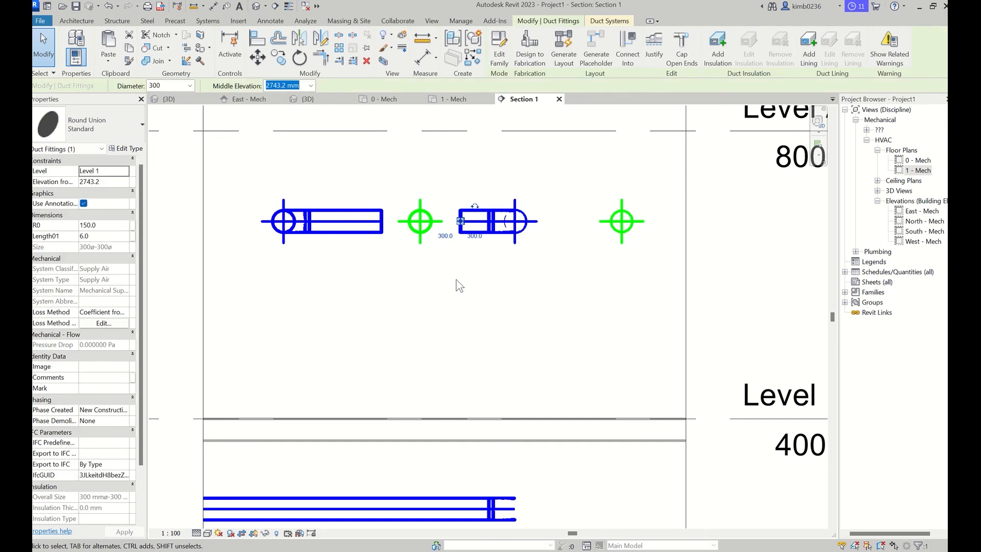
key(Escape)
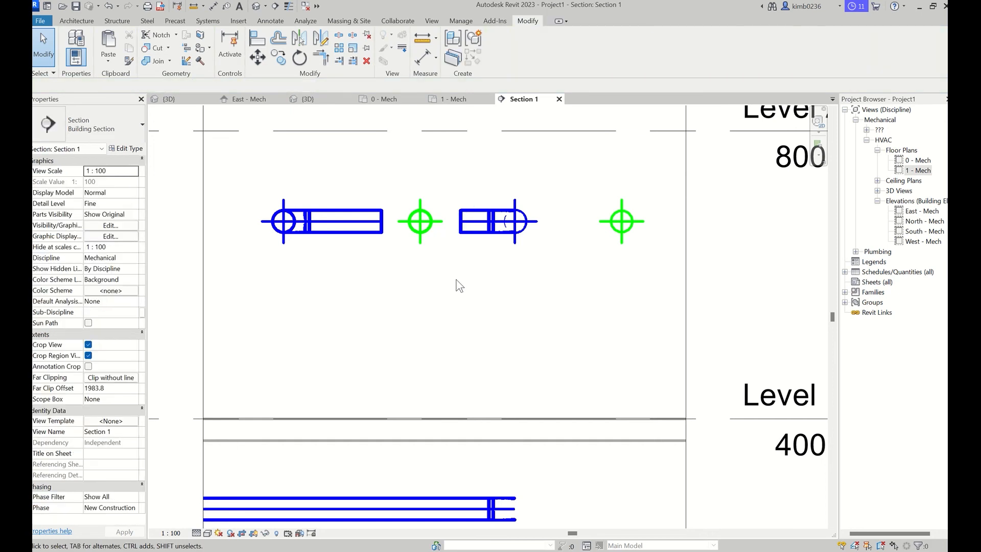
Bridge the gap with a 300 mm supply duct rising at 65° over the extract duct, level at 3377.6 mm, and dropping to the opposite end
click(364, 230)
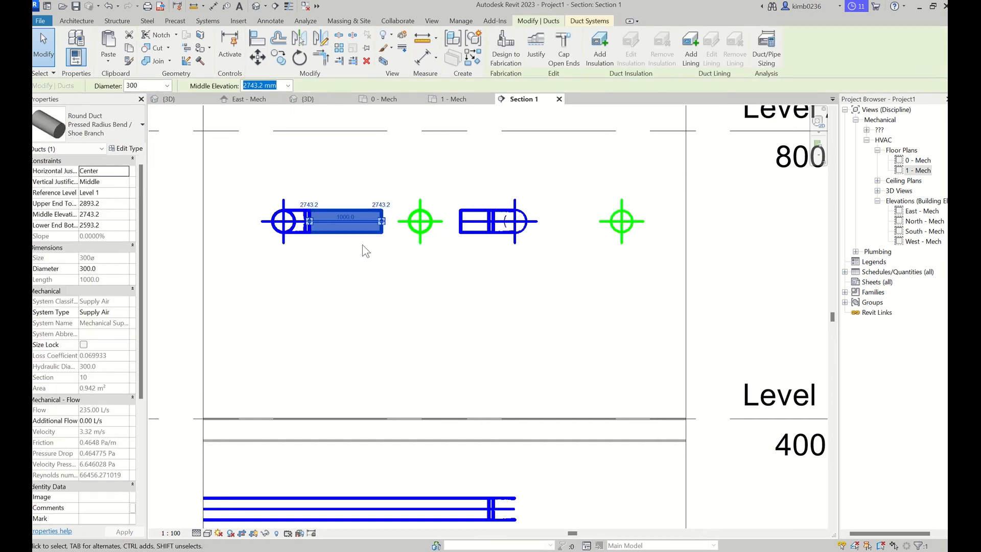
click(381, 221)
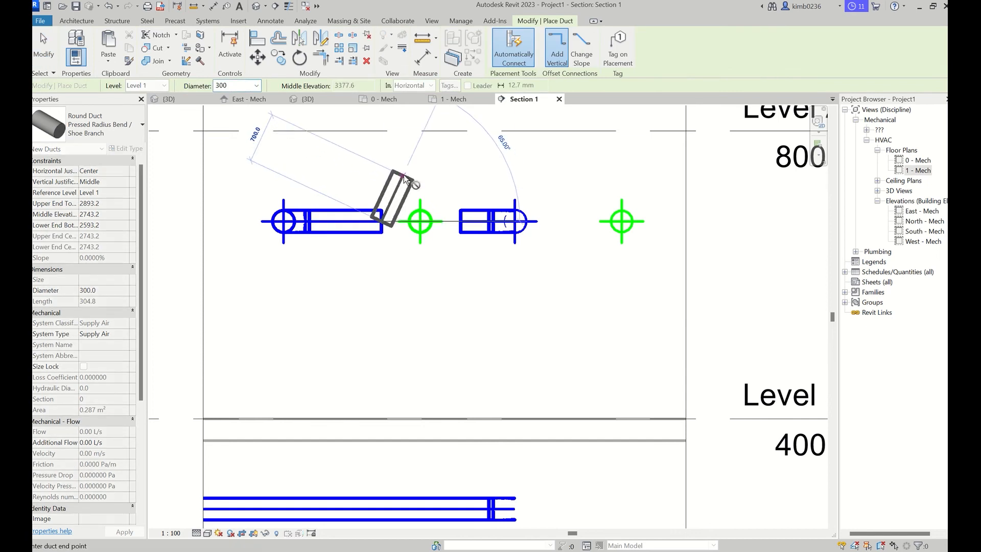
click(441, 175)
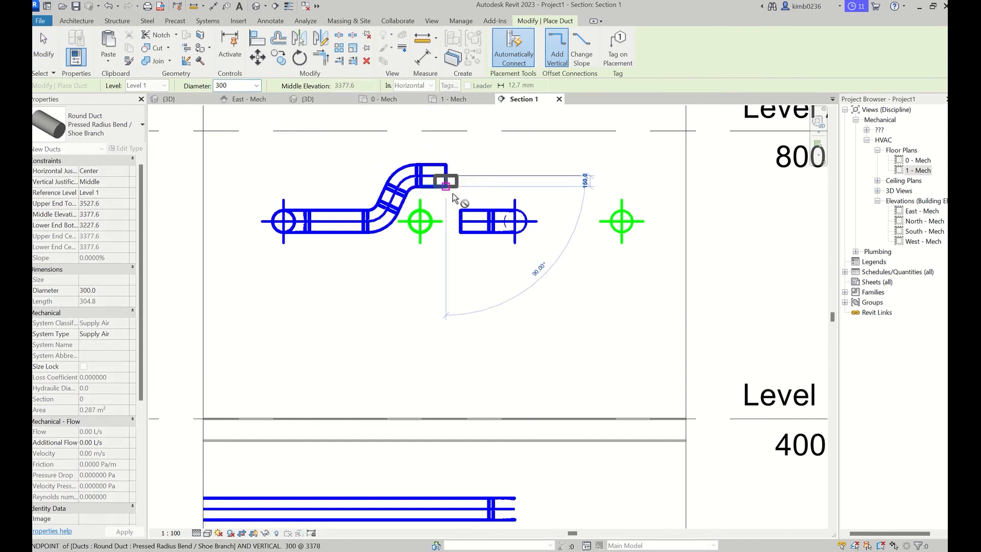
click(461, 221)
key(Escape)
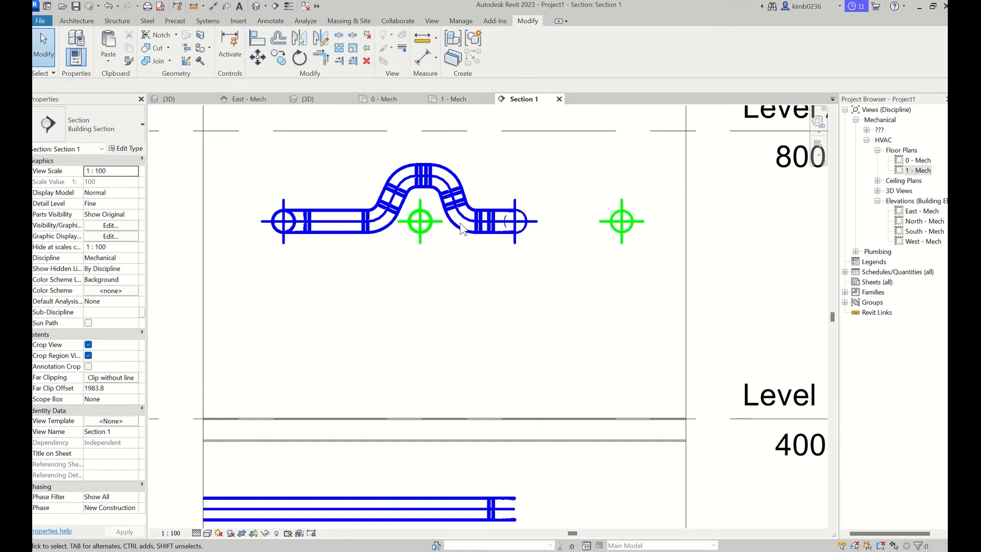
Turn on Thin Lines to display the new Level 1 bypass with fine line weights
scroll(424, 189, up, 3)
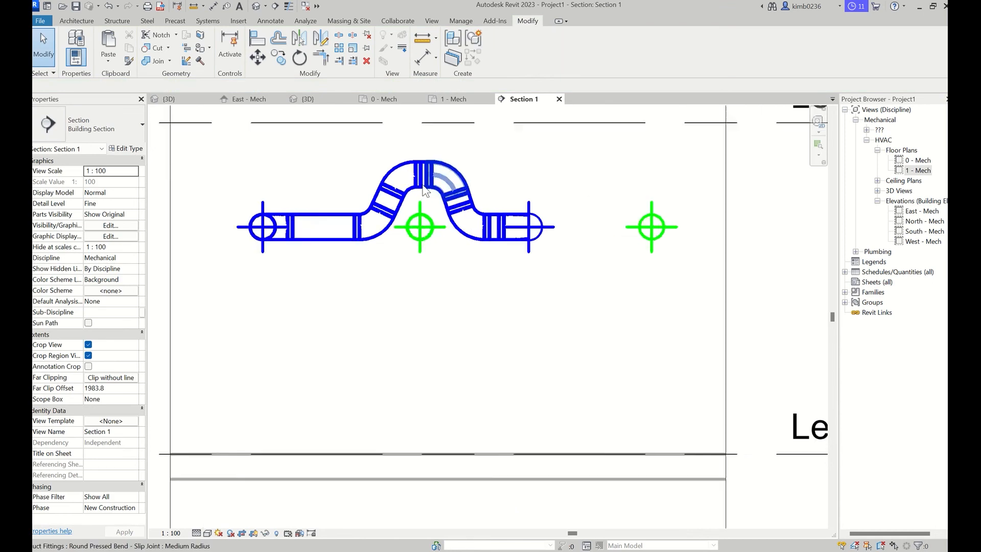
click(425, 198)
click(271, 84)
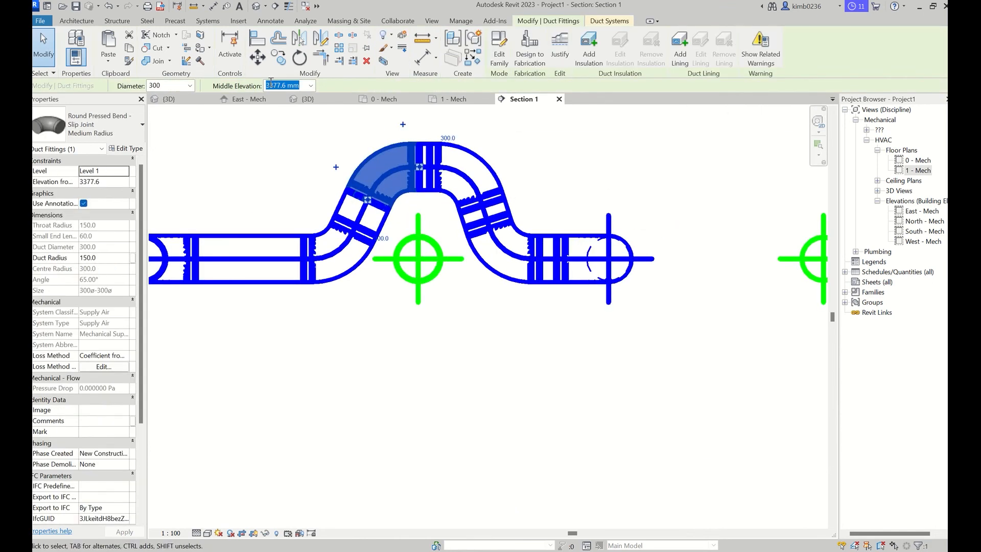
click(192, 109)
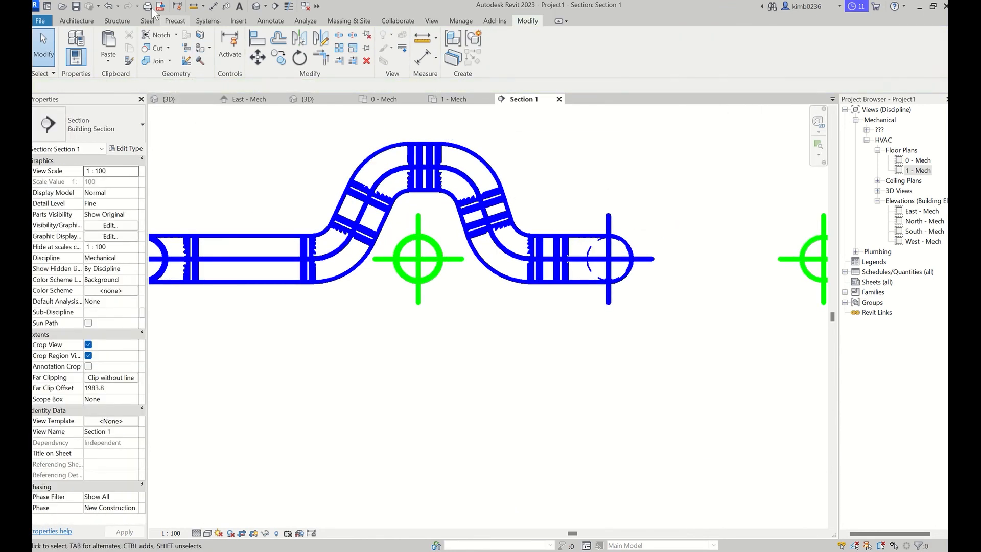
click(289, 6)
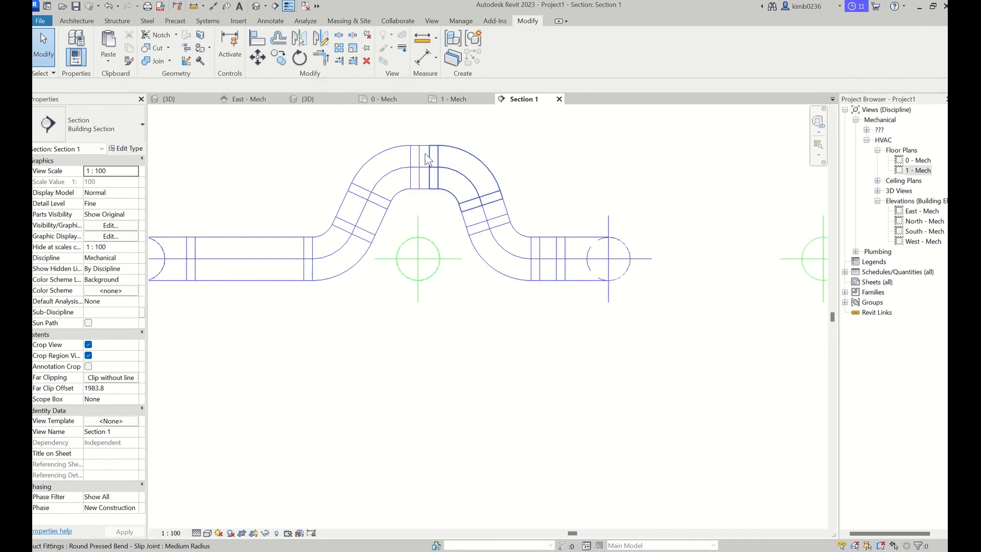
Nudge the Level 1 bypass's level top segment down in small increments towards the extract duct
scroll(427, 152, up, 2)
click(423, 211)
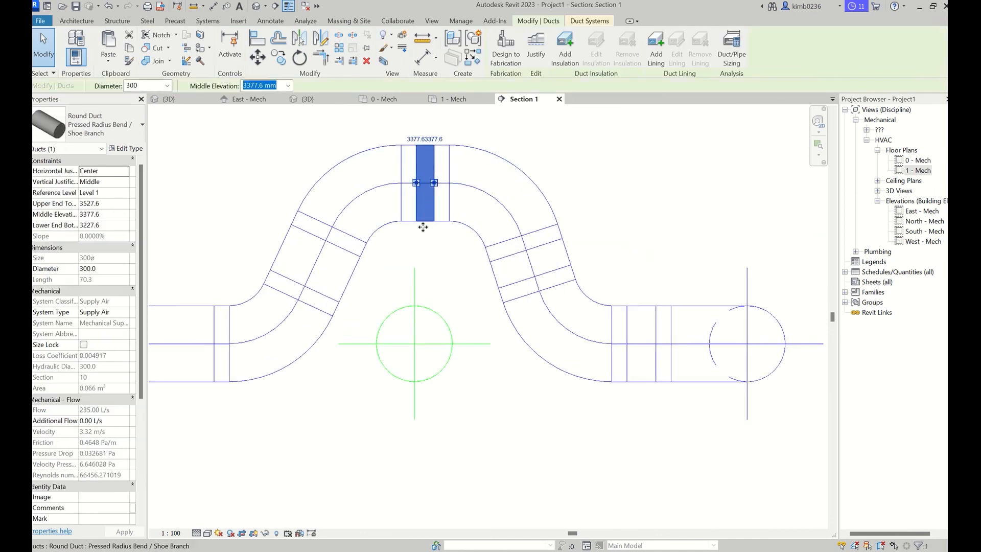
scroll(426, 236, down, 2)
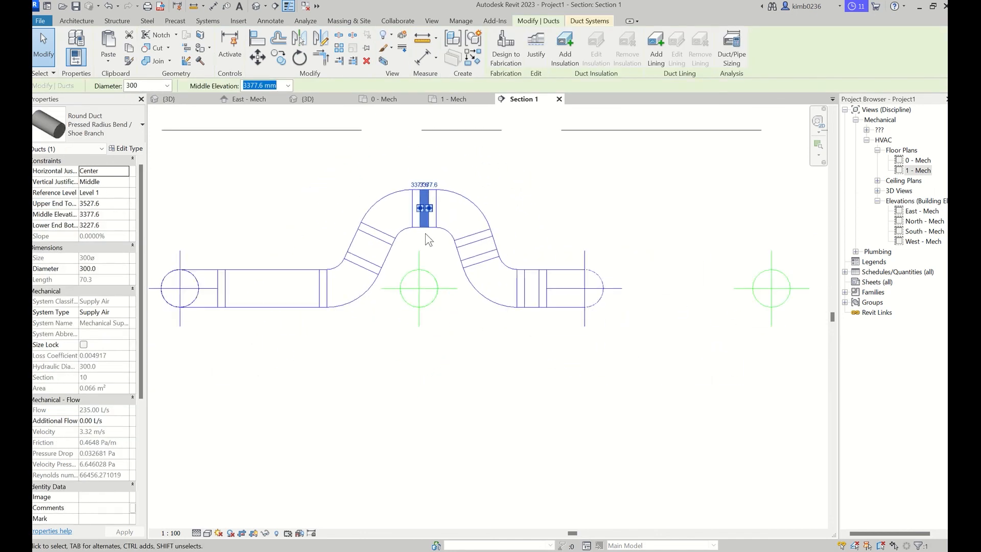
key(Down)
key(Down)
key(Down)
key(Down)
key(Down)
key(Down)
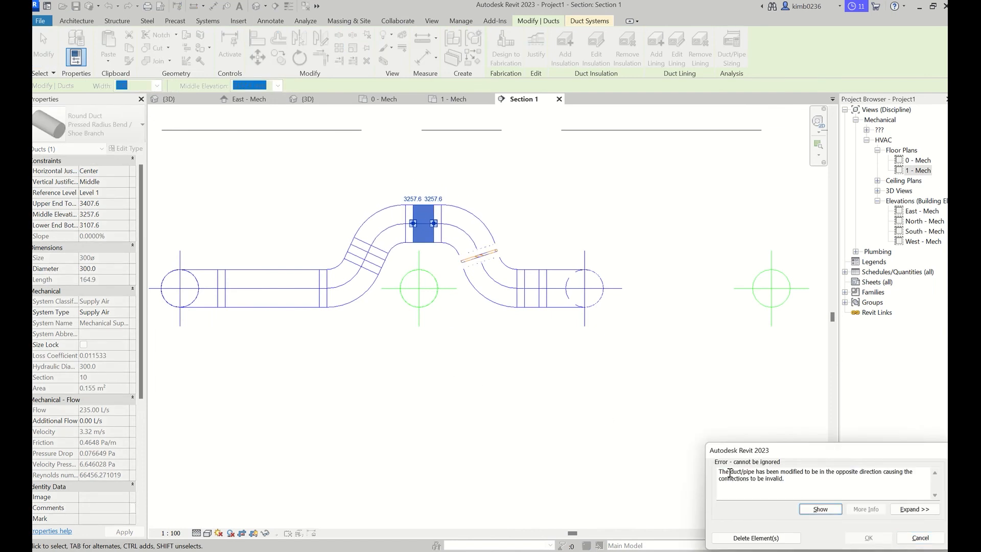
Show the duct segment behind the connection error and cancel the last nudge
click(820, 510)
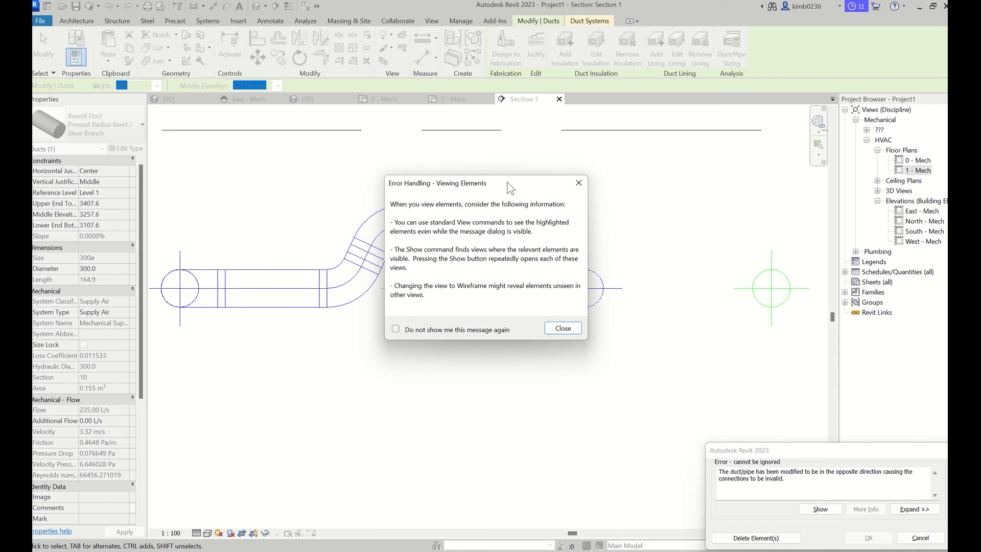
drag(509, 188, 572, 331)
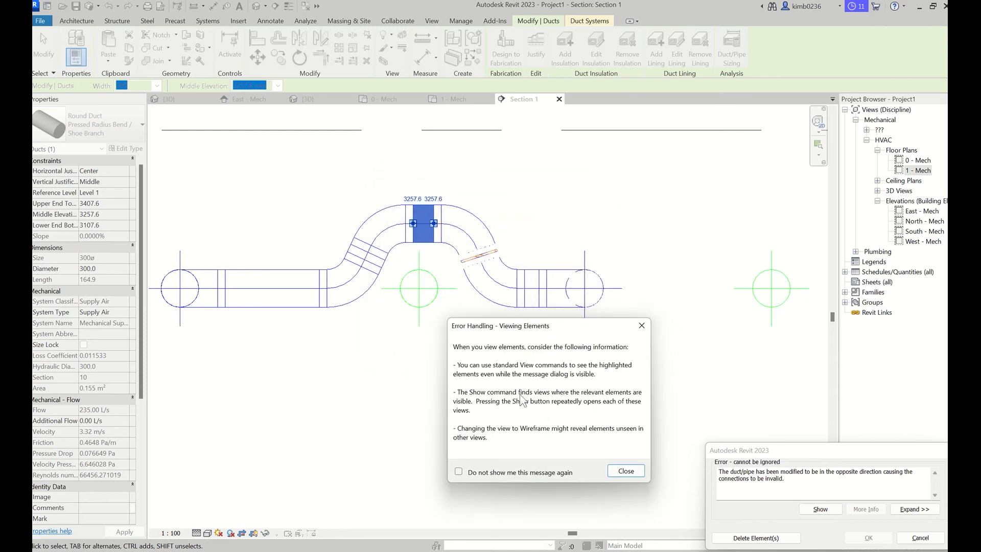
click(626, 472)
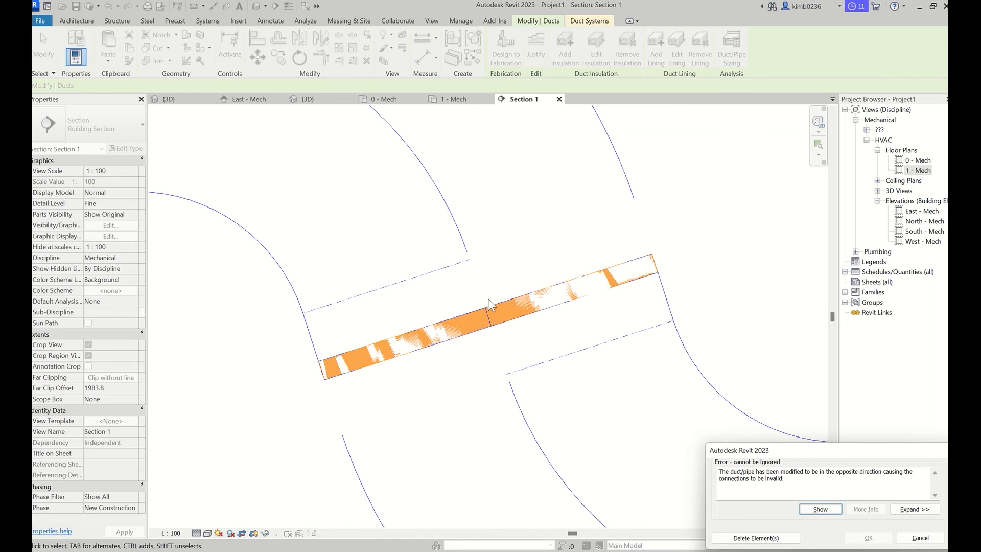
click(923, 539)
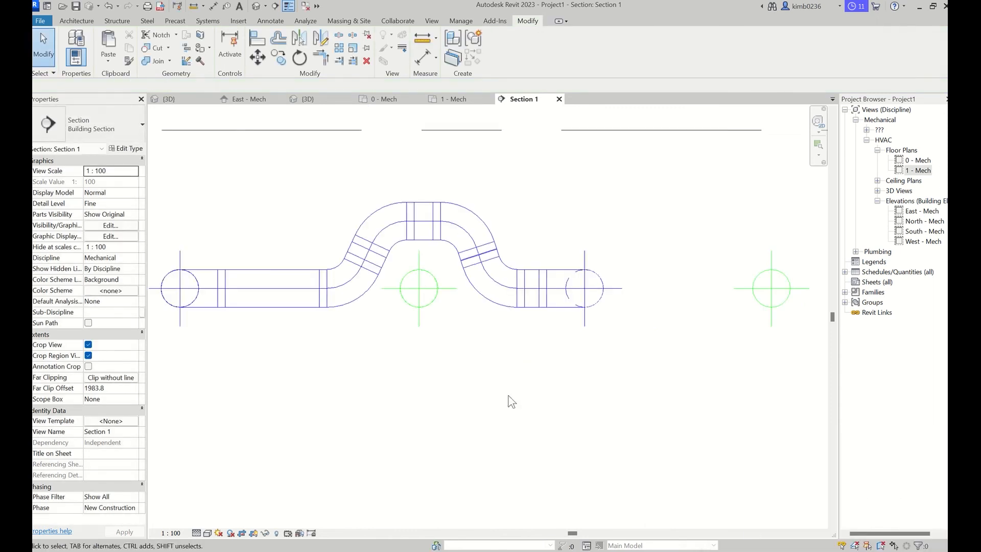
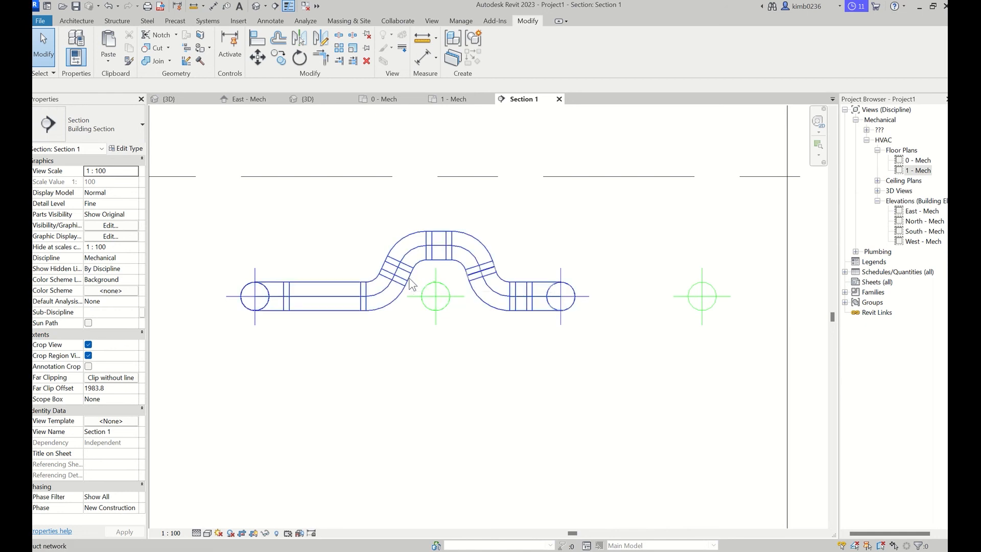
Nudge the Level 1 bypass's rising segment away from the extract duct and raise the level top segment to 3307.6 mm
scroll(408, 281, up, 3)
click(400, 276)
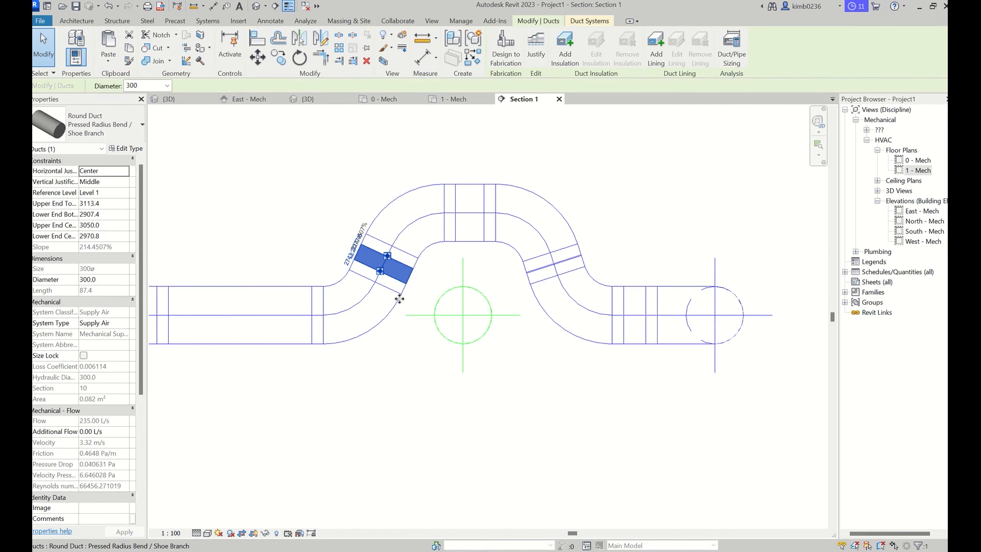
key(Left)
key(Left)
key(Left)
key(Left)
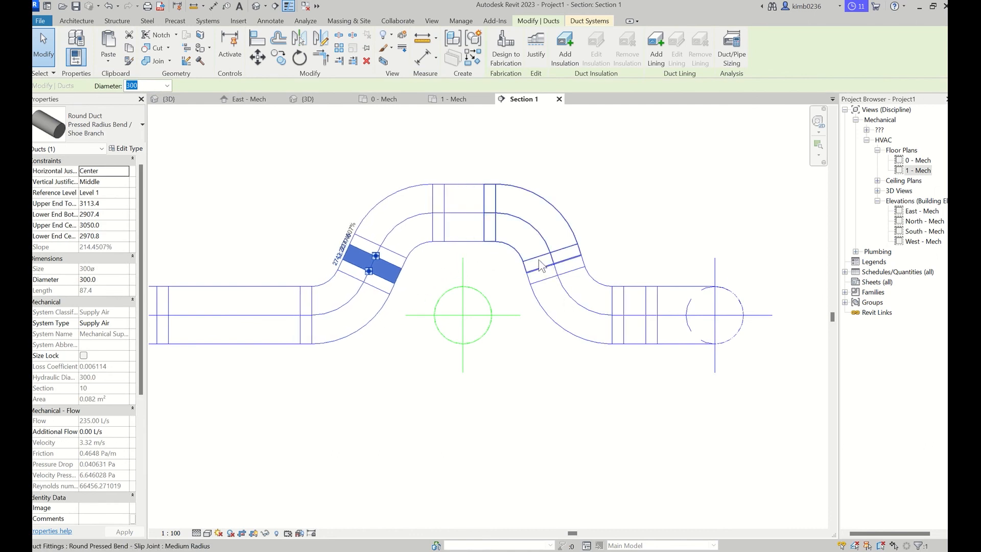
click(474, 243)
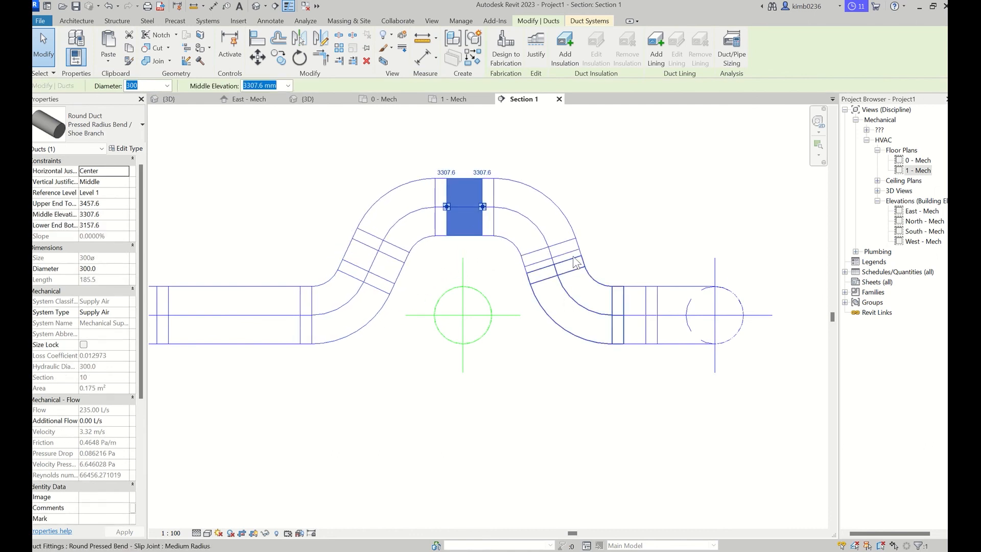
Nudge the bypass's descending segment away from the extract duct and raise the level top segment to 3328.1 mm
scroll(581, 259, up, 2)
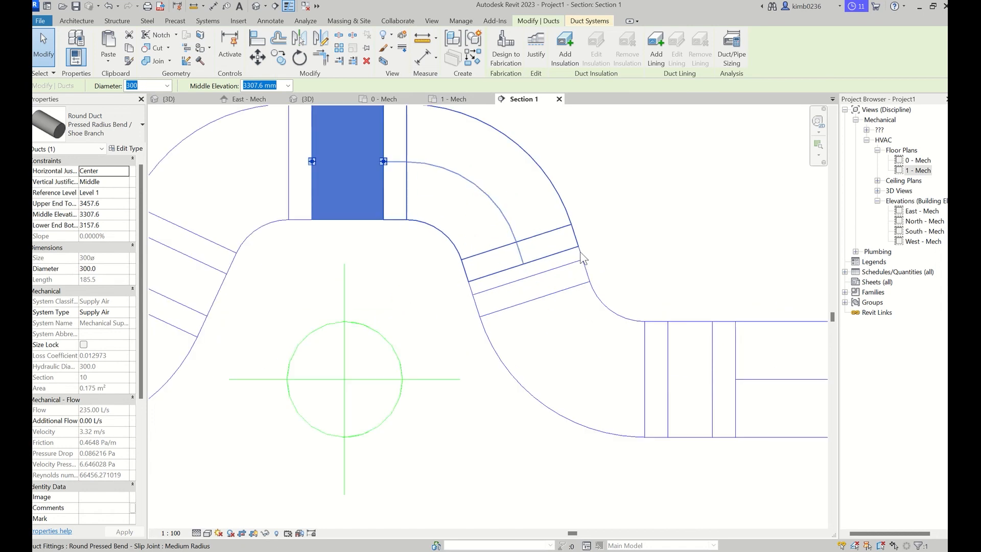
click(489, 290)
drag(490, 289, 501, 289)
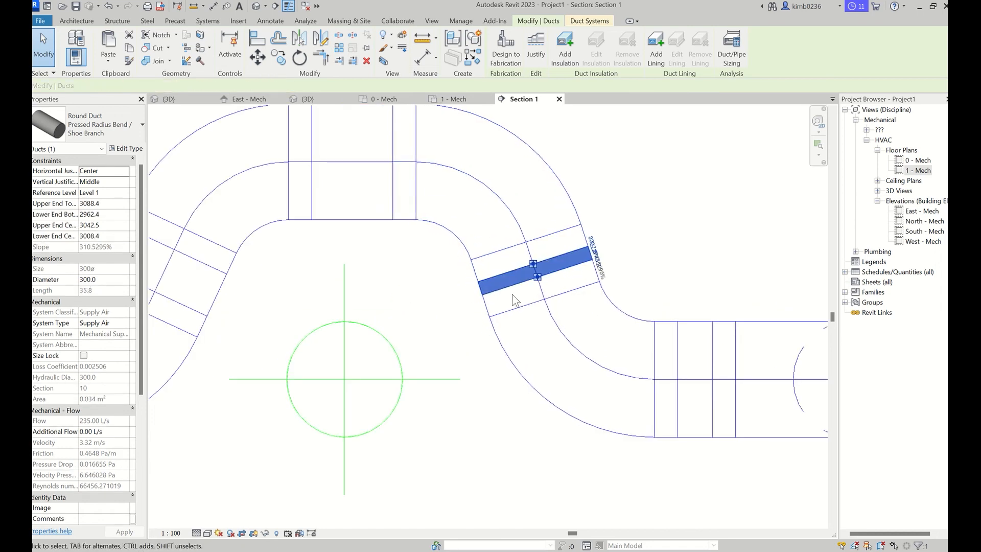
scroll(476, 280, down, 1)
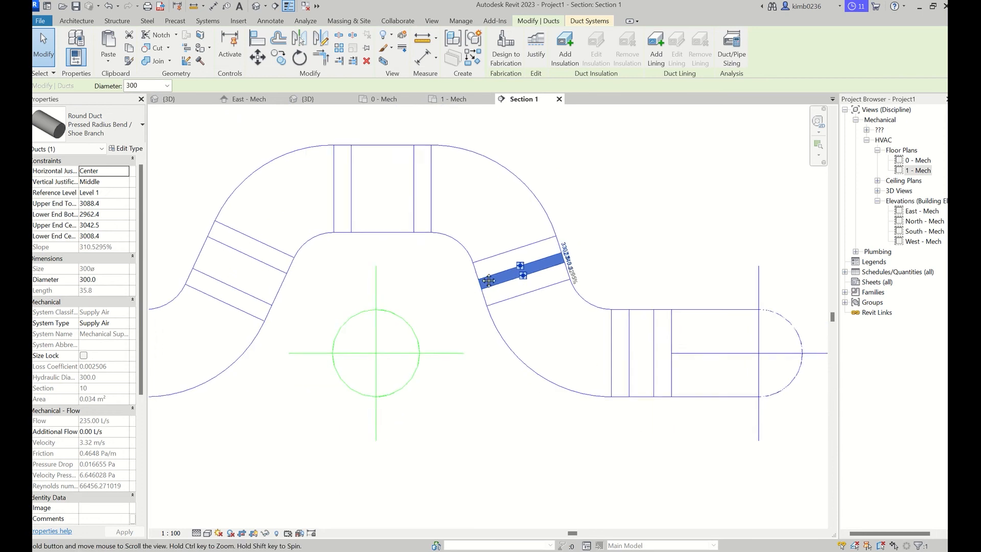
middle_drag(489, 281, 560, 273)
click(454, 225)
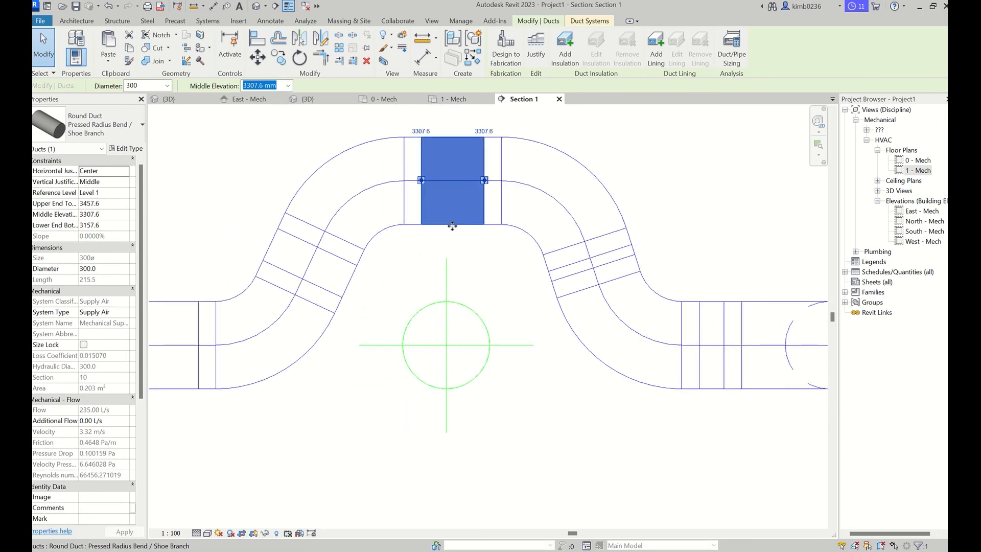
mouse_move(451, 240)
mouse_down()
mouse_move(432, 482)
mouse_move(431, 169)
mouse_move(431, 208)
mouse_move(450, 251)
mouse_up()
key(Escape)
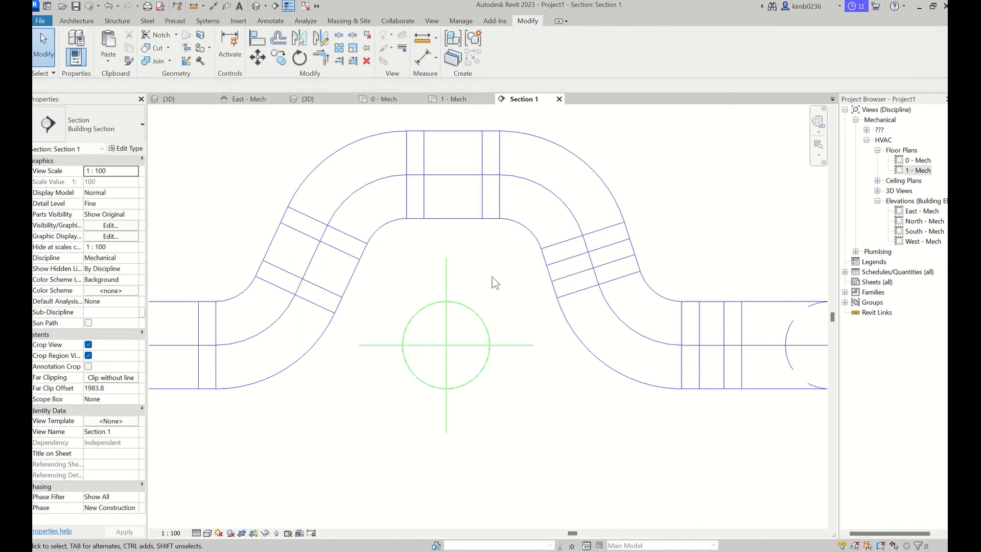
Nudge both sloped bypass segments inward towards the extract duct and lower the level top segment to 3298.1 mm
scroll(468, 220, down, 2)
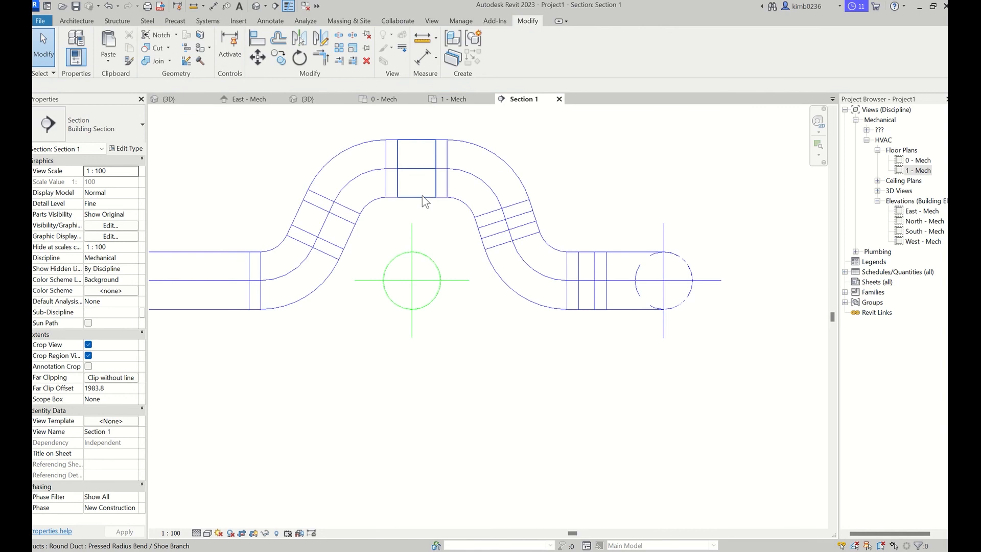
click(420, 198)
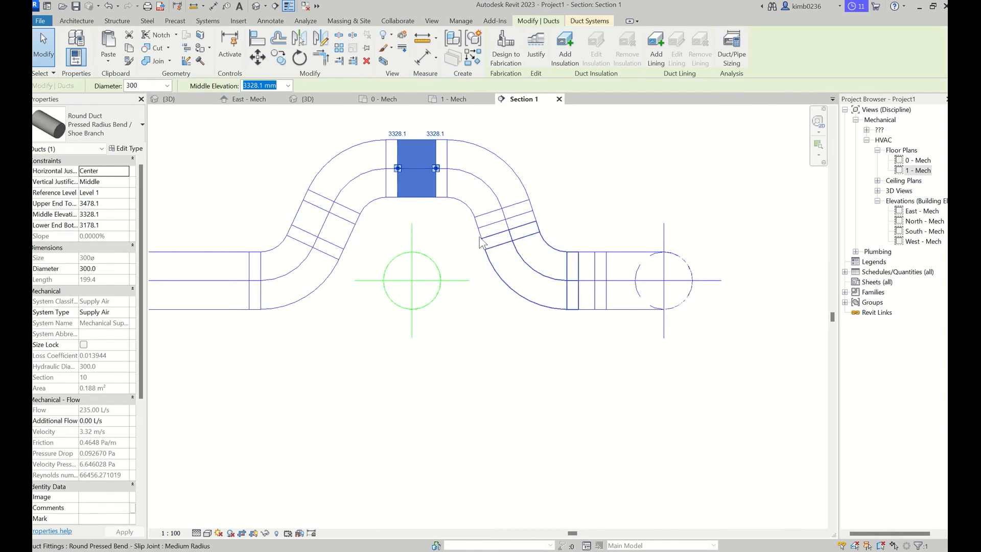
click(353, 245)
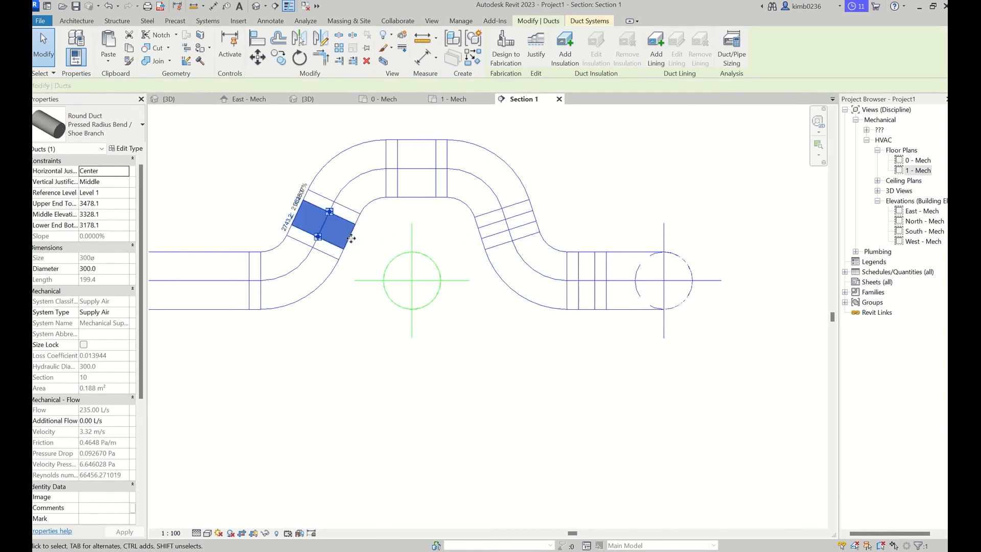
click(479, 239)
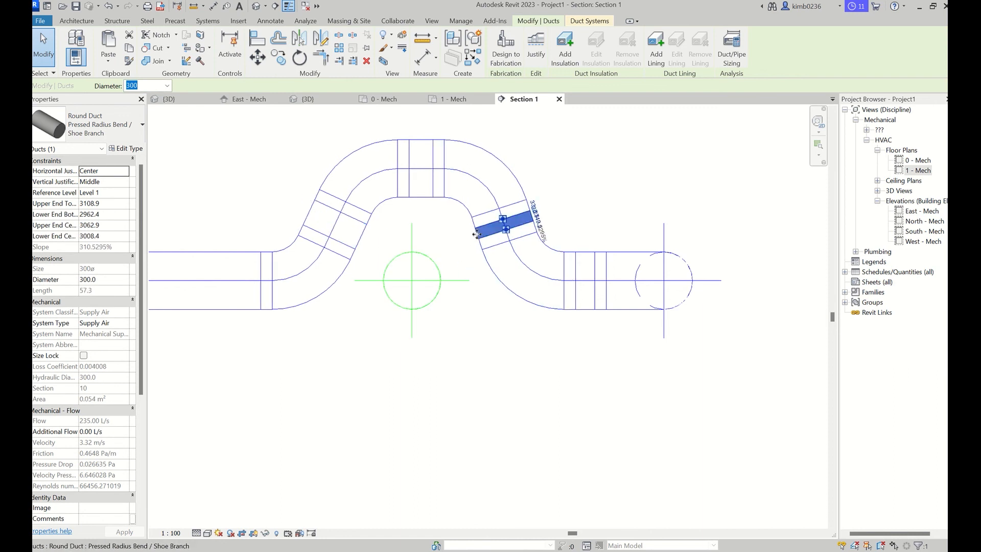
click(425, 203)
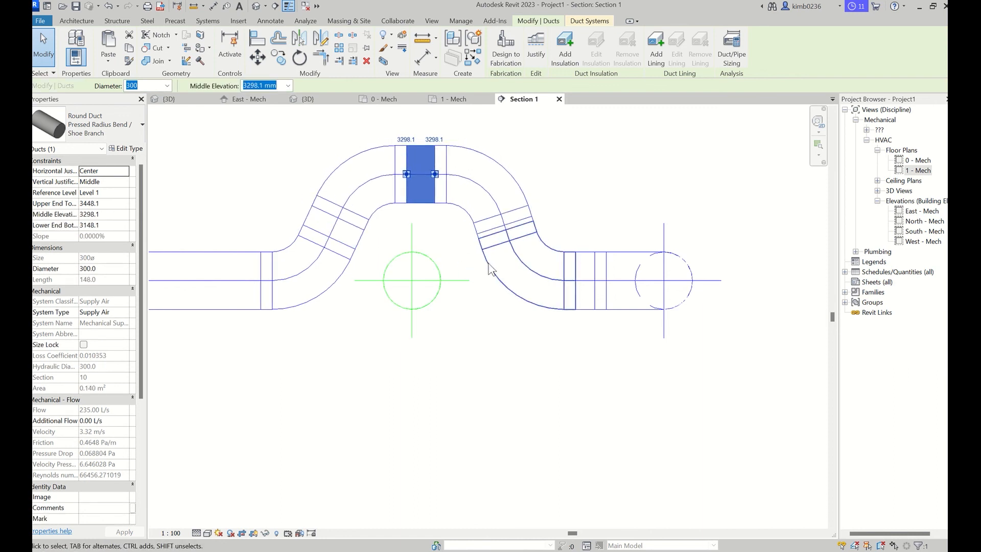
scroll(424, 232, down, 3)
click(313, 195)
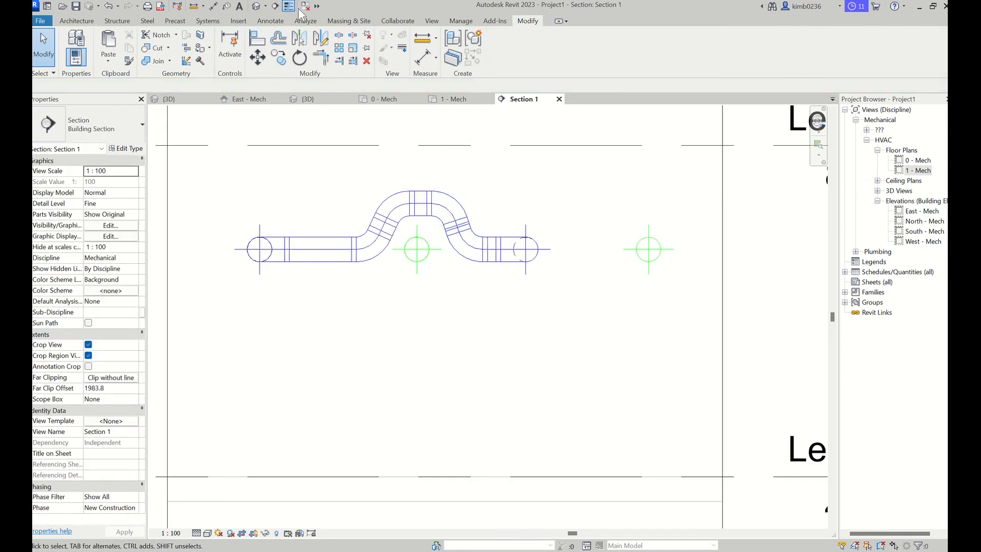
In the 3D view of the duct systems, turn off Thin Lines and set the detail level to Fine
click(307, 99)
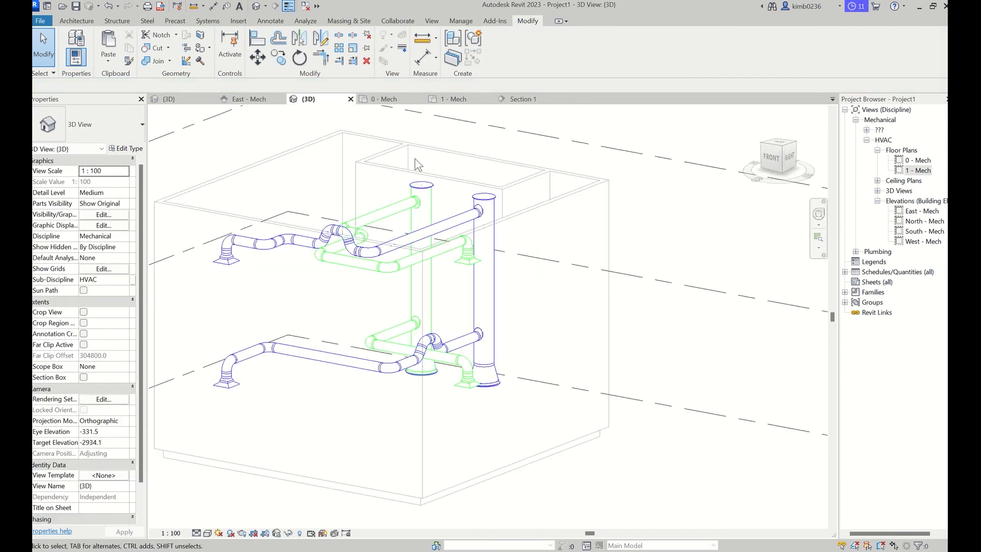
scroll(400, 328, up, 3)
shift+middle_drag(382, 293, 588, 302)
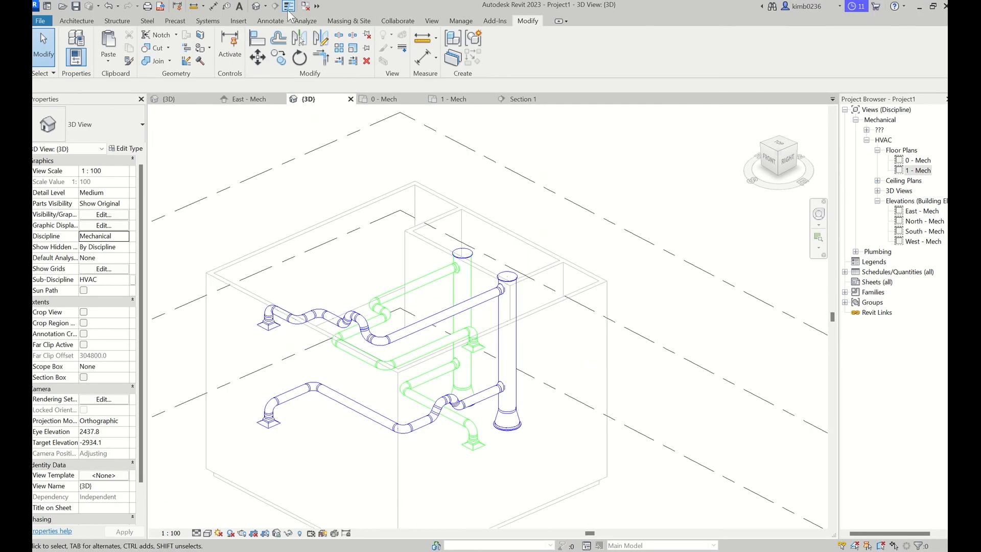
click(289, 9)
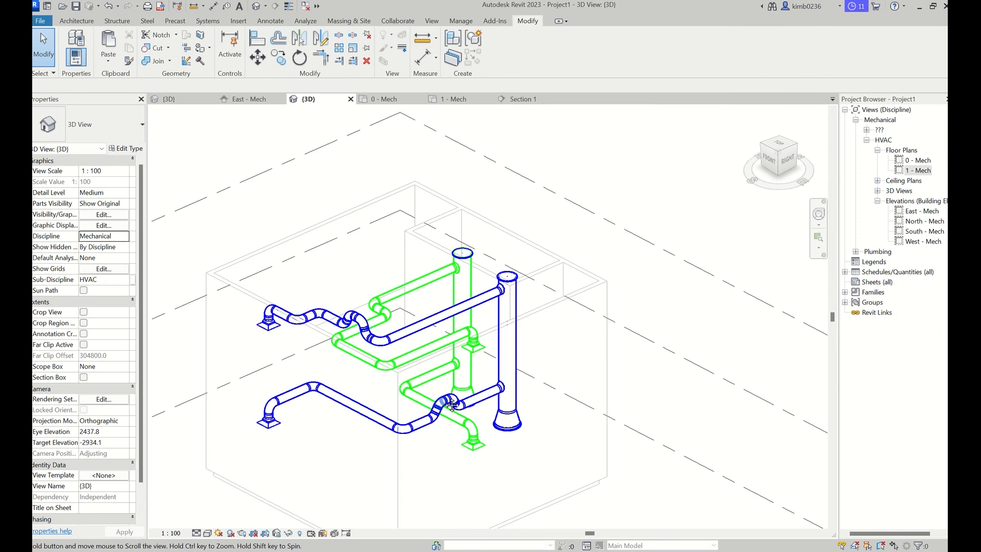
middle_drag(439, 402, 460, 371)
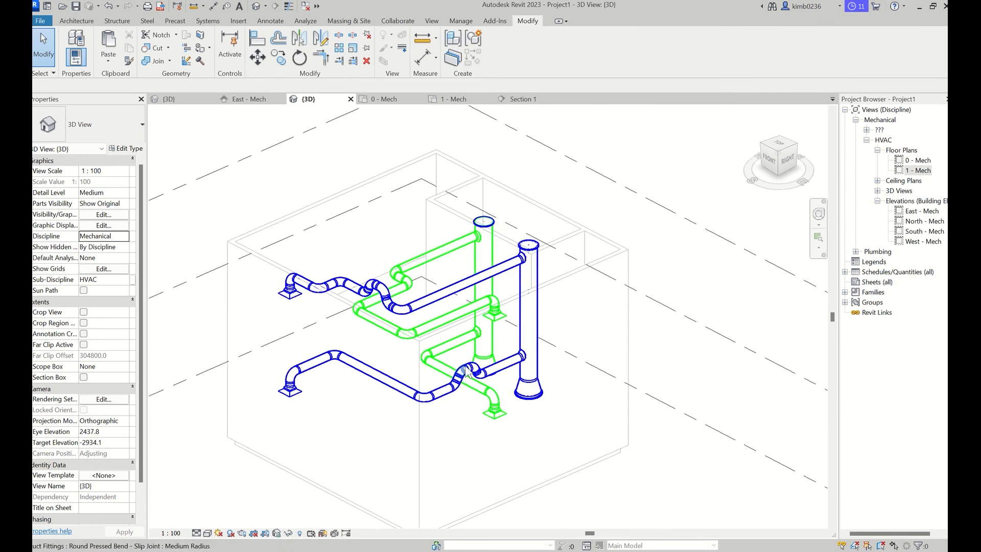
click(195, 533)
click(207, 522)
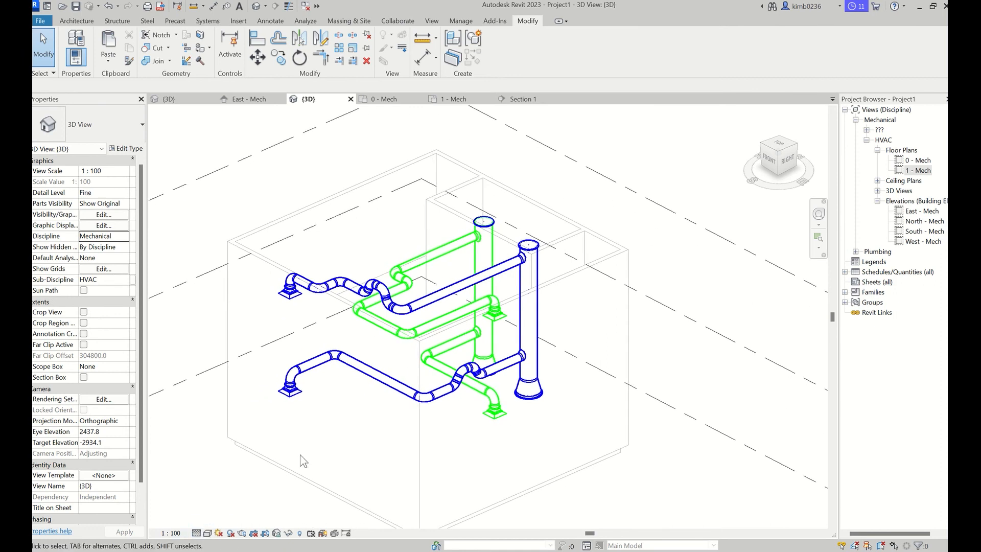
Display the 3D view in the Shaded style with Thin Lines on and inspect the duct runs and risers
click(208, 533)
click(225, 504)
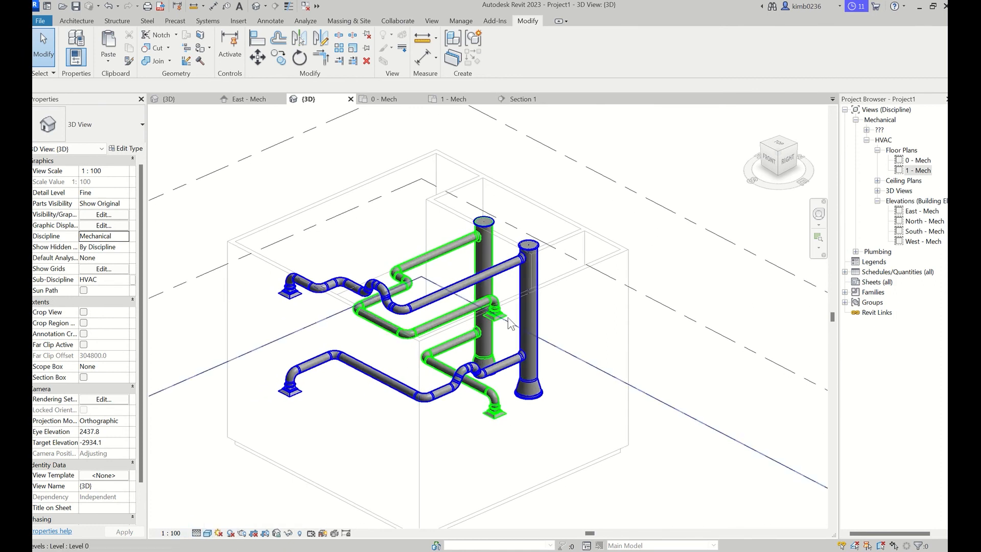
scroll(538, 332, up, 3)
shift+middle_drag(538, 334, 431, 330)
click(289, 6)
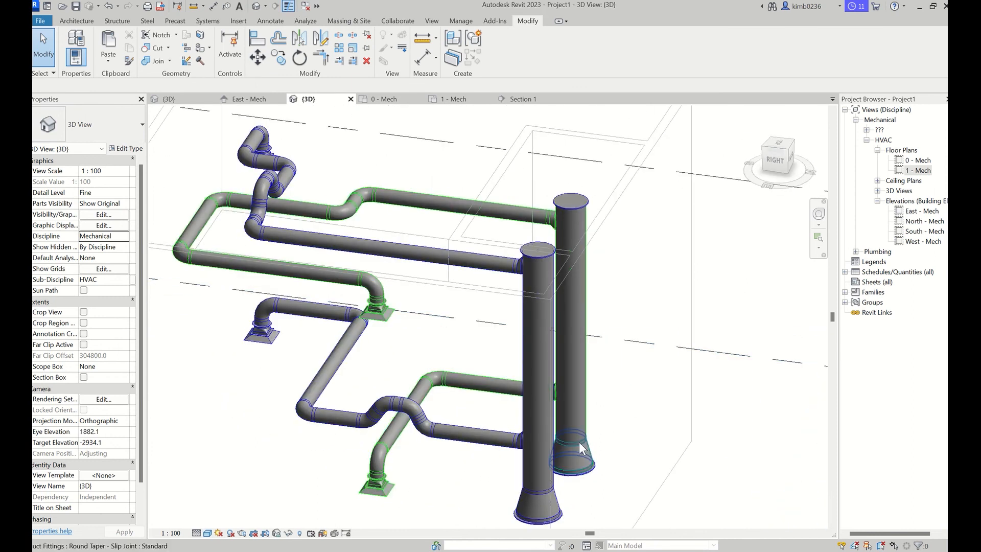
shift+middle_drag(629, 416, 742, 395)
scroll(604, 368, down, 2)
middle_drag(604, 368, 607, 315)
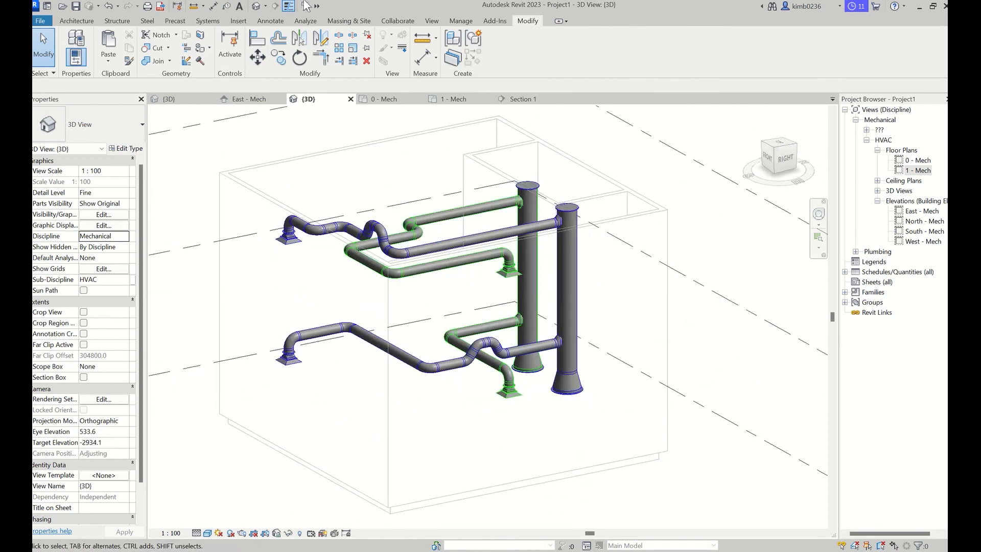
Turn off Thin Lines and return the 3D view's visual style to Hidden Line
click(288, 6)
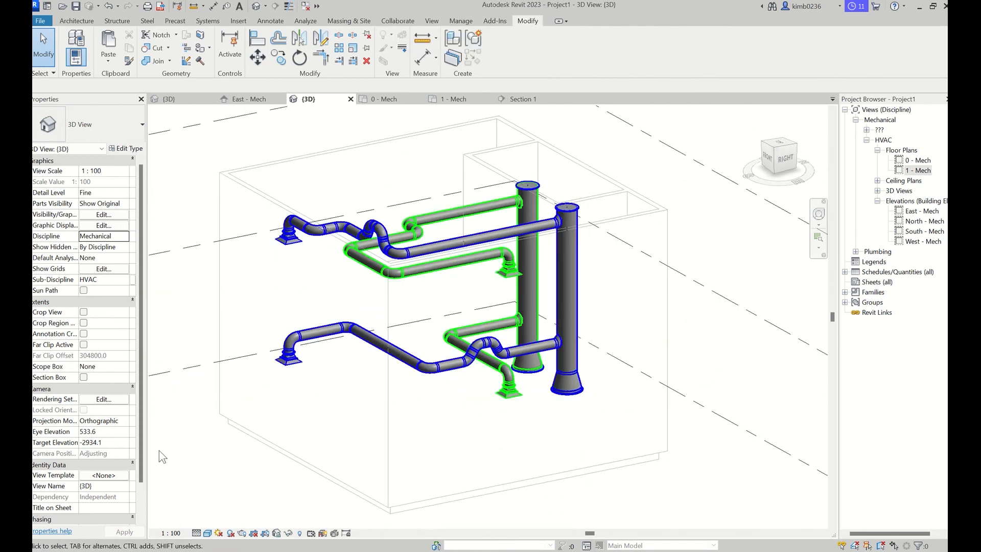
click(208, 533)
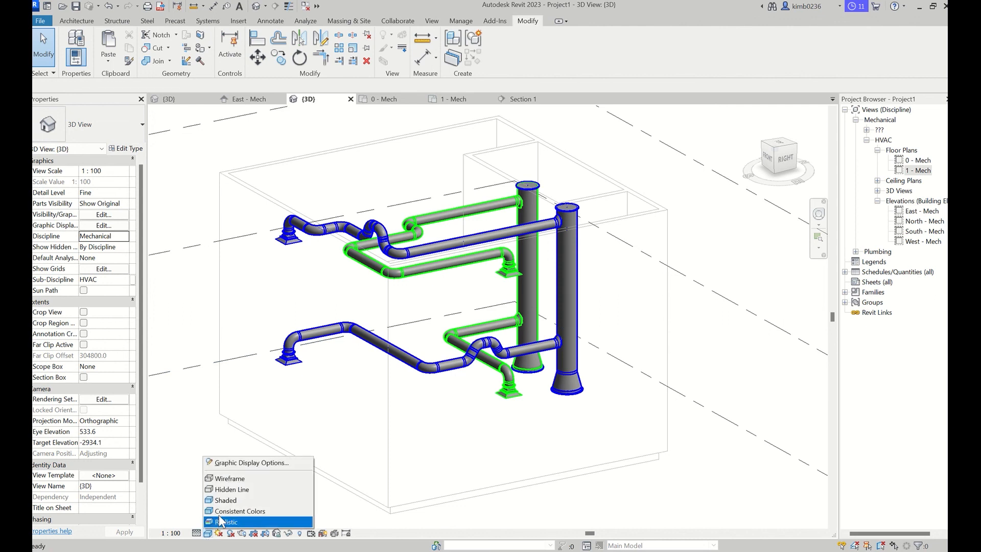
click(247, 489)
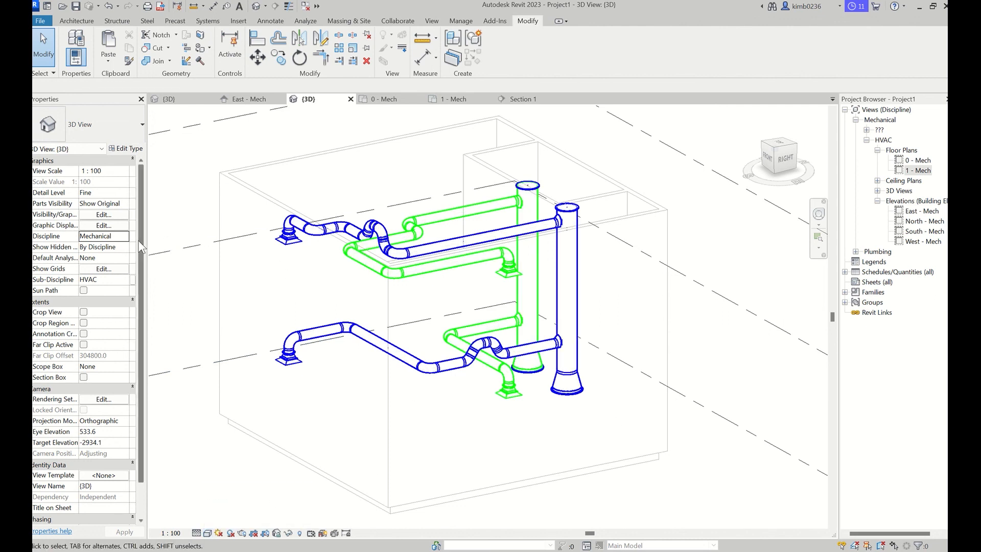
Set the 3D view's discipline to Coordination and temporarily hide the exterior wall on the Right face to expose the ducts and shaft
click(124, 237)
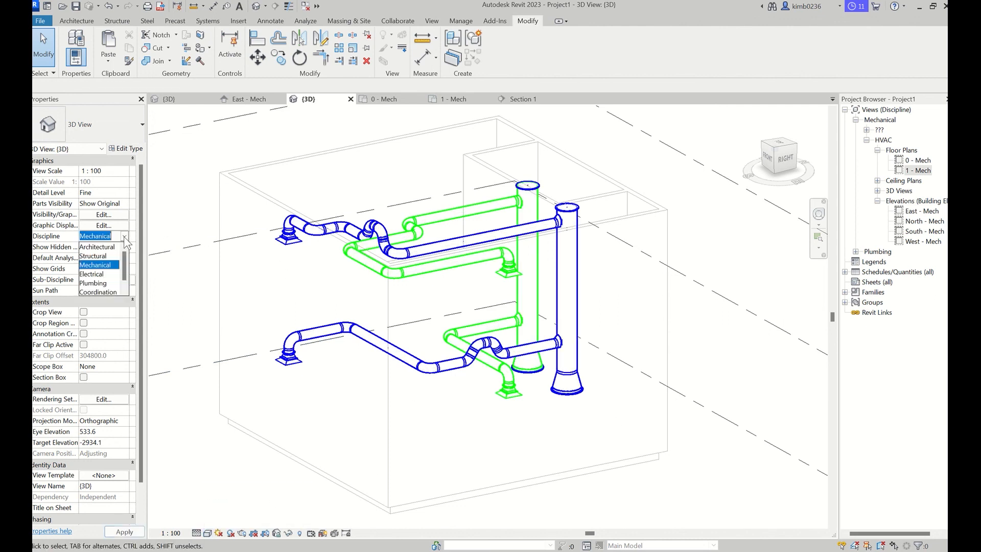
click(111, 292)
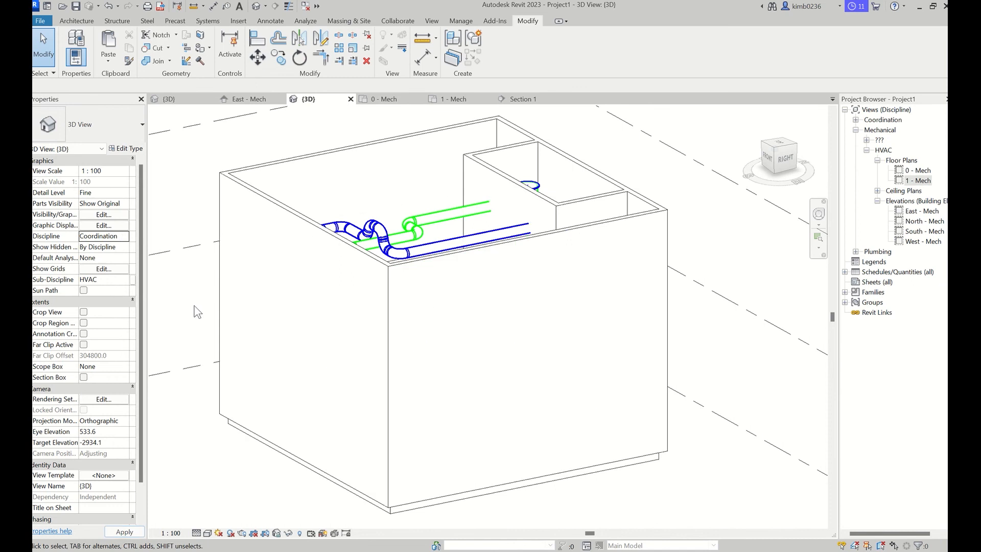
shift+middle_drag(513, 250, 461, 246)
click(474, 313)
key(h)
key(h)
shift+middle_drag(437, 237, 533, 270)
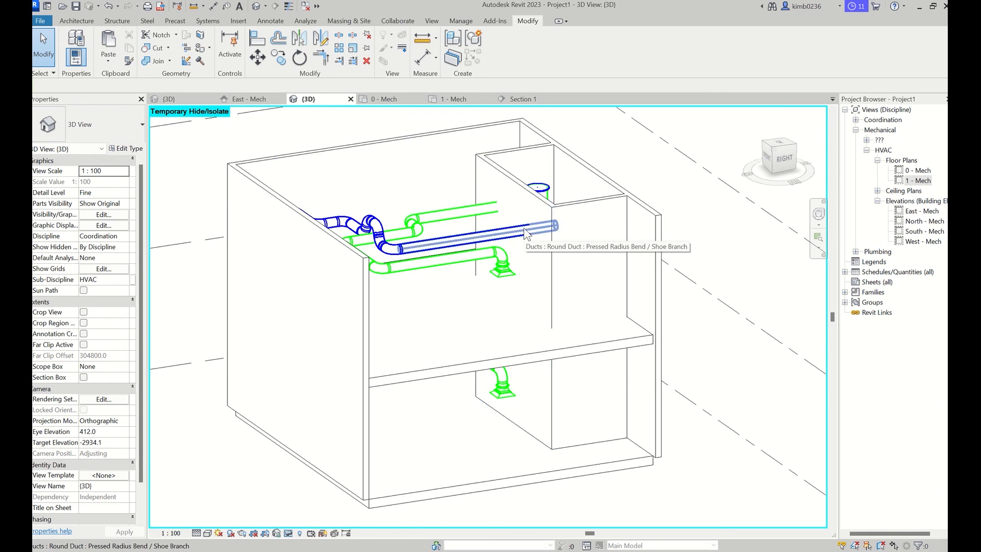
scroll(527, 233, up, 4)
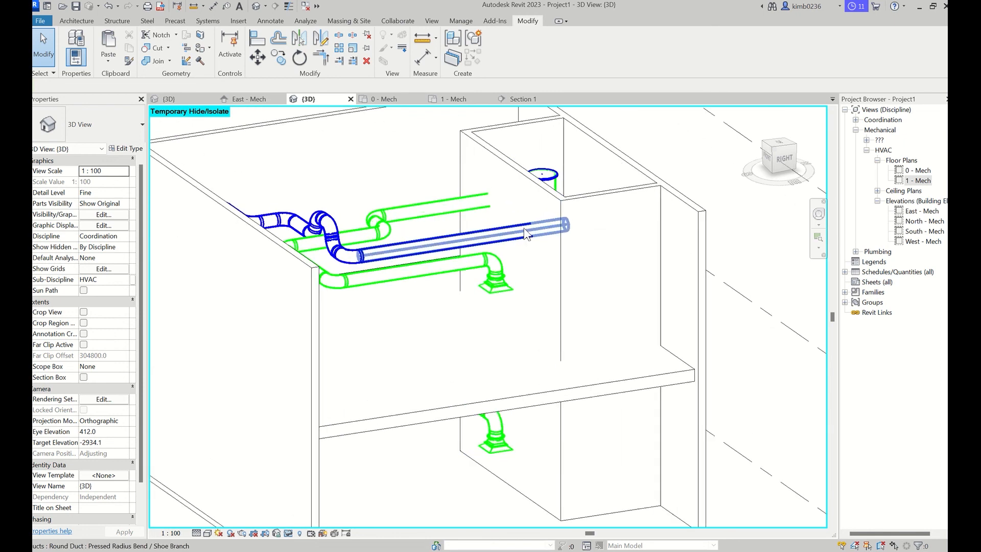
Move the section line on the 1 - Mech plan to just in front of the shaft wall and open Section 1
click(549, 188)
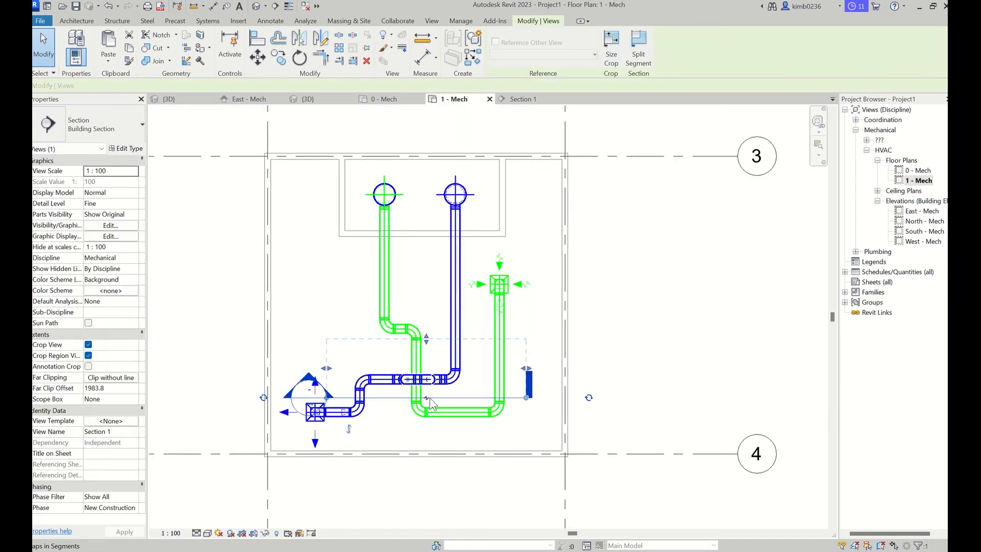
drag(443, 399, 435, 264)
scroll(437, 264, up, 1)
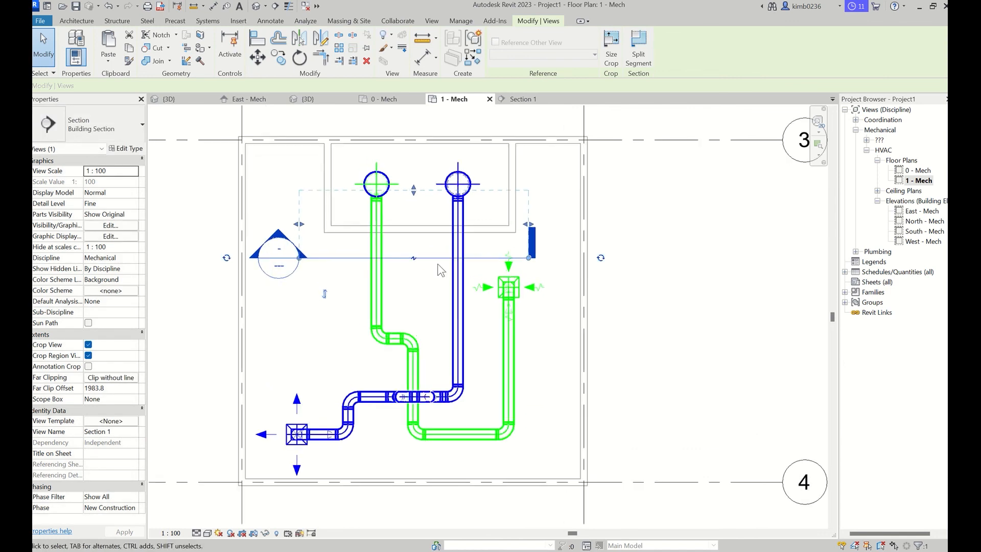
click(521, 99)
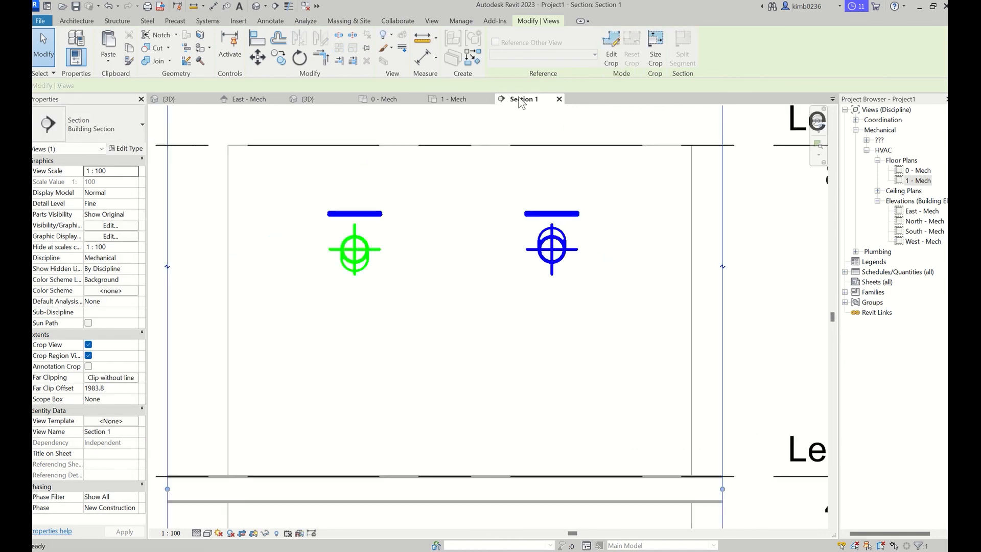
Set the discipline of the Section 1 view to Coordination
scroll(403, 173, down, 3)
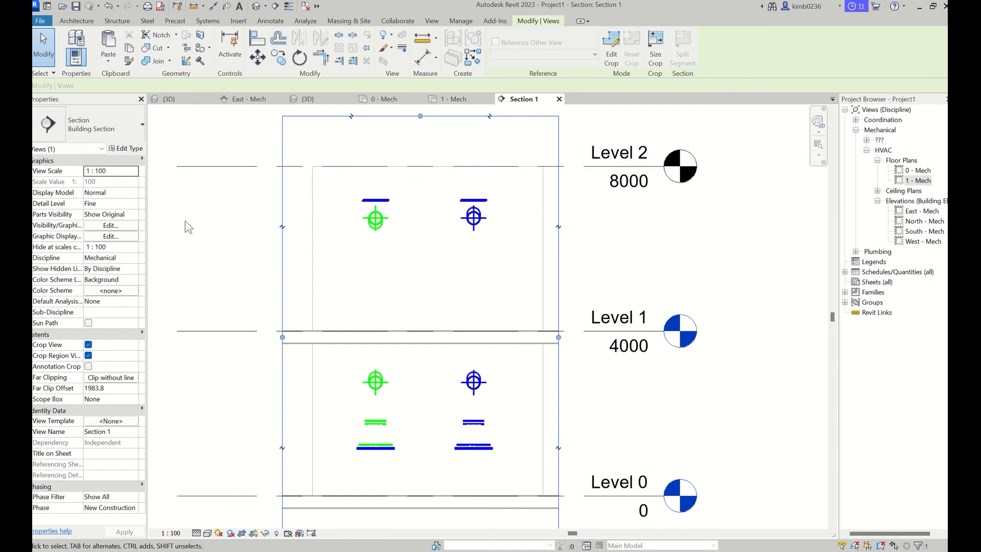
click(134, 258)
click(103, 314)
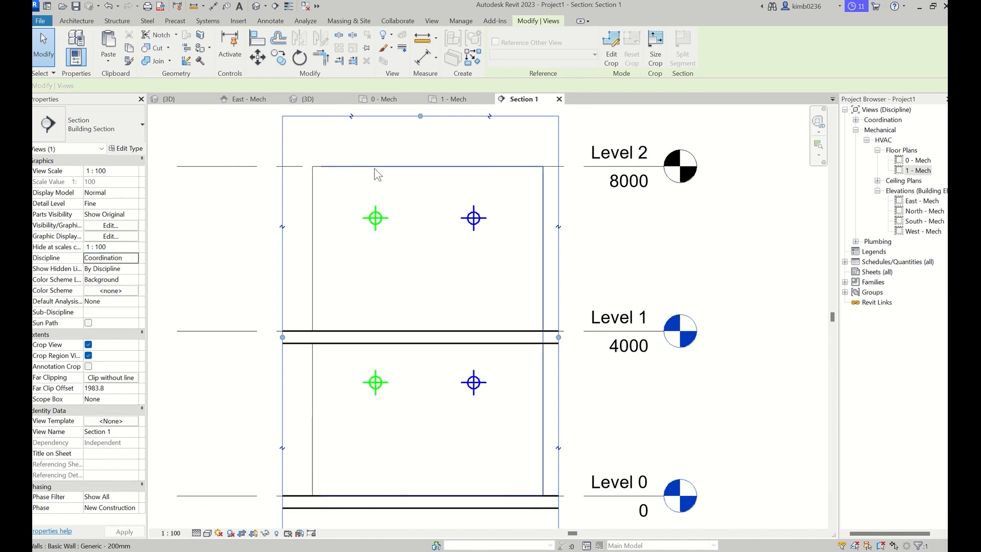
Edit the shaft wall's profile in Section 1 and sketch circular openings around the green and blue ducts between Level 1 and Level 2
click(375, 173)
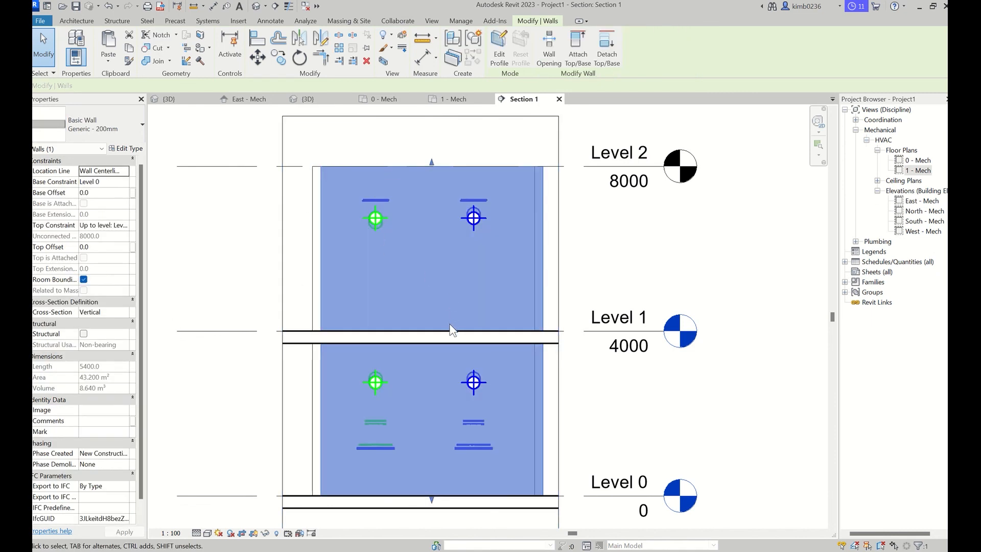
scroll(445, 261, down, 2)
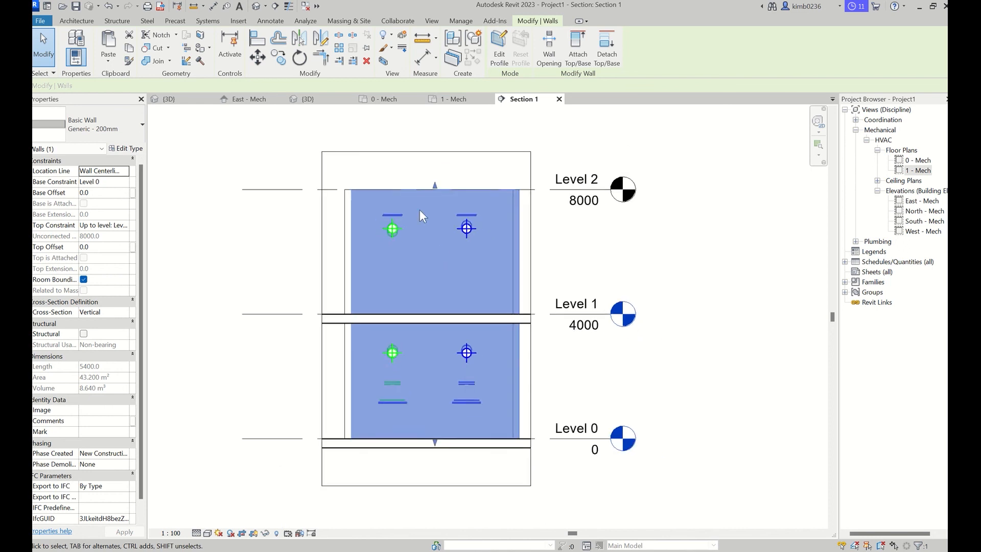
click(320, 101)
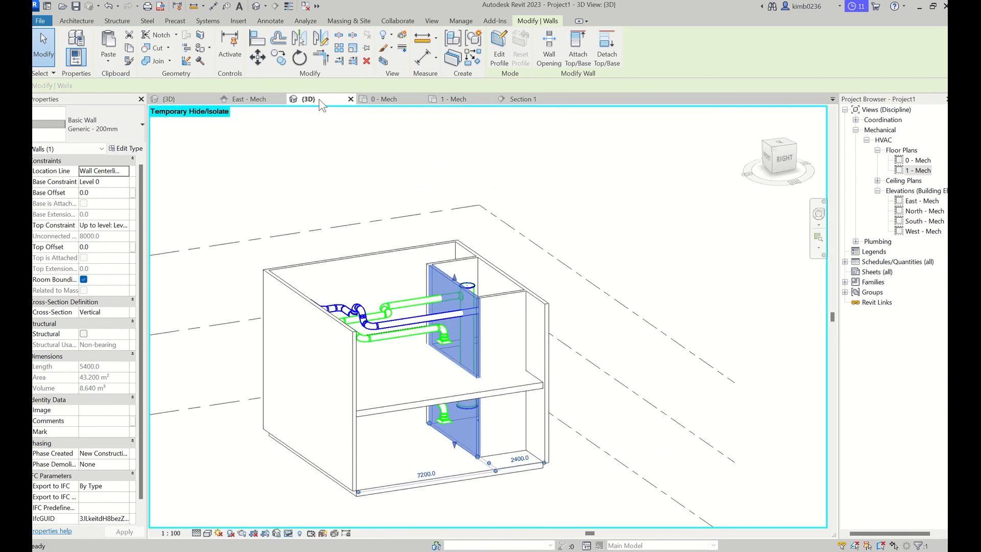
click(519, 99)
click(491, 61)
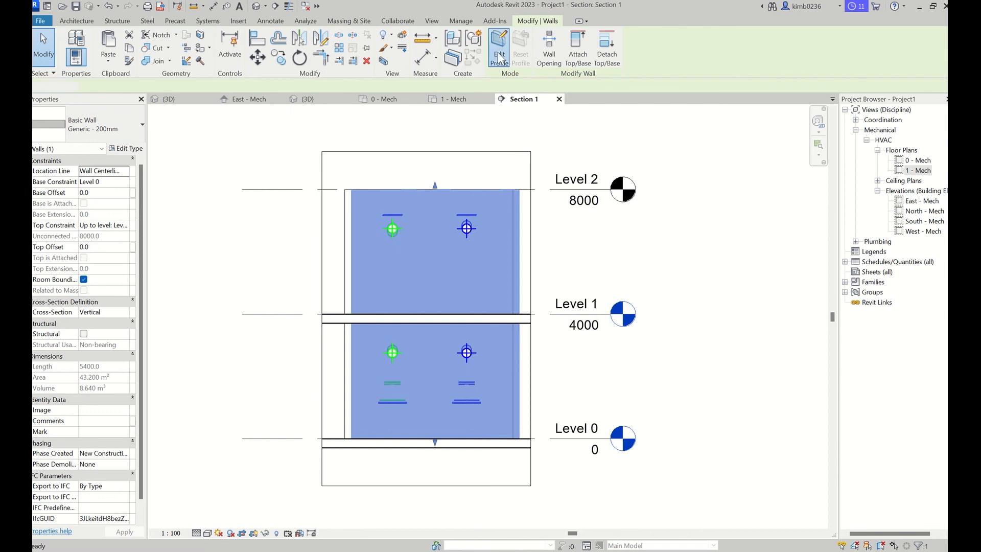
scroll(409, 264, up, 5)
scroll(419, 258, down, 4)
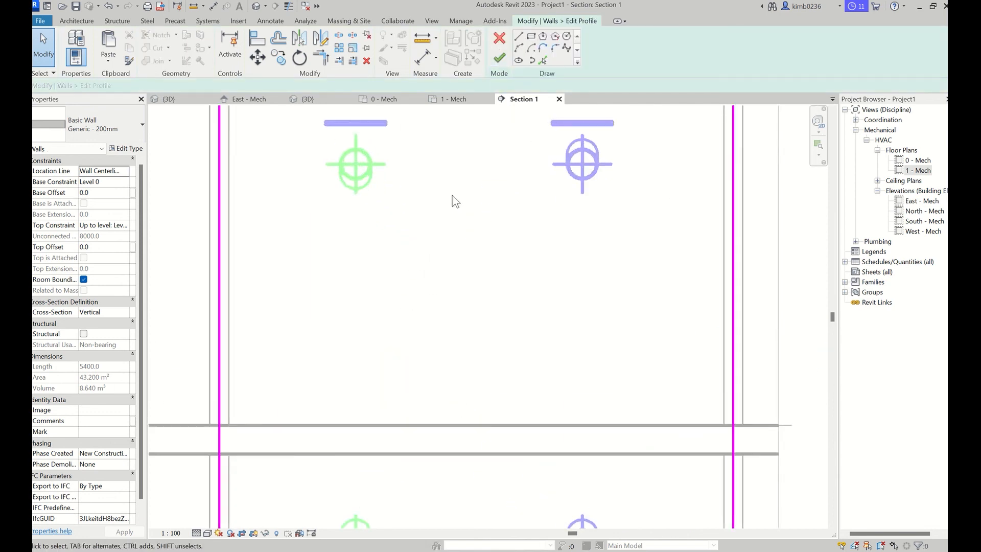
click(567, 36)
click(362, 209)
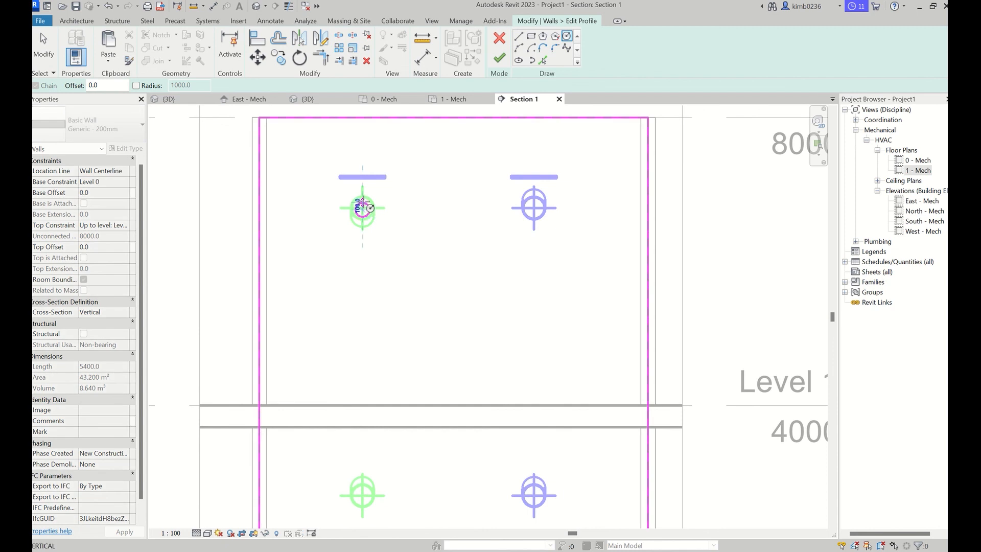
click(365, 197)
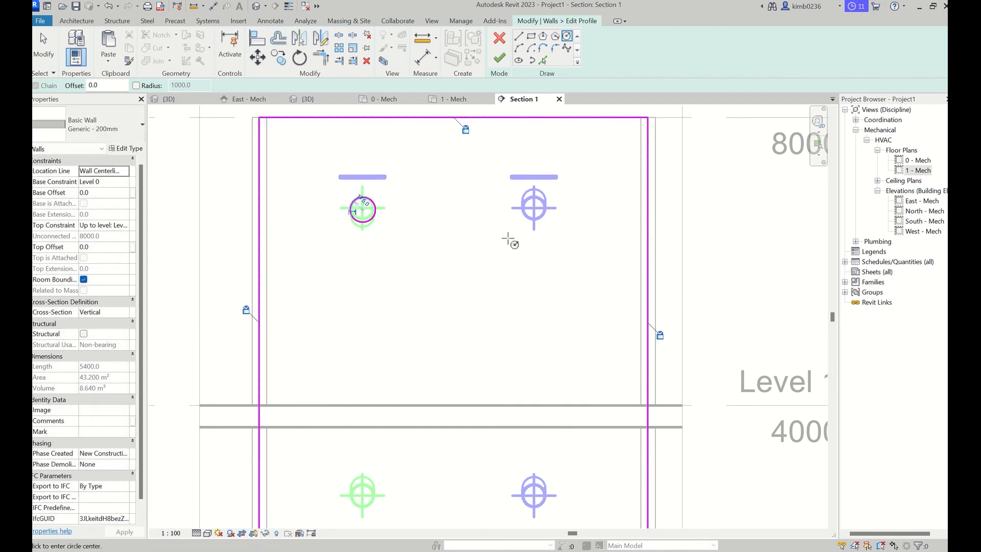
click(534, 207)
click(543, 199)
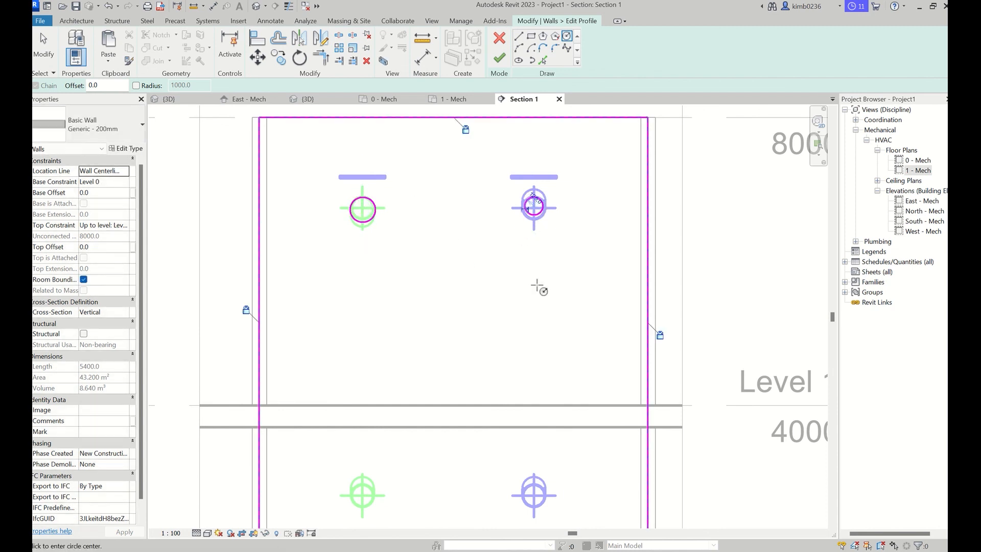
Sketch circular openings around the green and blue ducts between Level 0 and Level 1, and finish the shaft wall's profile
scroll(491, 289, down, 3)
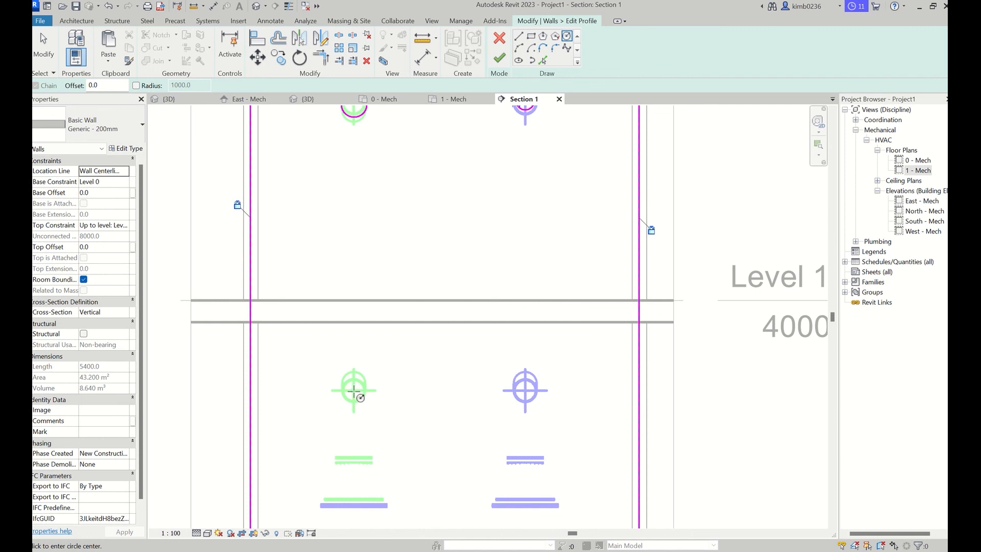
click(354, 391)
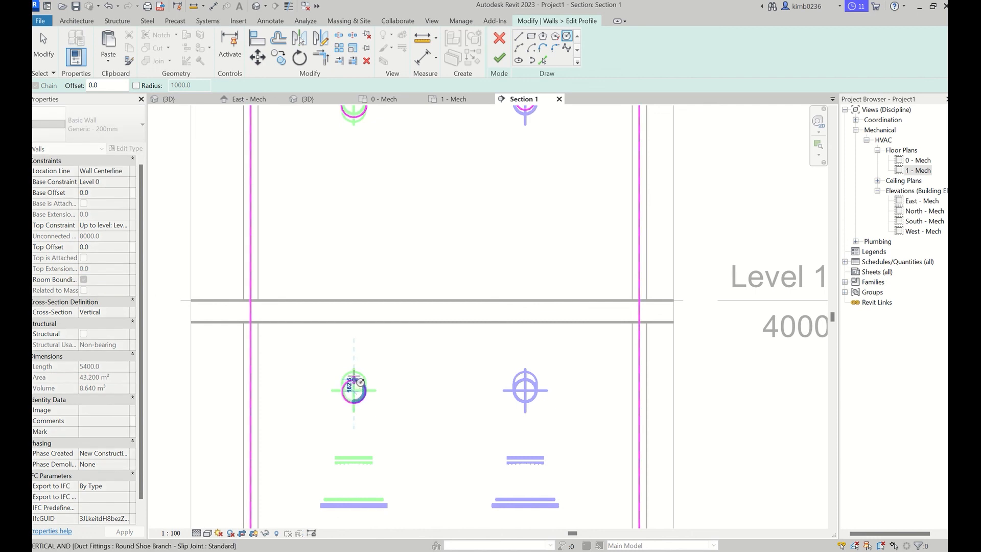
click(361, 381)
click(530, 396)
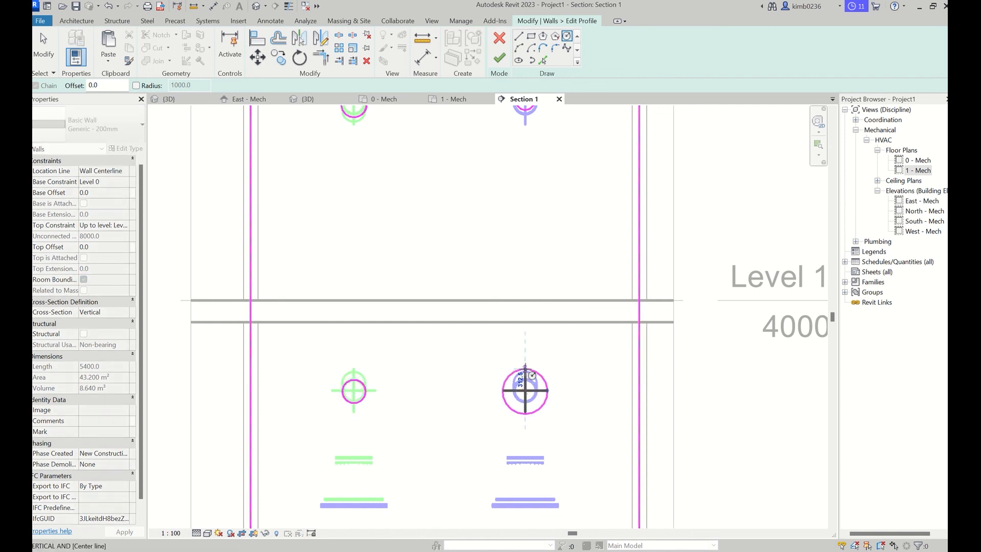
click(529, 383)
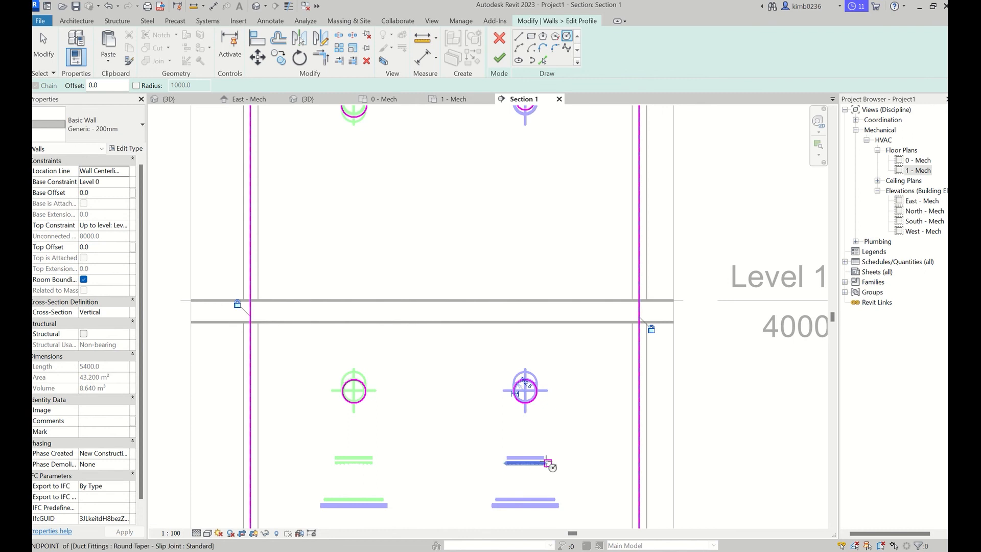
scroll(546, 449, down, 2)
click(499, 57)
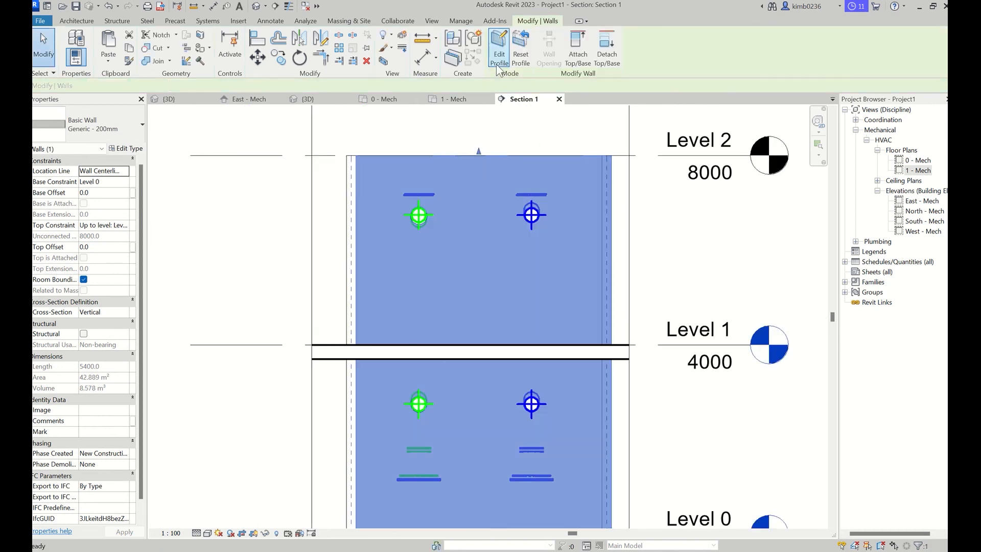
Examine in the 3D view how the ducts pass through the shaft wall, from the room side and from inside the shaft
click(320, 100)
scroll(466, 345, up, 4)
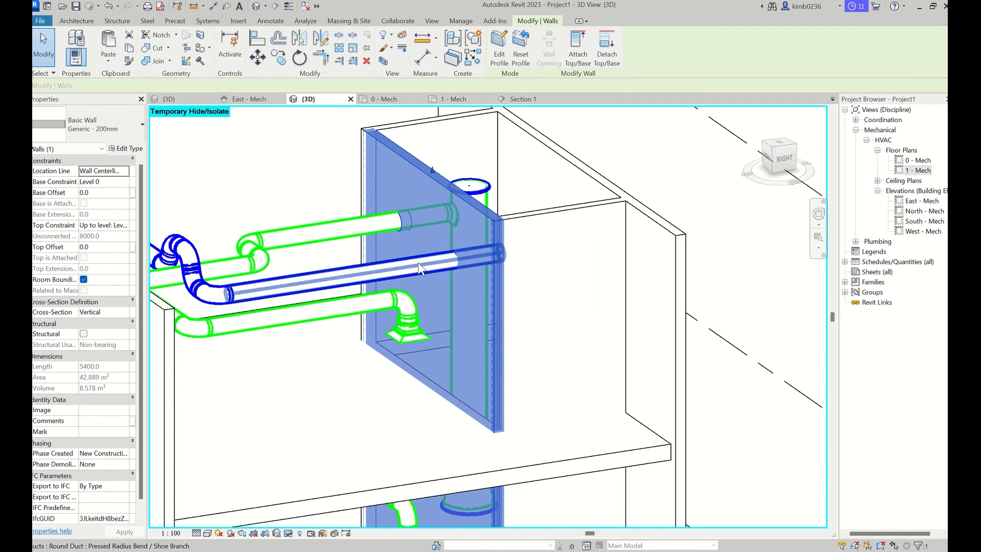
scroll(418, 263, up, 2)
key(Escape)
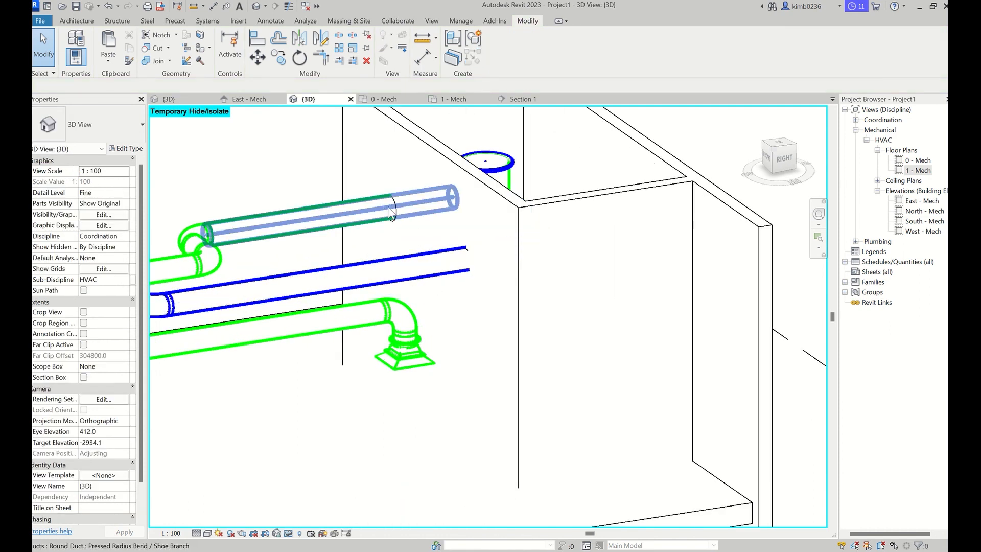
shift+middle_drag(408, 276, 452, 258)
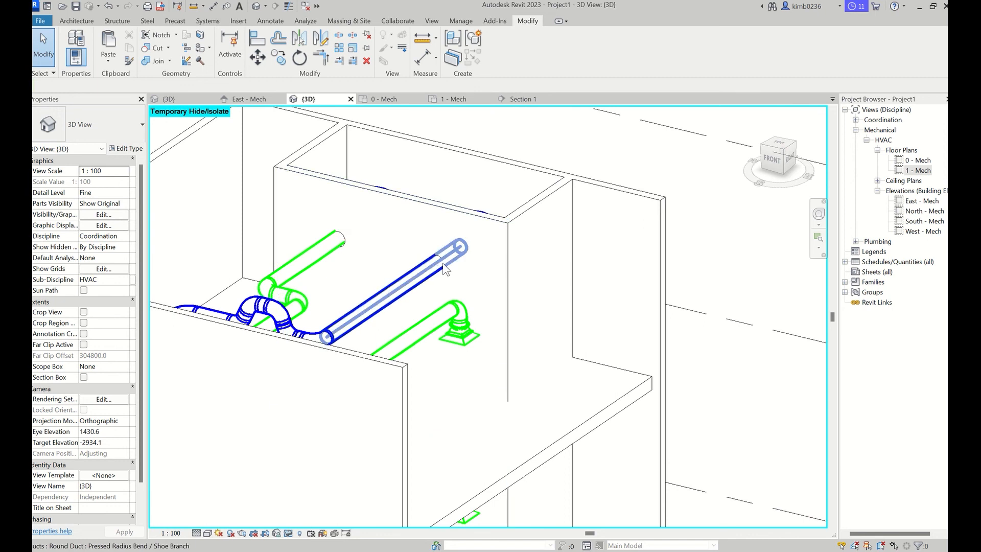
shift+middle_drag(446, 269, 443, 265)
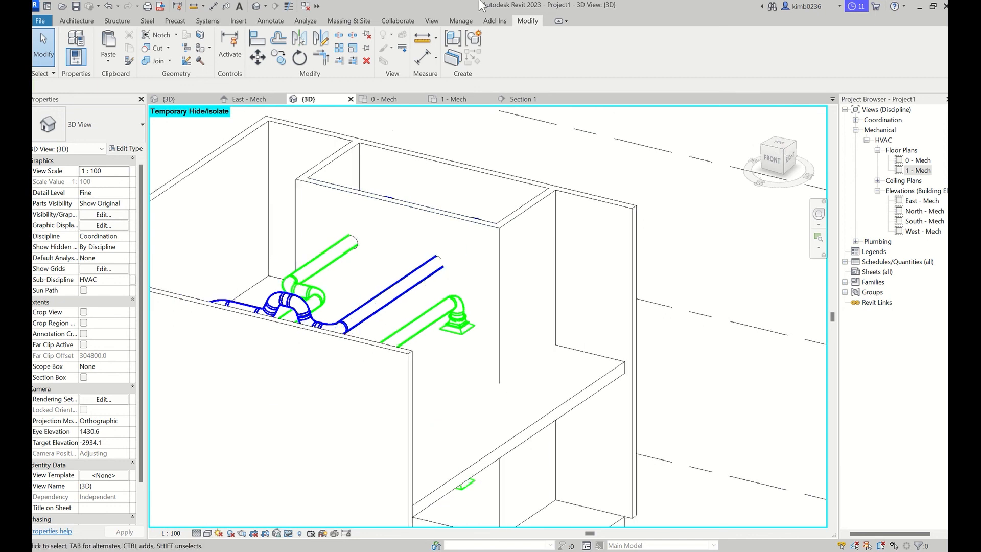
mouse_move(484, 5)
shift+middle_drag(573, 330, 66, 369)
scroll(305, 326, up, 4)
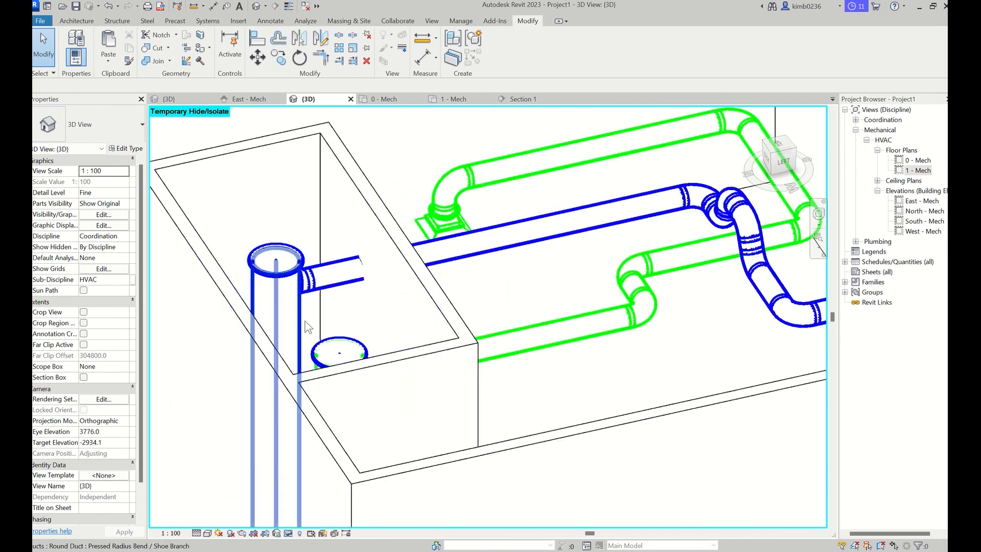
scroll(372, 269, down, 2)
shift+middle_drag(462, 283, 439, 267)
scroll(448, 267, down, 3)
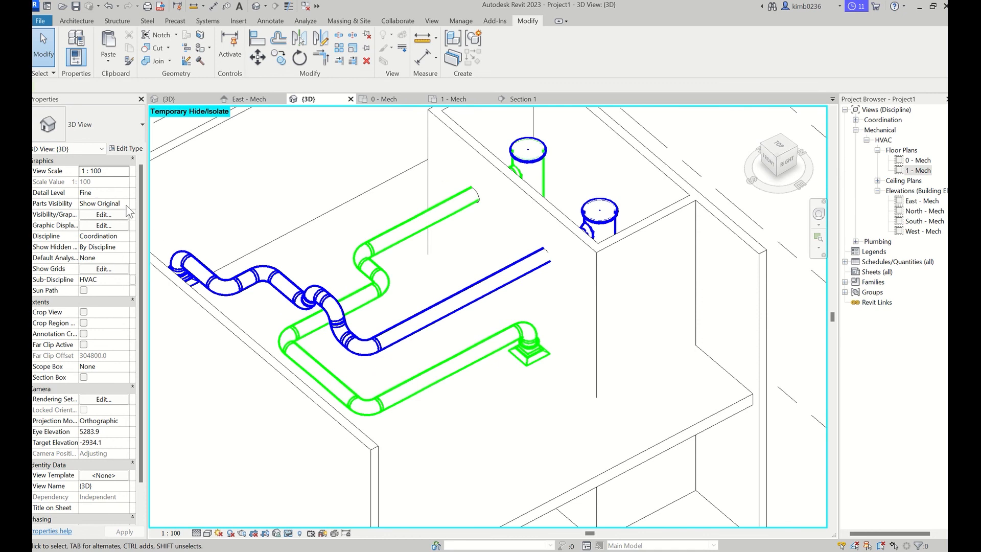
Set the 3D view's discipline to Mechanical and inspect the complete duct runs, risers and wall openings
click(126, 238)
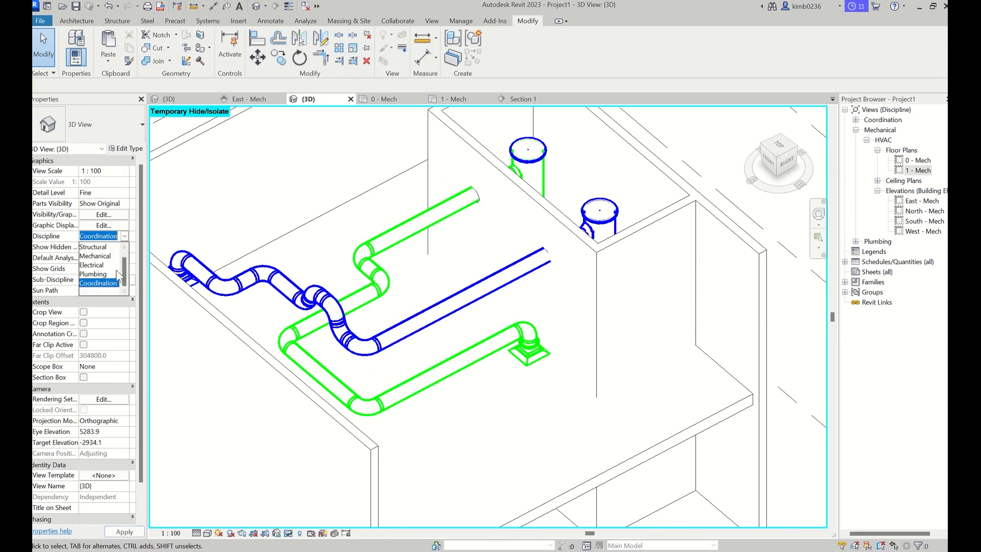
click(110, 264)
scroll(604, 287, up, 3)
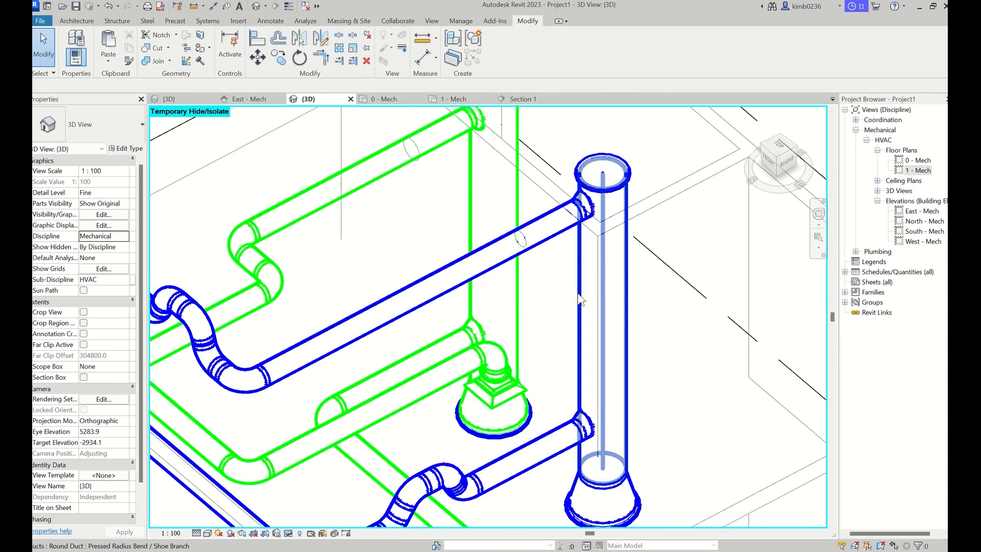
shift+middle_drag(604, 288, 643, 306)
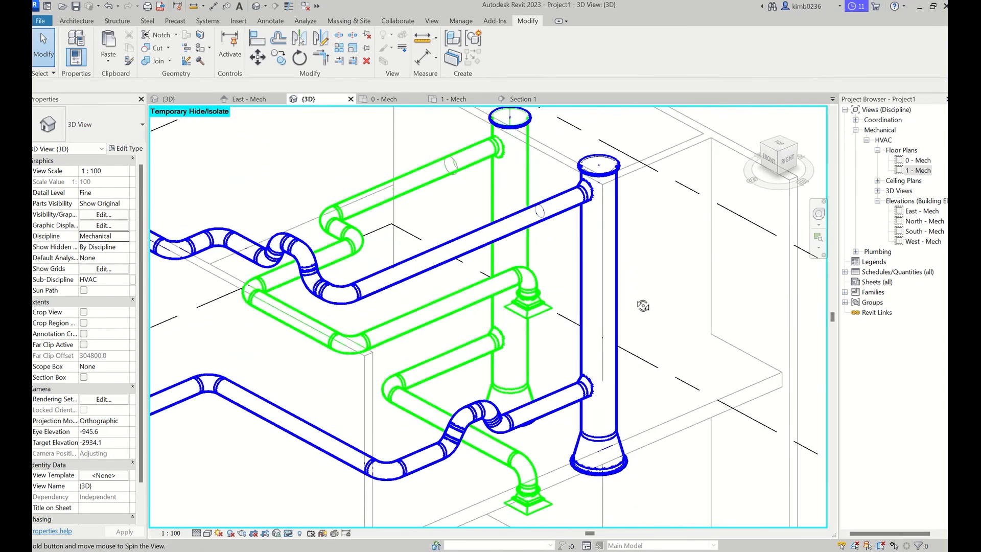
scroll(640, 305, down, 2)
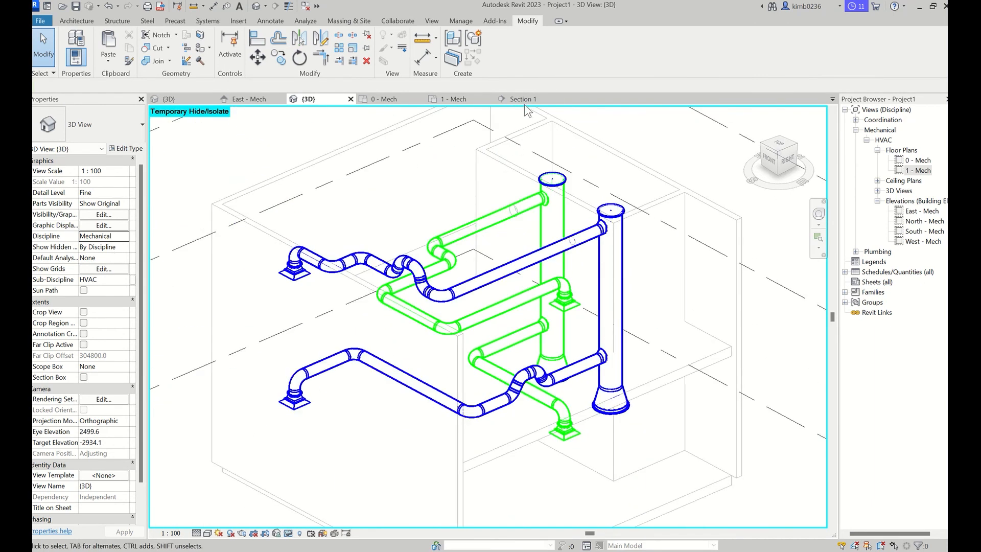
Set the 3D view's discipline to Architectural and select the shaft wall to check its duct openings
click(126, 238)
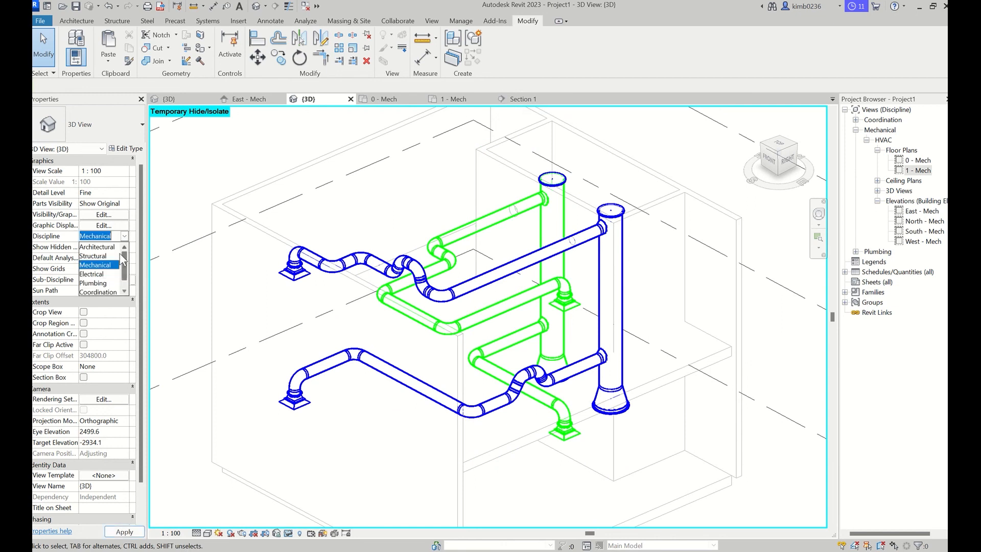
click(105, 251)
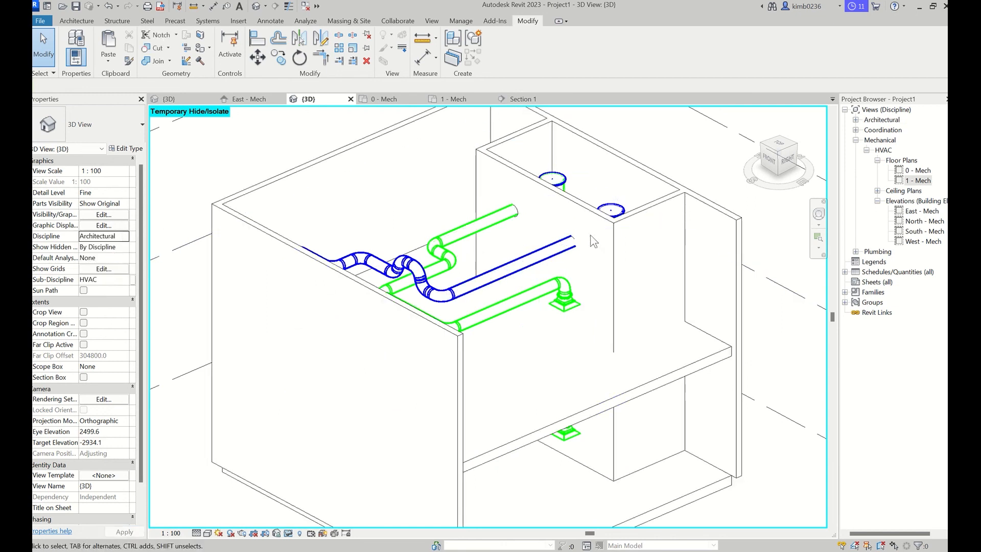
click(572, 201)
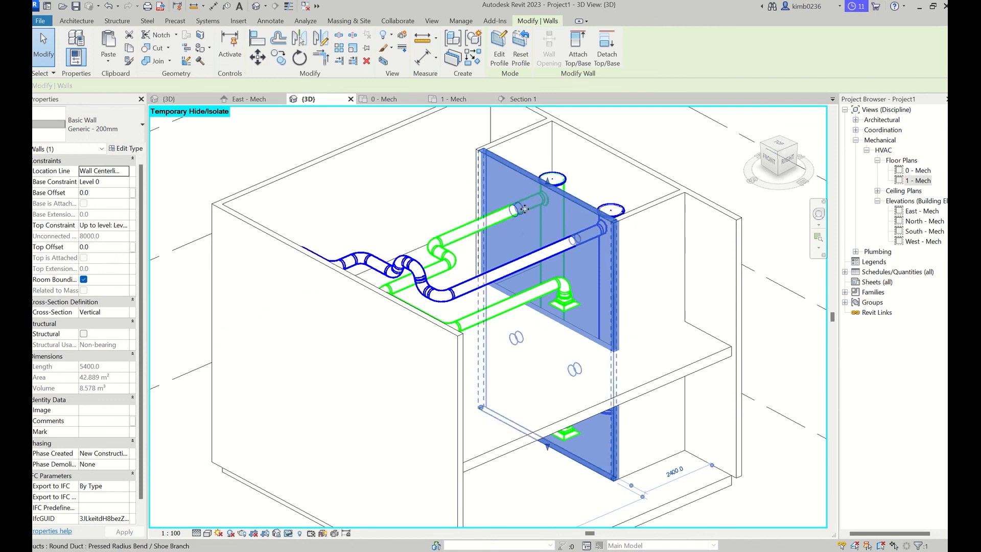
scroll(528, 198, up, 3)
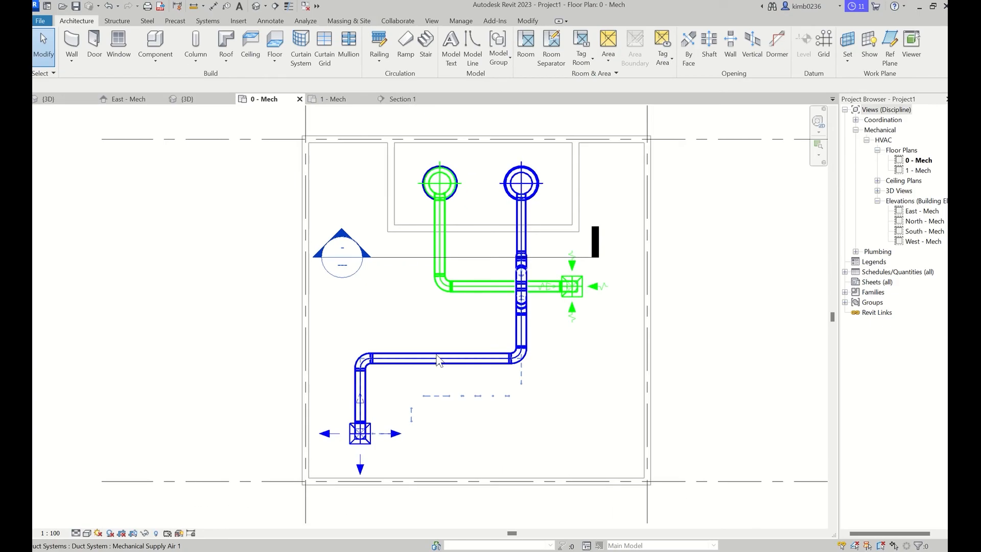
On the 0 - Mech plan, select the supply air duct system, then only its connected duct branch, and clear the selection
click(438, 360)
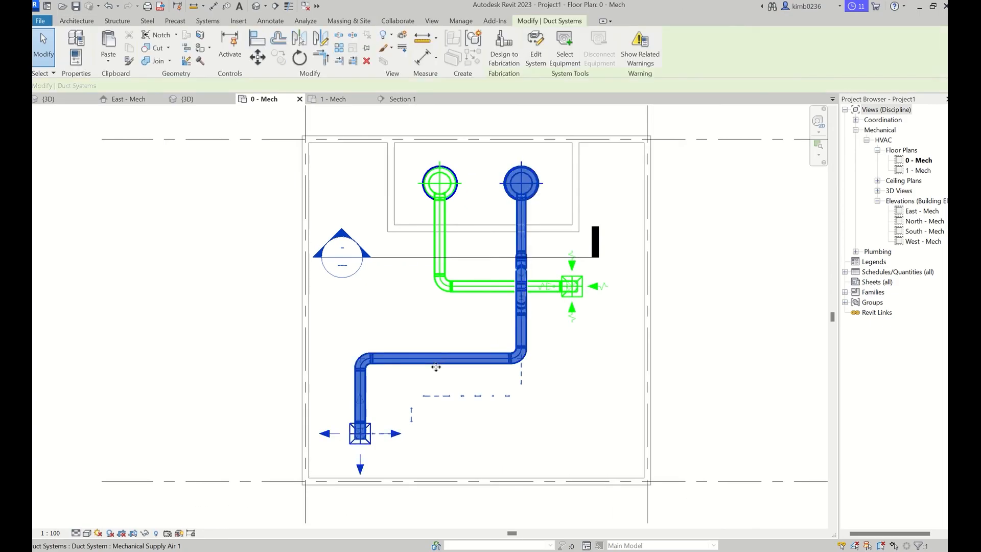
click(463, 406)
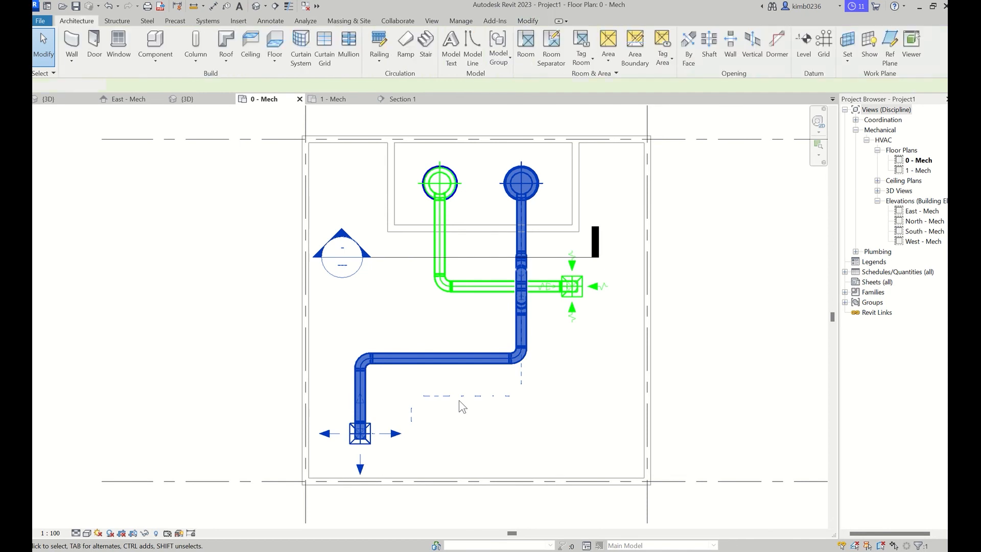
key(Tab)
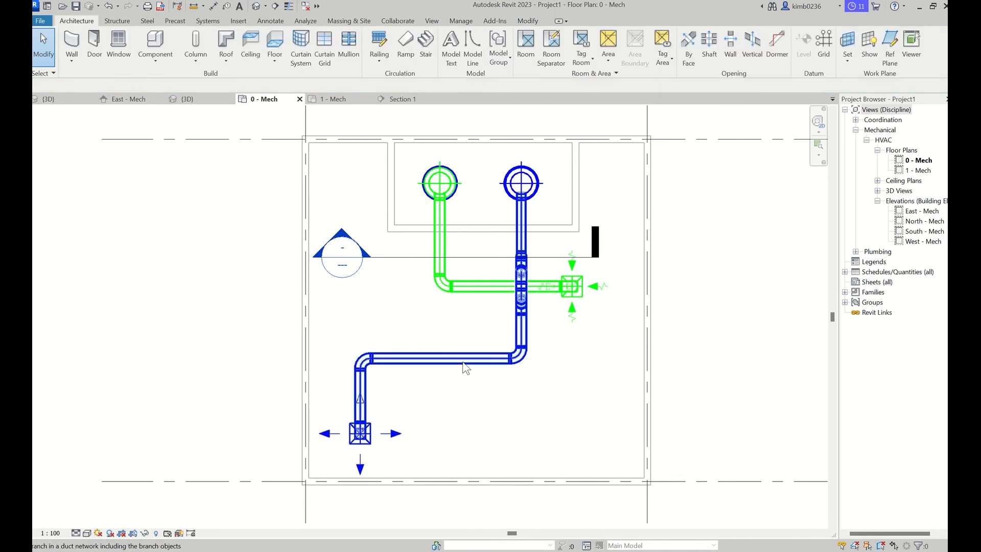
click(464, 367)
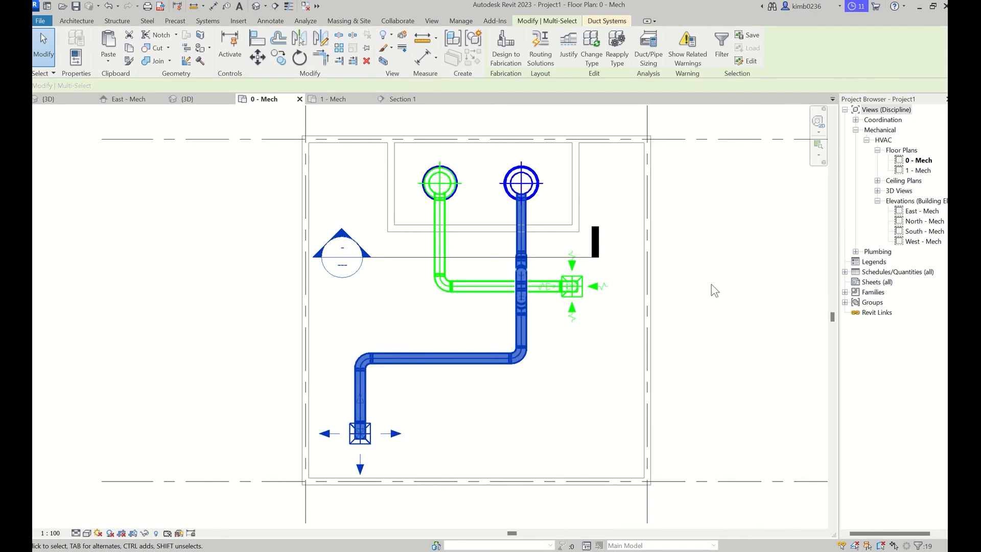
click(548, 328)
In the 3D view, turn on thin lines and delete the end cap at the top of the blue supply air riser
click(208, 99)
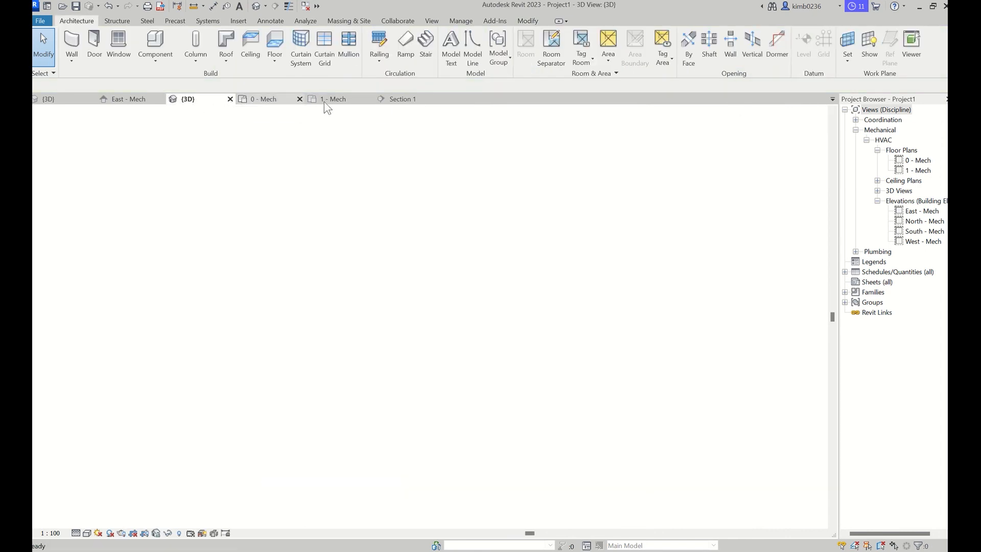
scroll(543, 317, up, 3)
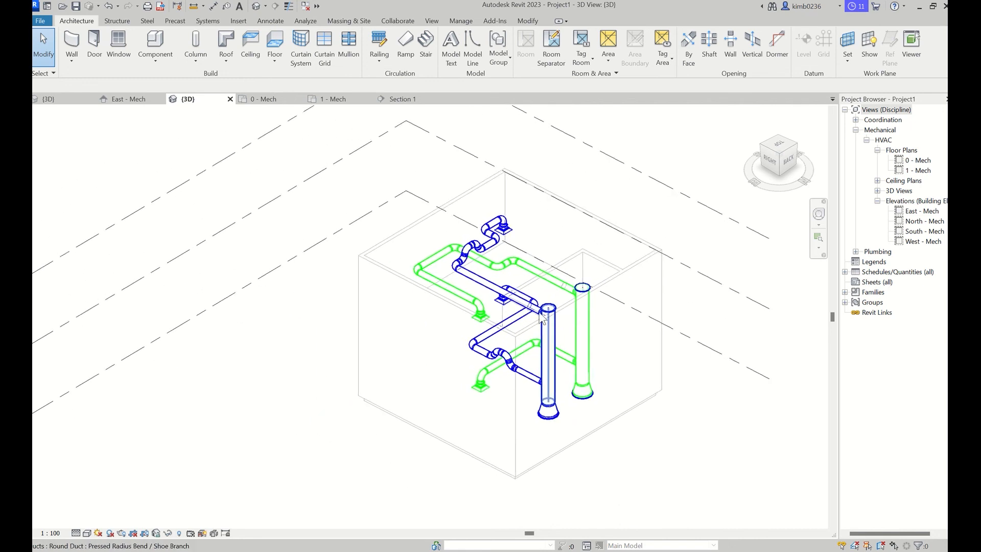
scroll(542, 316, up, 3)
click(293, 8)
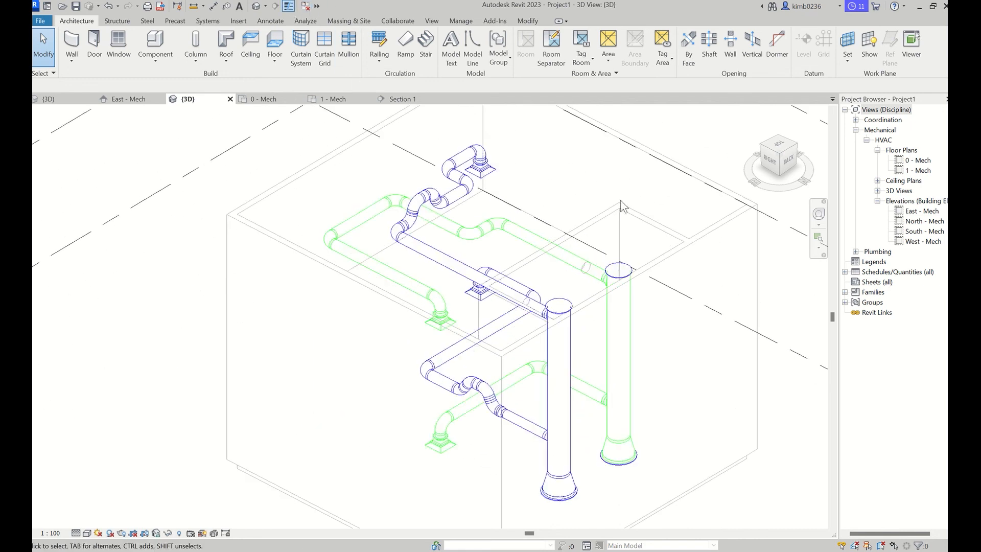
key(Tab)
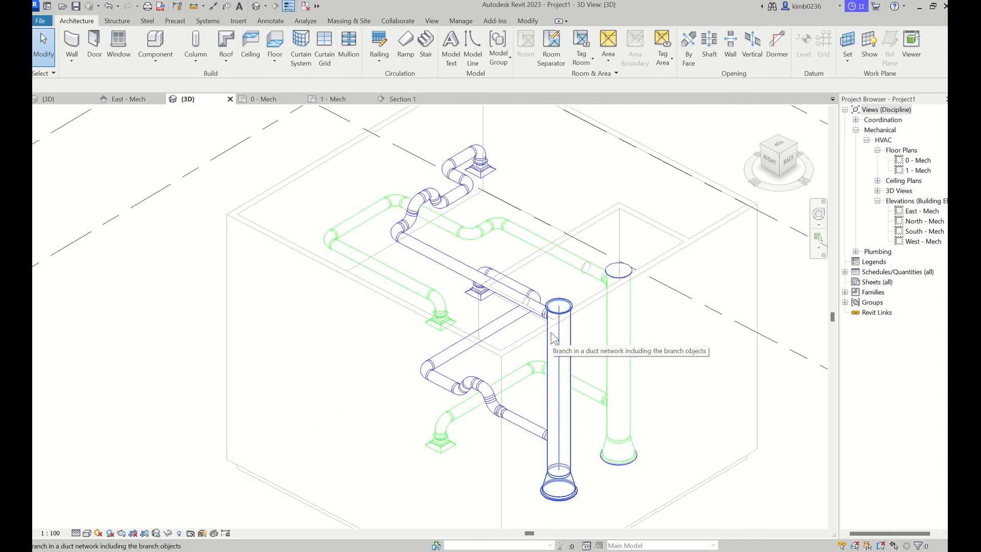
click(571, 308)
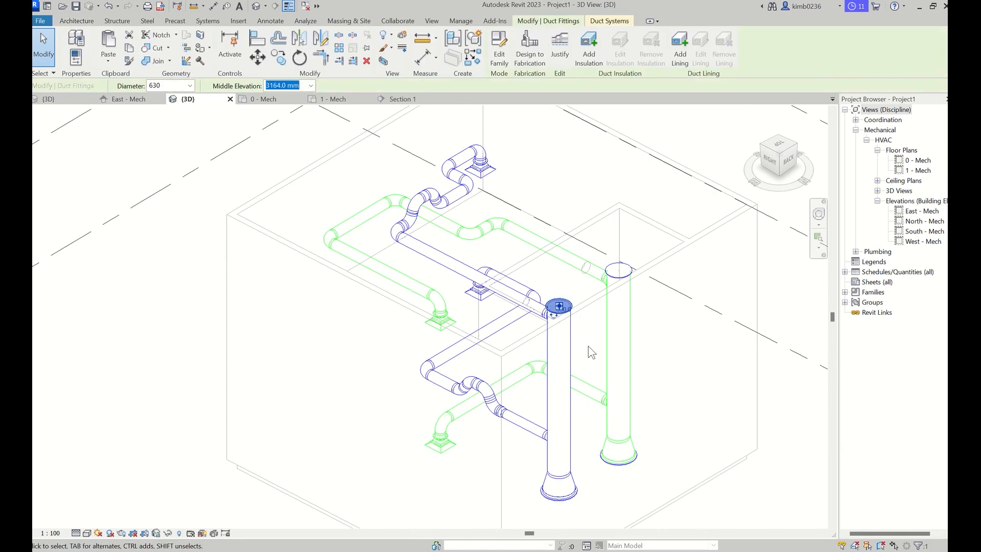
key(Delete)
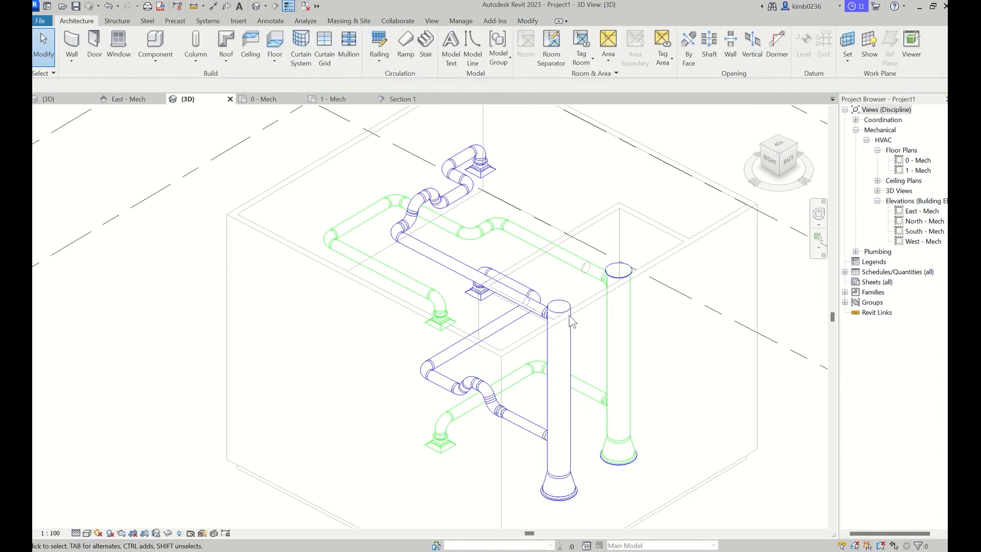
Select the entire supply duct network connected to the blue riser and open it in the System Inspector
key(Tab)
key(Tab)
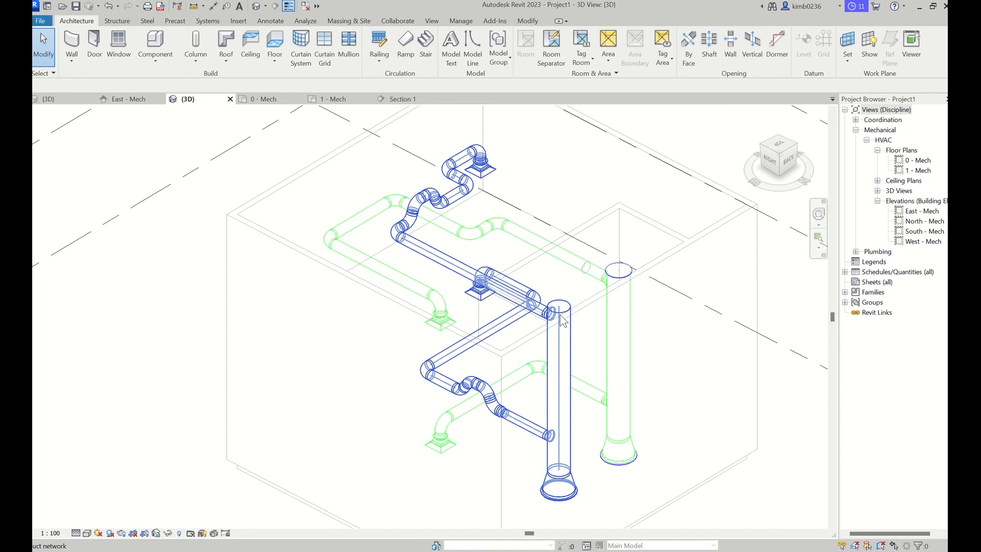
click(563, 320)
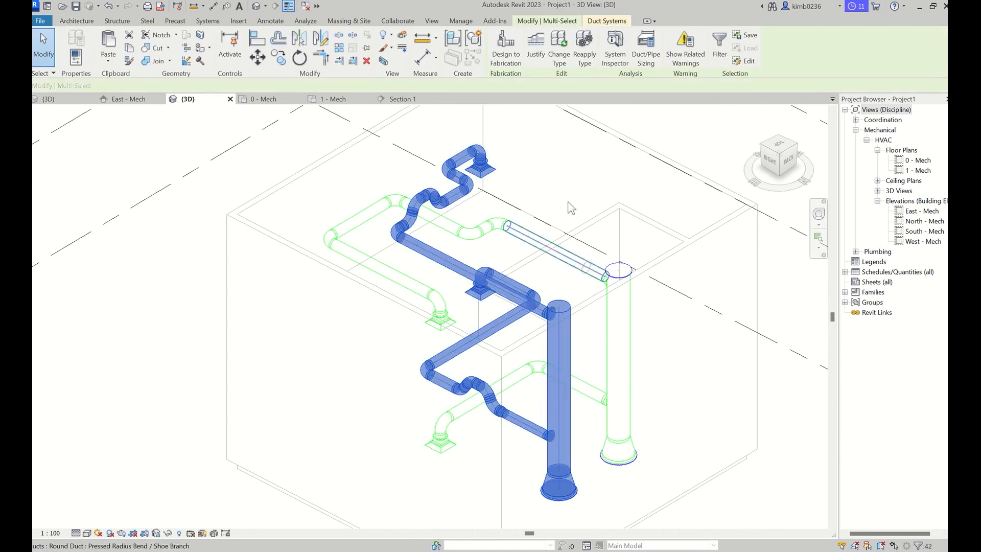
click(624, 54)
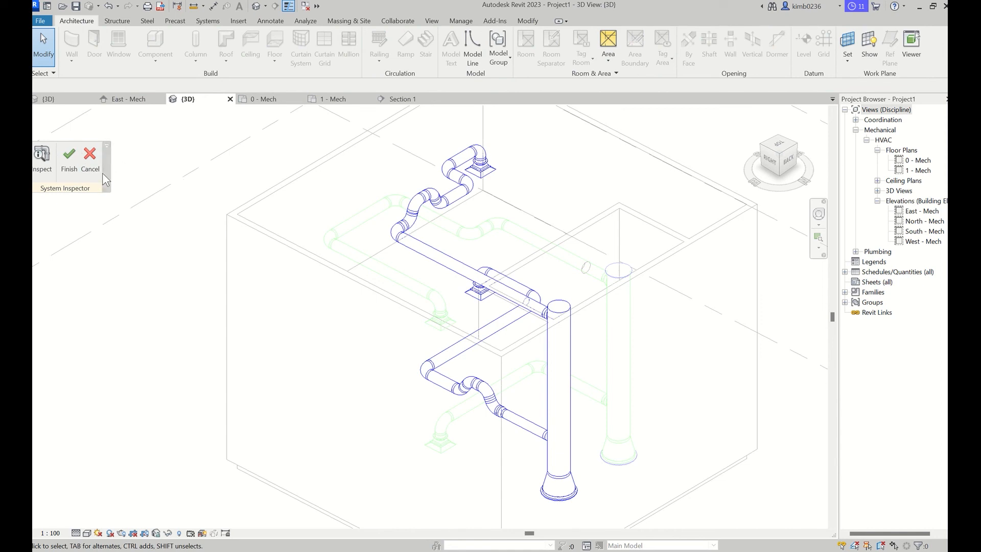
drag(106, 190, 285, 207)
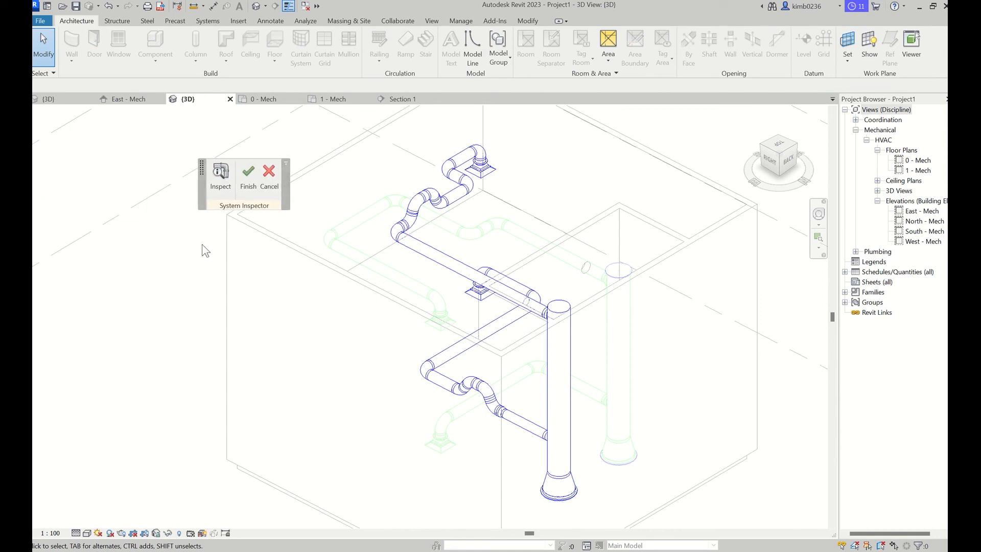
Run Inspect on the selected supply network and read the flow, static pressure and pressure loss of the riser section
shift+middle_drag(532, 368, 517, 362)
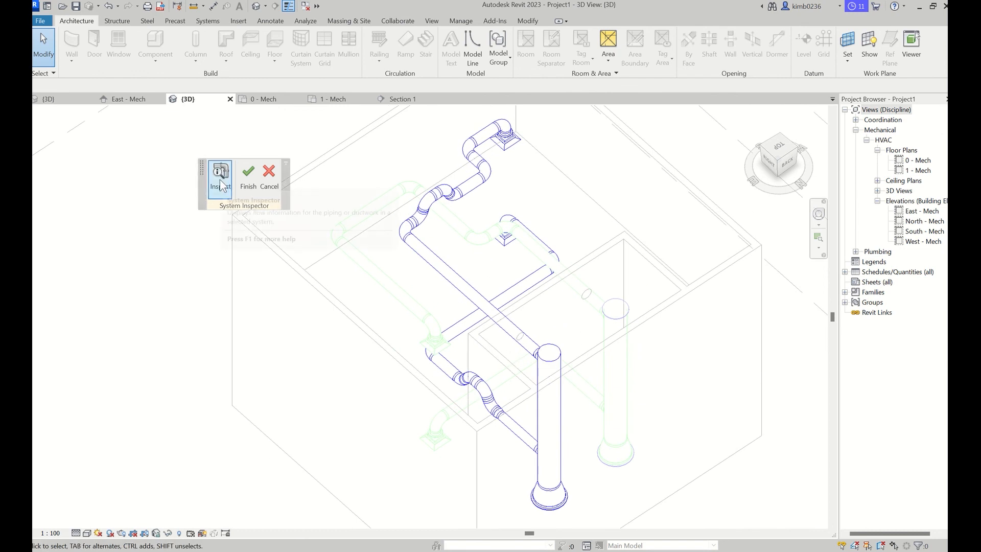
key(Tab)
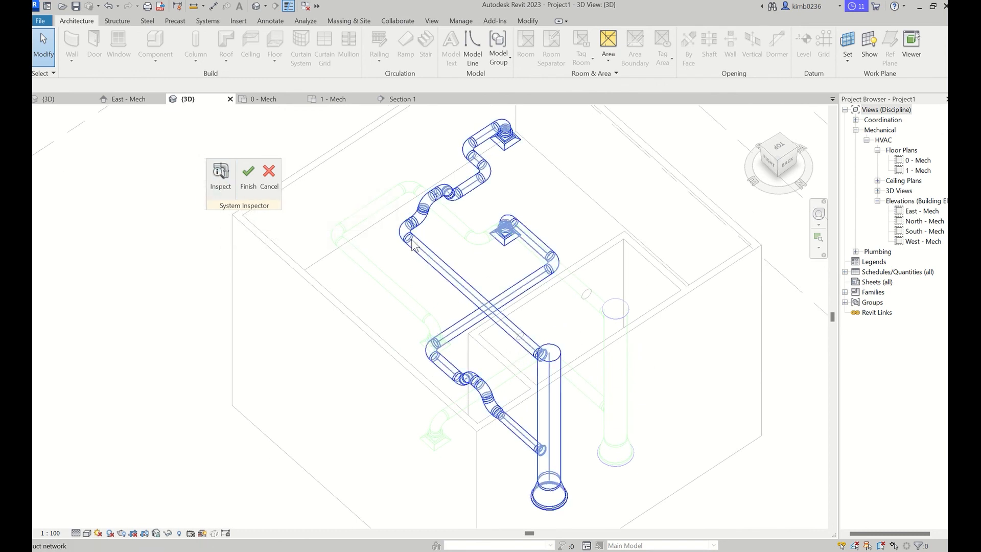
click(413, 246)
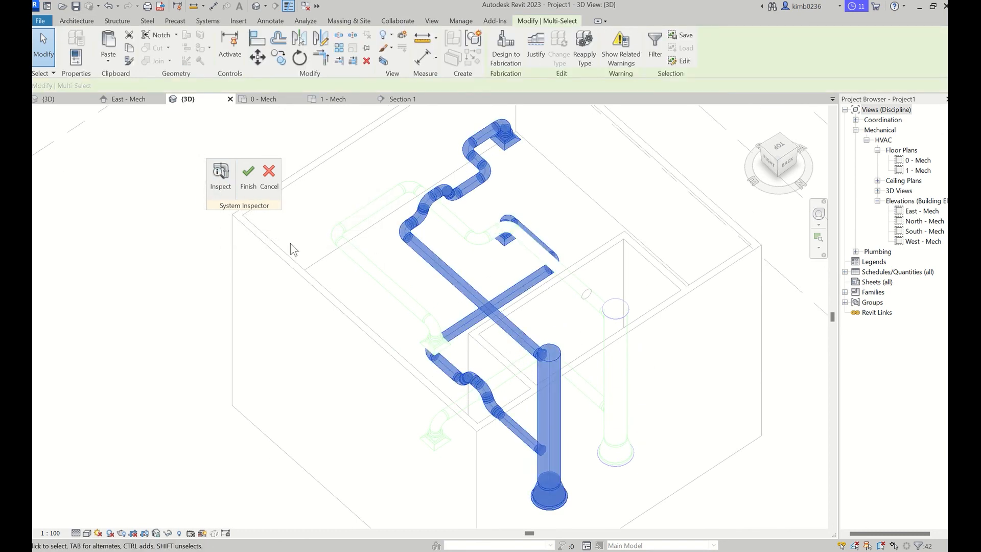
click(228, 192)
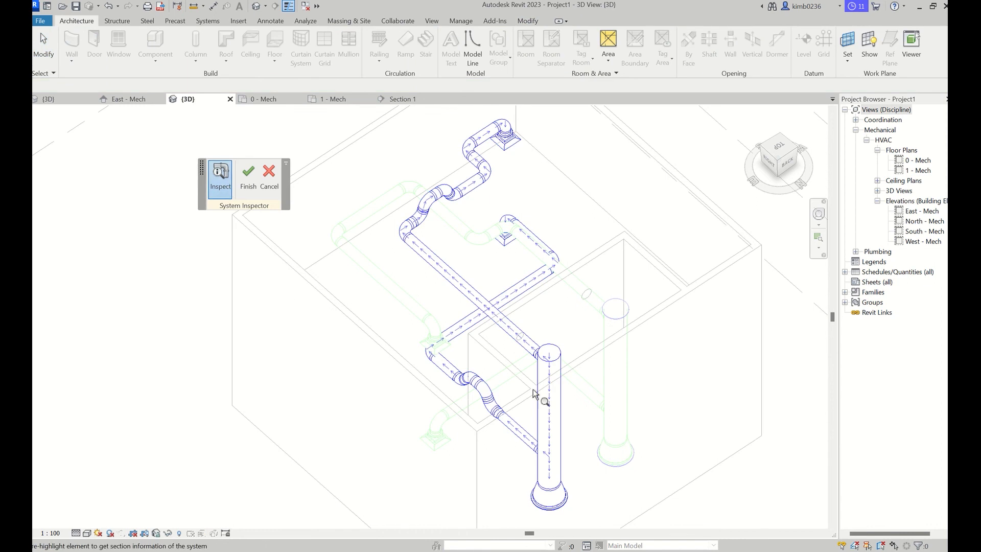
mouse_move(541, 447)
scroll(540, 447, up, 3)
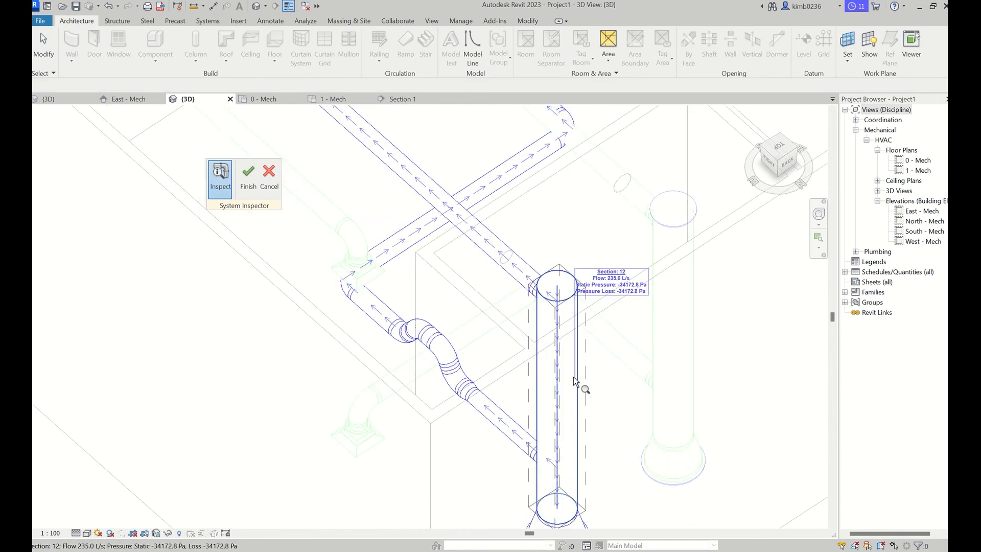
click(573, 321)
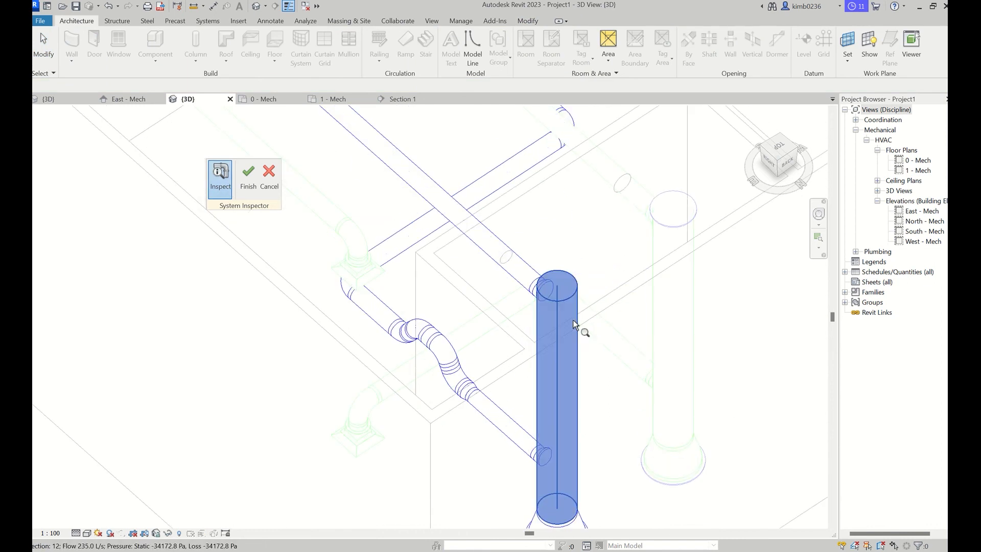
mouse_move(573, 322)
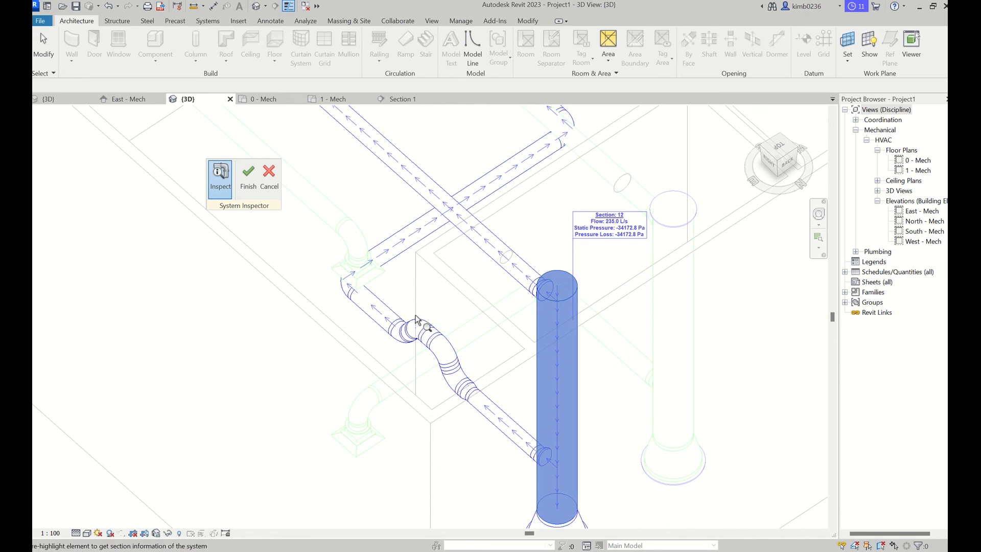
Read the section data of the lower-storey supply branch, and leave the inspection
click(379, 310)
scroll(379, 309, down, 2)
middle_drag(379, 309, 390, 455)
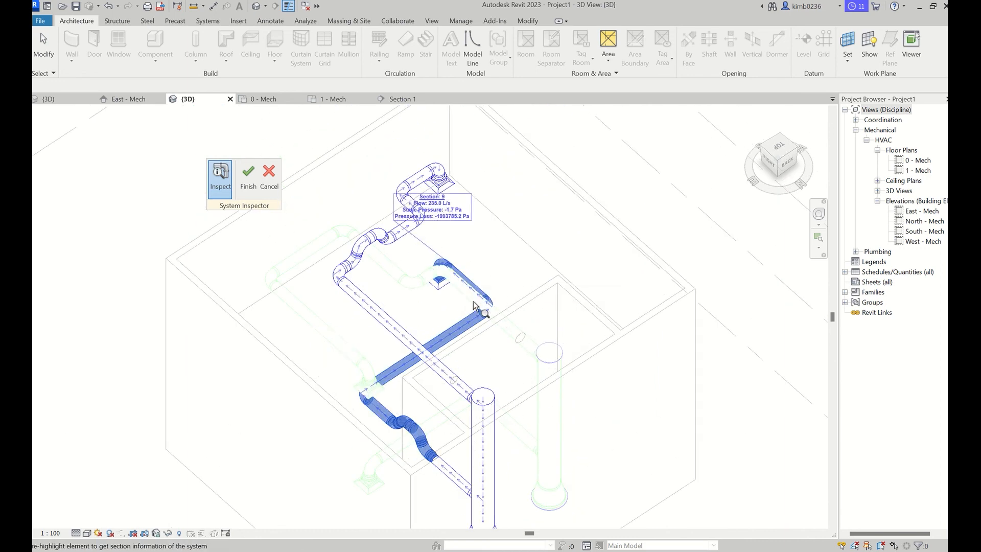
scroll(474, 303, up, 2)
key(Escape)
Inspect the supply airflow arrows again with the lower-storey branch selected, check them from several sides, and exit the System Inspector
middle_drag(552, 359, 566, 293)
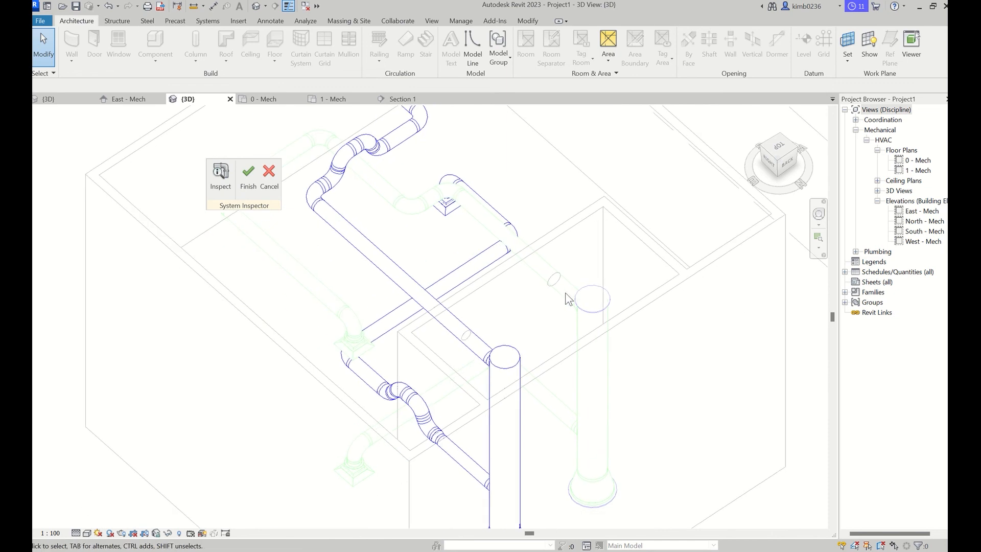
key(Tab)
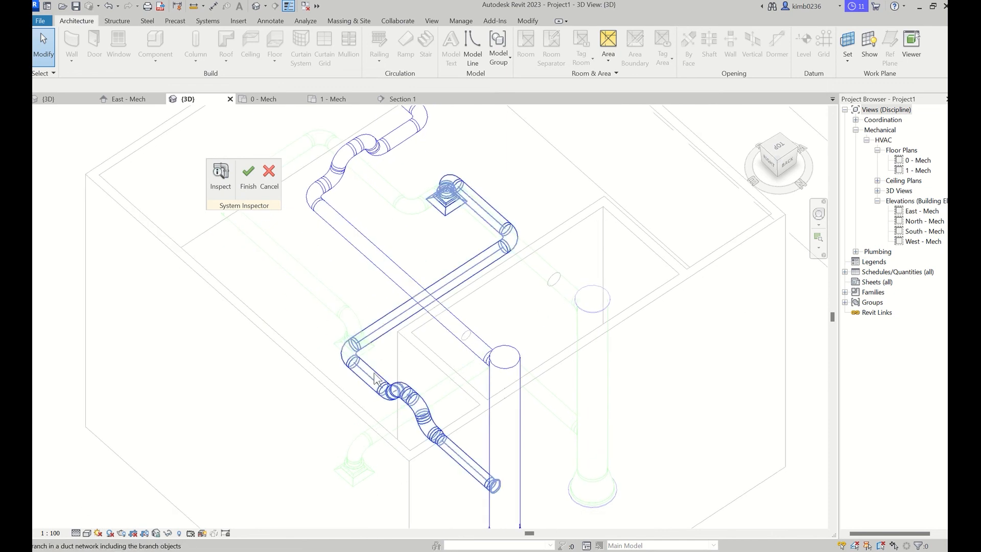
click(375, 378)
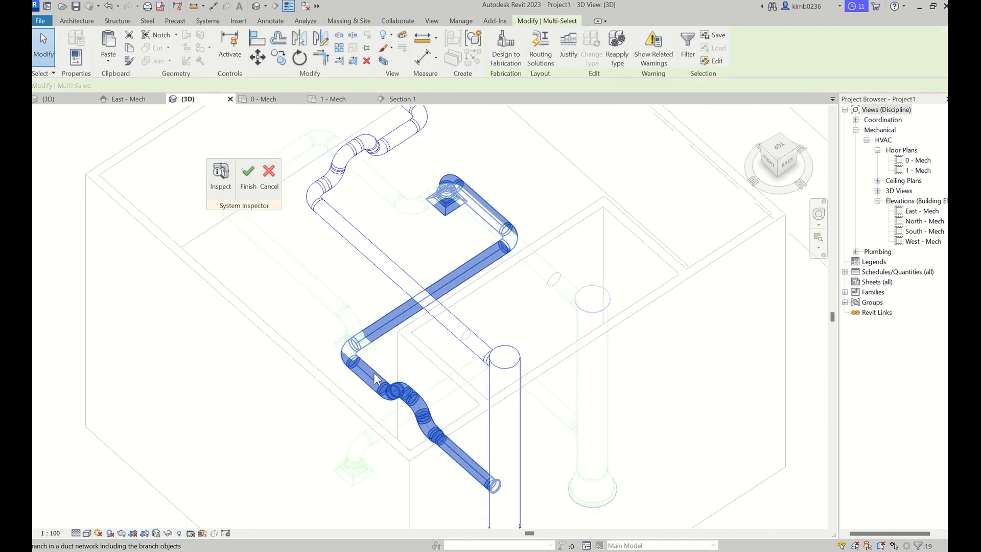
click(221, 176)
scroll(529, 320, down, 2)
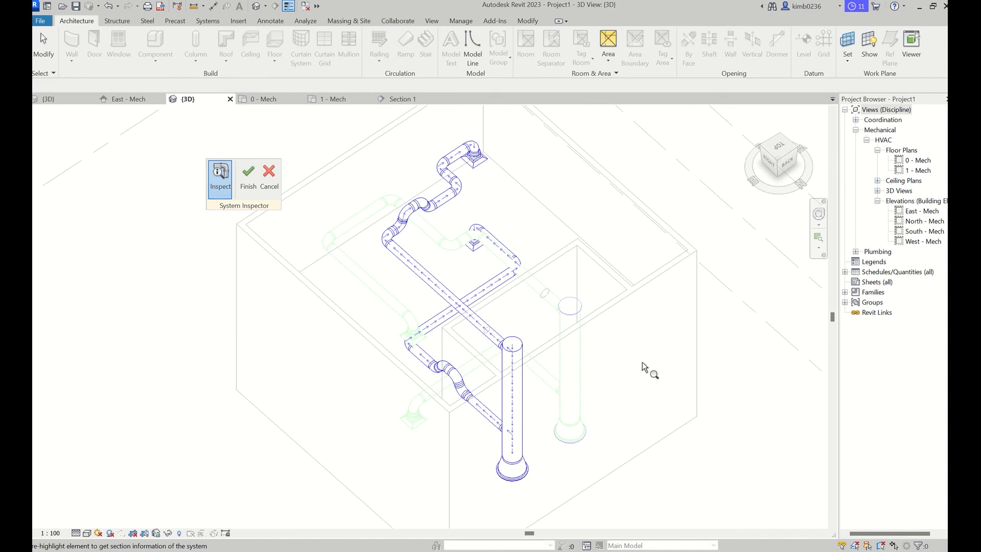
shift+middle_drag(617, 349, 336, 285)
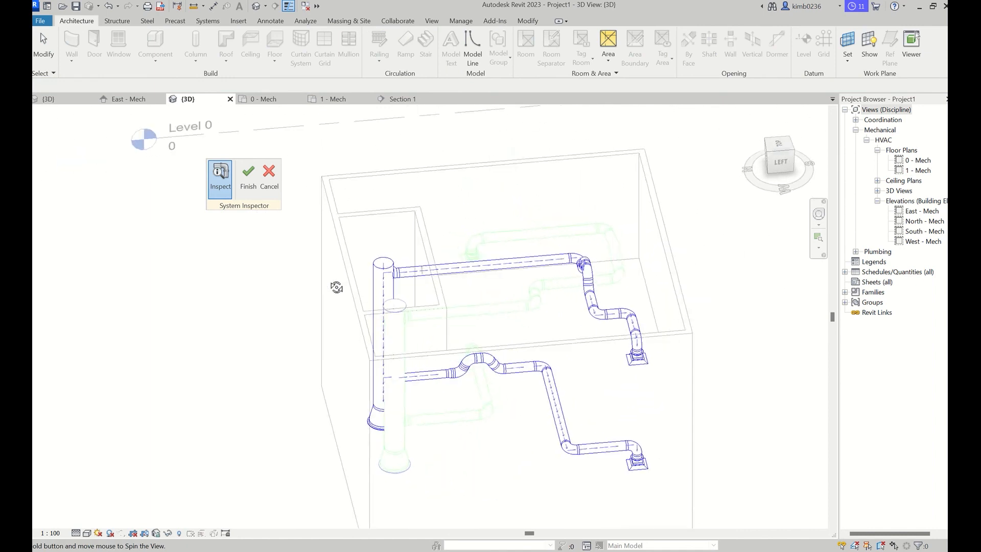
mouse_move(494, 353)
shift+middle_drag(494, 353, 482, 316)
key(Escape)
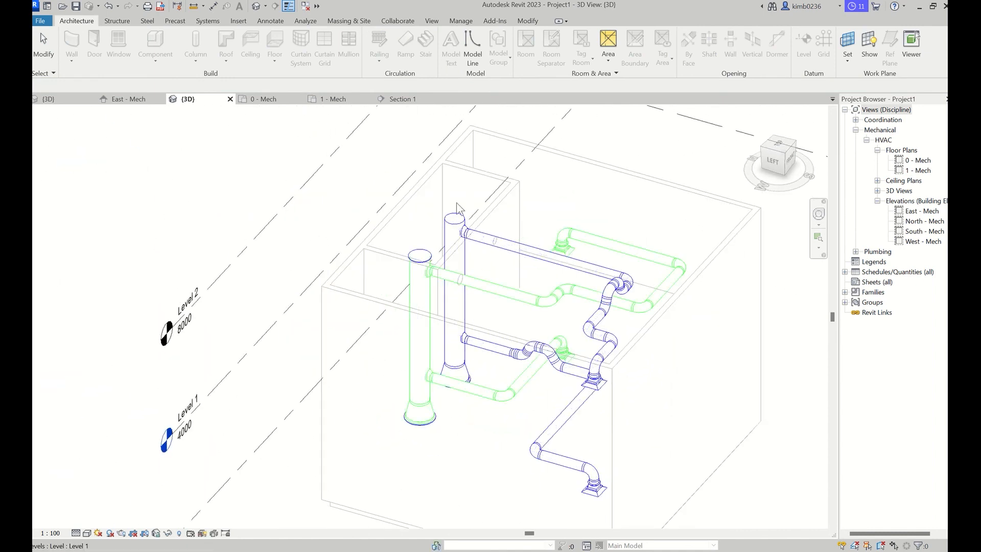
Delete the end cap at the top of the green riser and open its connected duct network in the System Inspector
click(428, 259)
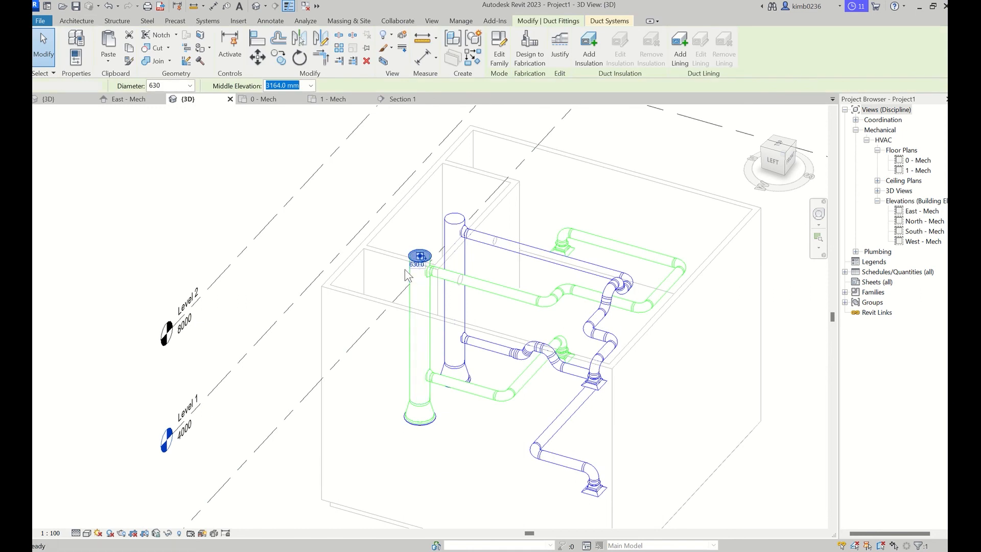
key(Escape)
click(420, 266)
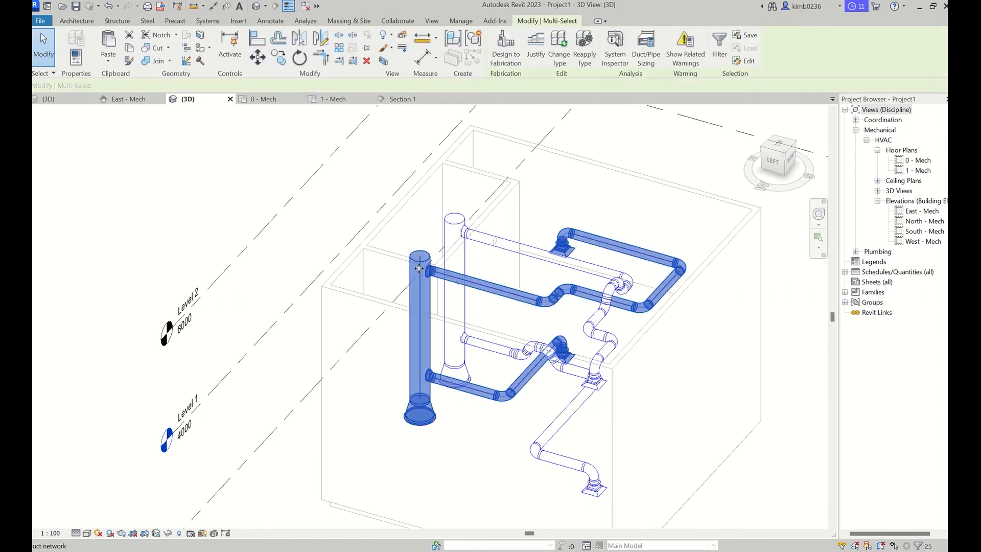
click(615, 45)
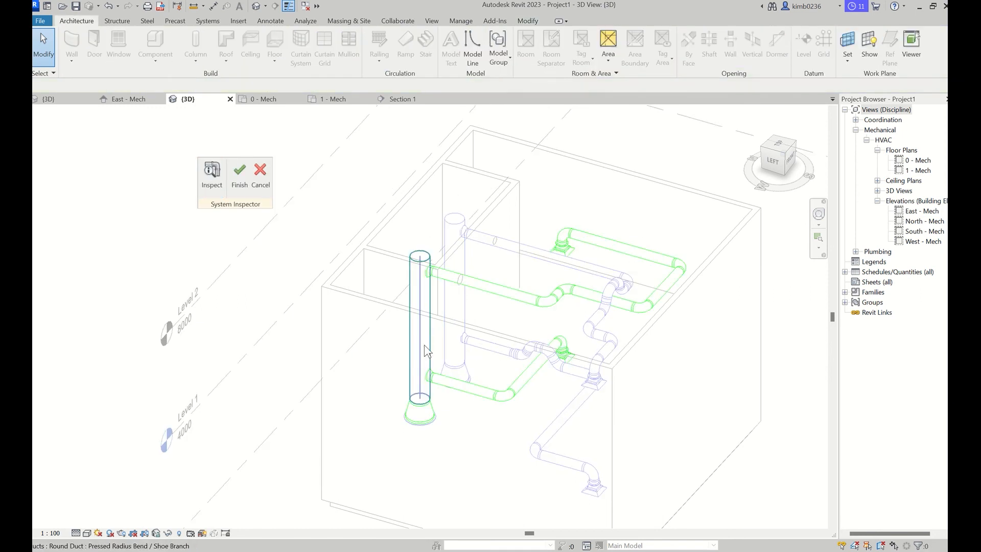
Inspect the airflow direction through the entire green duct network, and finish the System Inspector
click(431, 351)
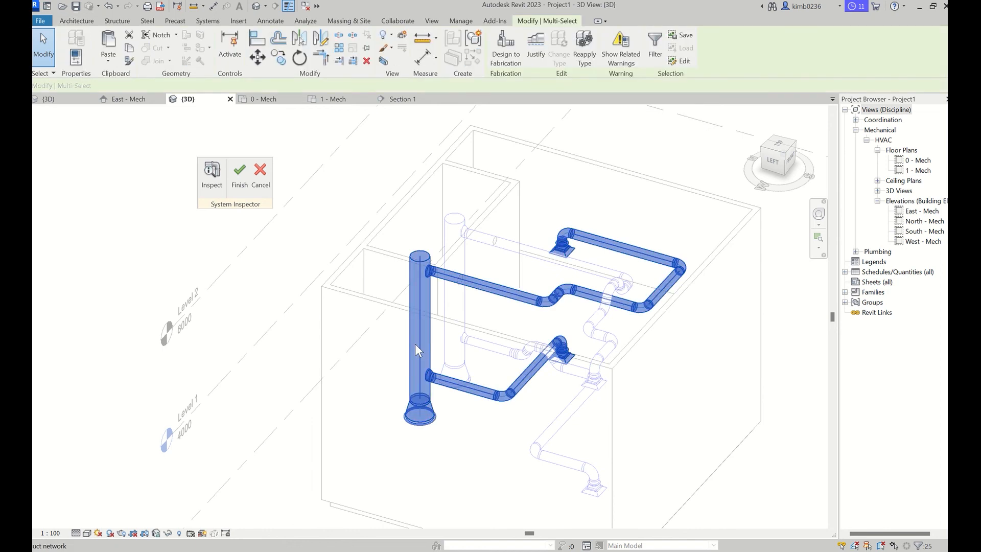
click(212, 174)
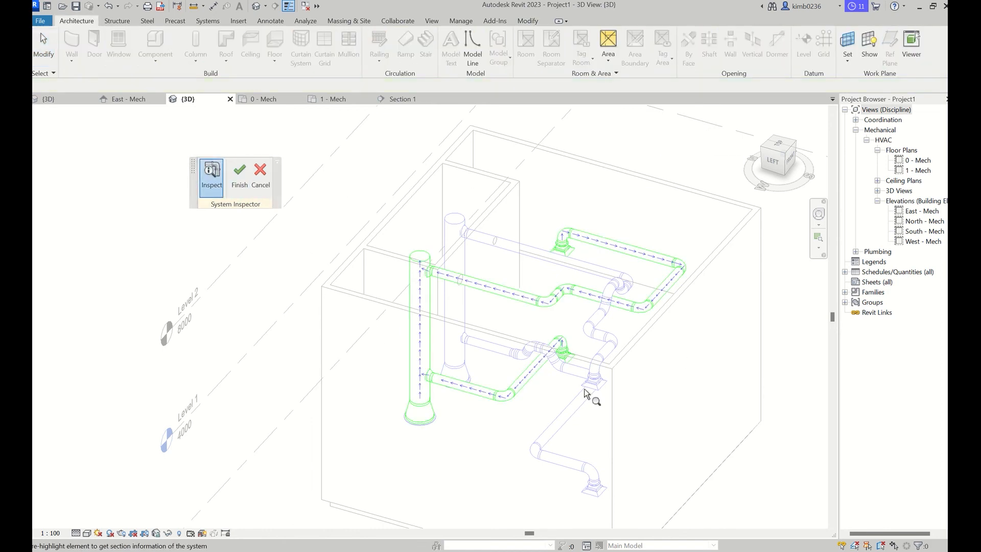
scroll(572, 407, up, 2)
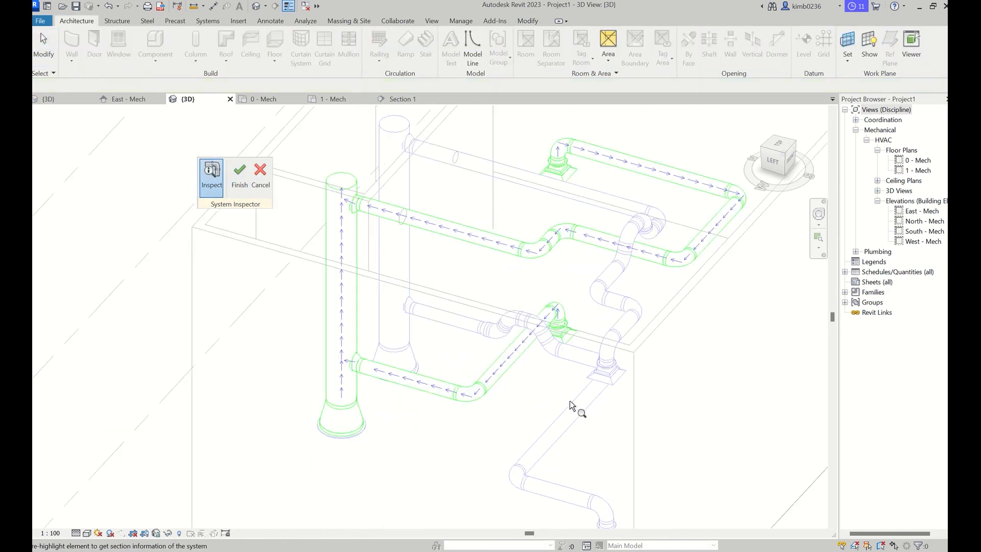
scroll(573, 408, down, 3)
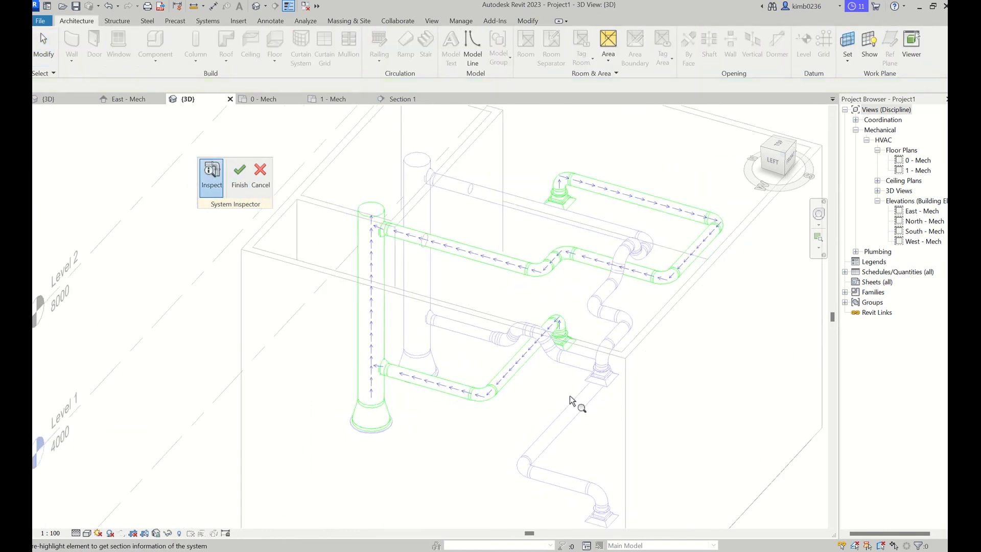
click(239, 178)
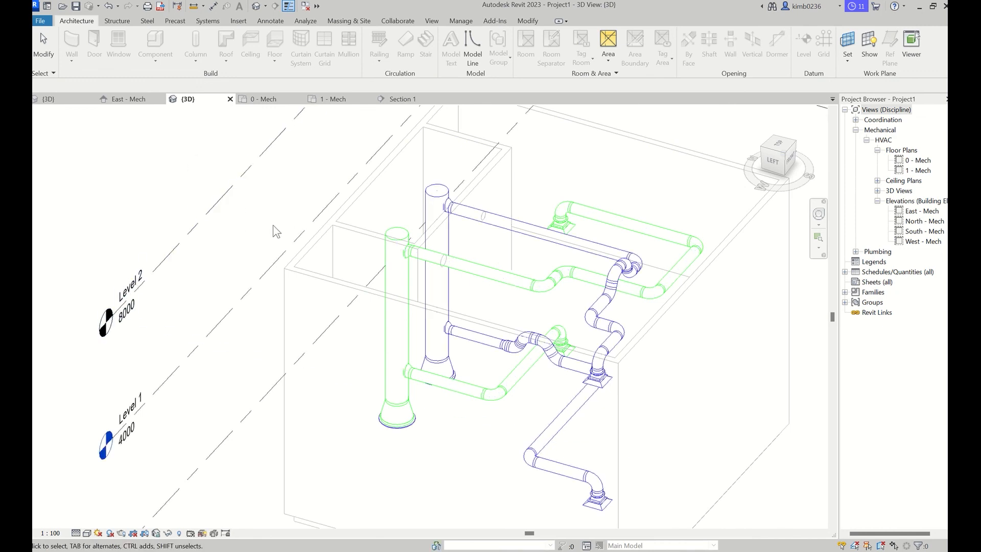
Size the entire green duct network by velocity only at 5.1 m/s, with branches set to Calculated Size Only
click(476, 274)
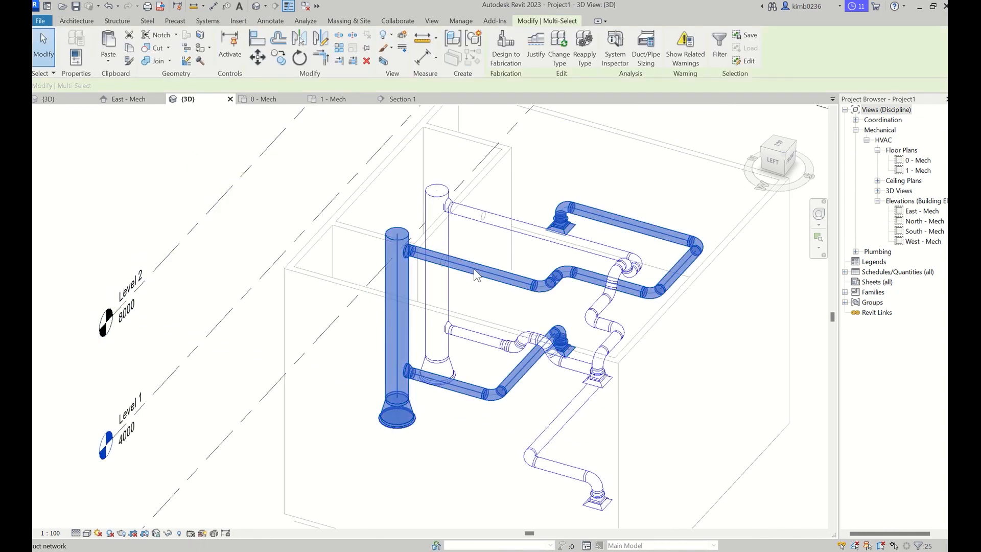
click(645, 50)
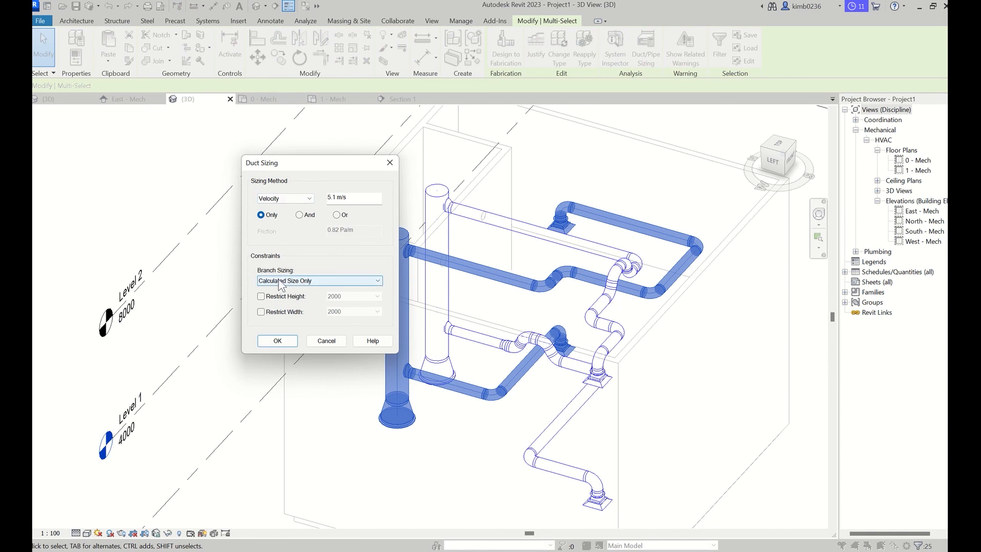
click(310, 200)
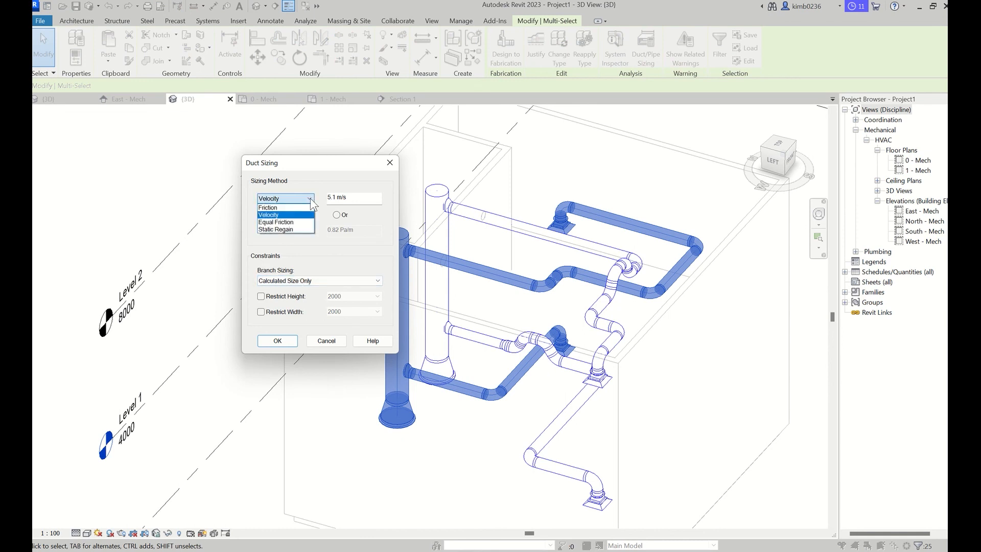
click(303, 200)
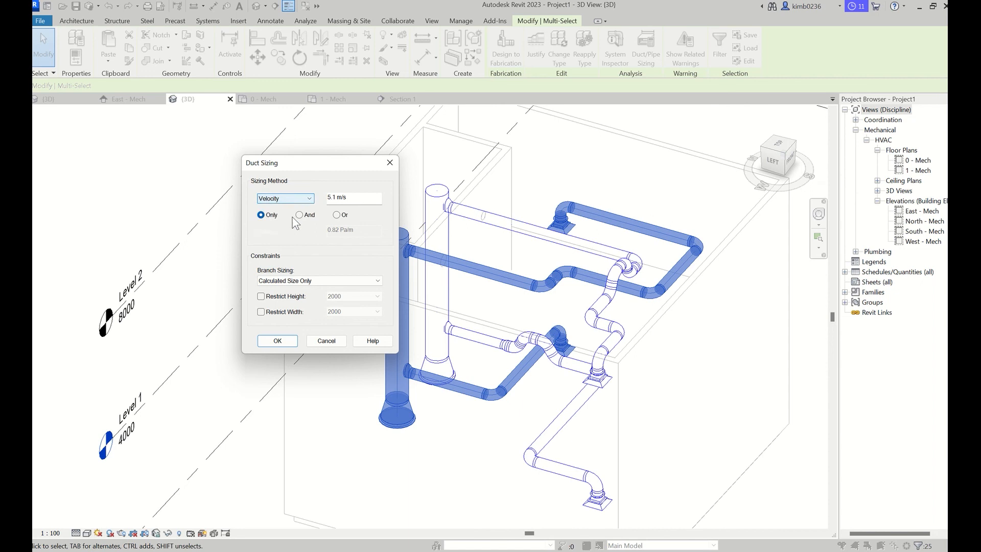
click(280, 340)
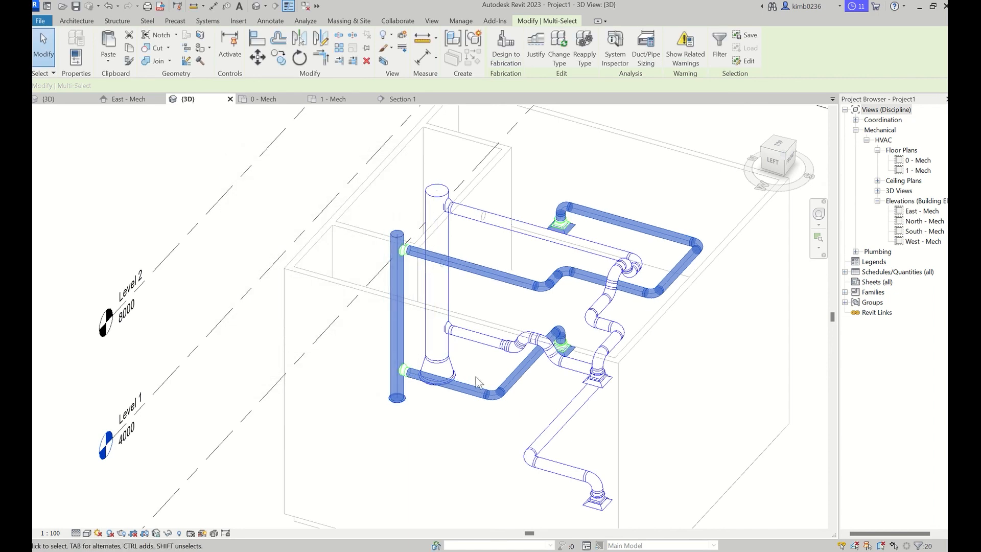
Size the entire blue duct network by friction only at 0.82 Pa/m with Calculated Size Only branches, and clear the selection
key(Tab)
click(448, 343)
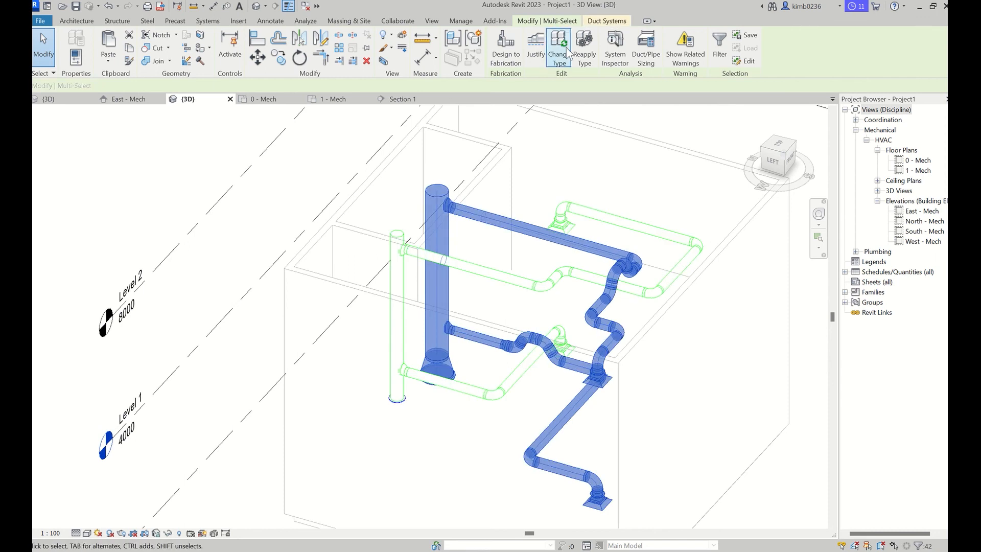
click(647, 51)
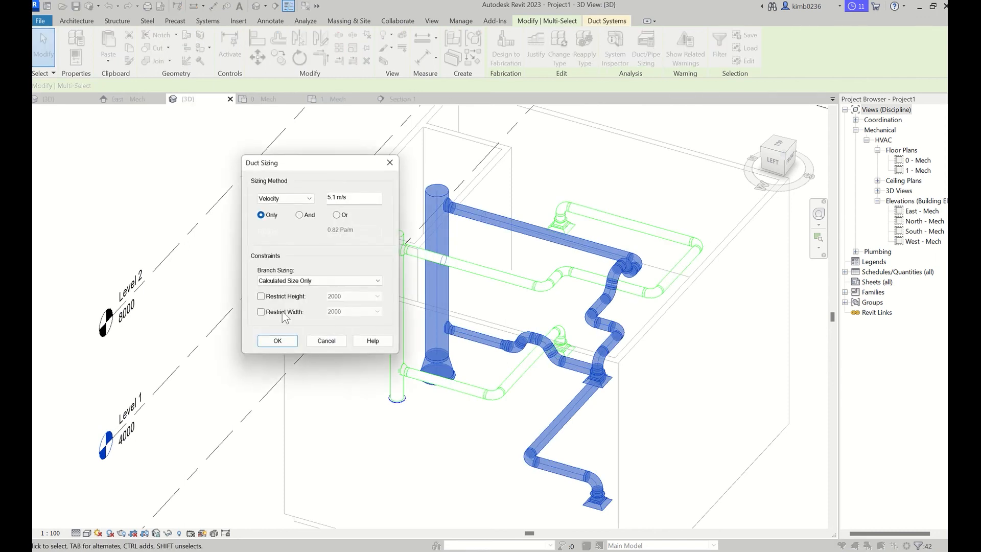
click(285, 199)
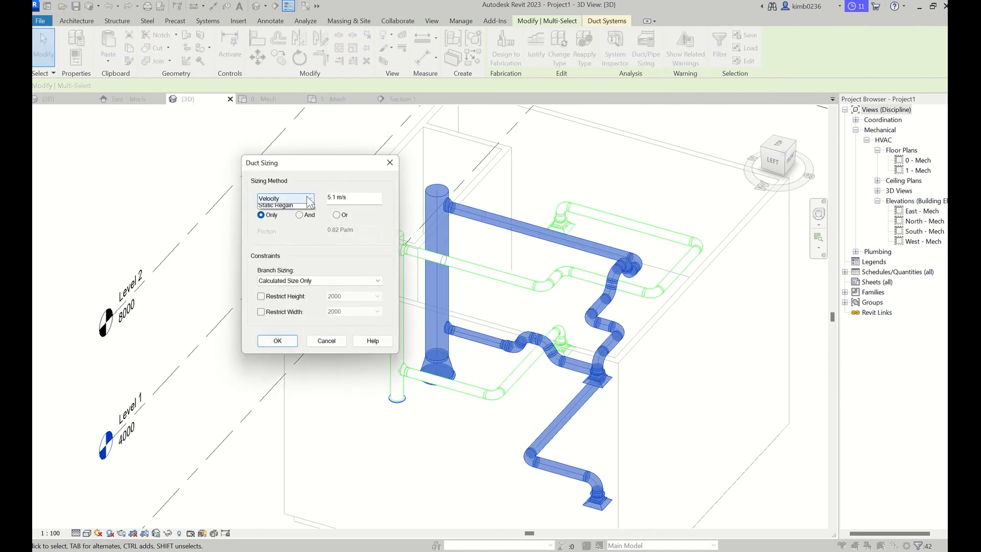
click(271, 208)
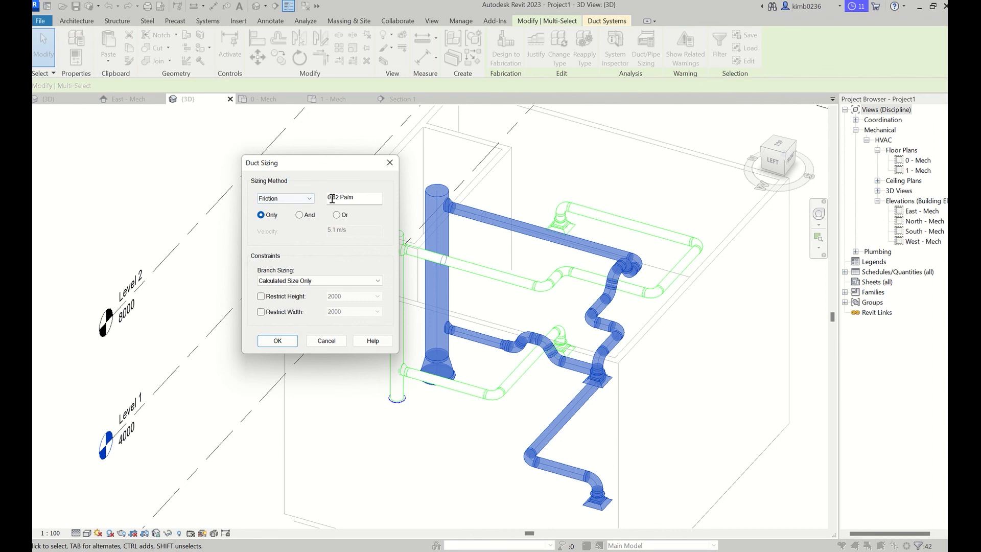
click(277, 341)
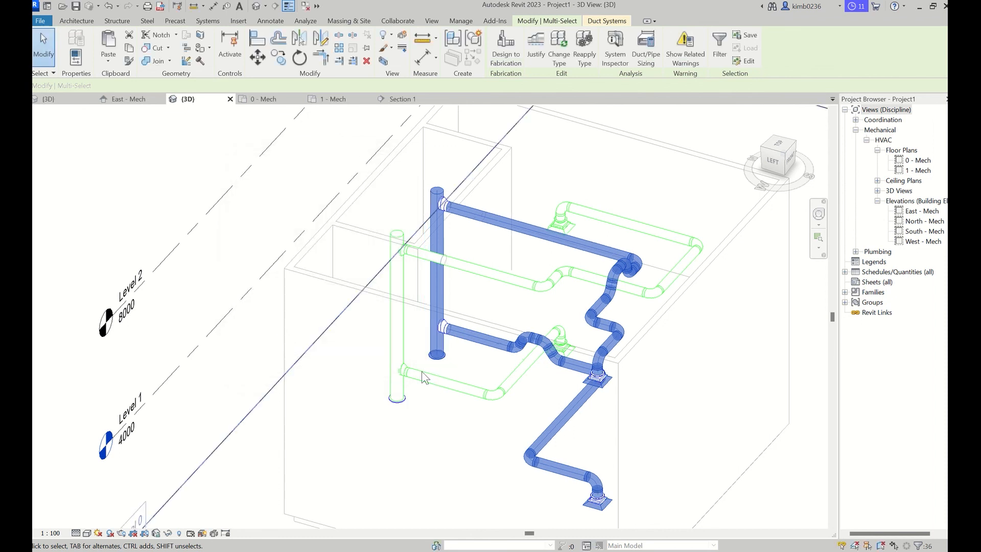
scroll(529, 411, up, 2)
scroll(532, 364, down, 3)
key(Escape)
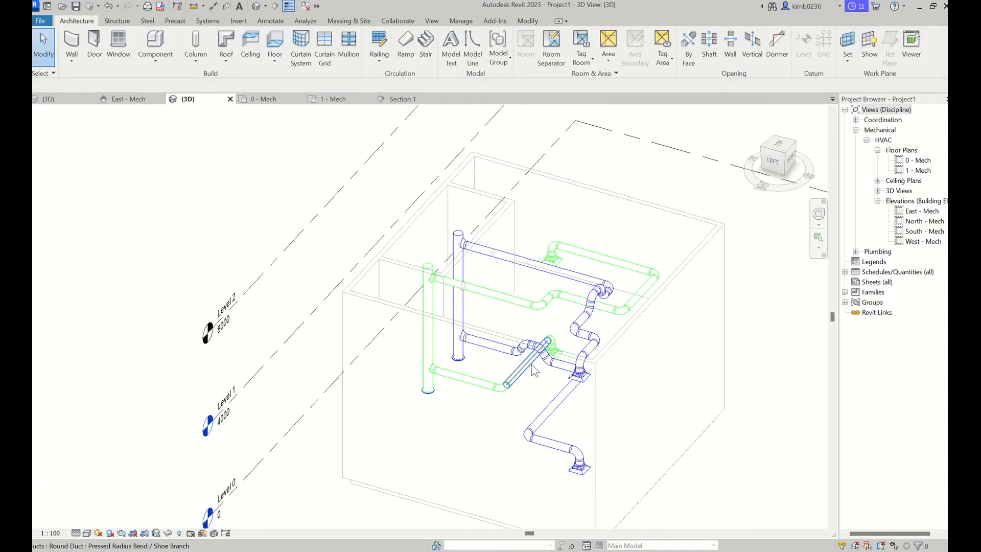
shift+middle_drag(609, 388, 460, 394)
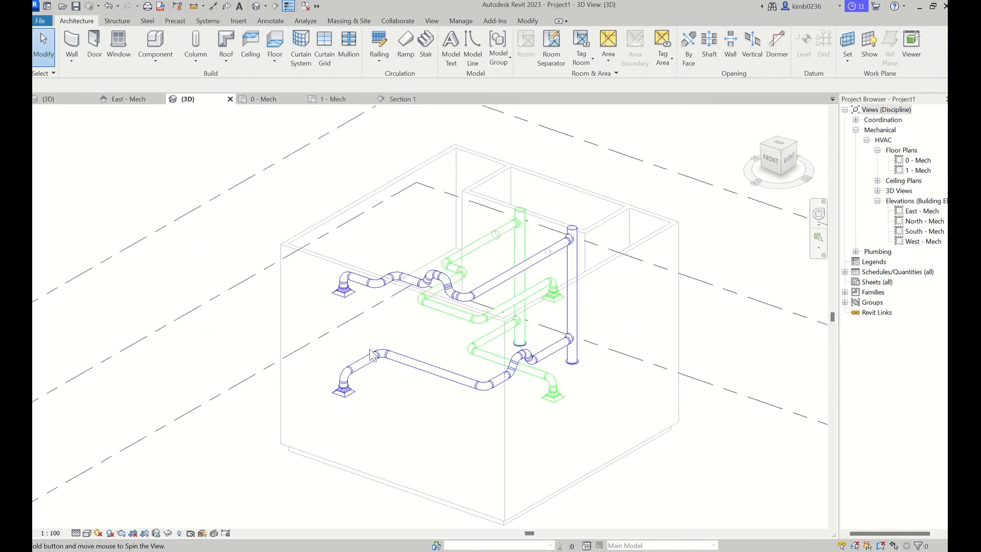